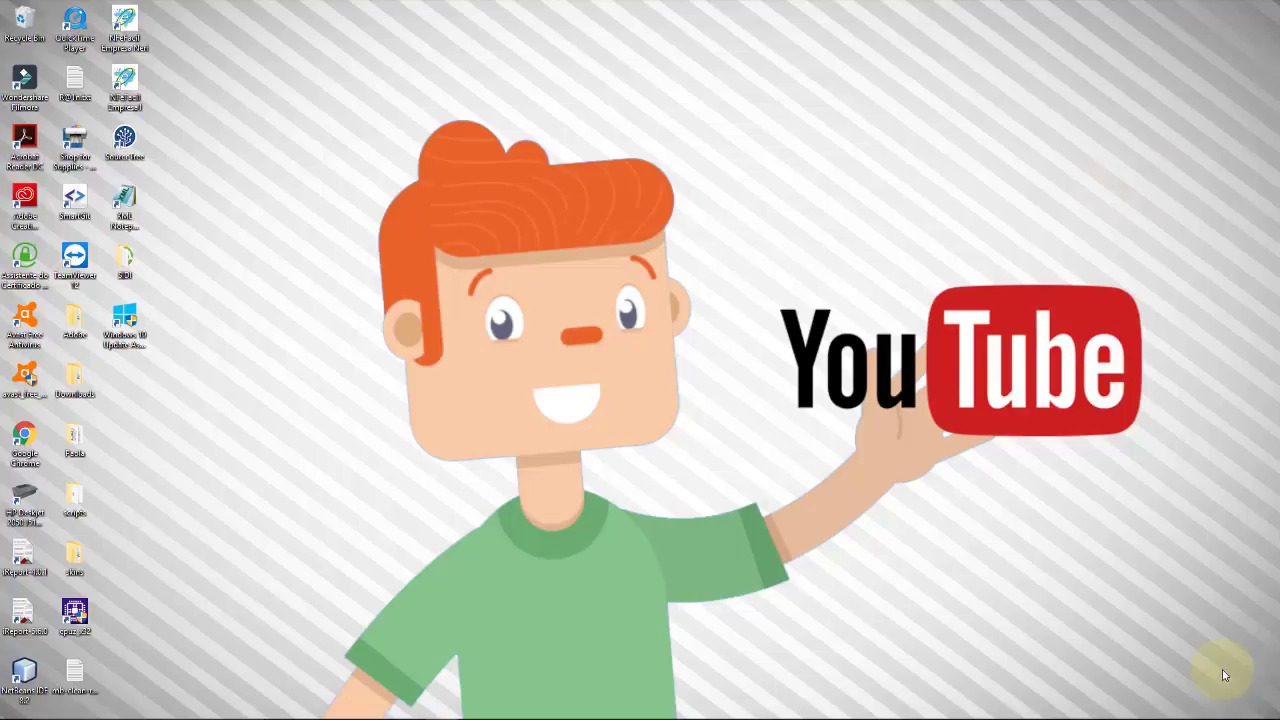
Step: Open the picture "357 R01 Final Cut 10.3 primary.png" from New folder inside GRAVACAO and zoom in on it
mouse_move(495, 712)
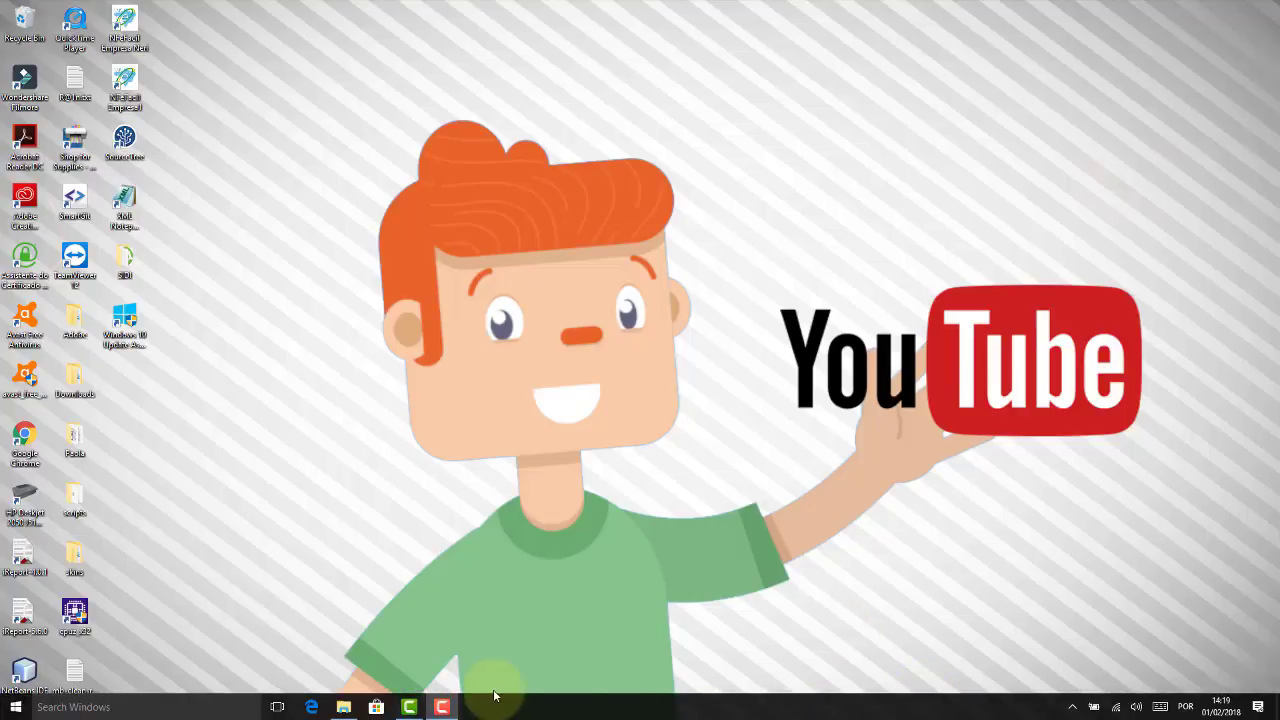
click(345, 710)
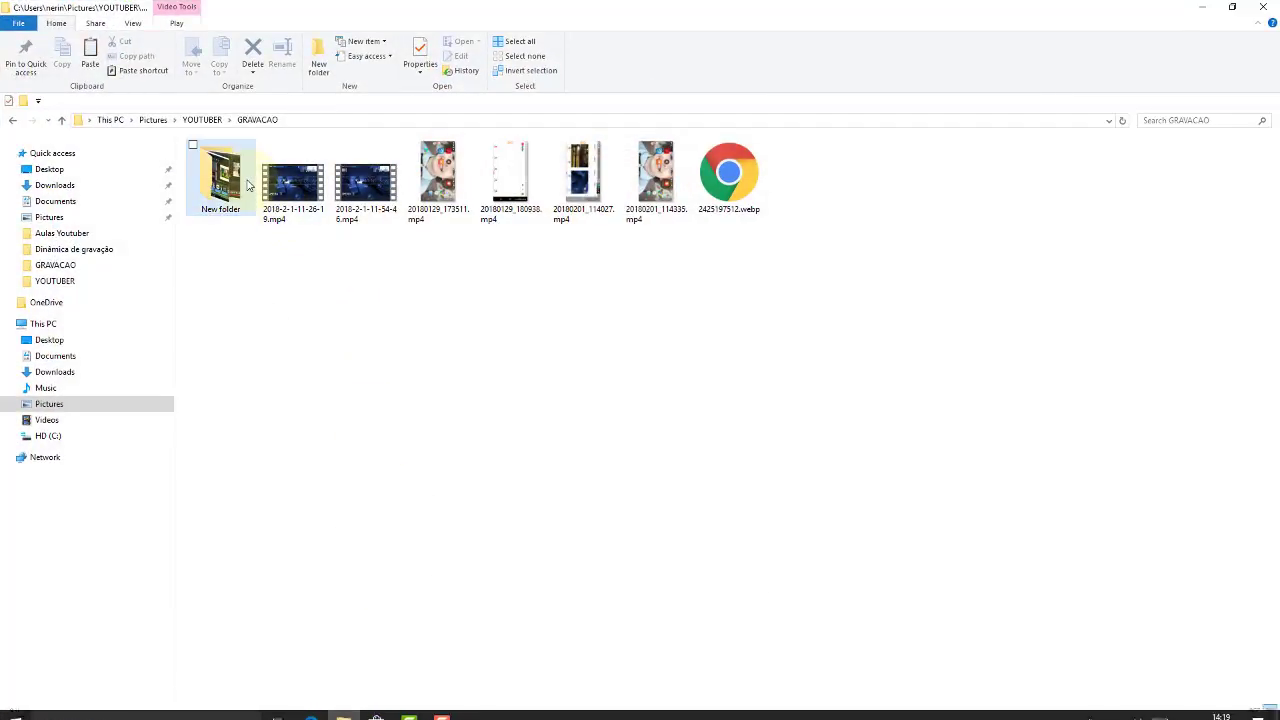
double_click(245, 188)
double_click(245, 180)
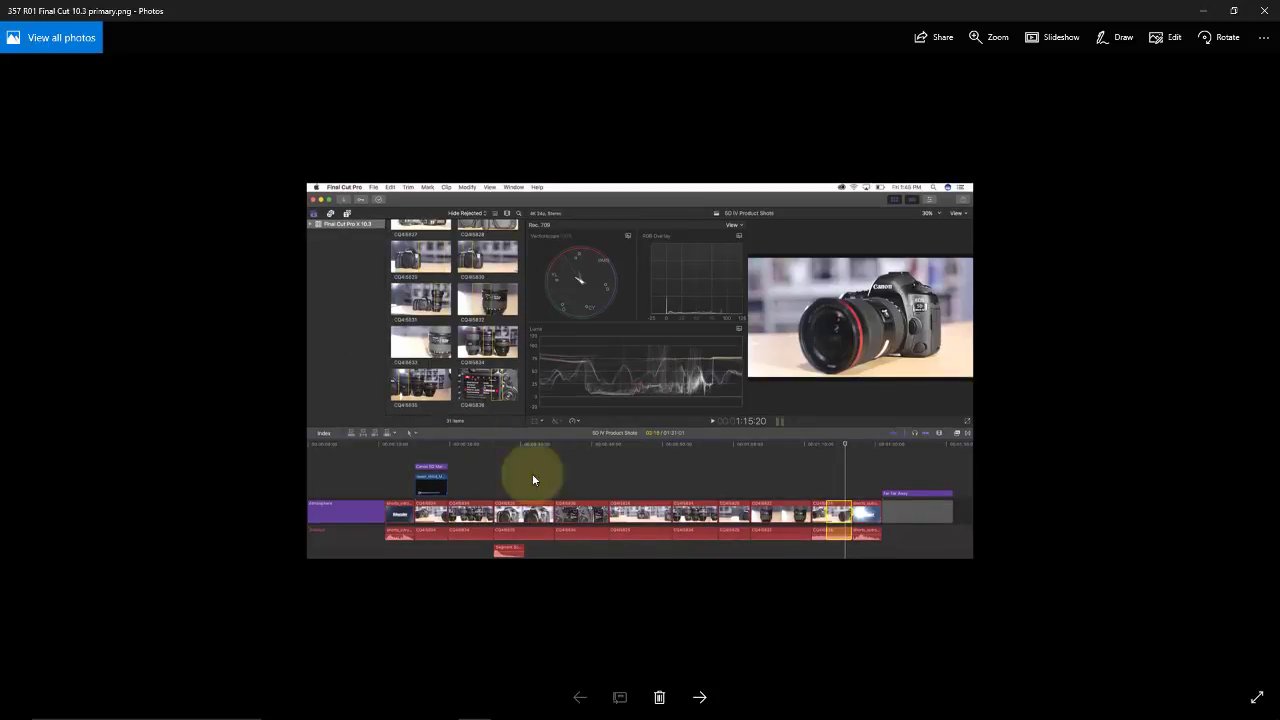
click(988, 37)
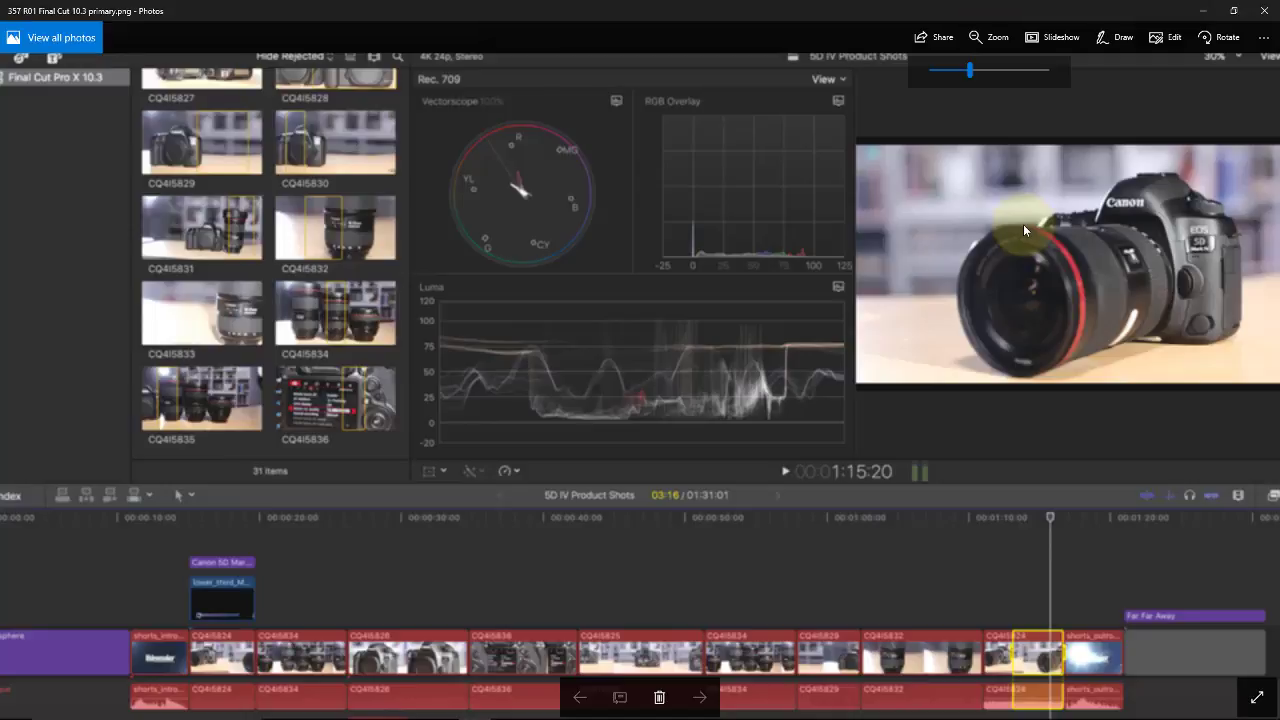
click(1020, 226)
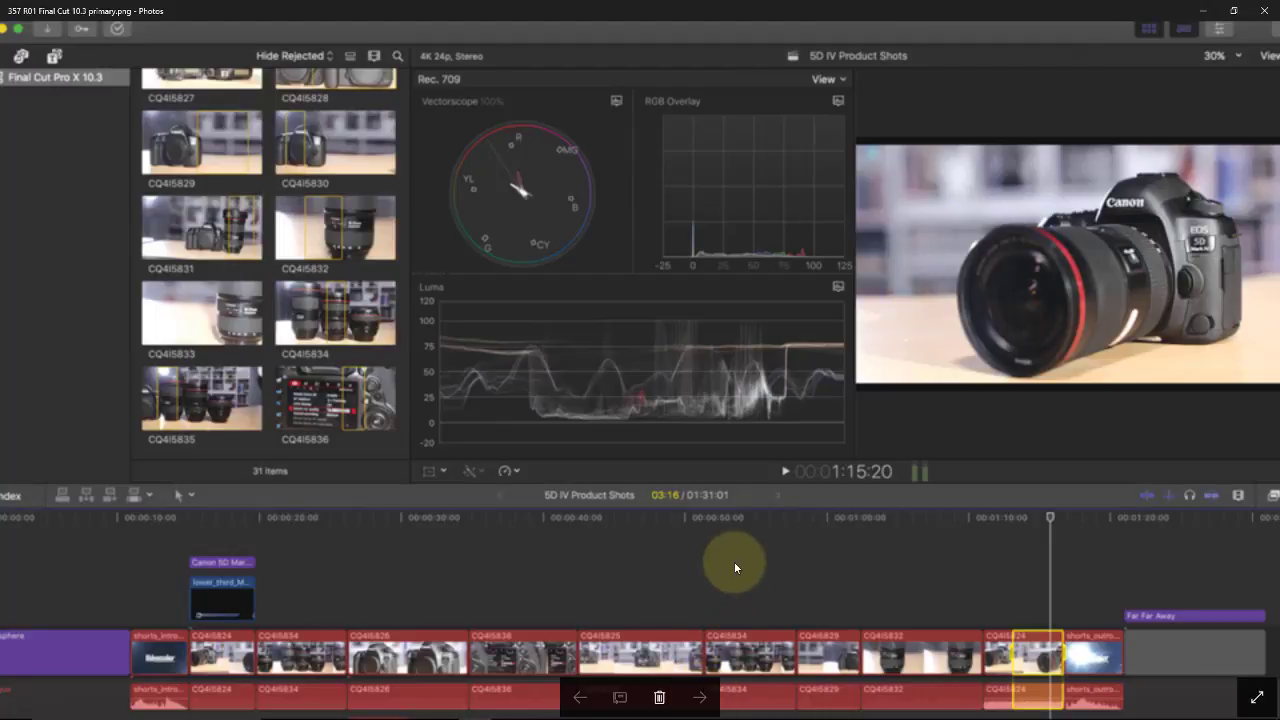
Step: Zoom back out, browse the remaining editor screenshots through the Wondershare Filmora one, and close the picture viewer and folder window
mouse_move(1228, 97)
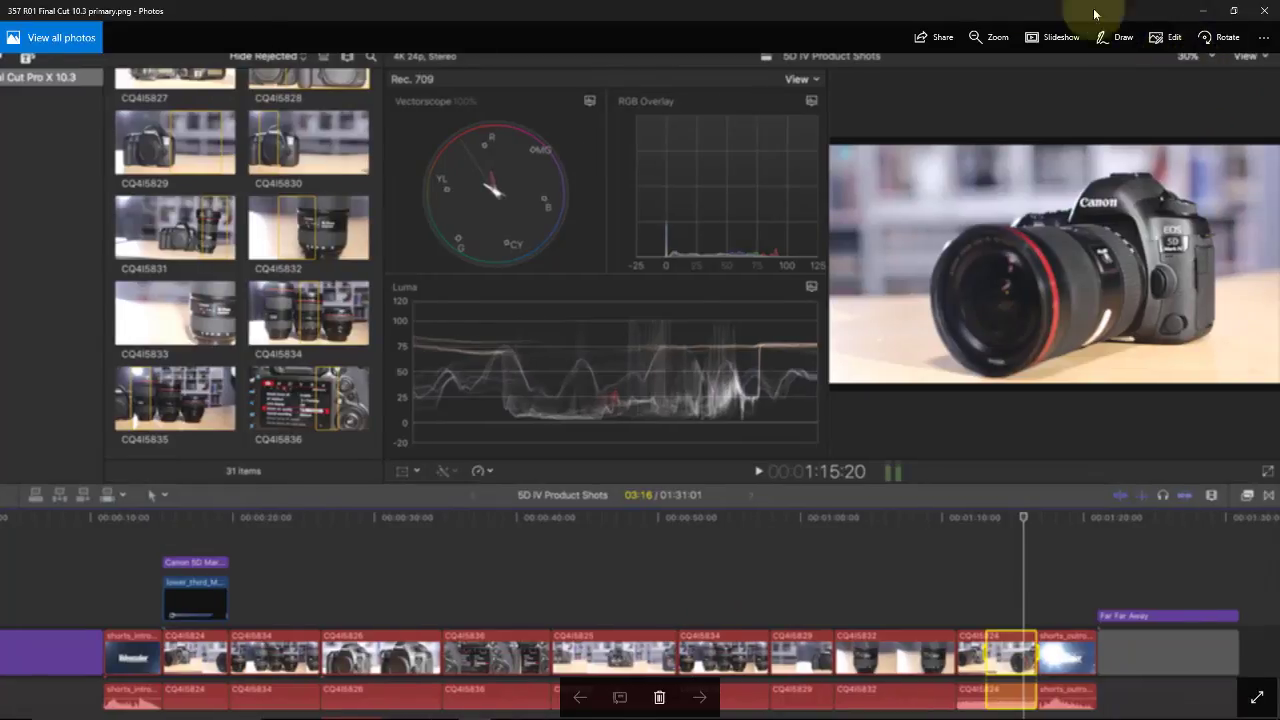
click(990, 37)
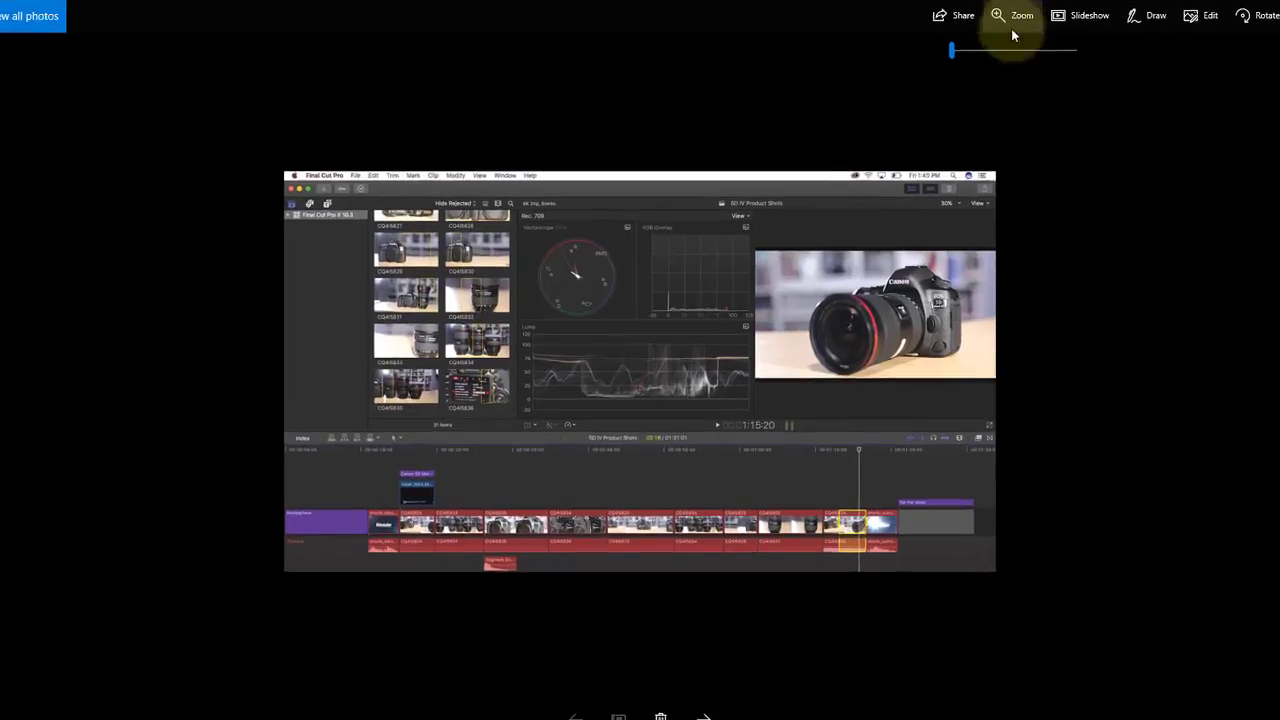
key(Right)
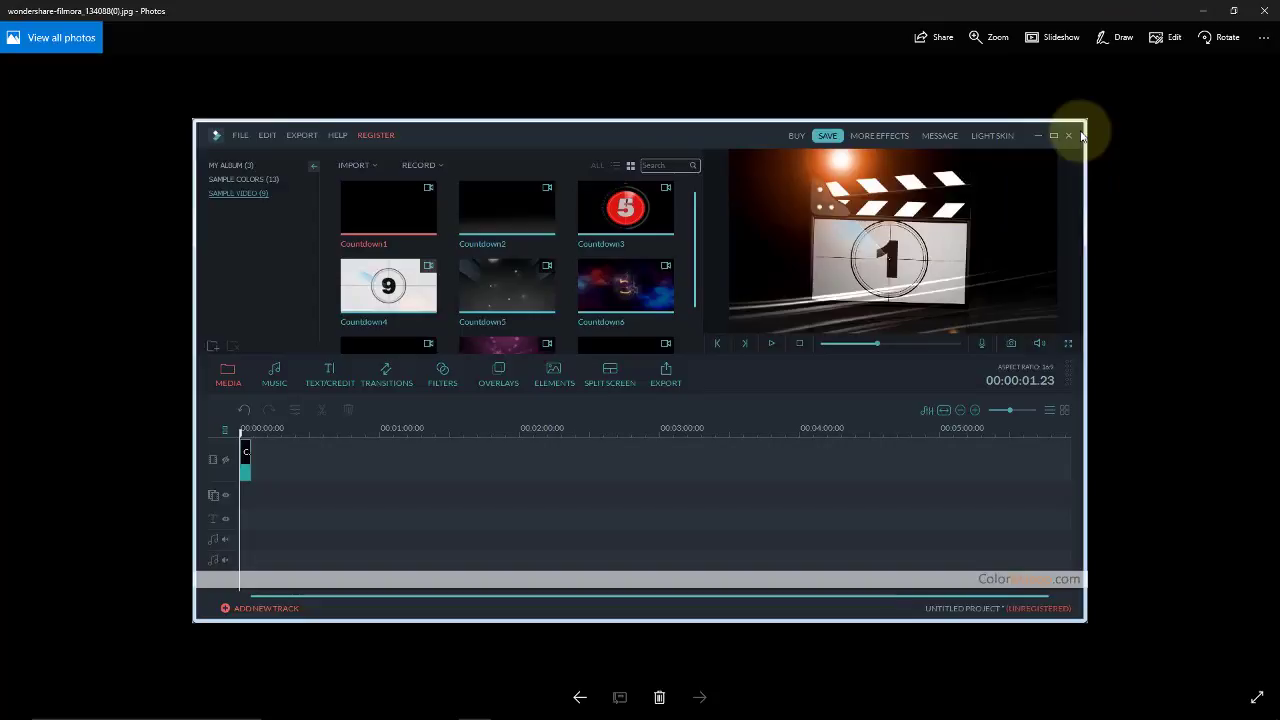
click(1264, 10)
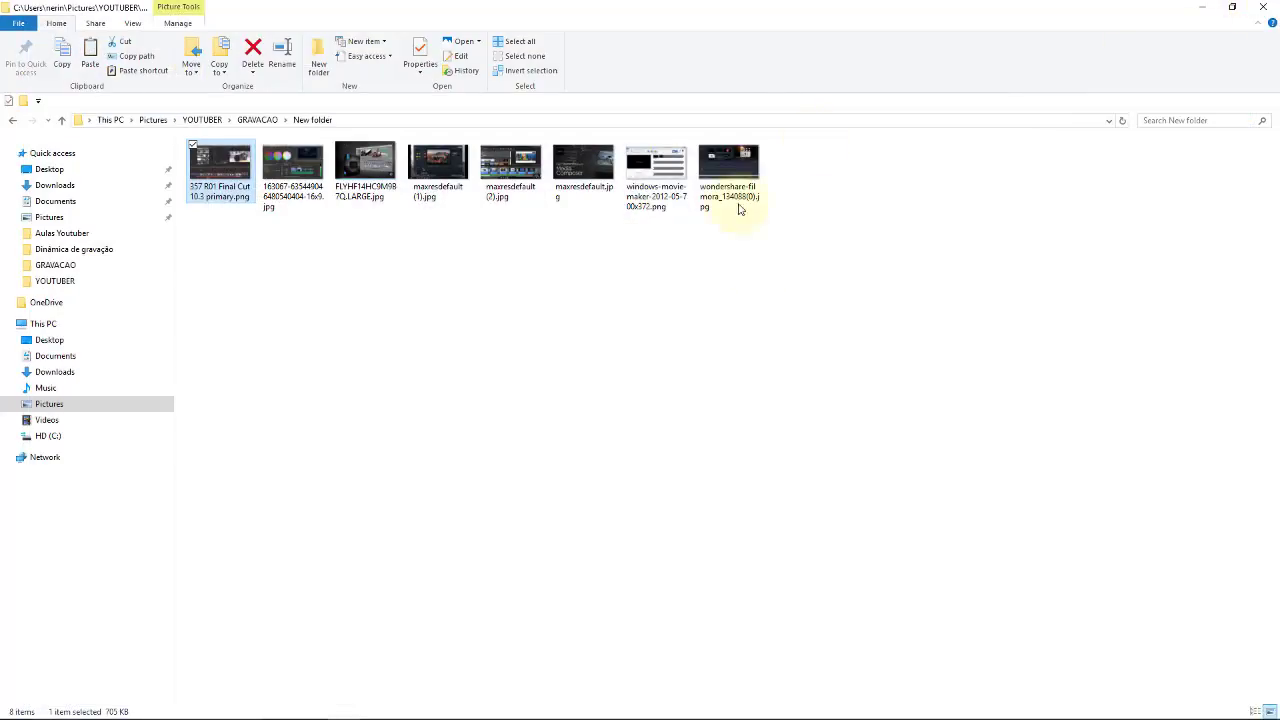
click(1264, 8)
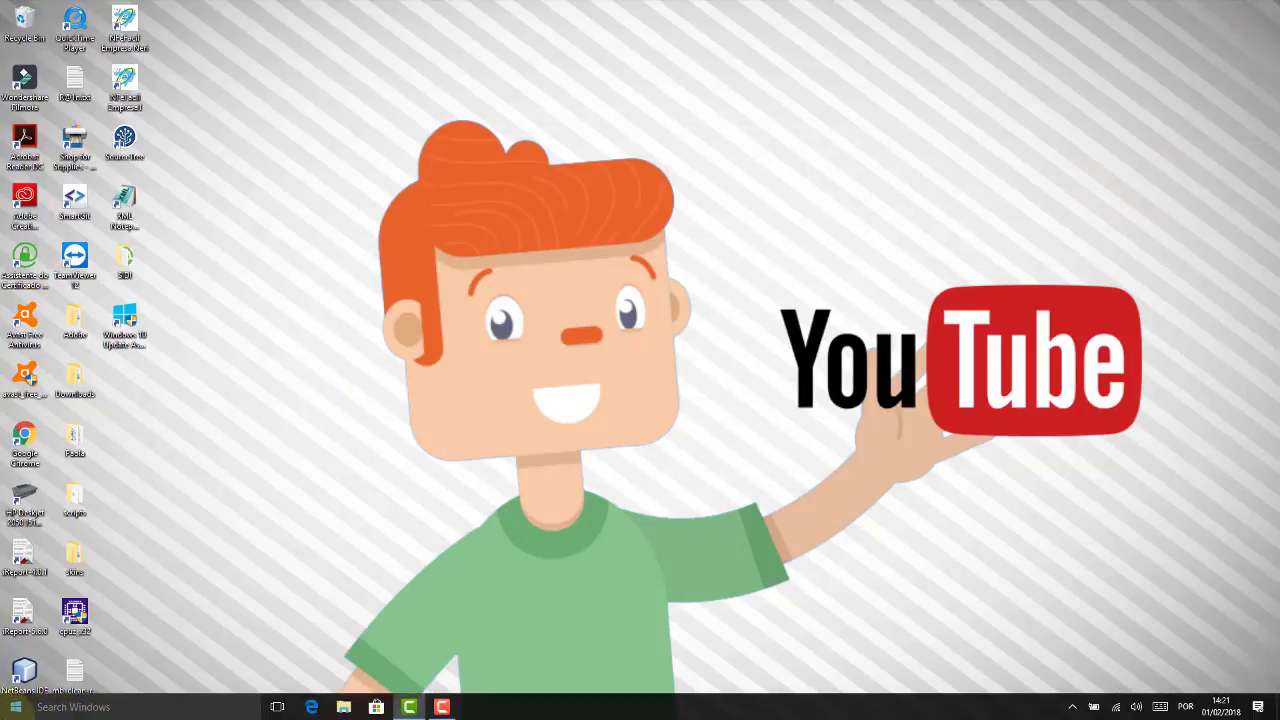
Step: Switch to Camtasia 9 and scrub through the Aula 12 project's timeline, leaving the playhead at about 0:04:39
click(15, 708)
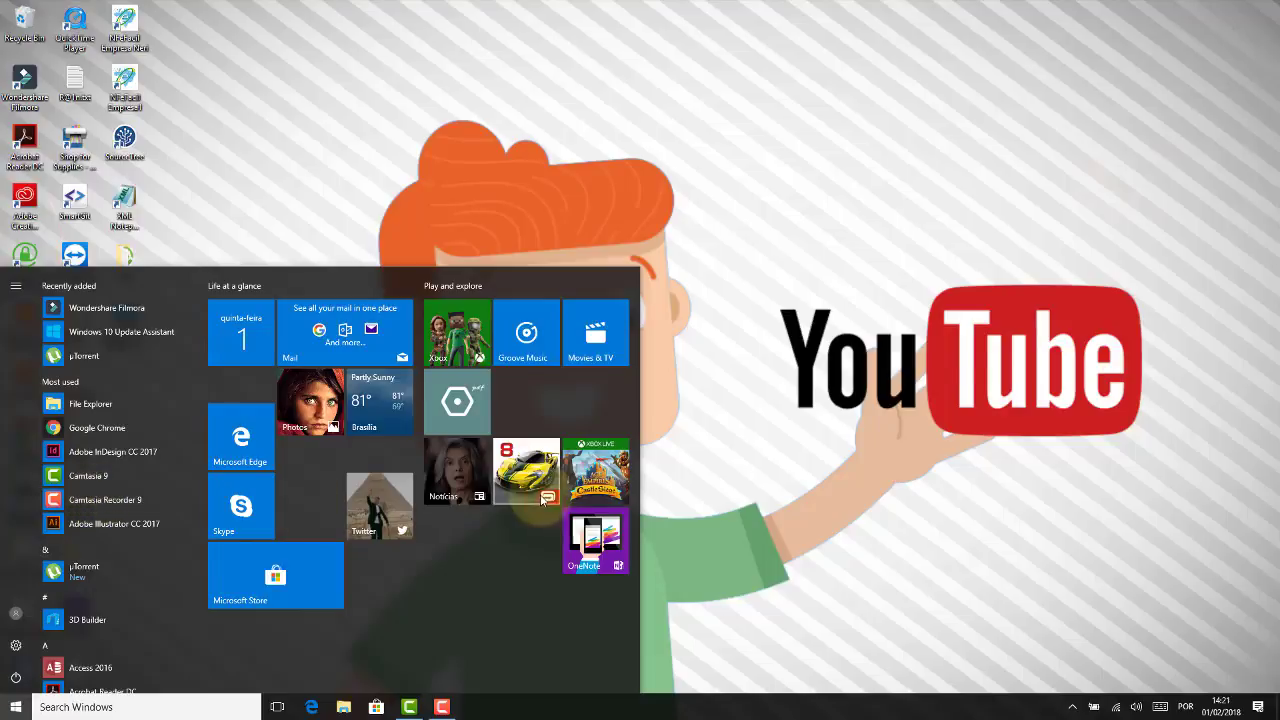
click(105, 475)
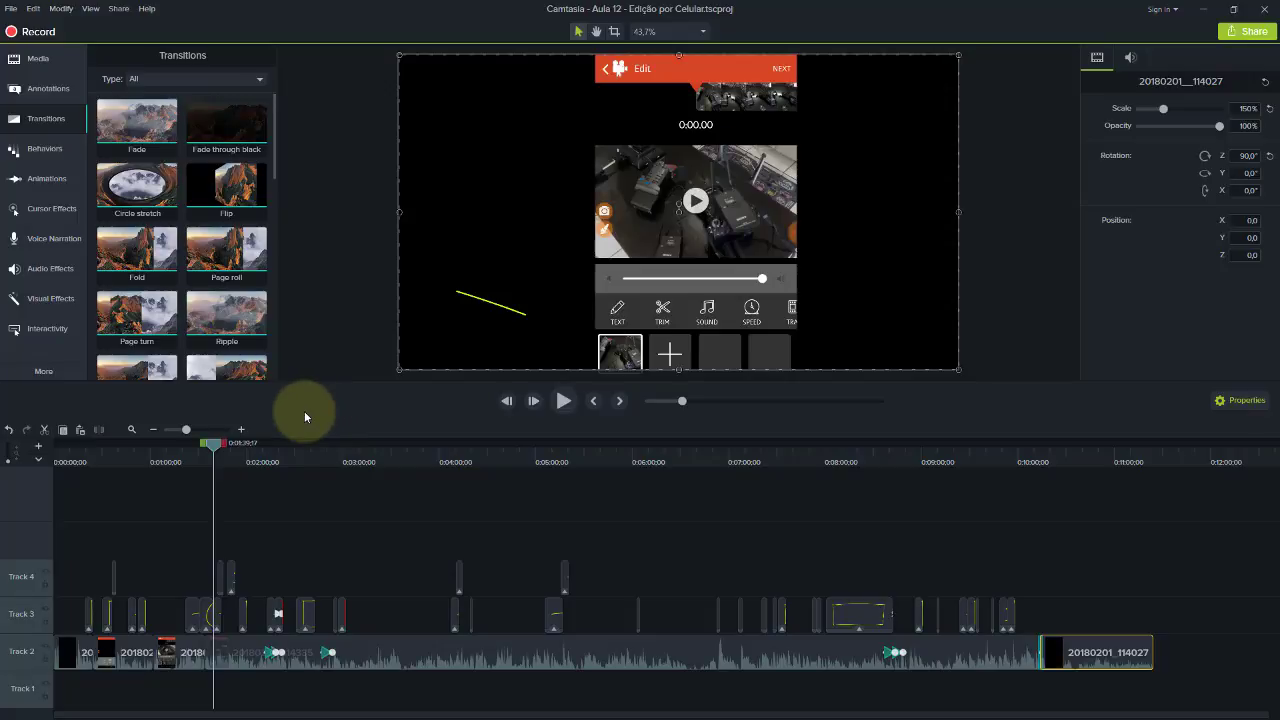
drag(213, 452, 737, 466)
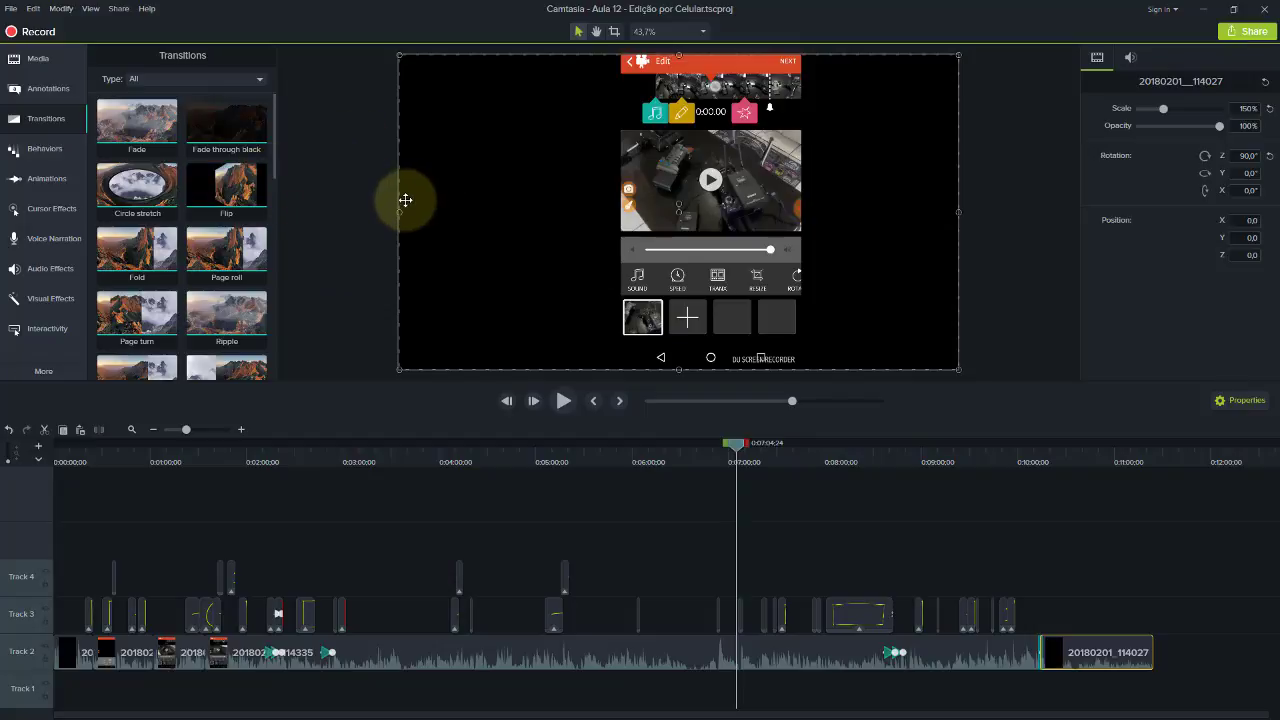
mouse_move(744, 445)
mouse_down()
mouse_move(760, 457)
mouse_move(737, 449)
mouse_move(786, 443)
mouse_move(767, 444)
mouse_up()
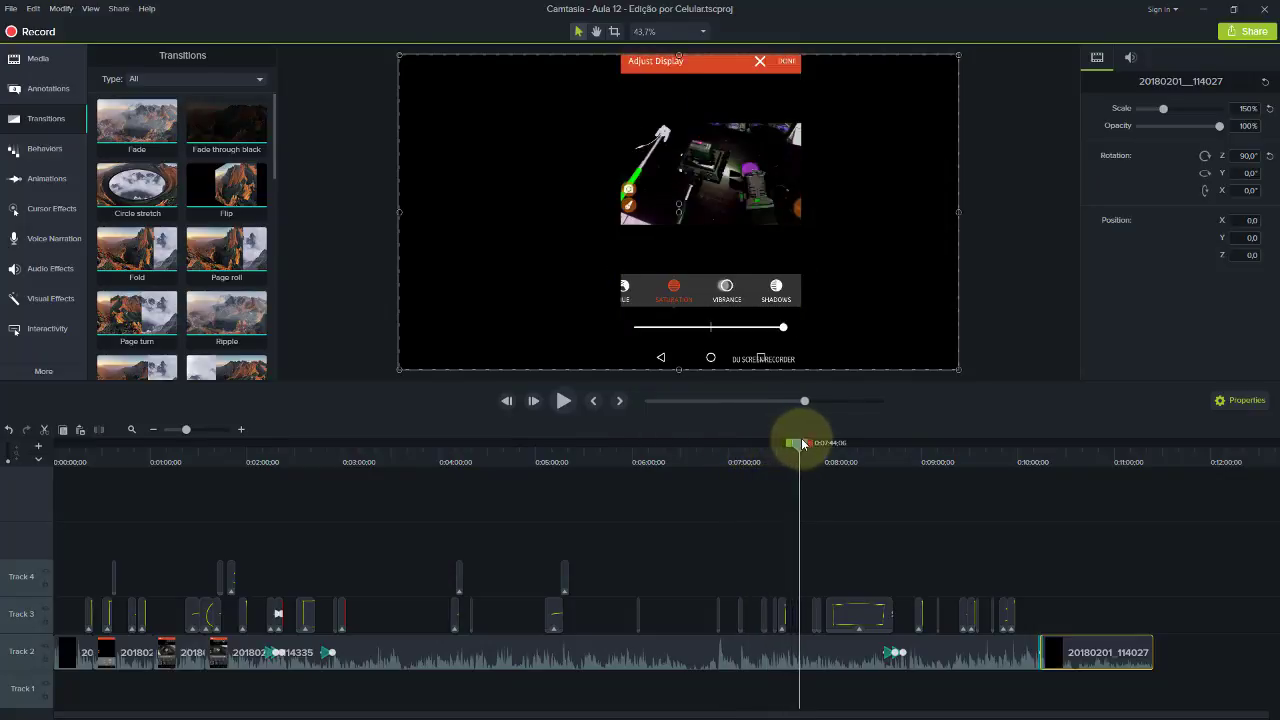
click(509, 450)
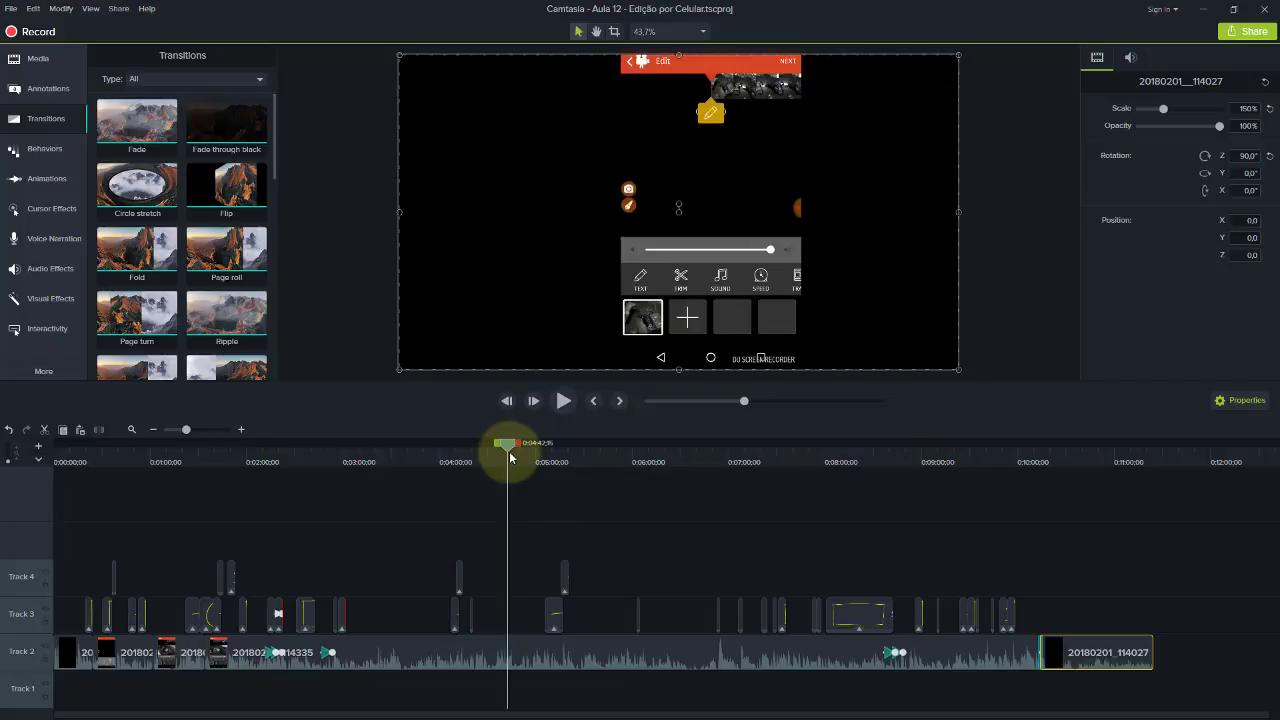
drag(509, 457, 505, 457)
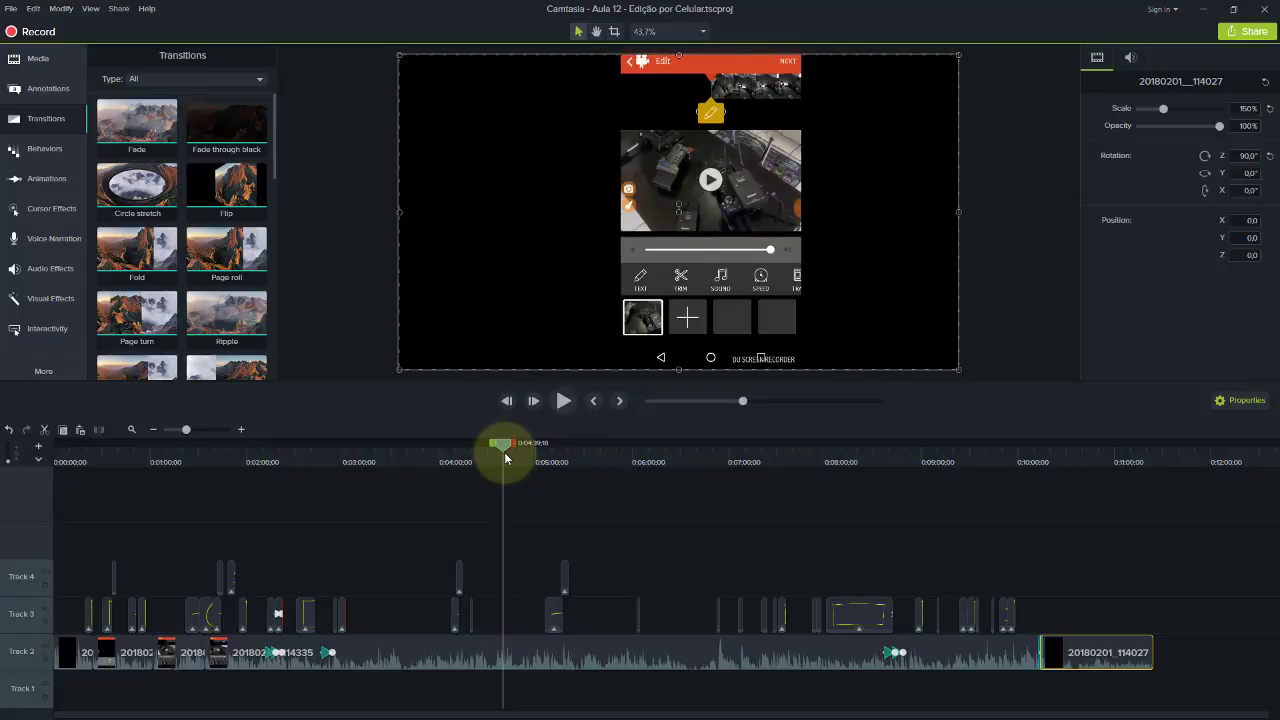
click(33, 58)
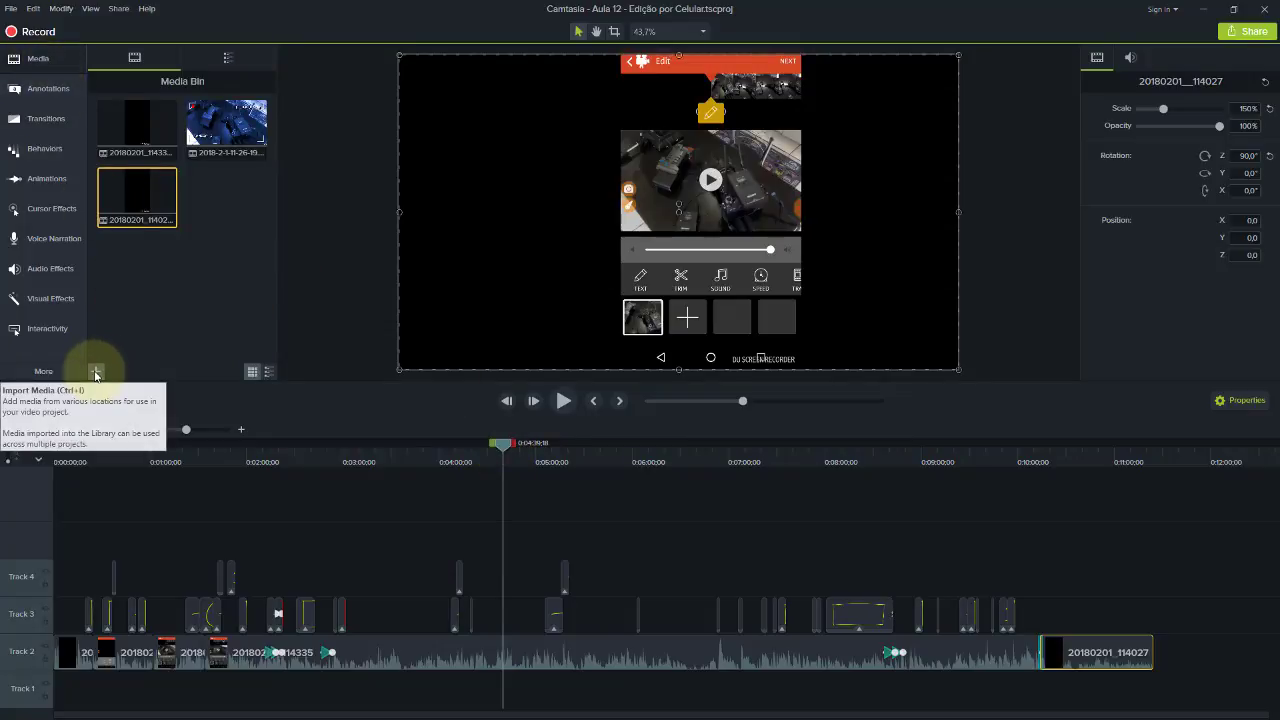
click(96, 372)
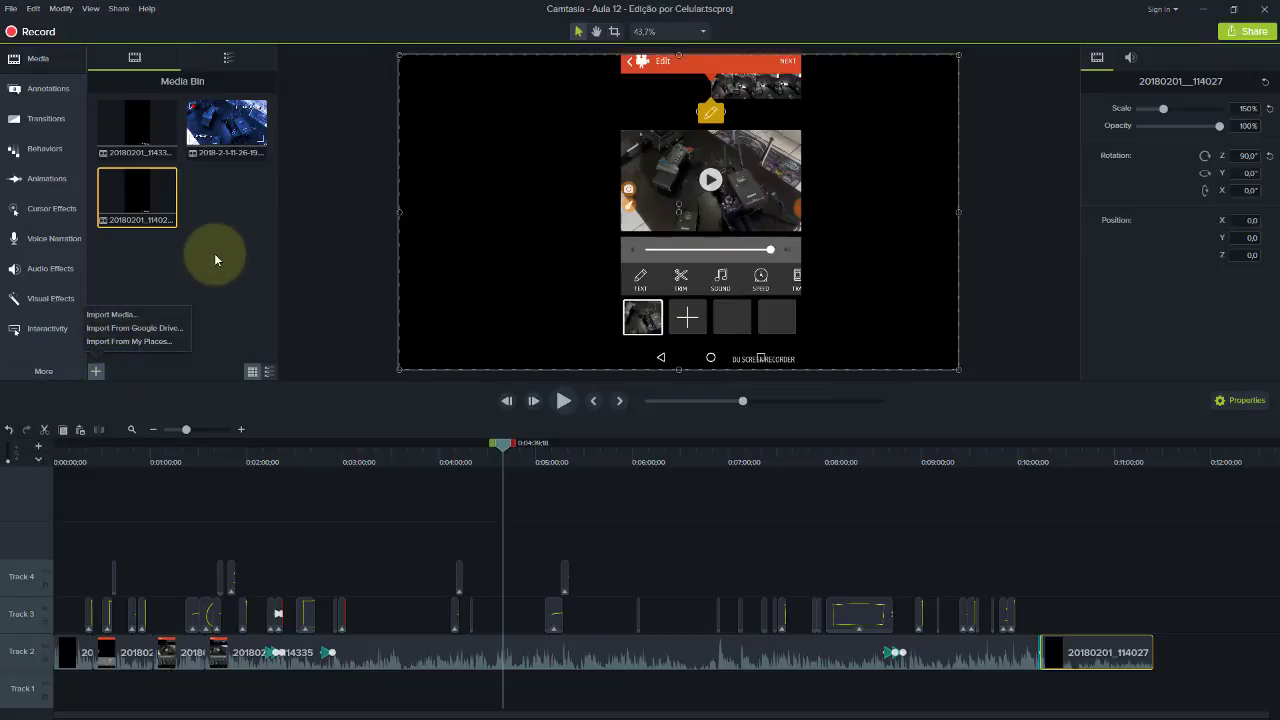
key(super)
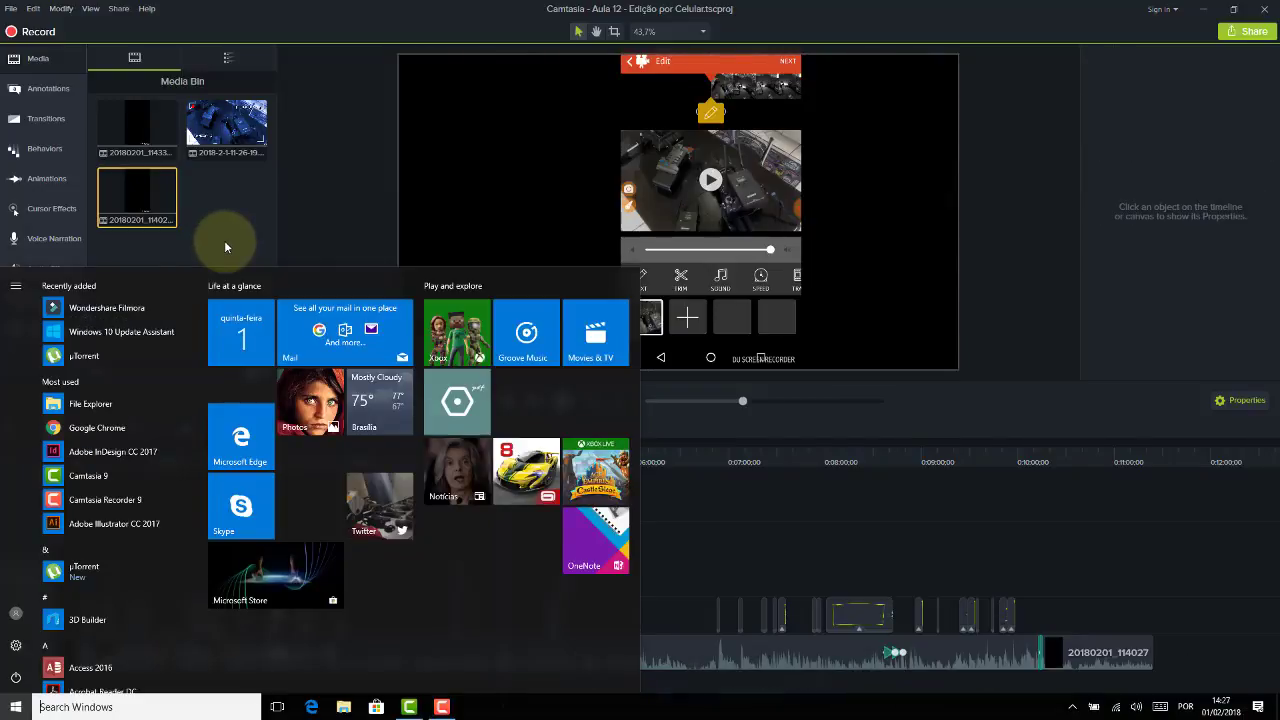
click(759, 509)
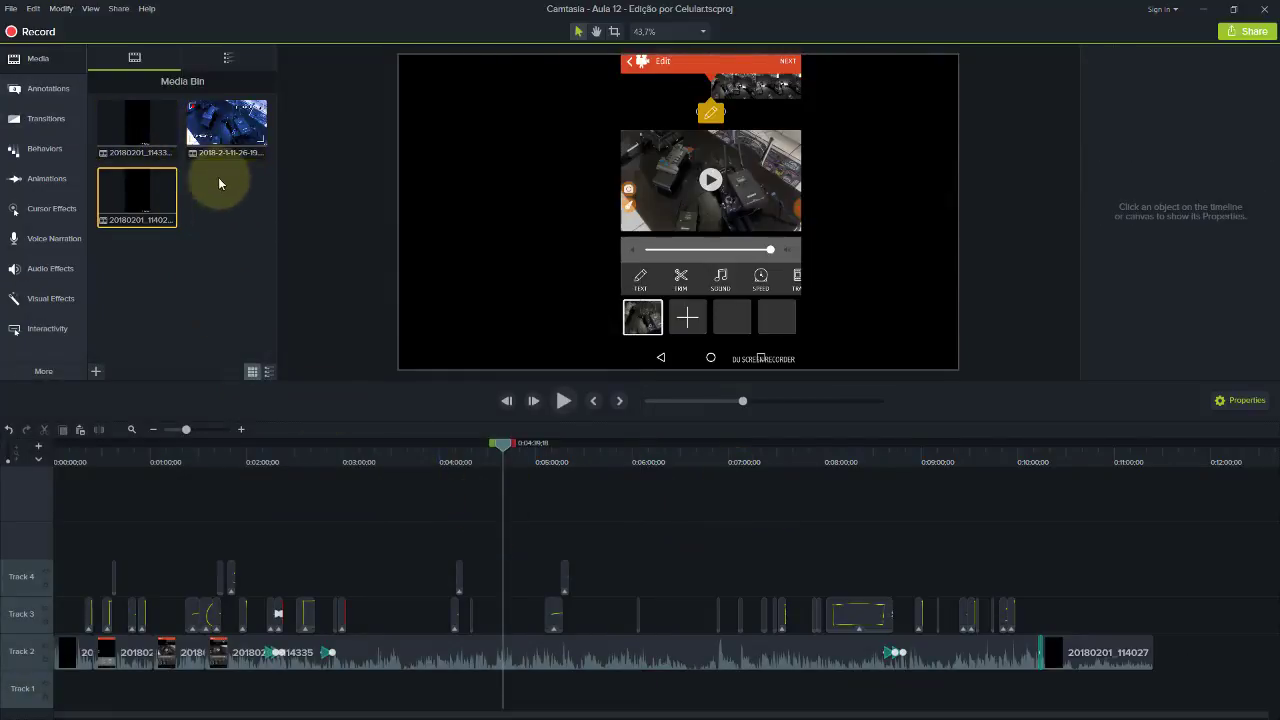
click(195, 130)
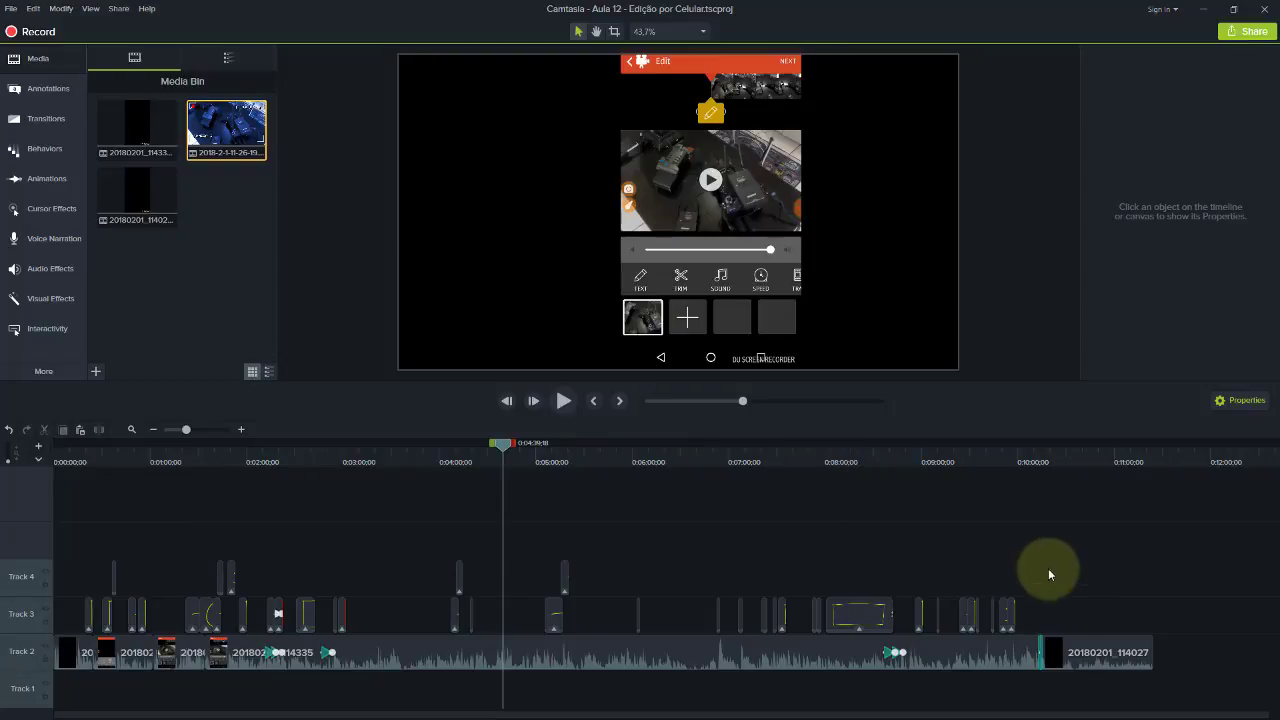
click(10, 8)
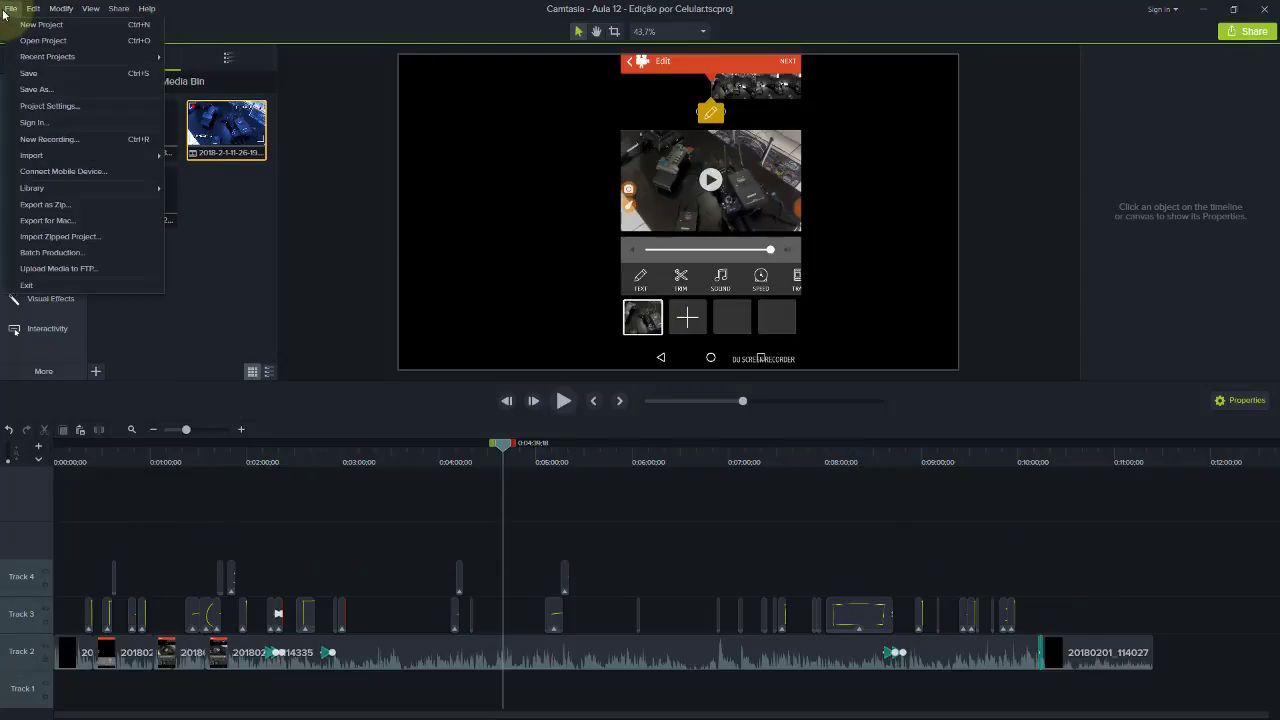
click(26, 26)
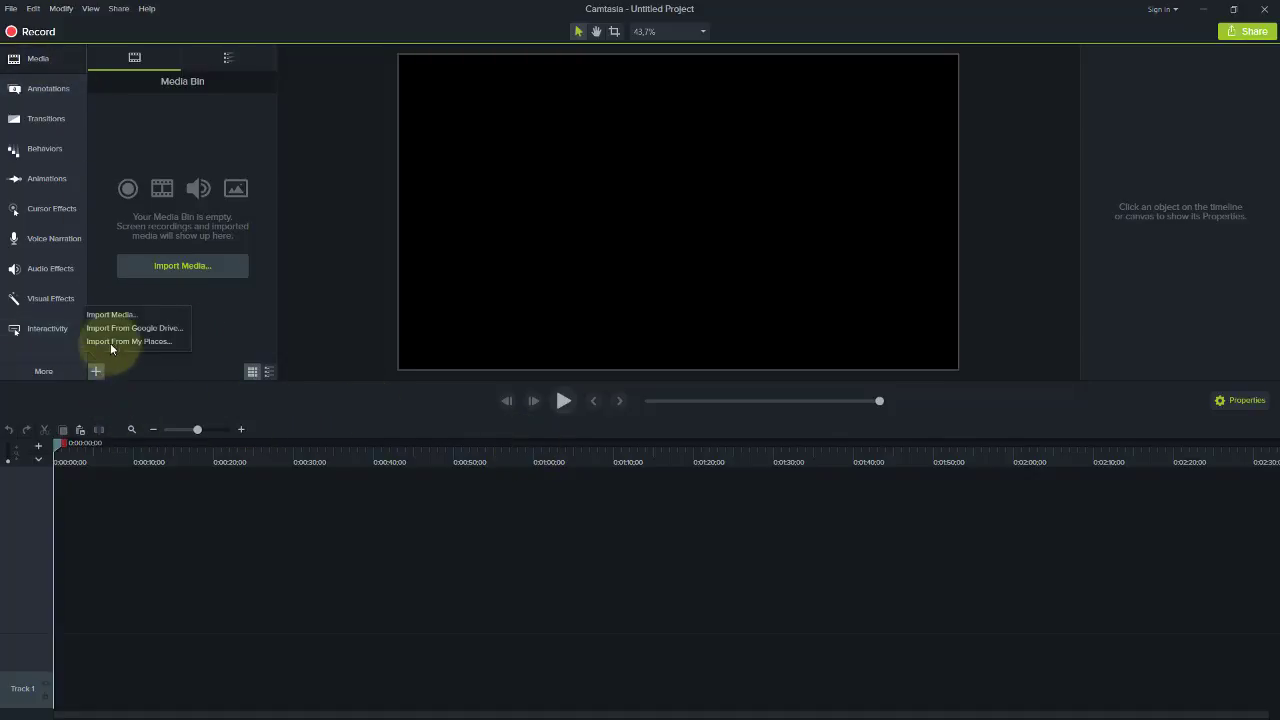
click(172, 266)
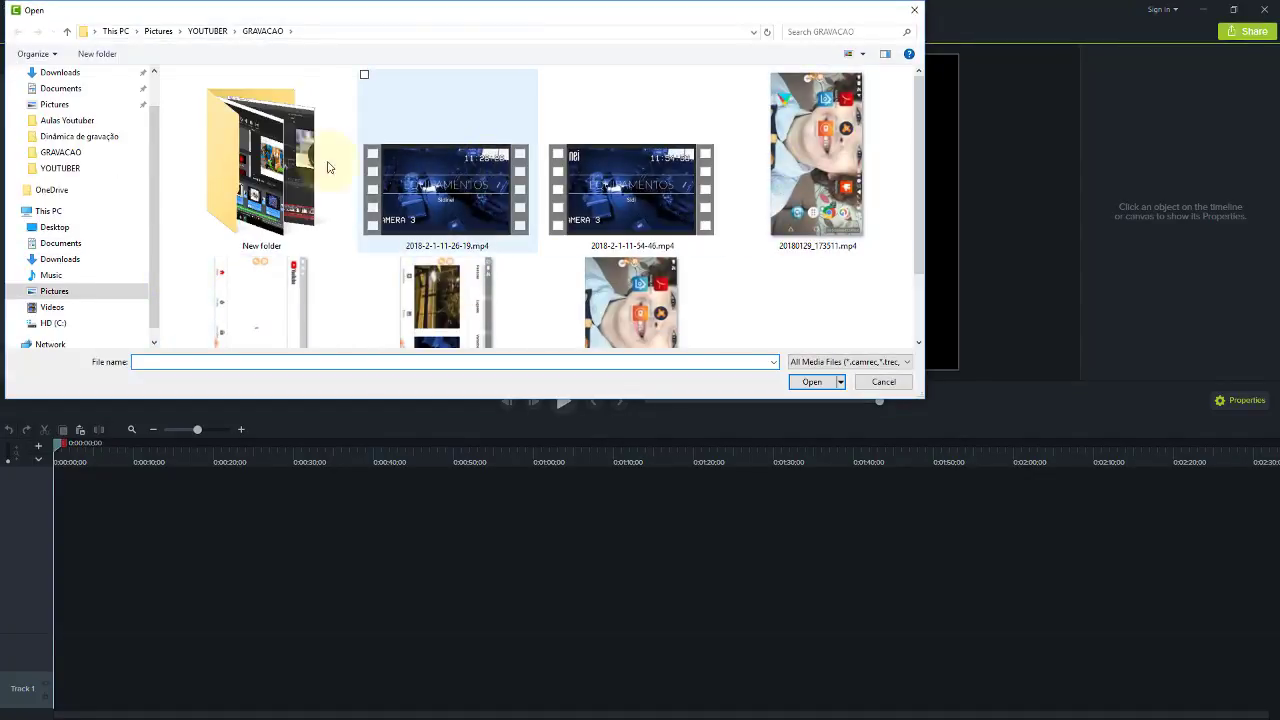
mouse_move(920, 120)
mouse_down()
mouse_move(919, 223)
mouse_move(910, 118)
mouse_move(914, 186)
mouse_move(908, 137)
mouse_up()
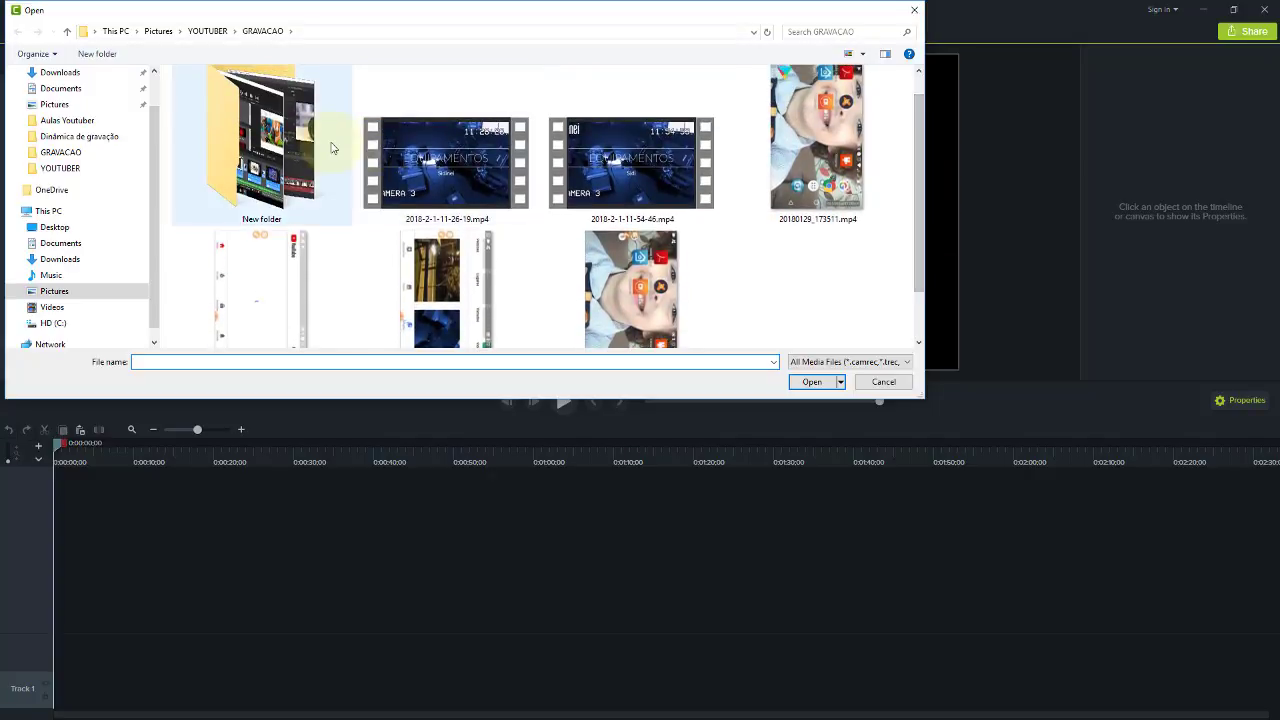
click(445, 165)
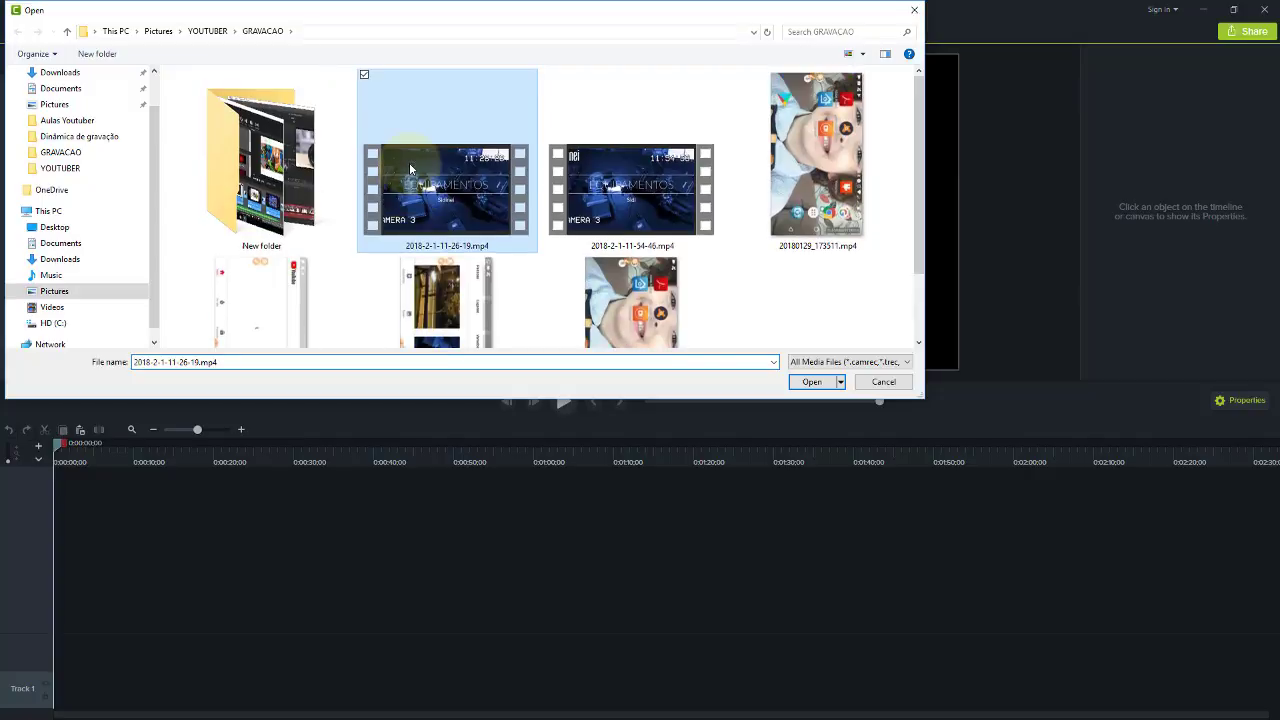
click(815, 382)
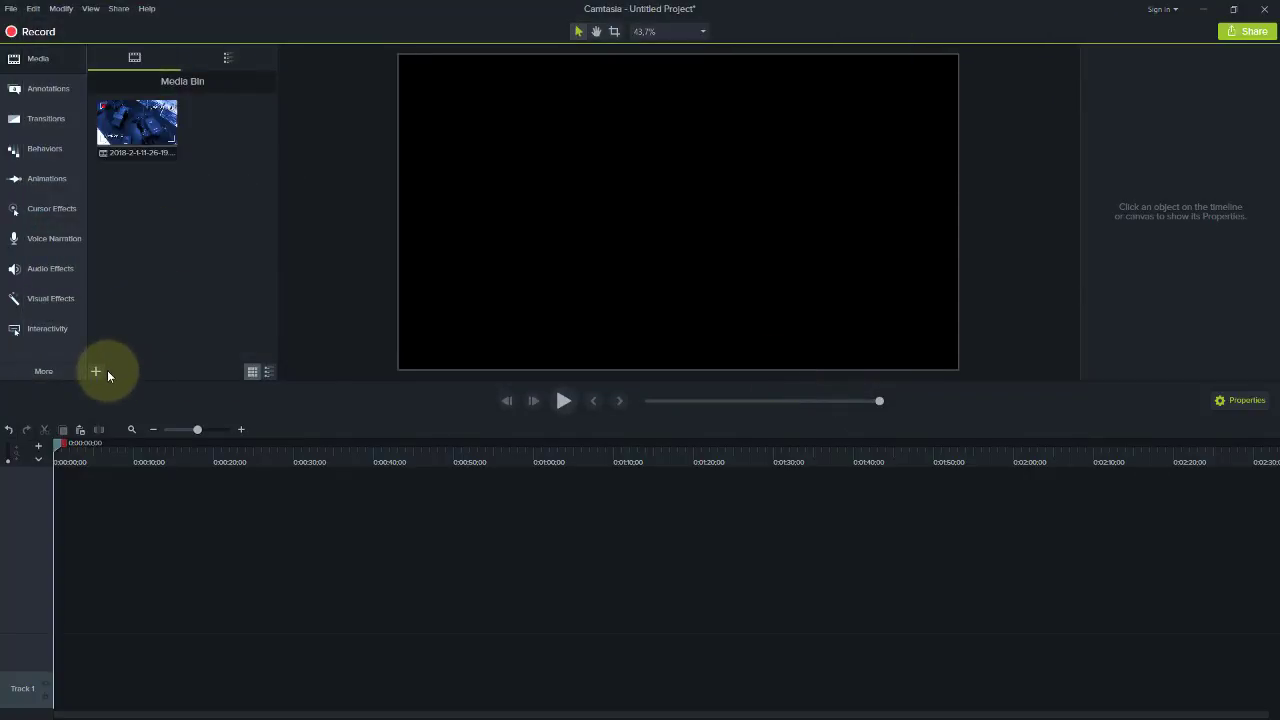
Step: Import the song "Enrique Iglesias DUELE EL CORAZON ft Wisin[2].mp3" from the Music folder into the media bin
click(118, 315)
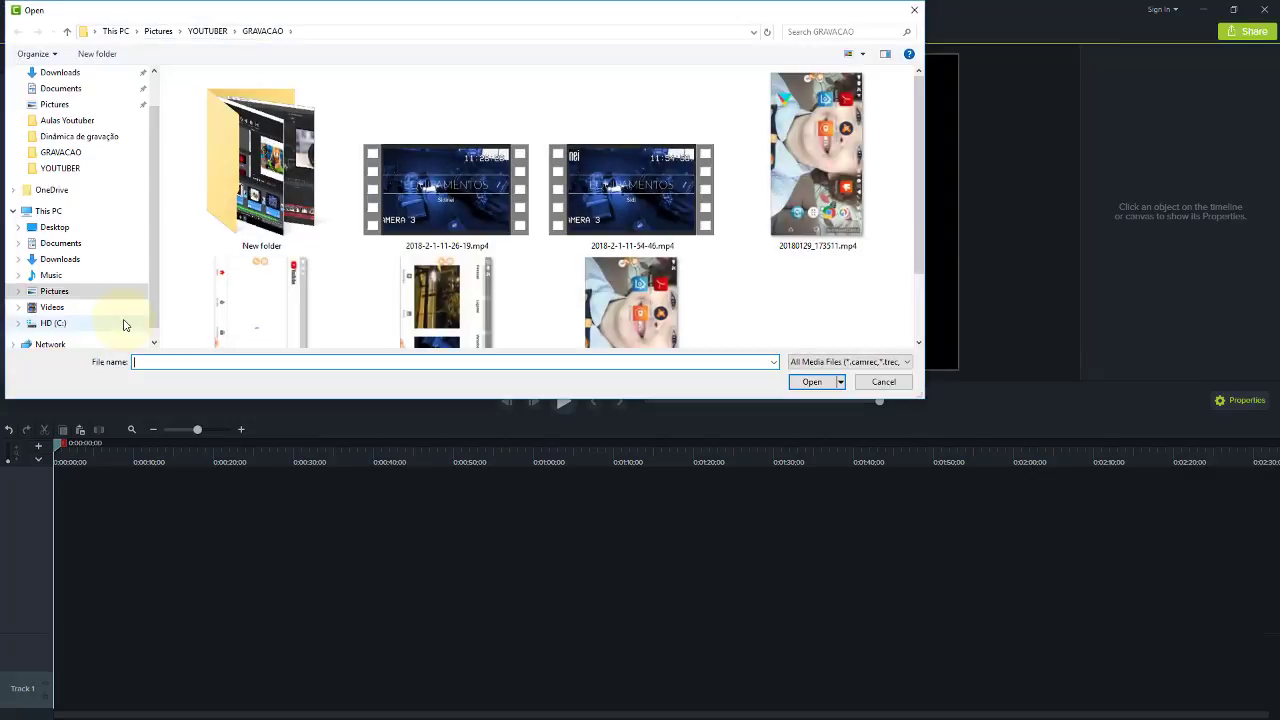
drag(157, 160, 161, 140)
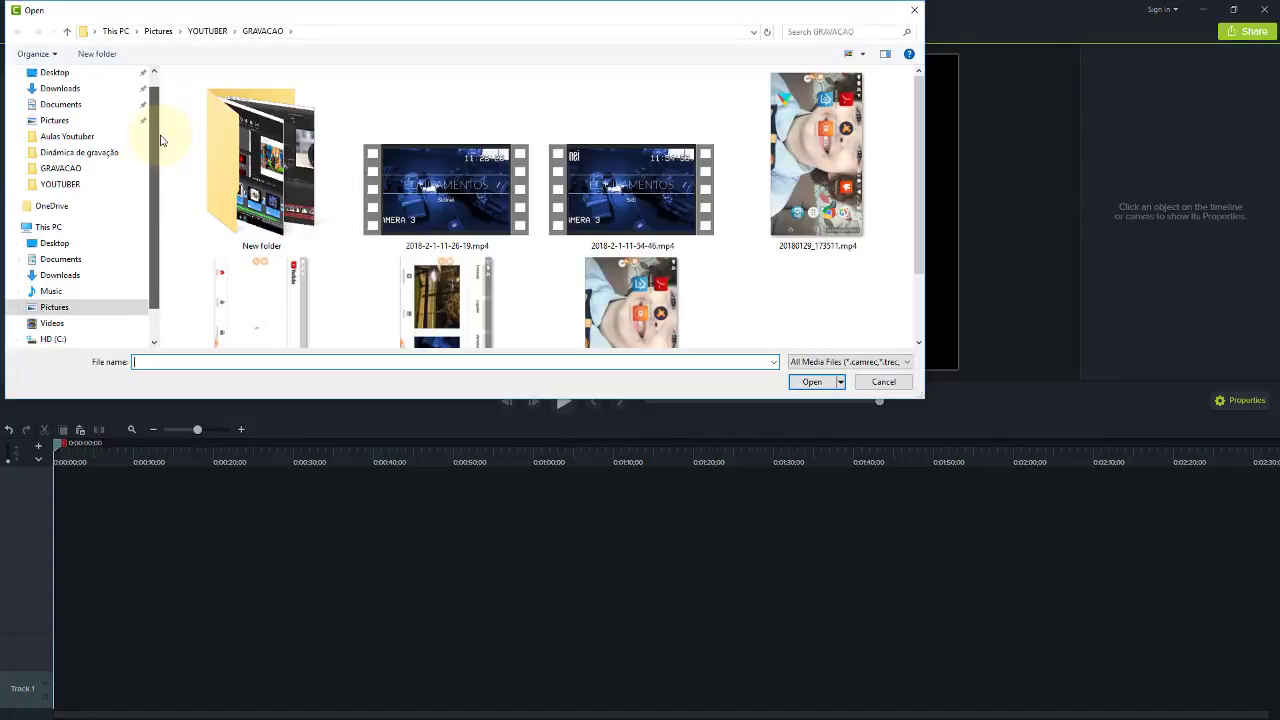
click(50, 291)
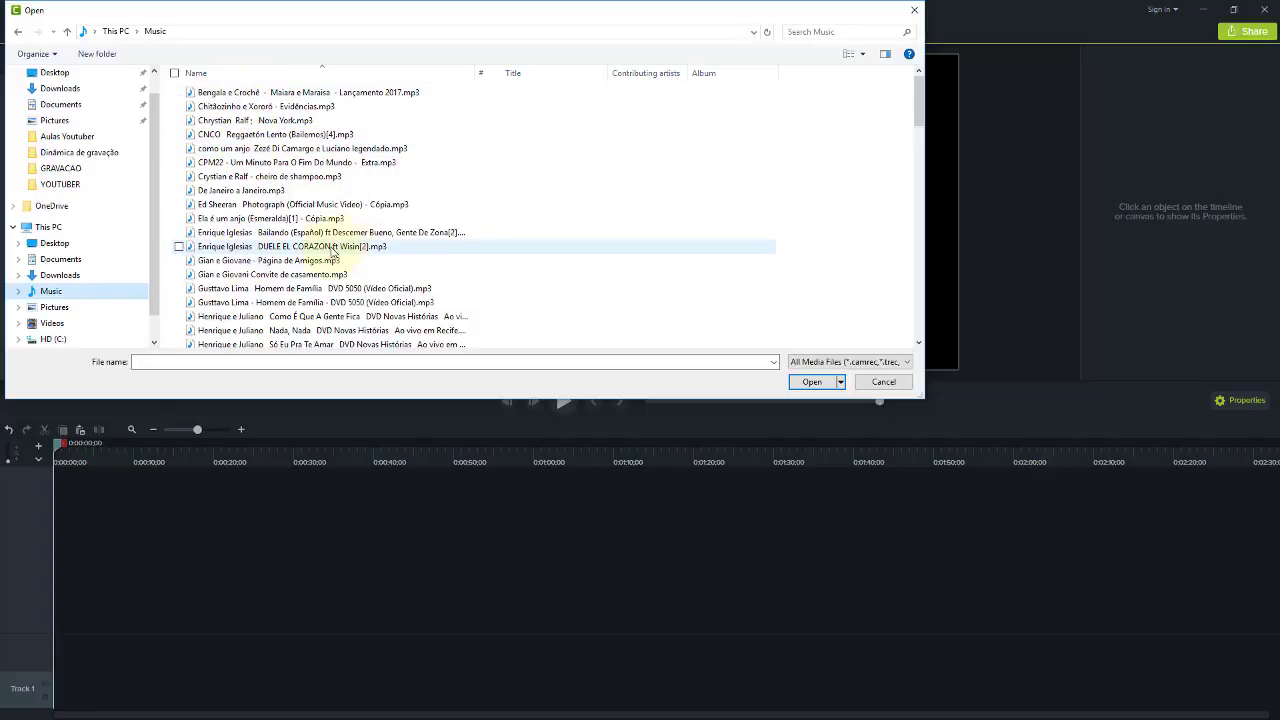
click(387, 249)
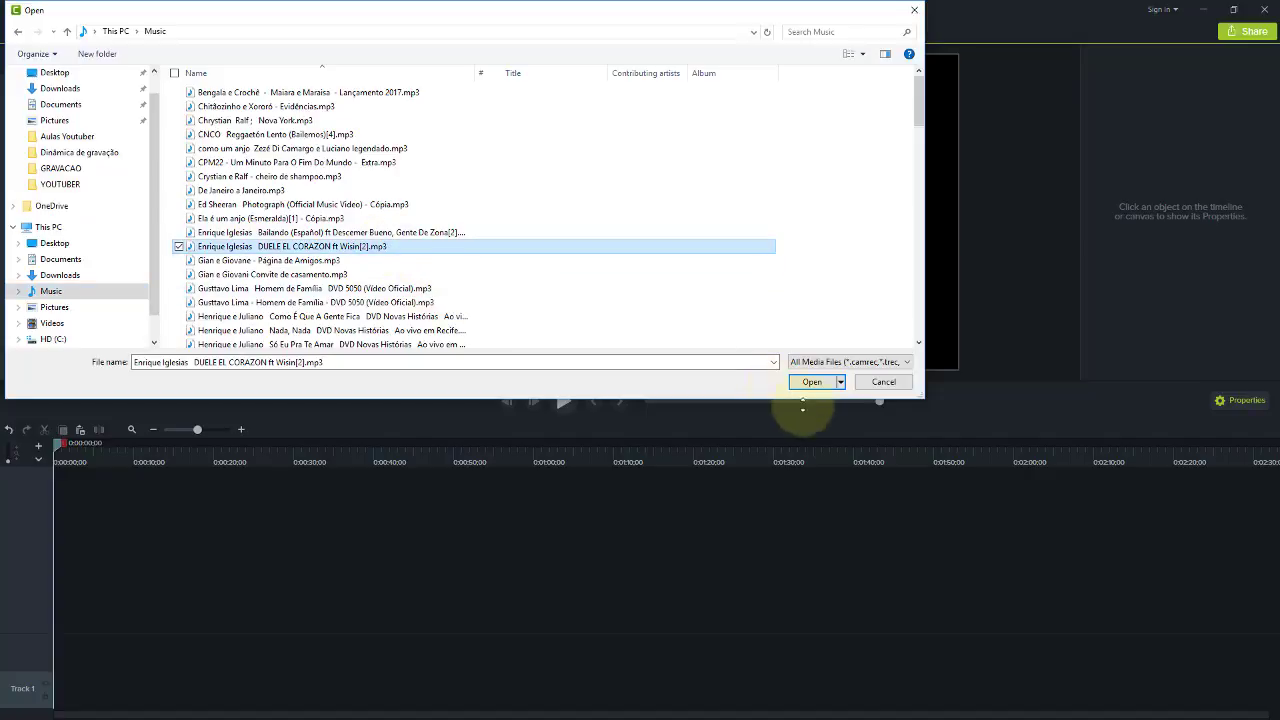
click(812, 383)
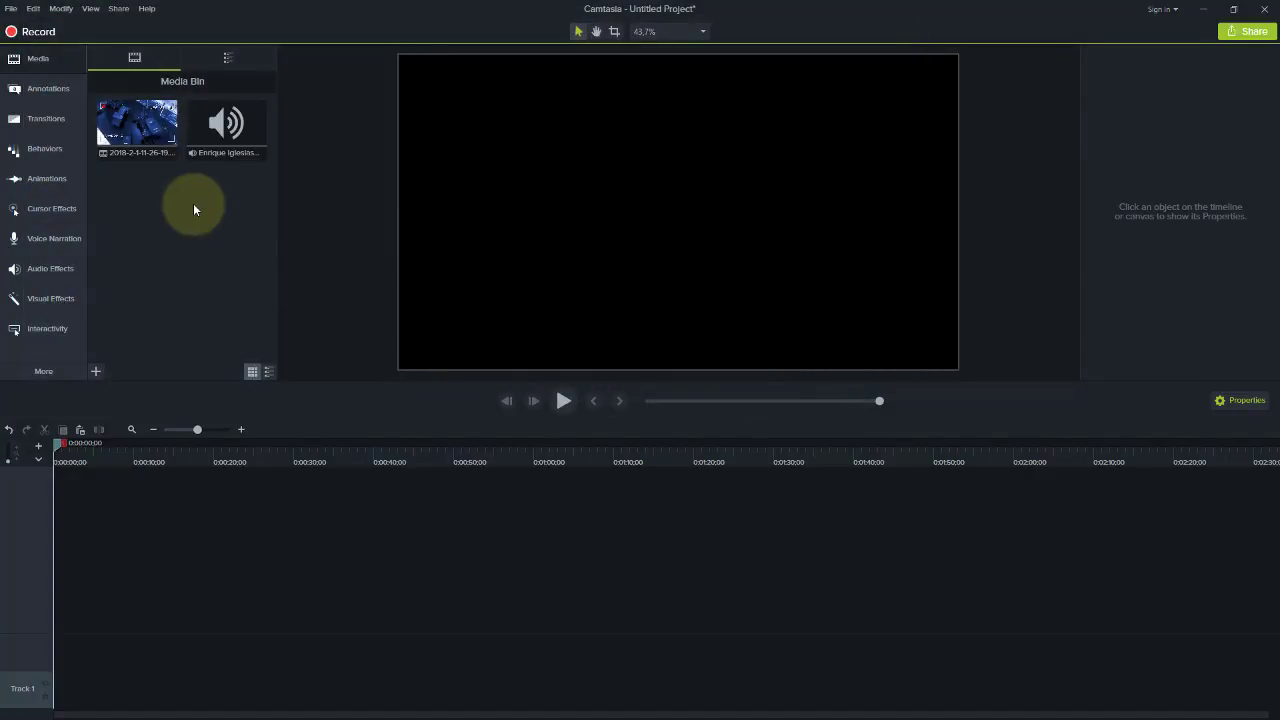
Step: Import f_46872.jpg, FOTO PAI E FILHO.png, MAO CELULAR.png, MVI_0039.MOV, skyline-buildings-new-york-skyscrapers.jpg and youtuber 01.png from the Pictures folder into the media bin
click(96, 371)
click(112, 314)
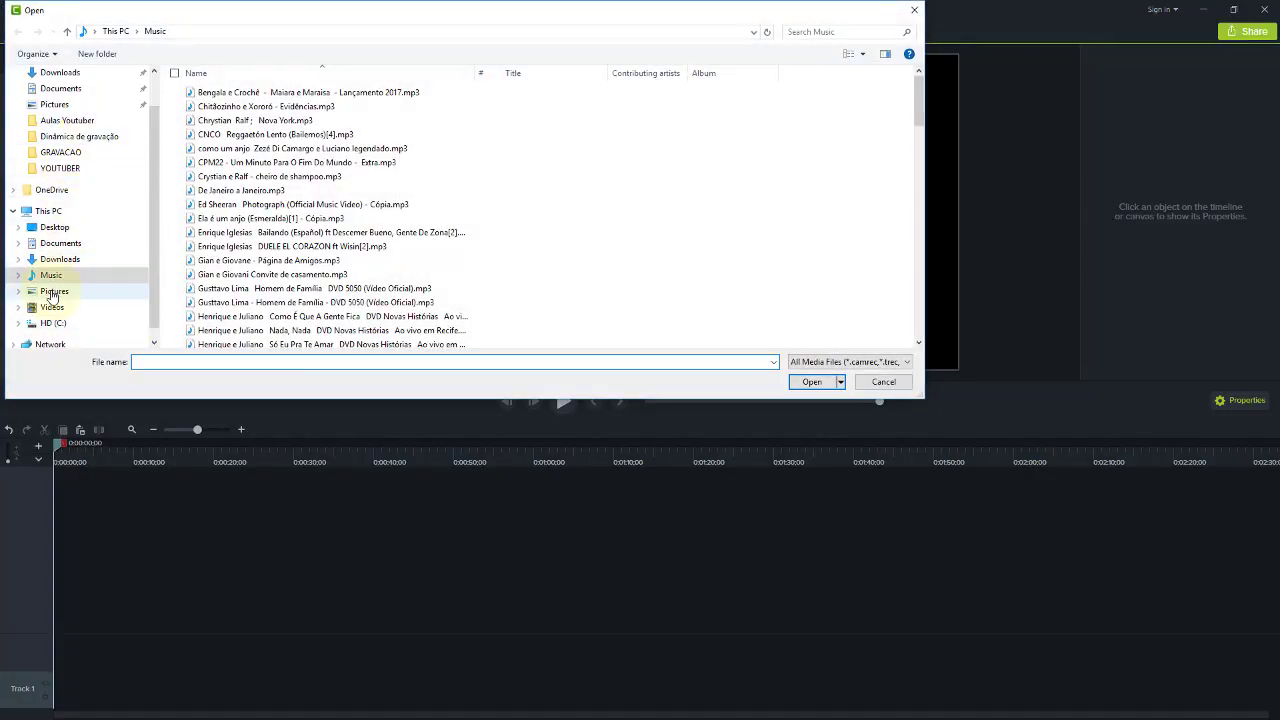
click(52, 291)
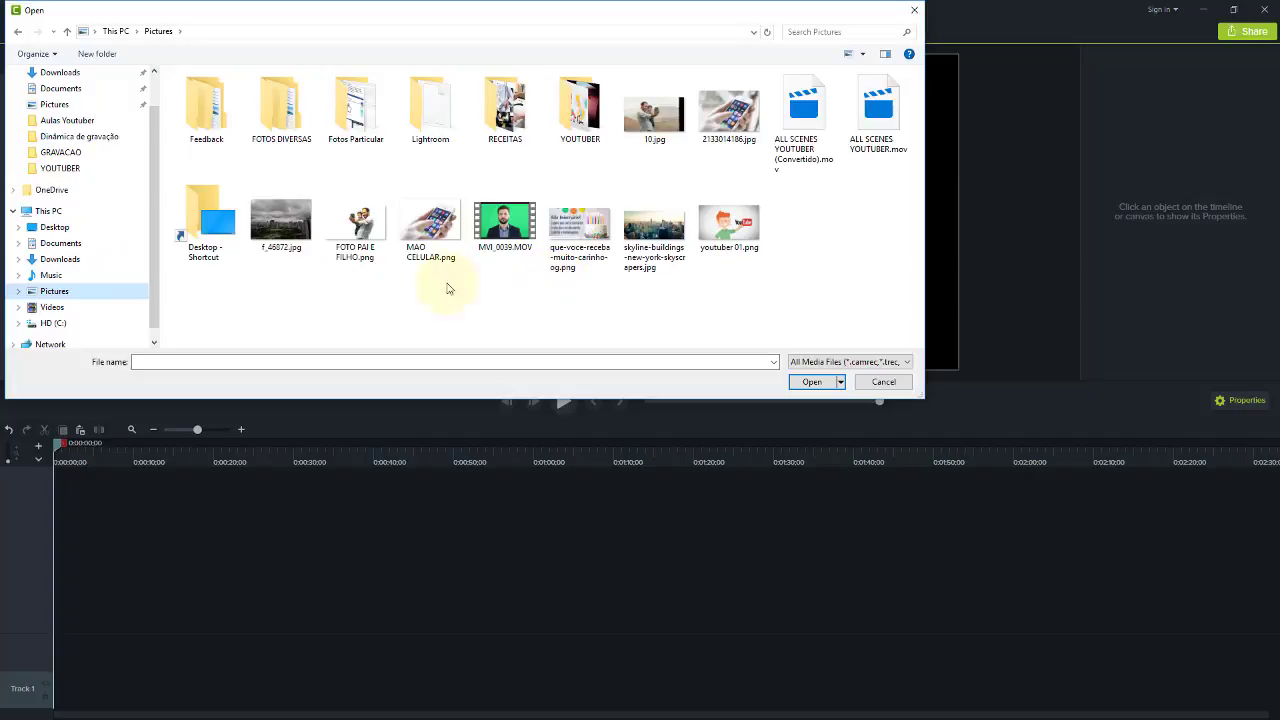
drag(421, 287, 250, 180)
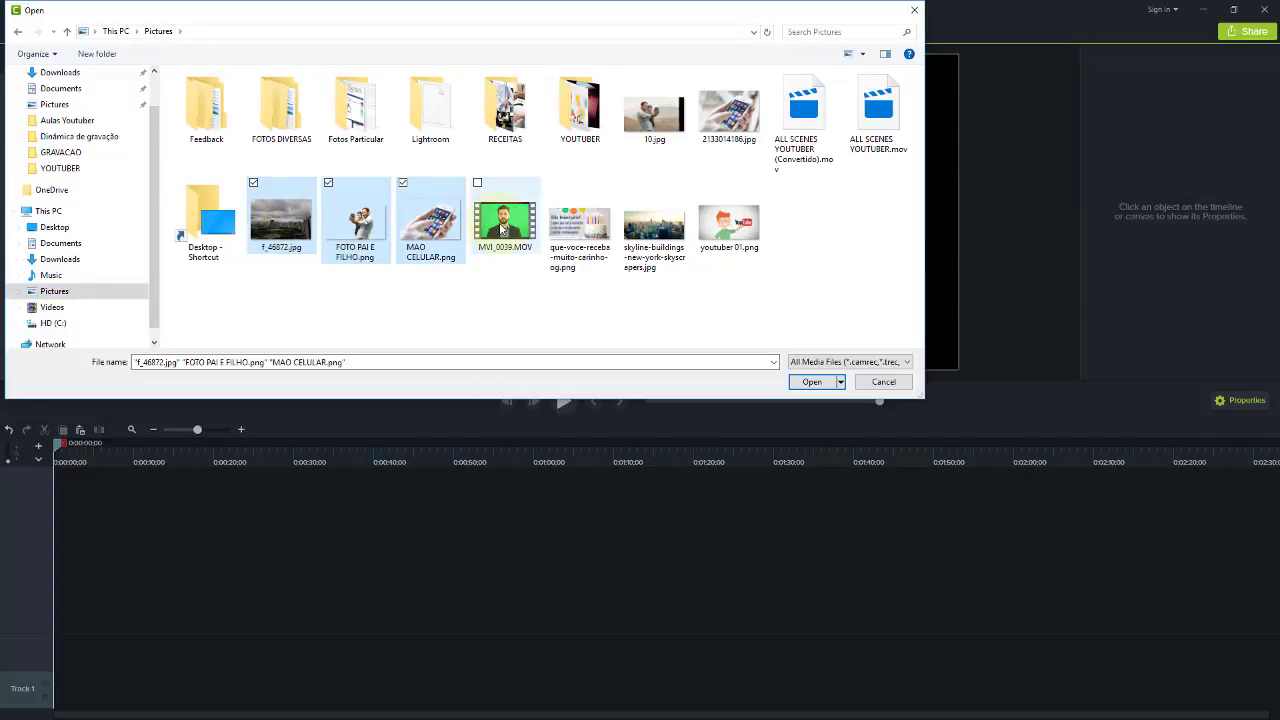
ctrl+click(511, 232)
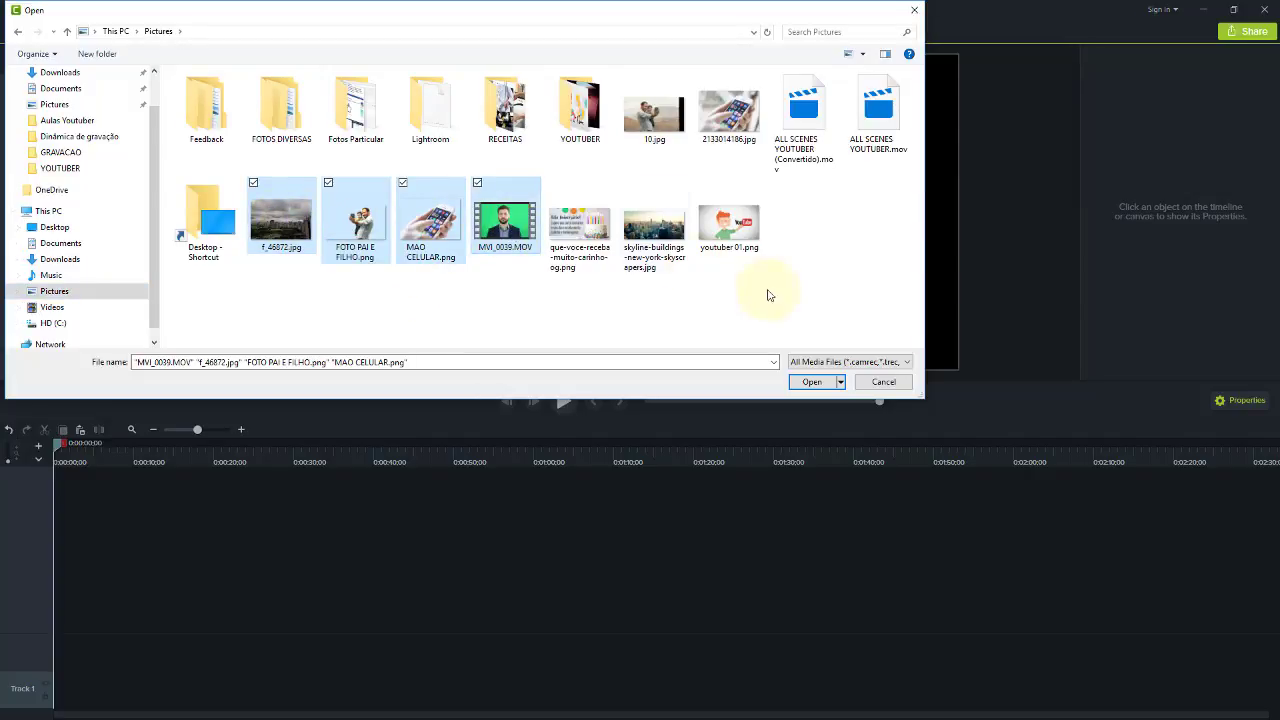
ctrl+click(654, 225)
ctrl+click(726, 236)
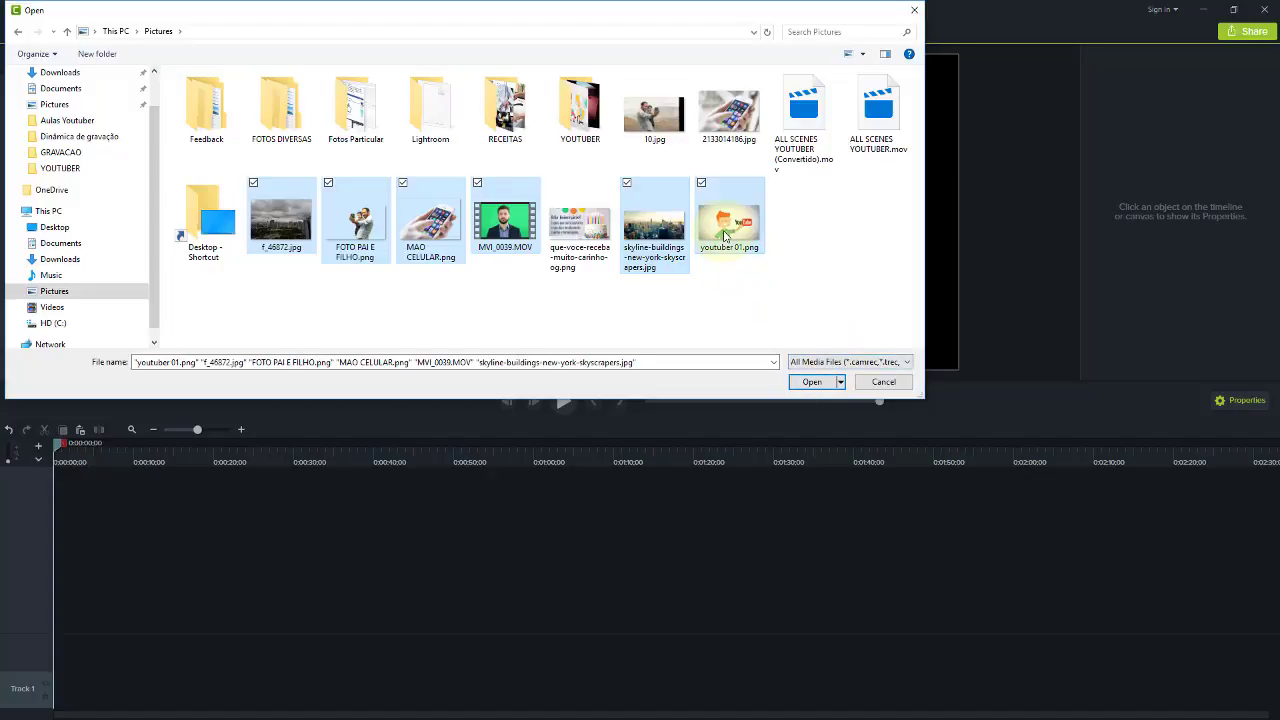
click(815, 385)
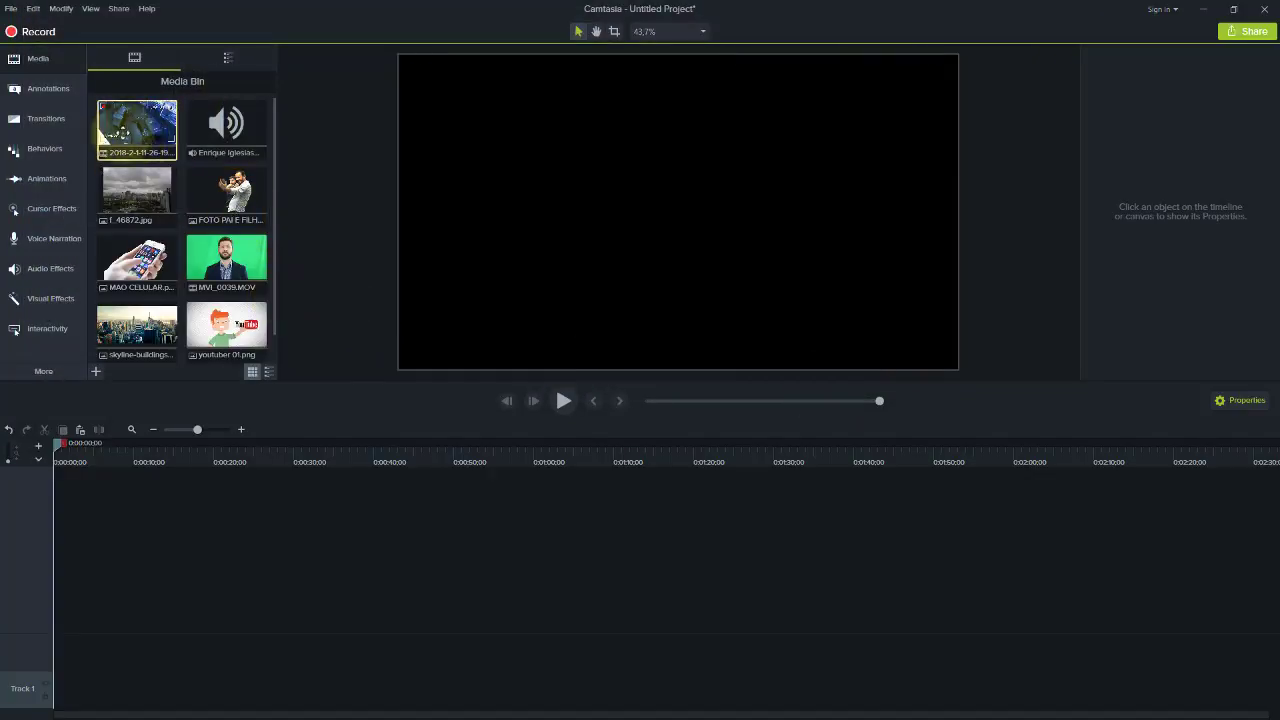
drag(168, 171, 49, 634)
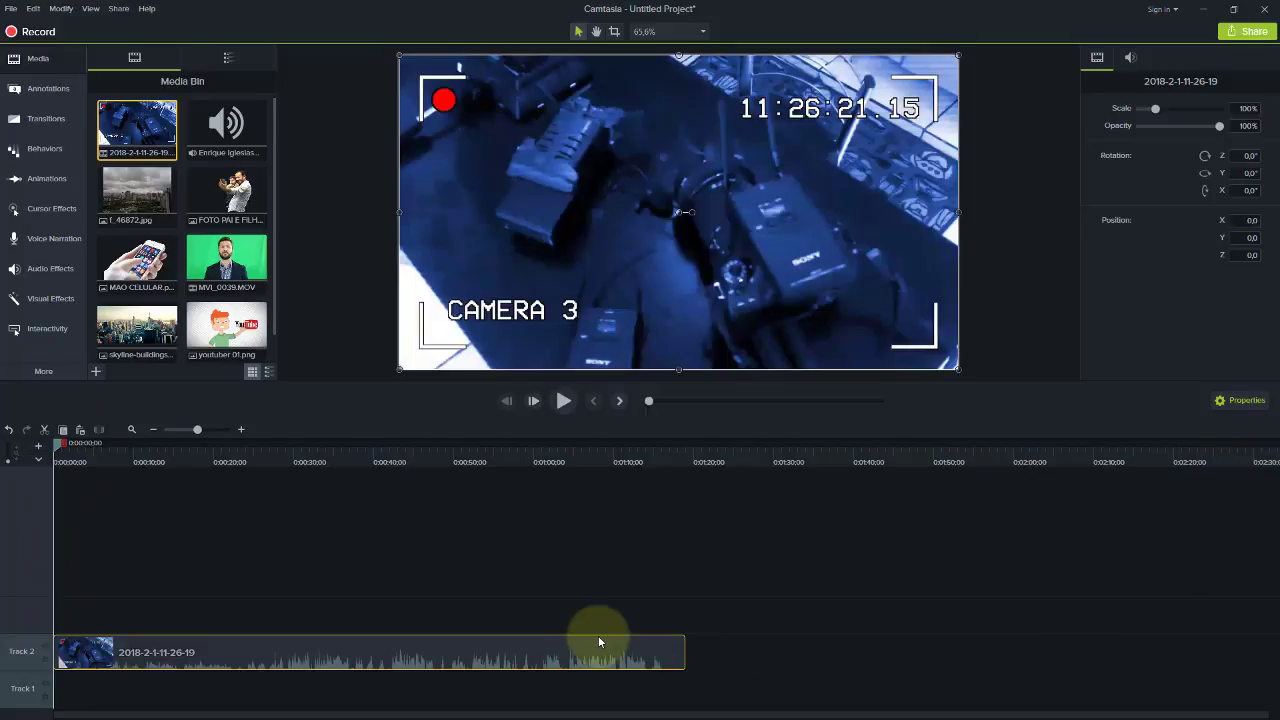
key(space)
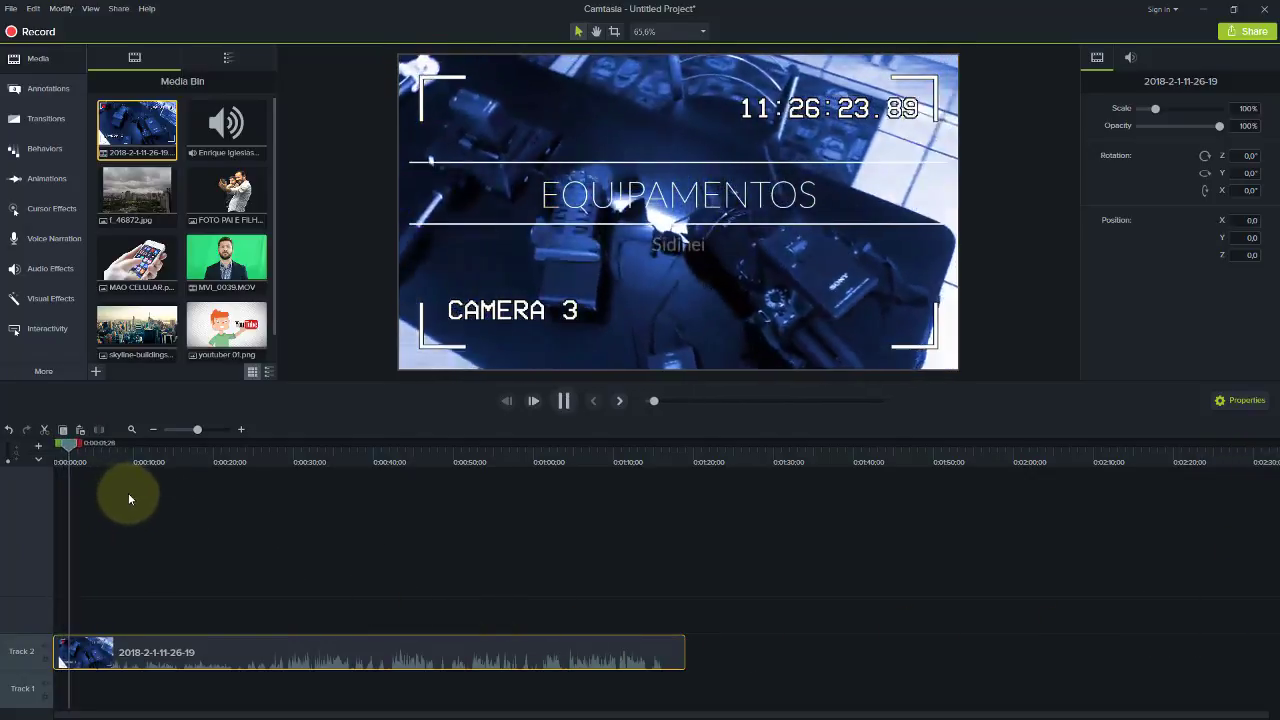
key(space)
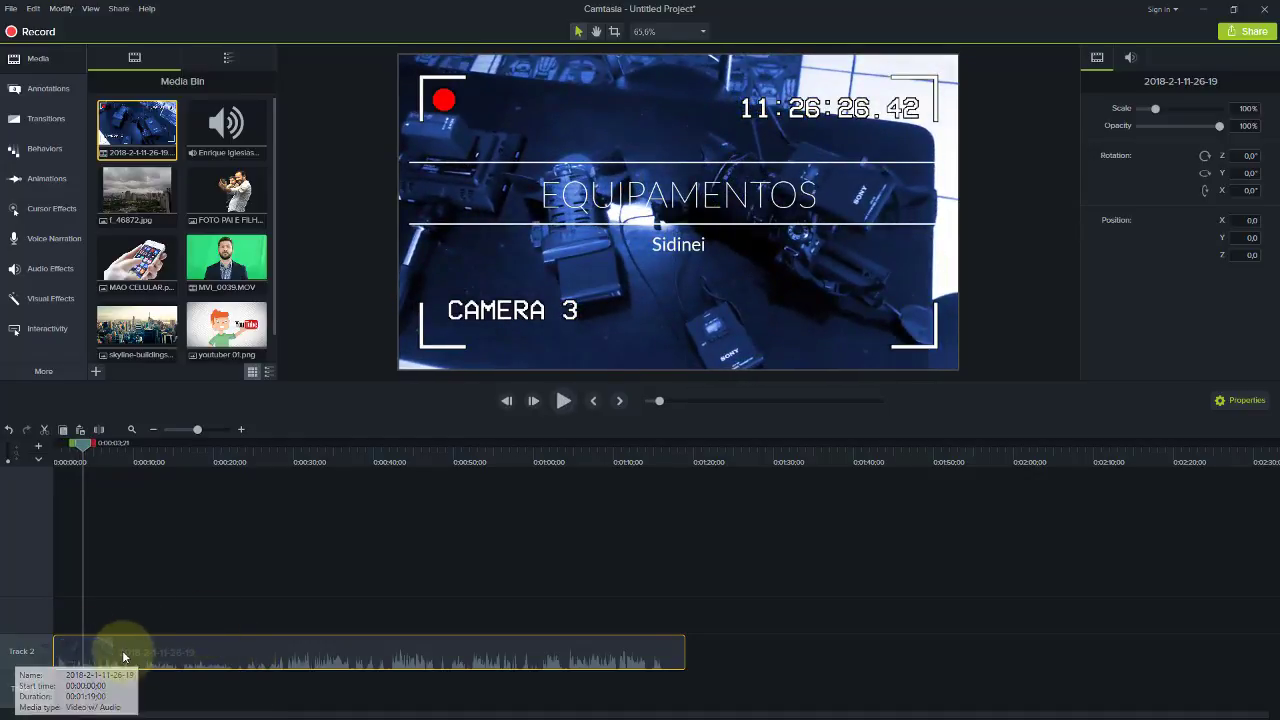
right_click(122, 656)
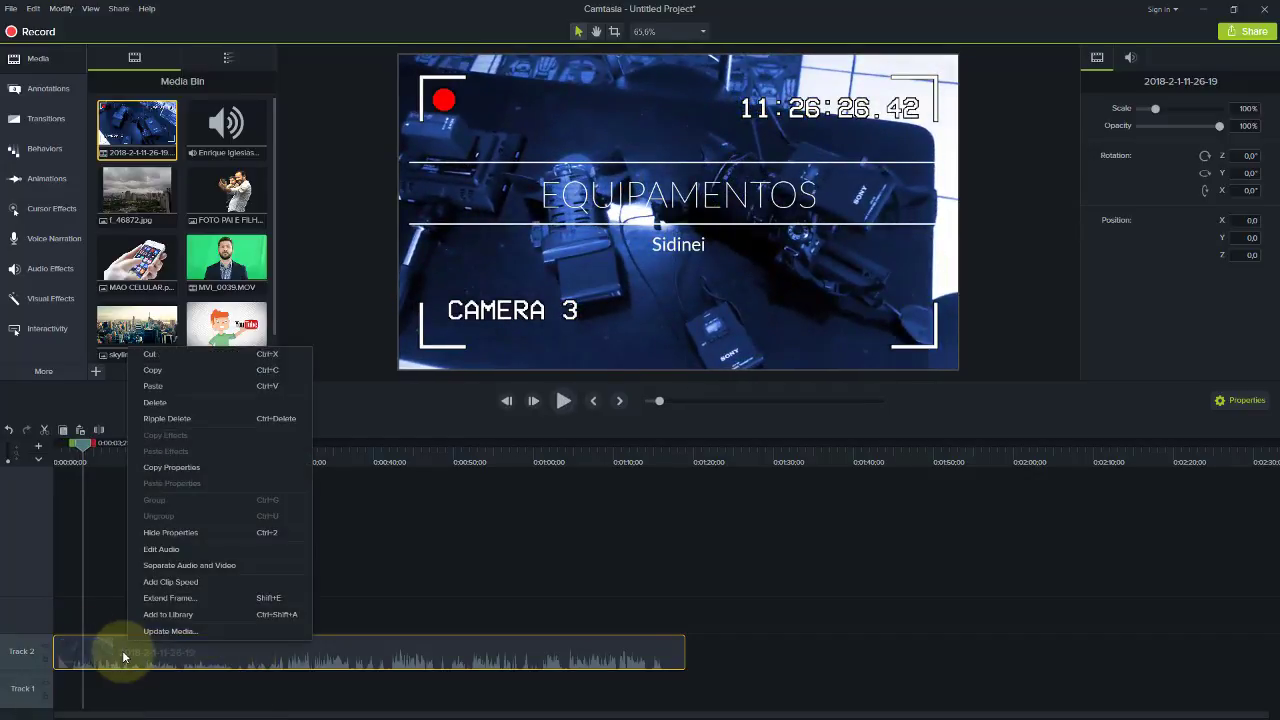
click(198, 566)
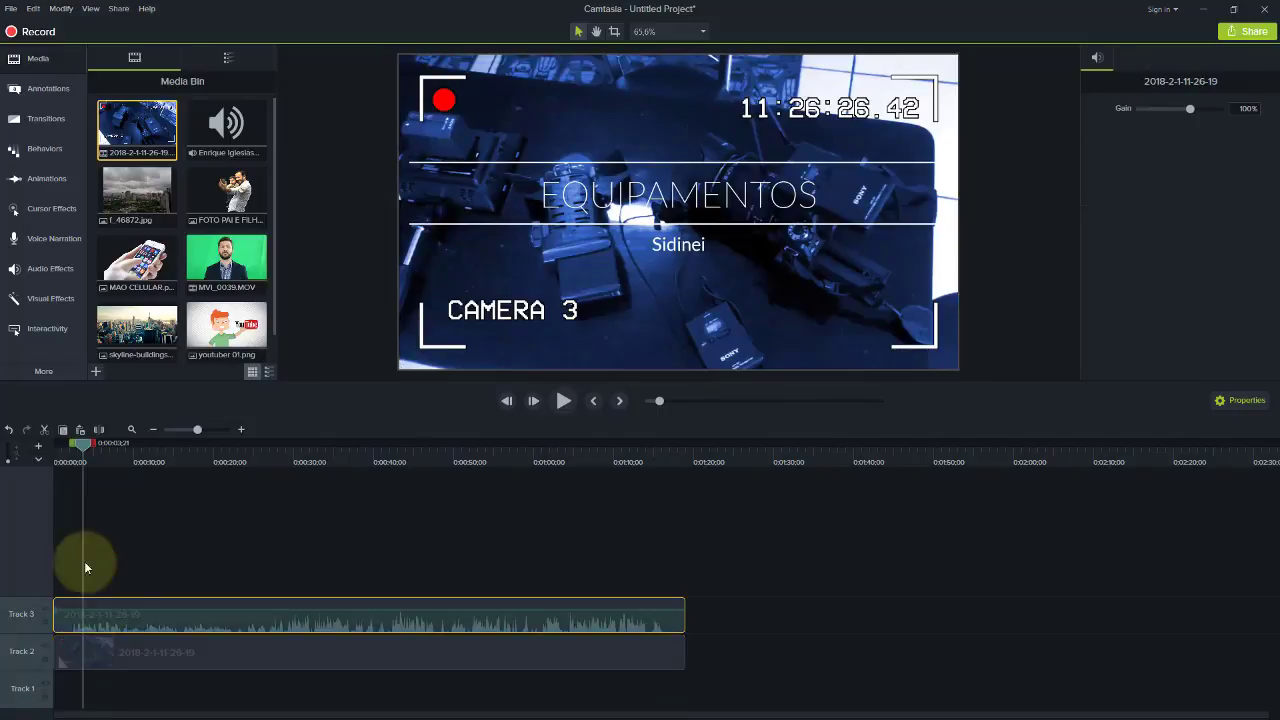
Step: Split the Track 3 audio at 0:00:02;01, delete its opening piece and play the timeline from the start
drag(84, 452, 69, 443)
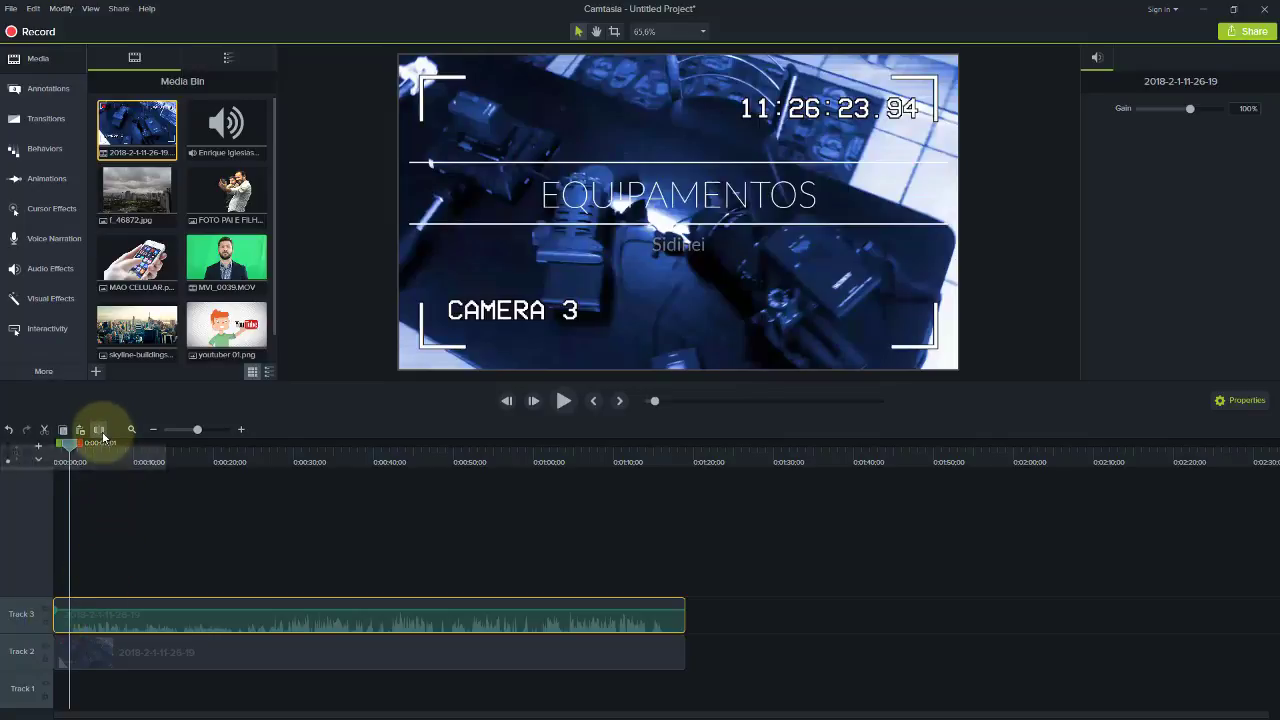
click(99, 430)
click(63, 620)
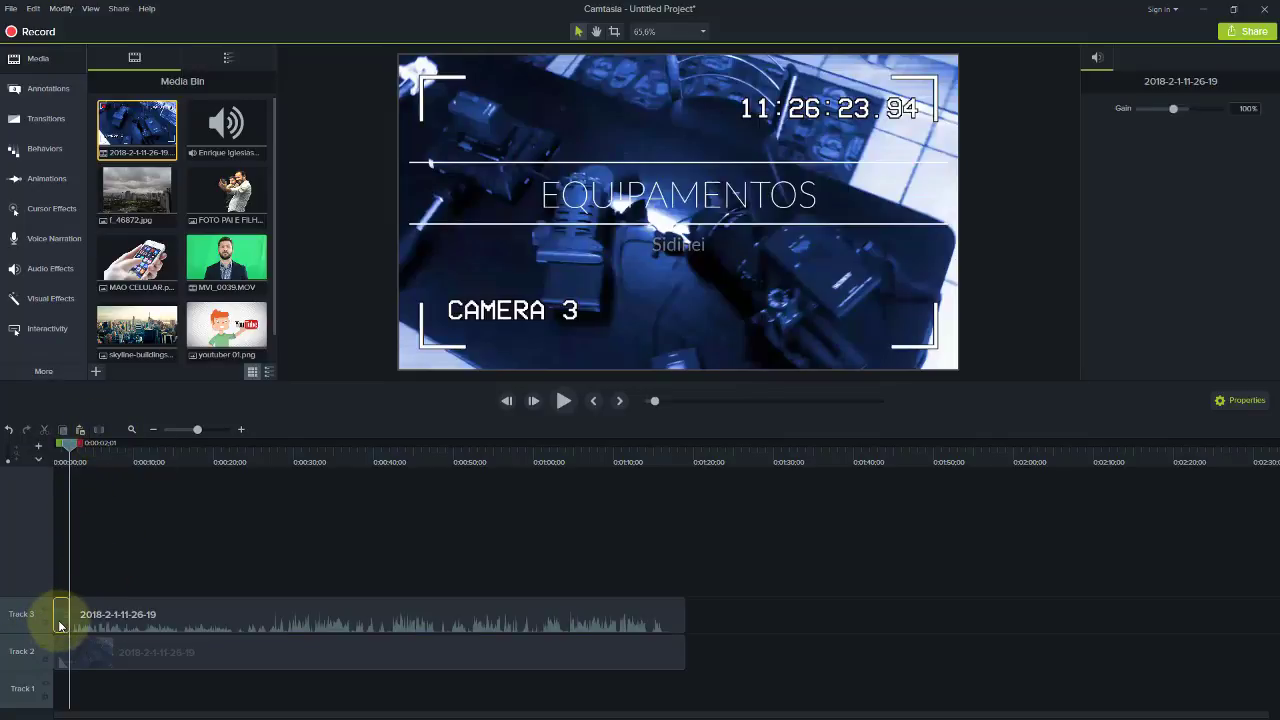
key(Delete)
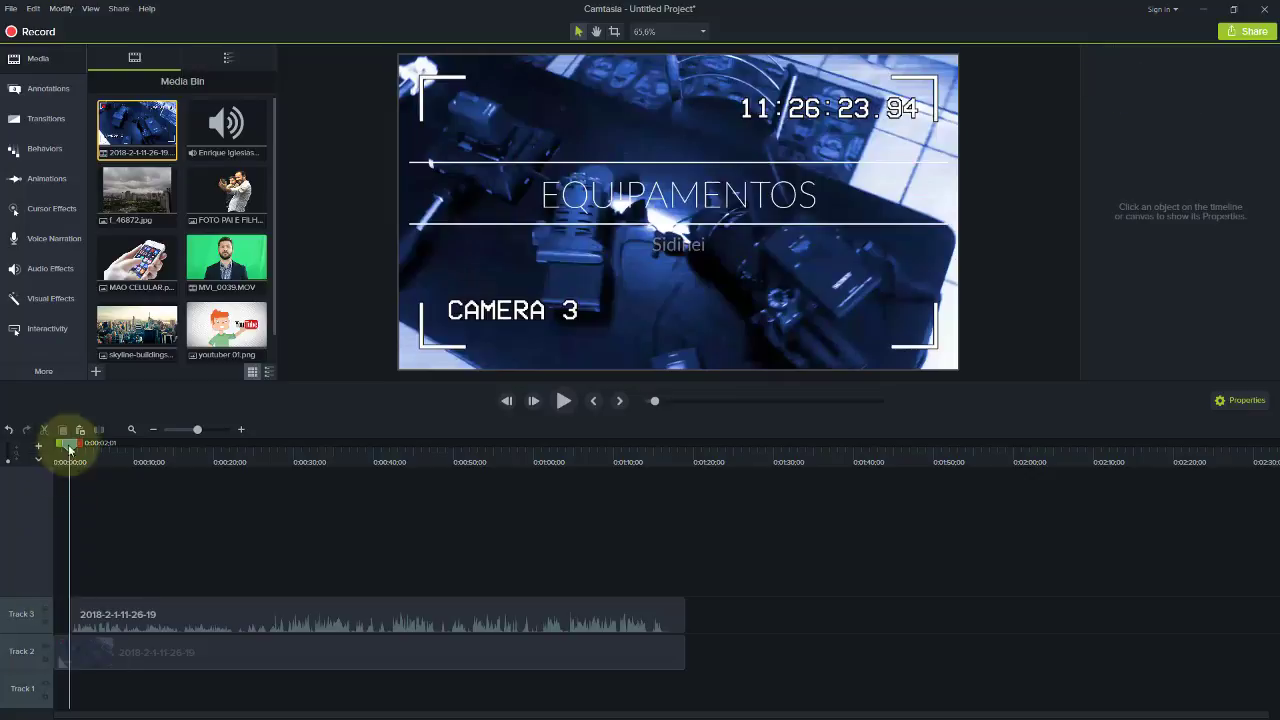
drag(70, 443, 29, 436)
key(space)
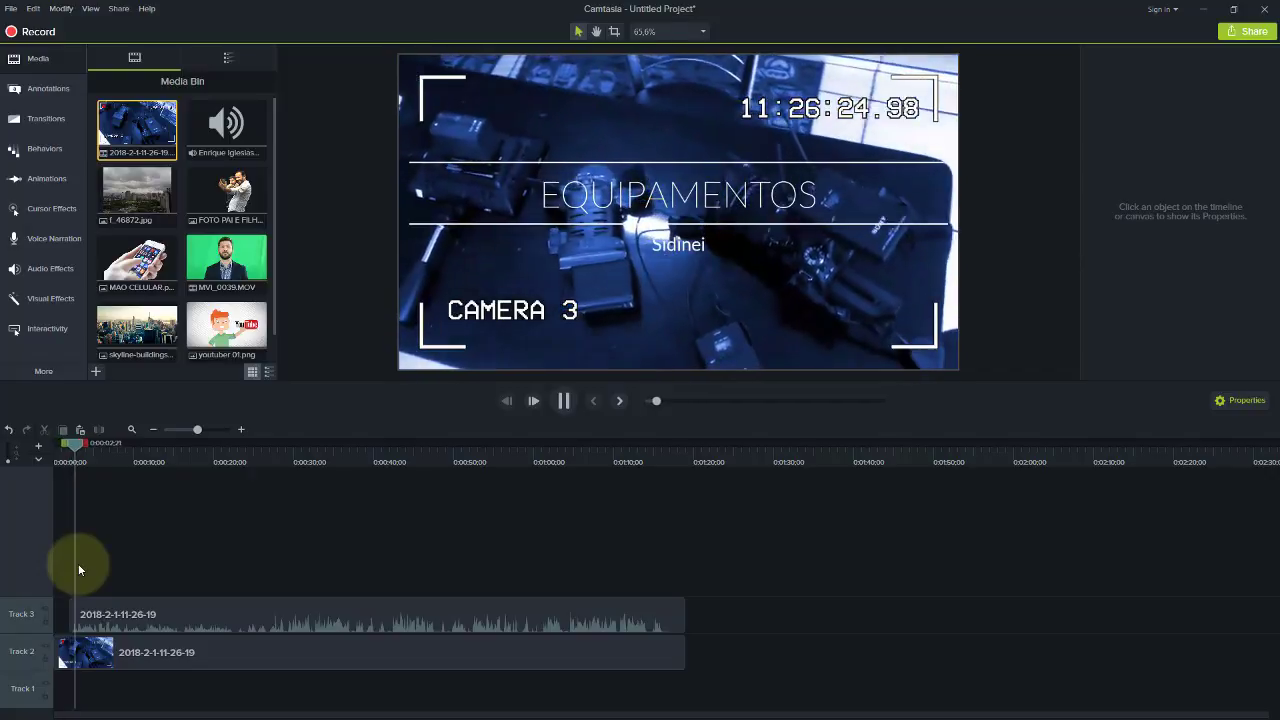
Step: Raise the volume of the separated audio clip on Track 3 and play a short stretch of it
click(155, 610)
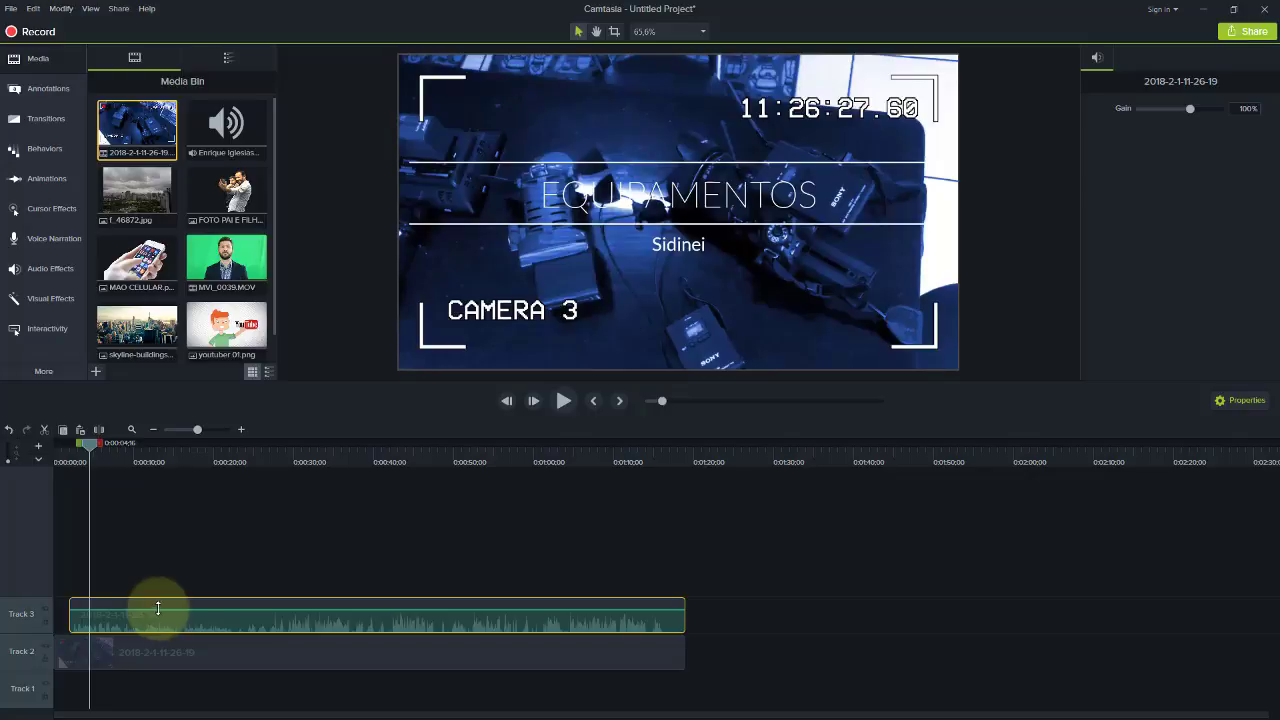
drag(158, 608, 158, 602)
key(space)
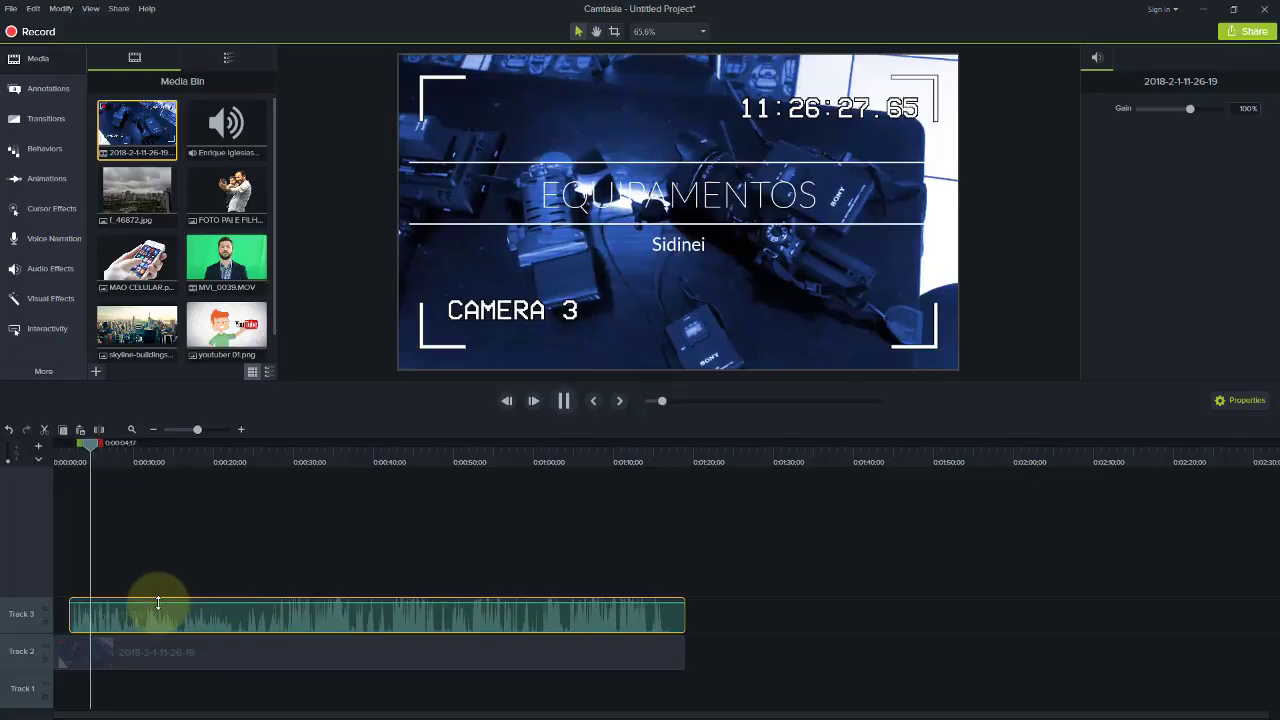
key(space)
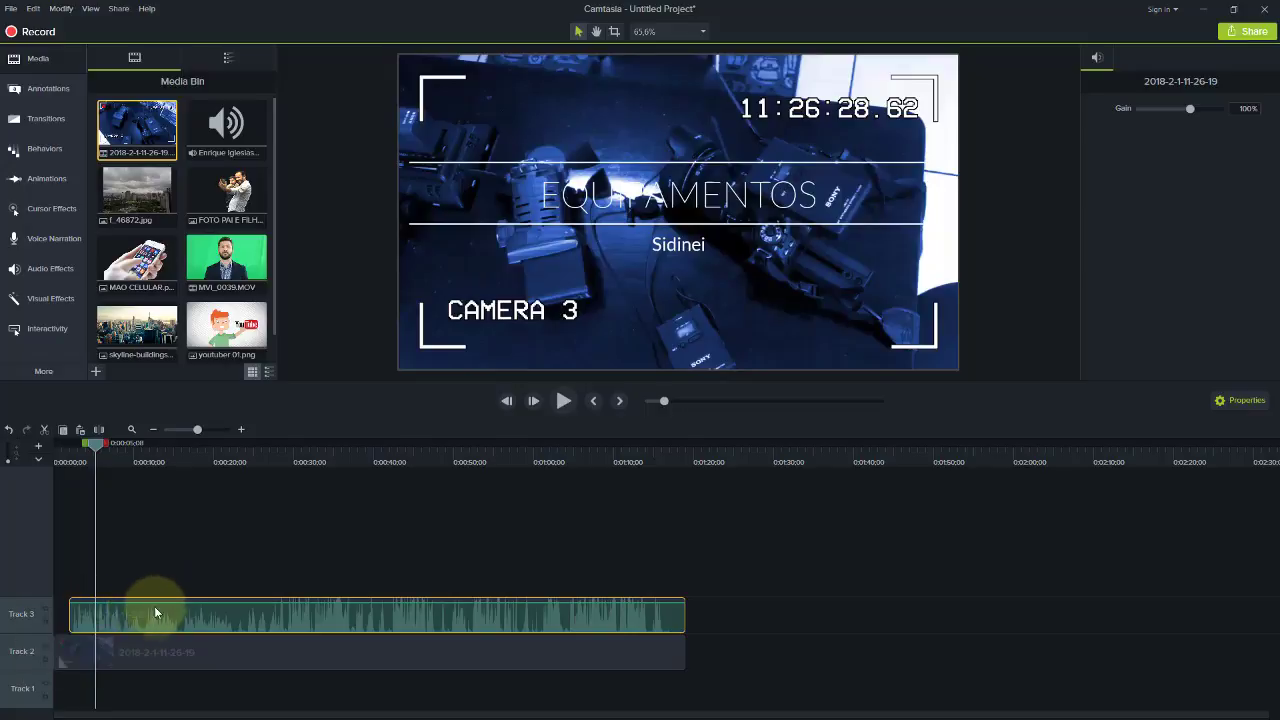
right_click(146, 622)
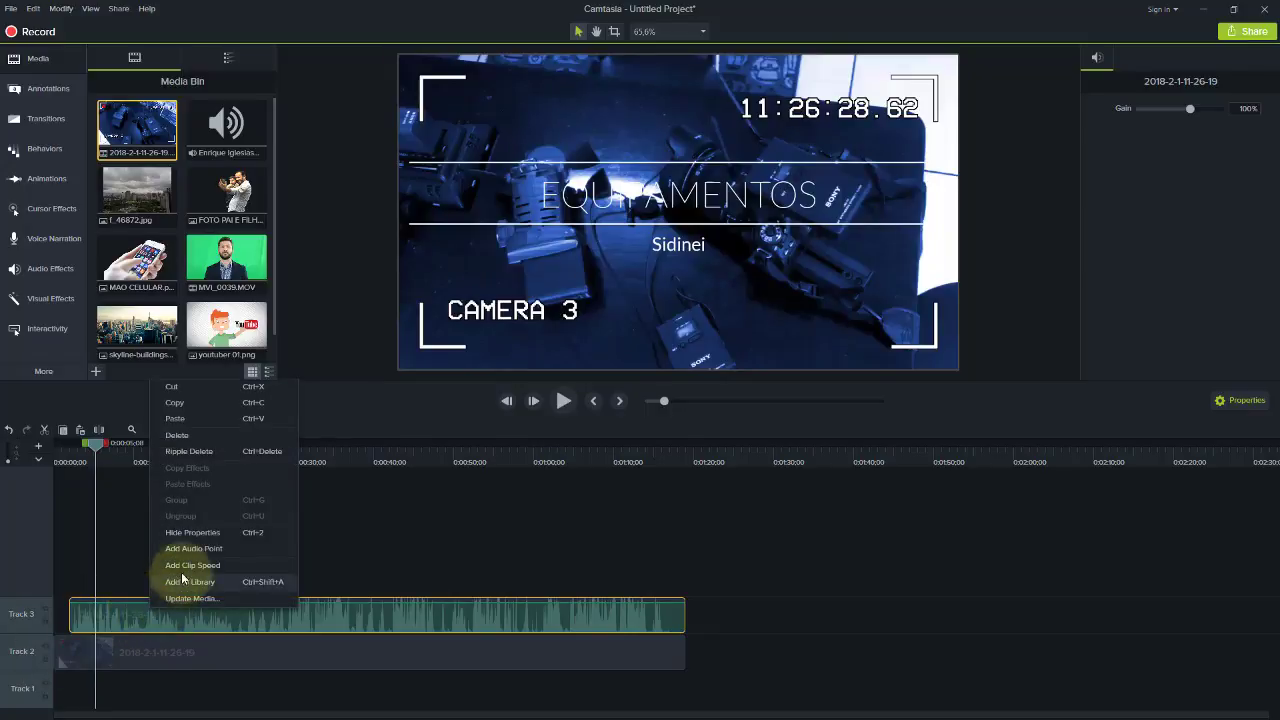
click(107, 624)
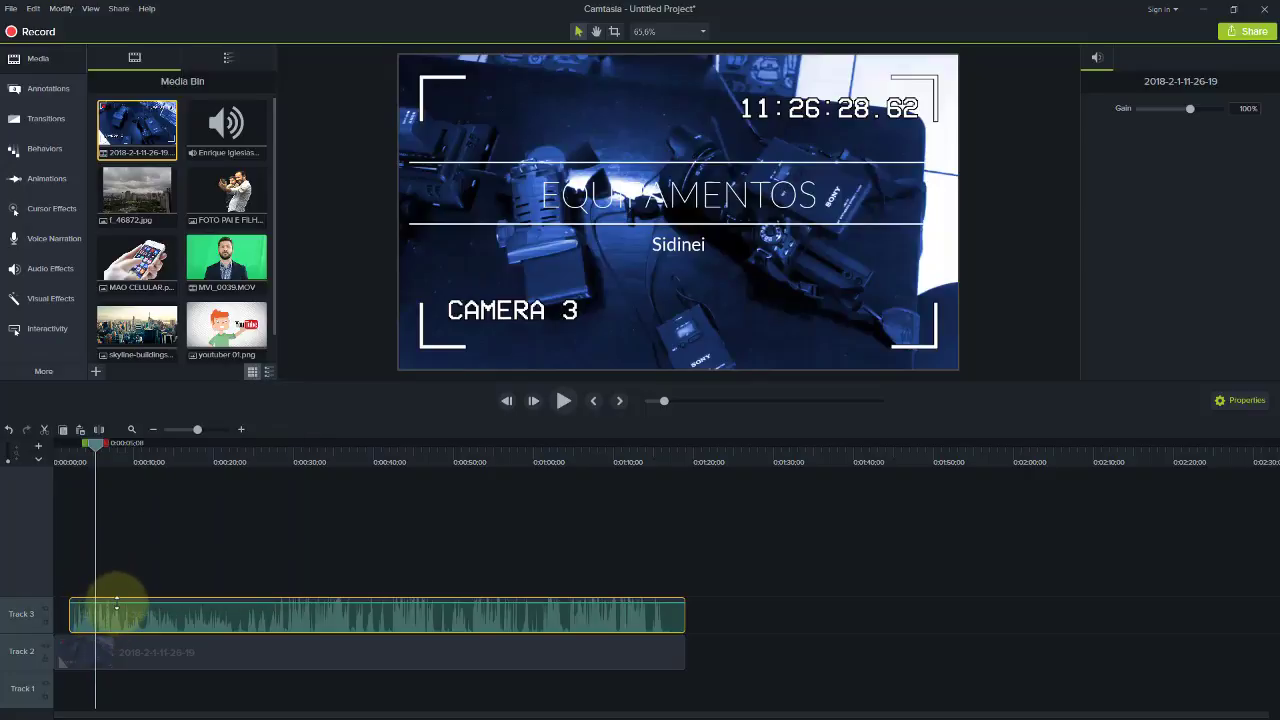
ctrl+click(184, 642)
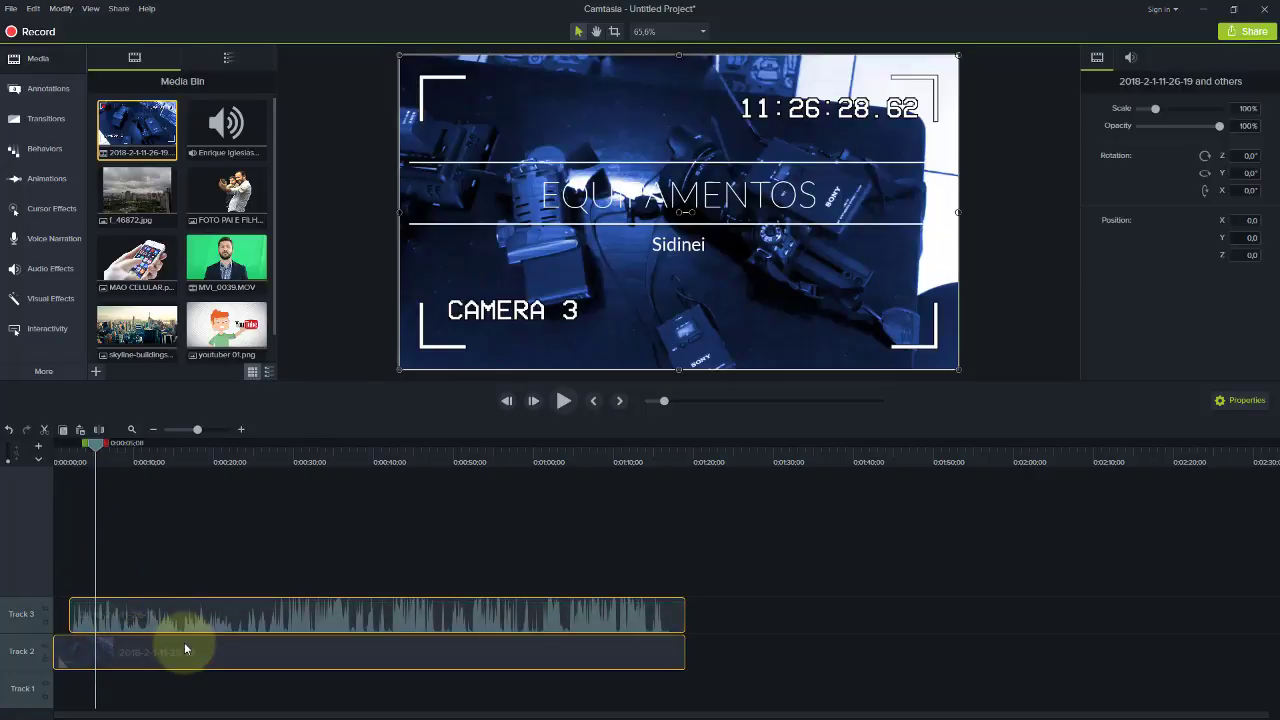
key(Delete)
drag(130, 145, 35, 628)
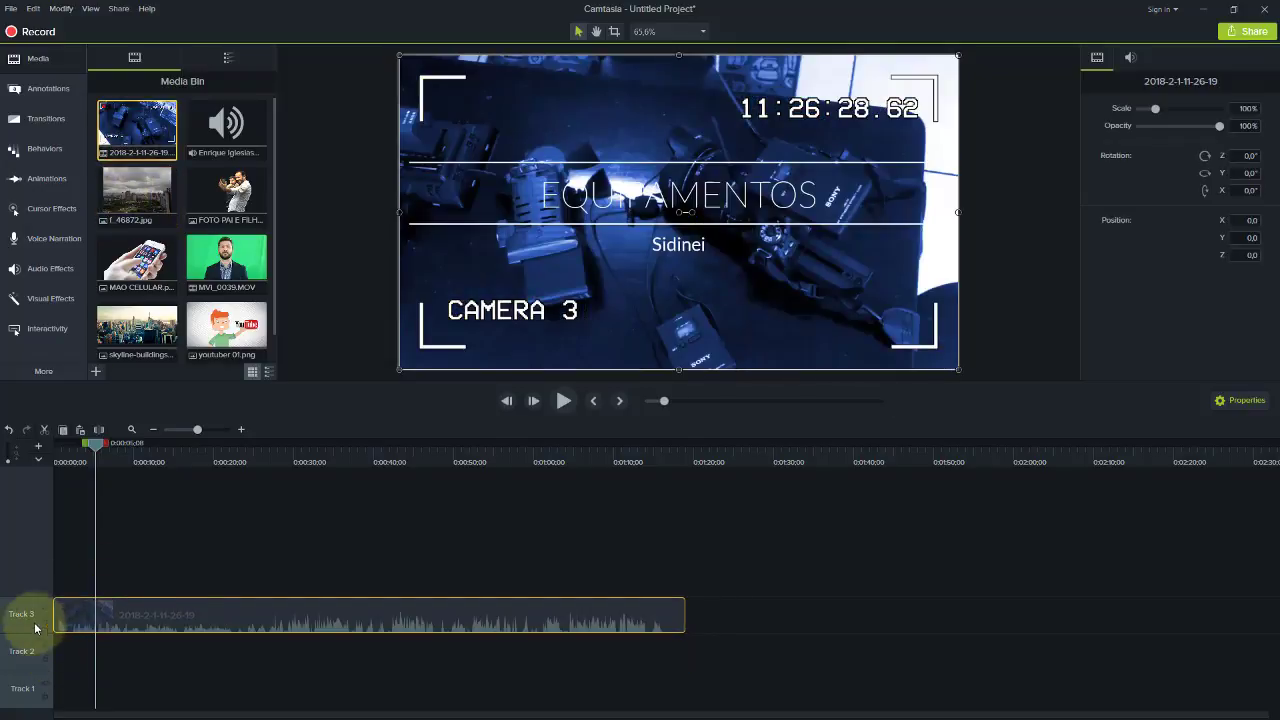
Step: Raise the volume of the Track 3 clip with Edit Audio, and separate its audio and video
right_click(180, 627)
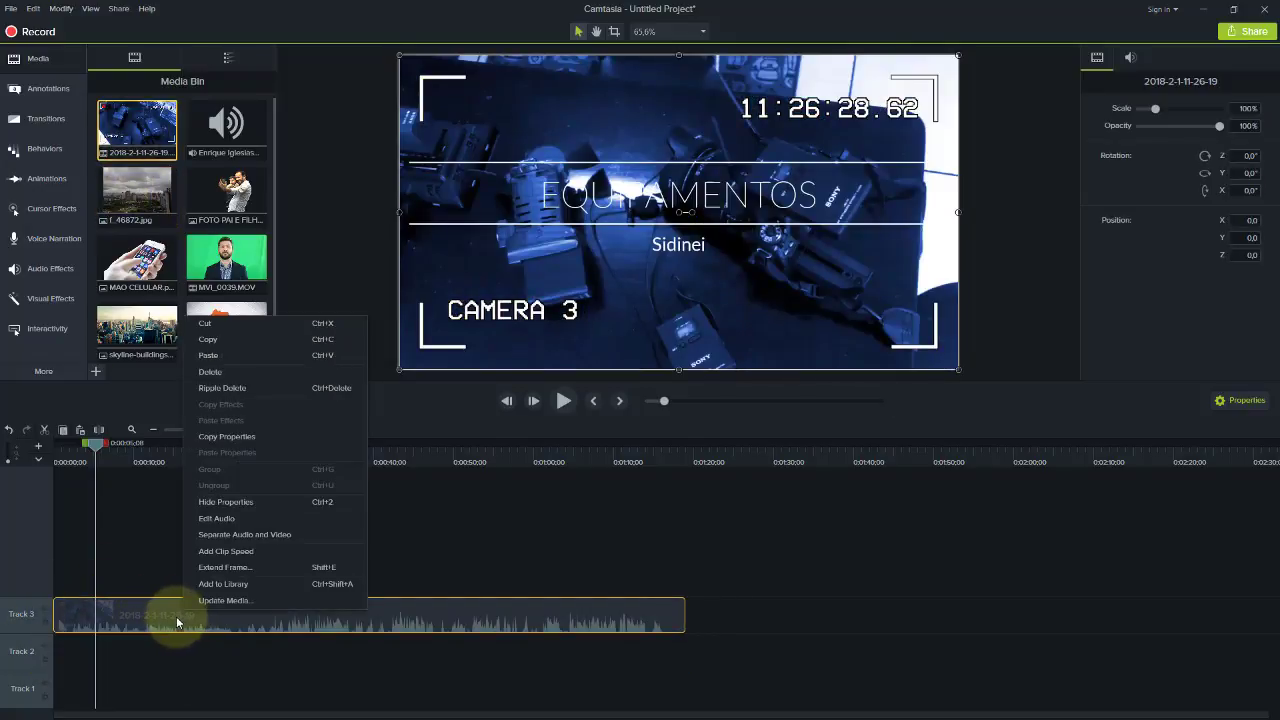
click(247, 520)
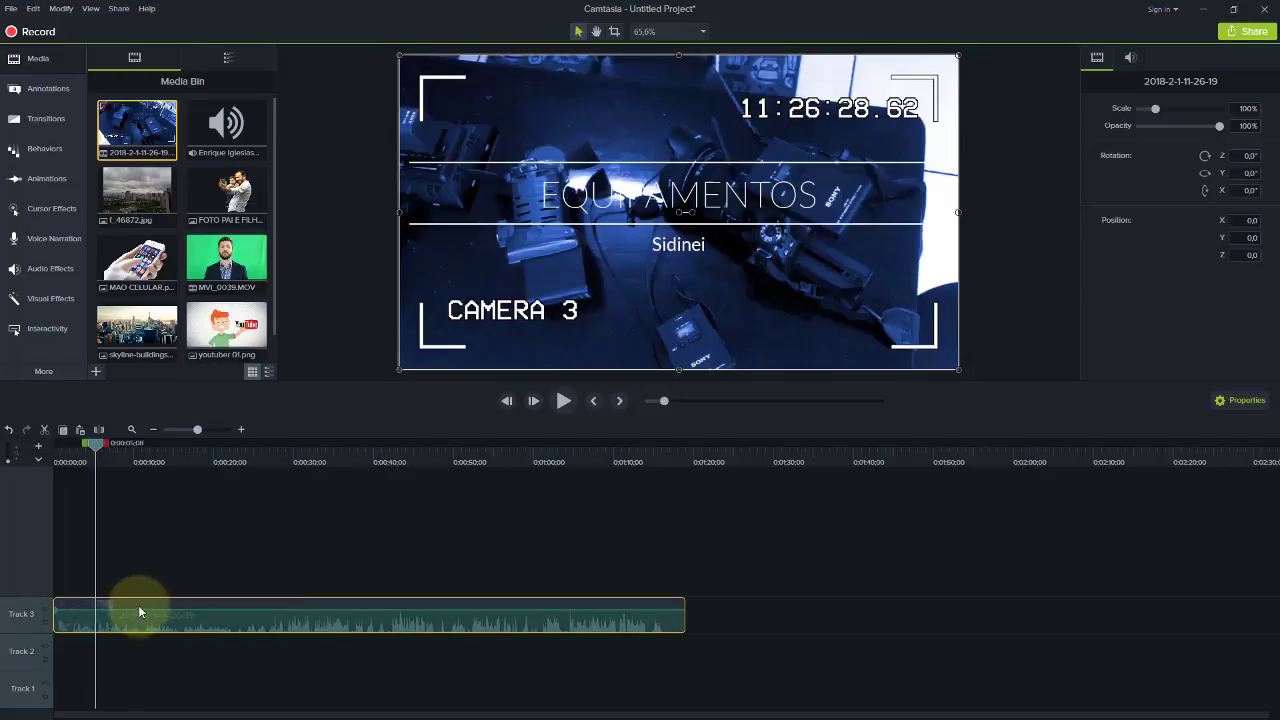
drag(139, 612, 144, 594)
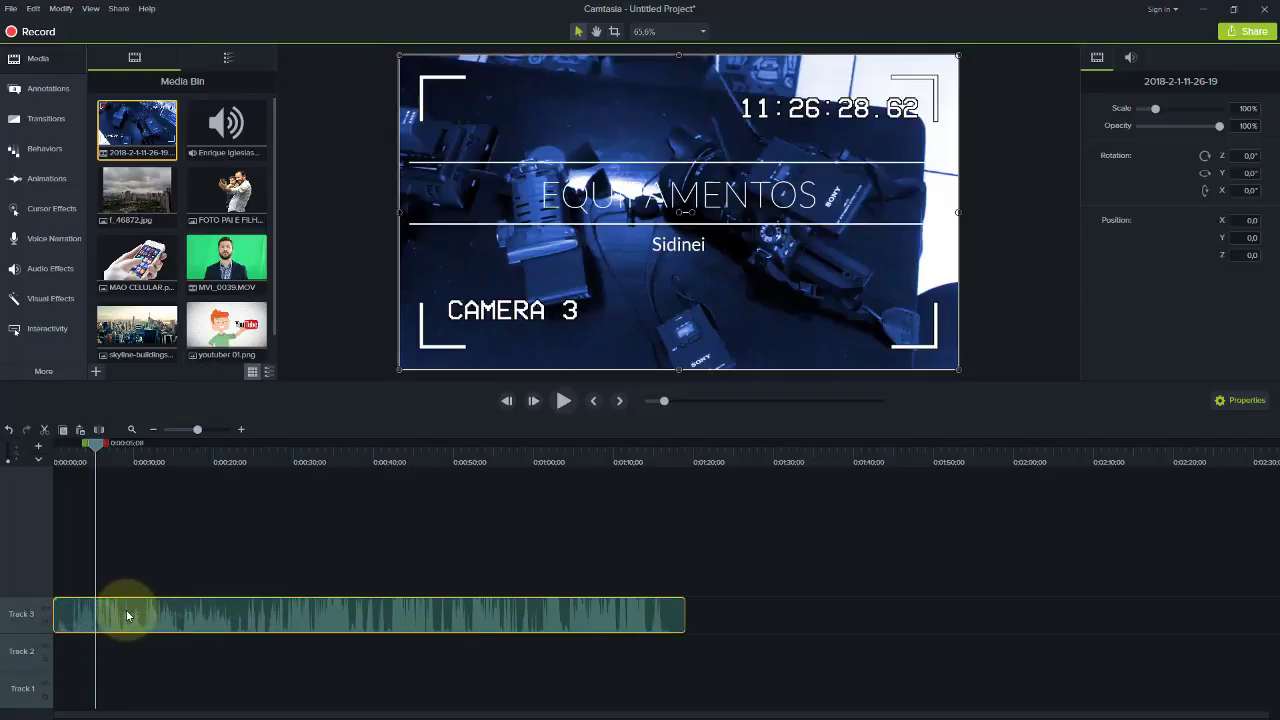
right_click(127, 616)
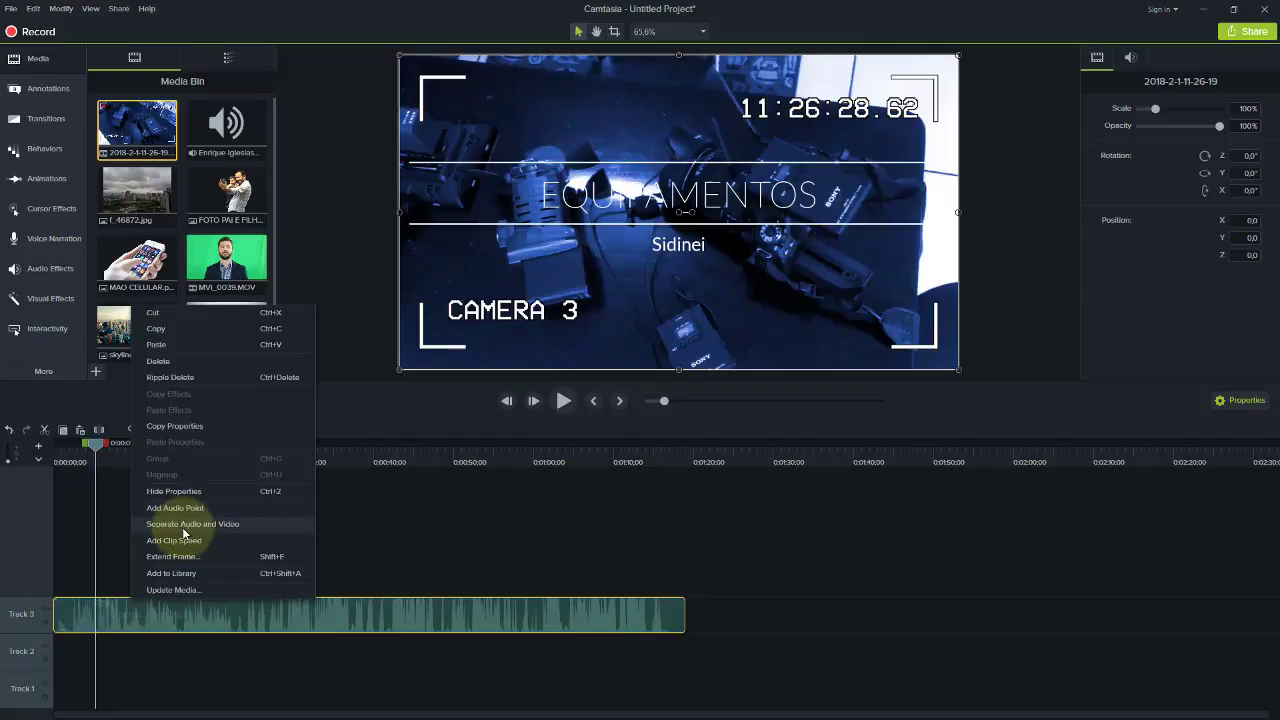
click(183, 526)
click(129, 578)
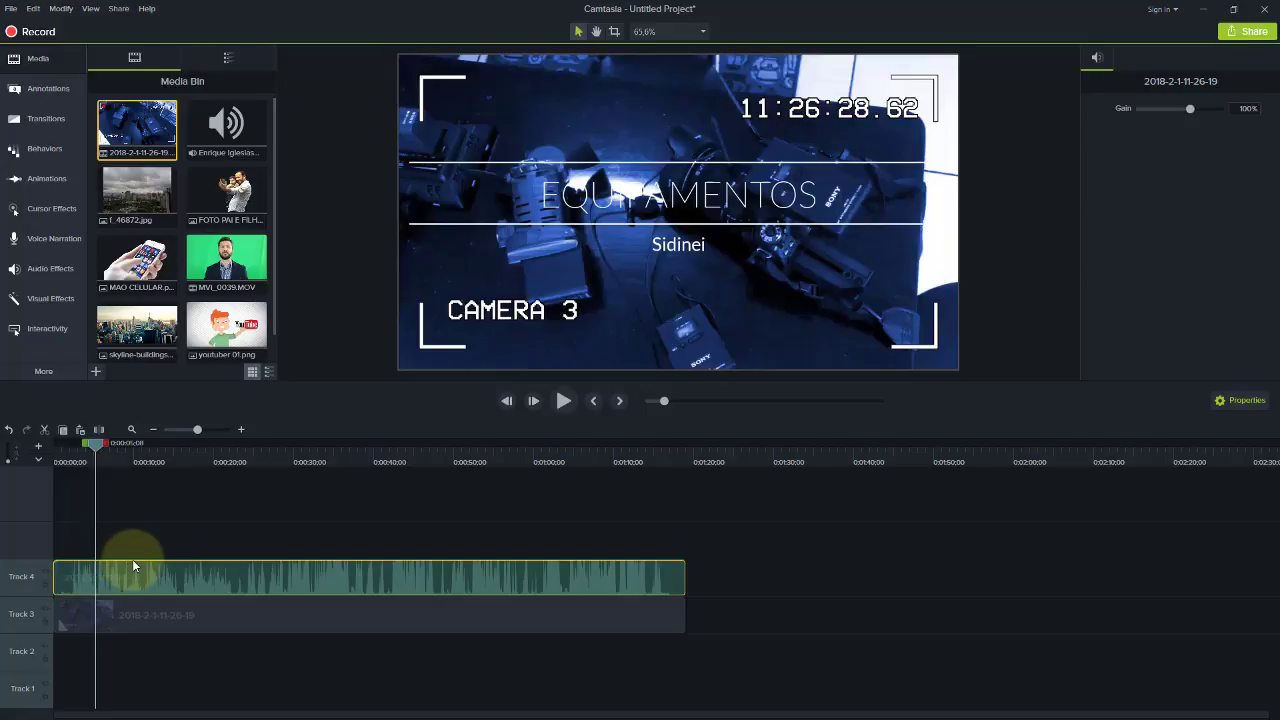
Step: Add an audio point to the Track 4 audio clip and lower its volume level slightly
right_click(130, 567)
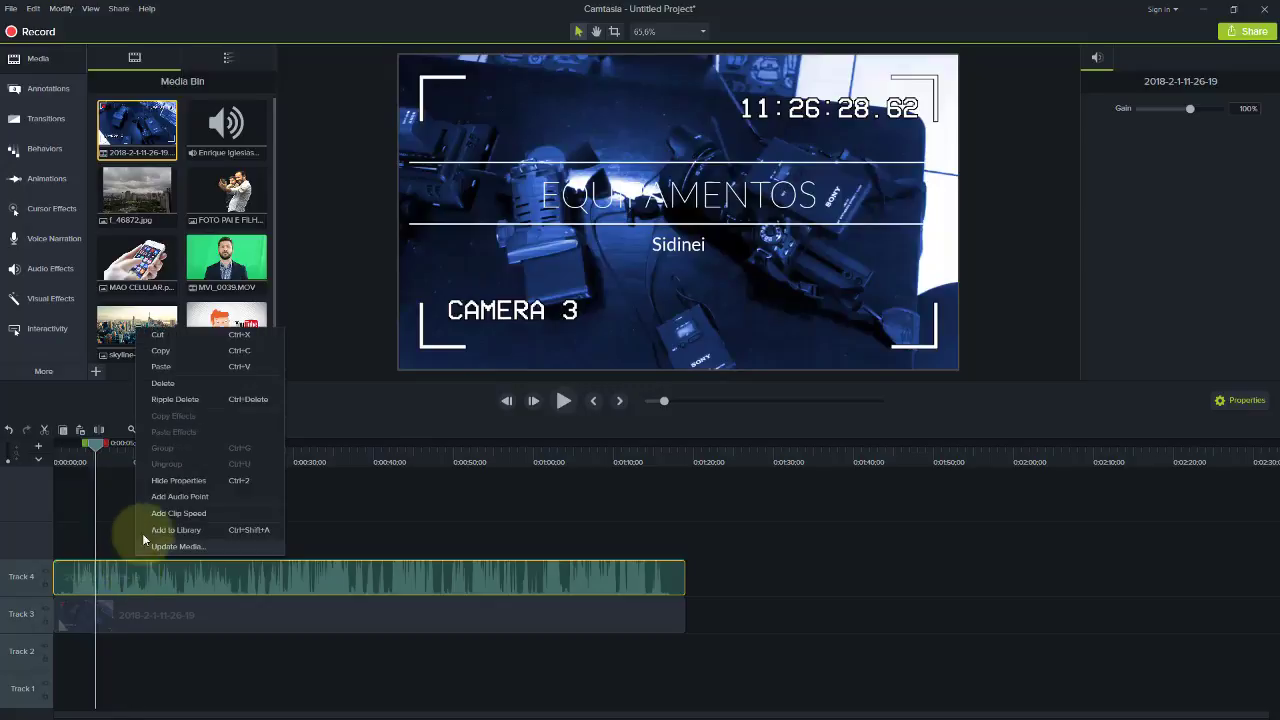
click(180, 496)
click(174, 562)
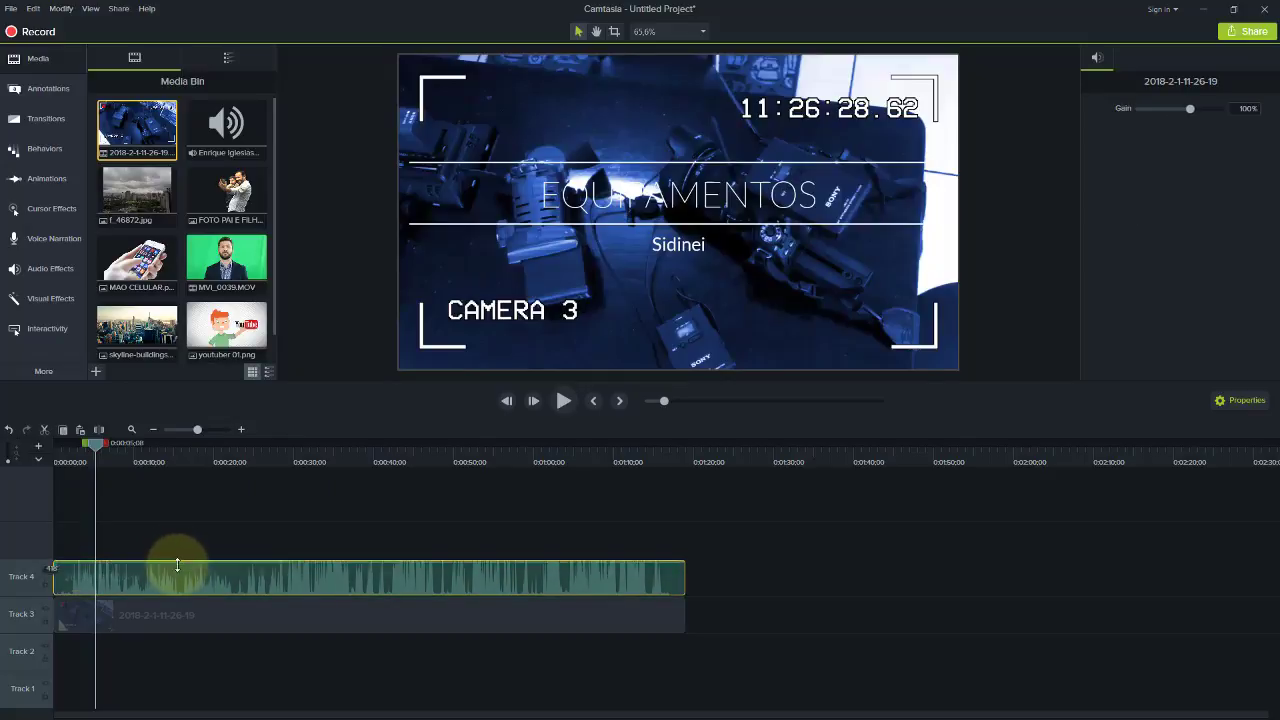
drag(177, 565, 174, 571)
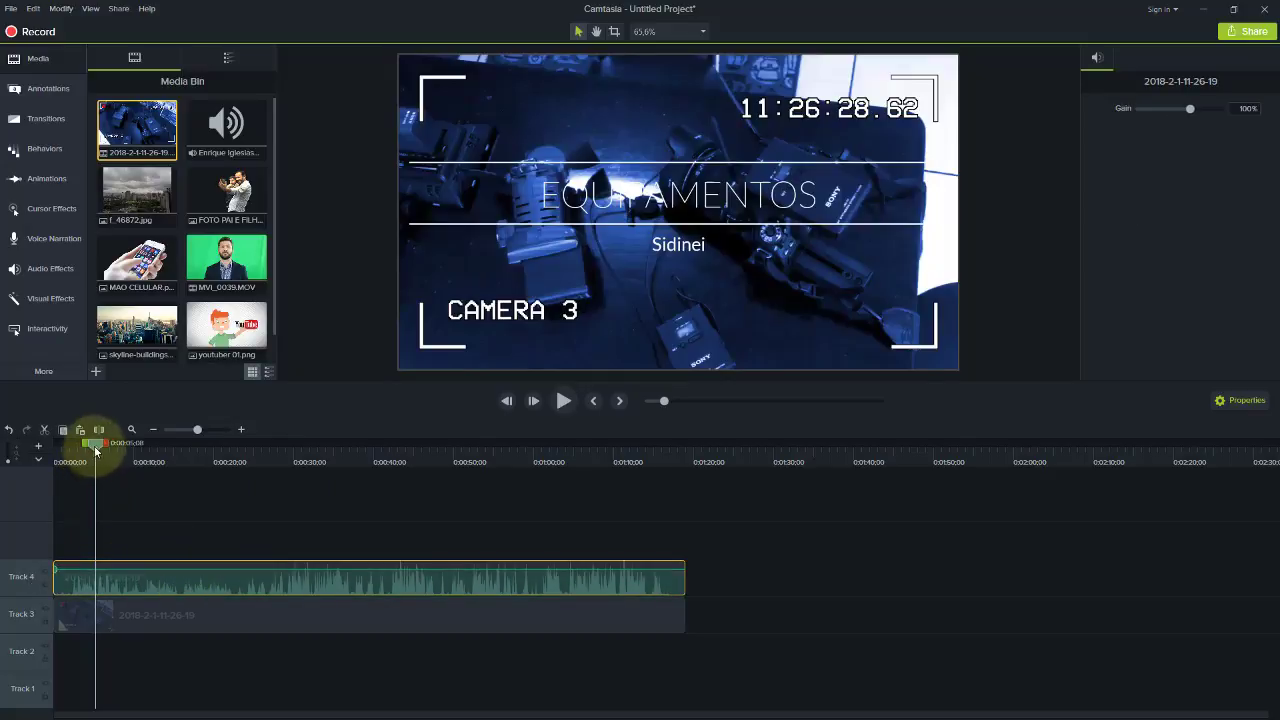
Step: Split the audio and video clips on Tracks 4 and 3 at 0:00:01;28 and delete both opening pieces
drag(96, 450, 80, 445)
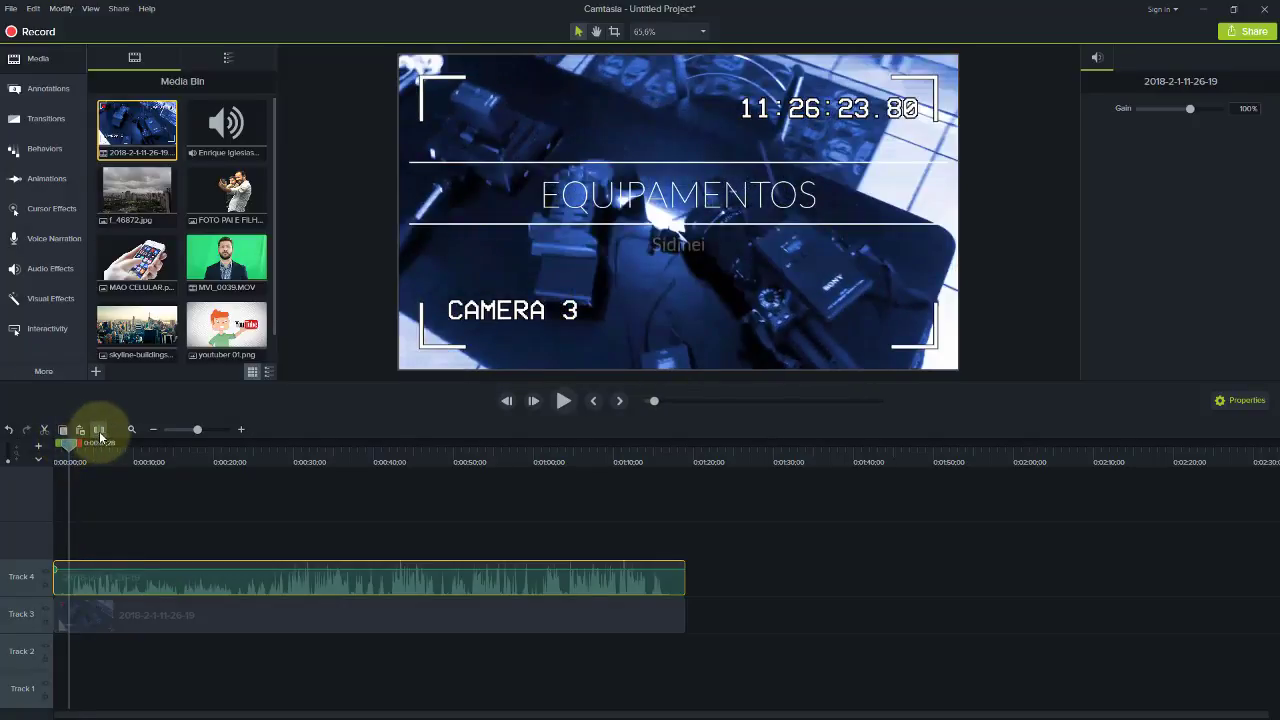
click(93, 626)
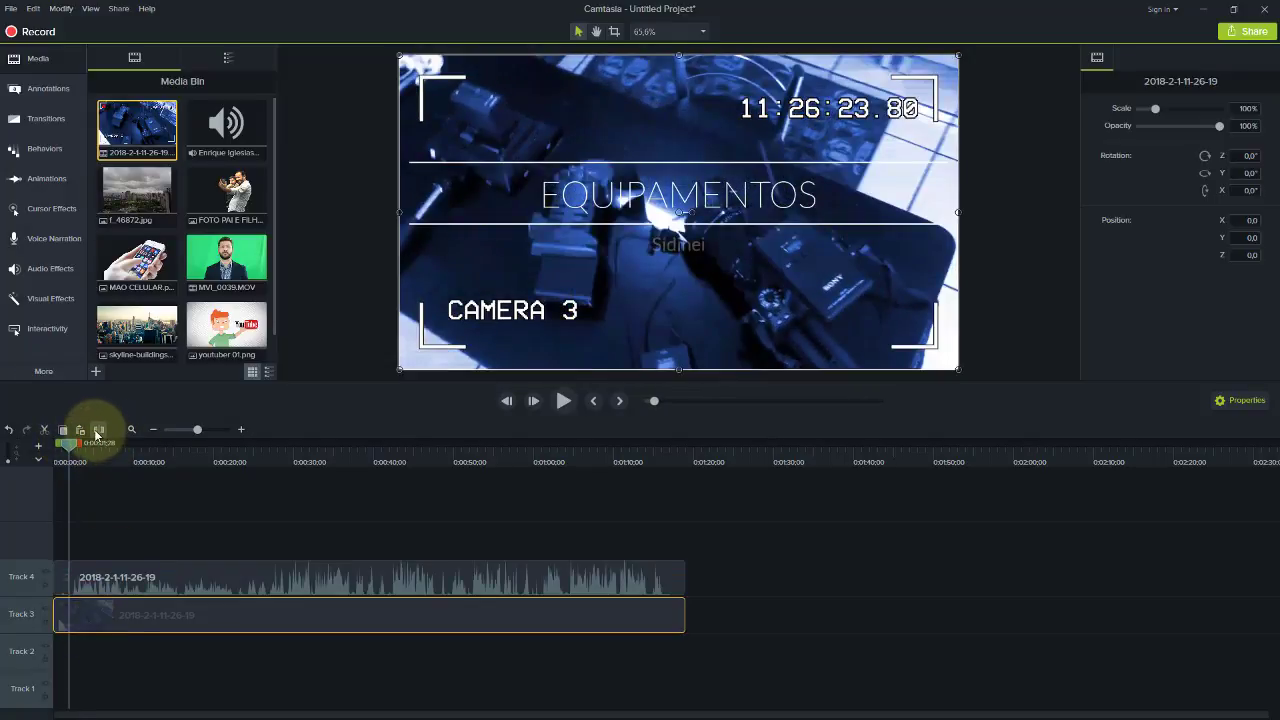
click(98, 430)
click(61, 622)
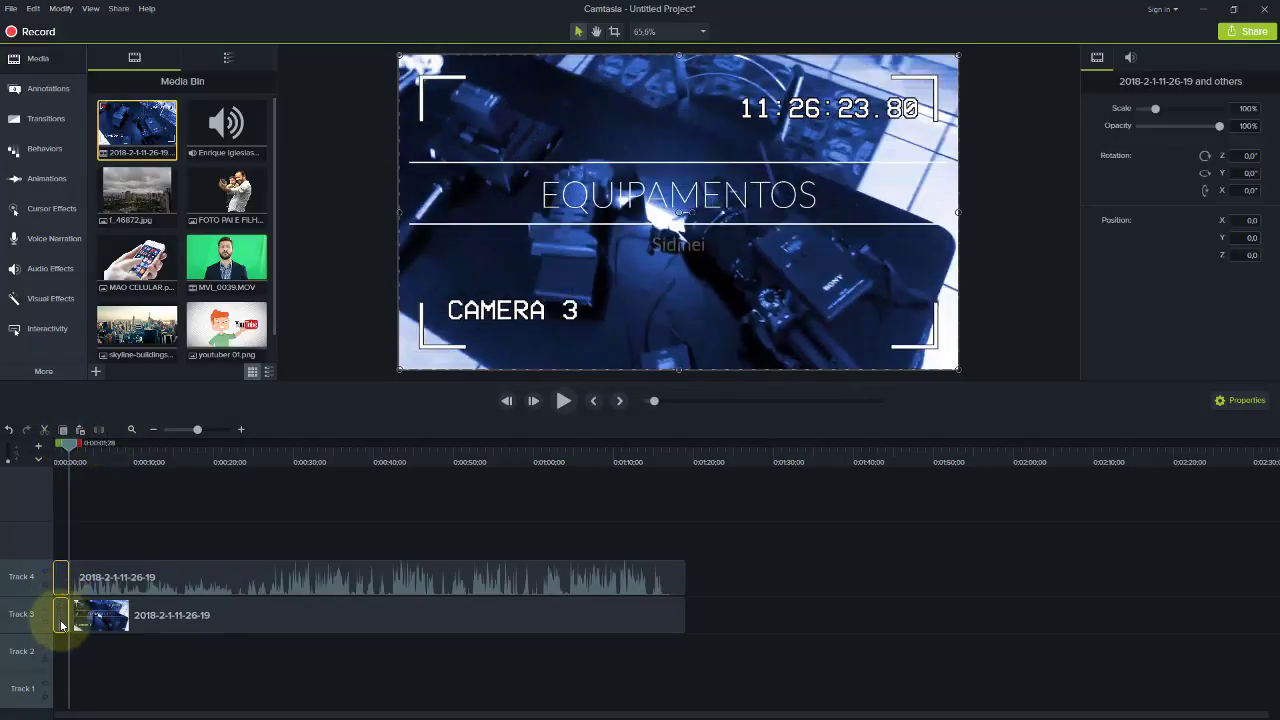
key(Delete)
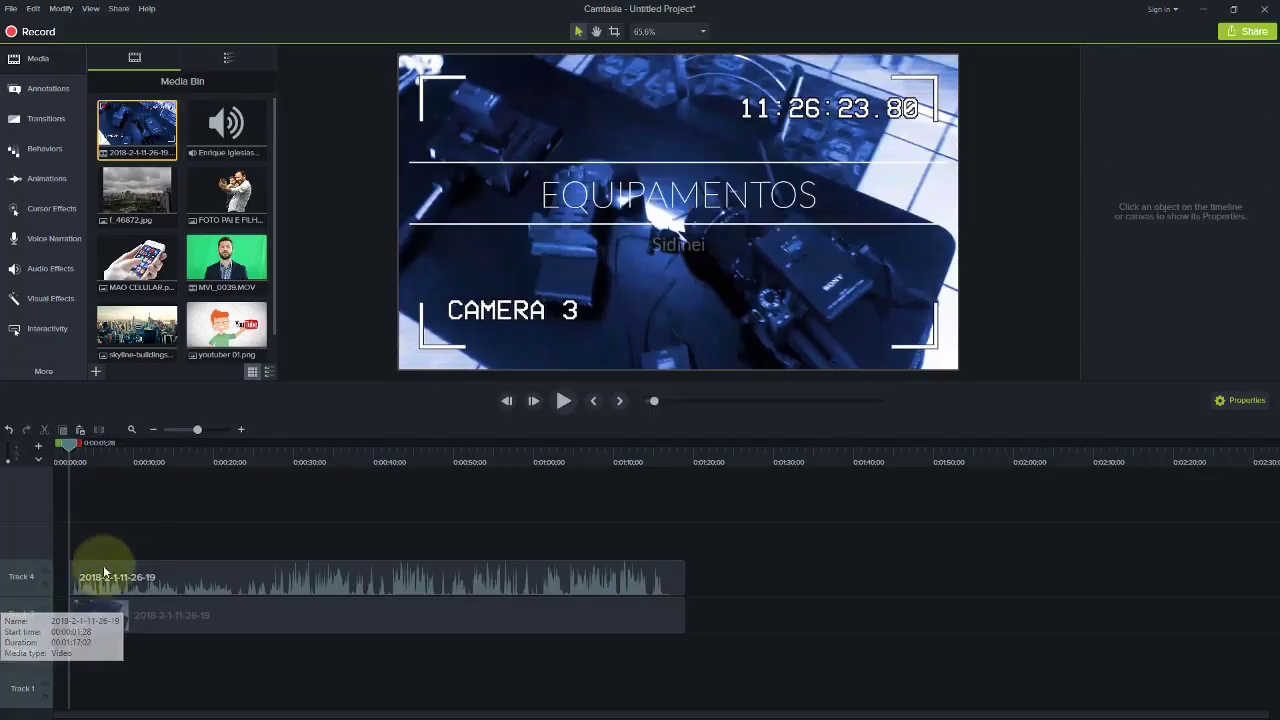
Step: Move the remaining Track 4 audio and Track 3 video clips together to the start of the timeline
click(123, 593)
click(114, 608)
ctrl+click(157, 575)
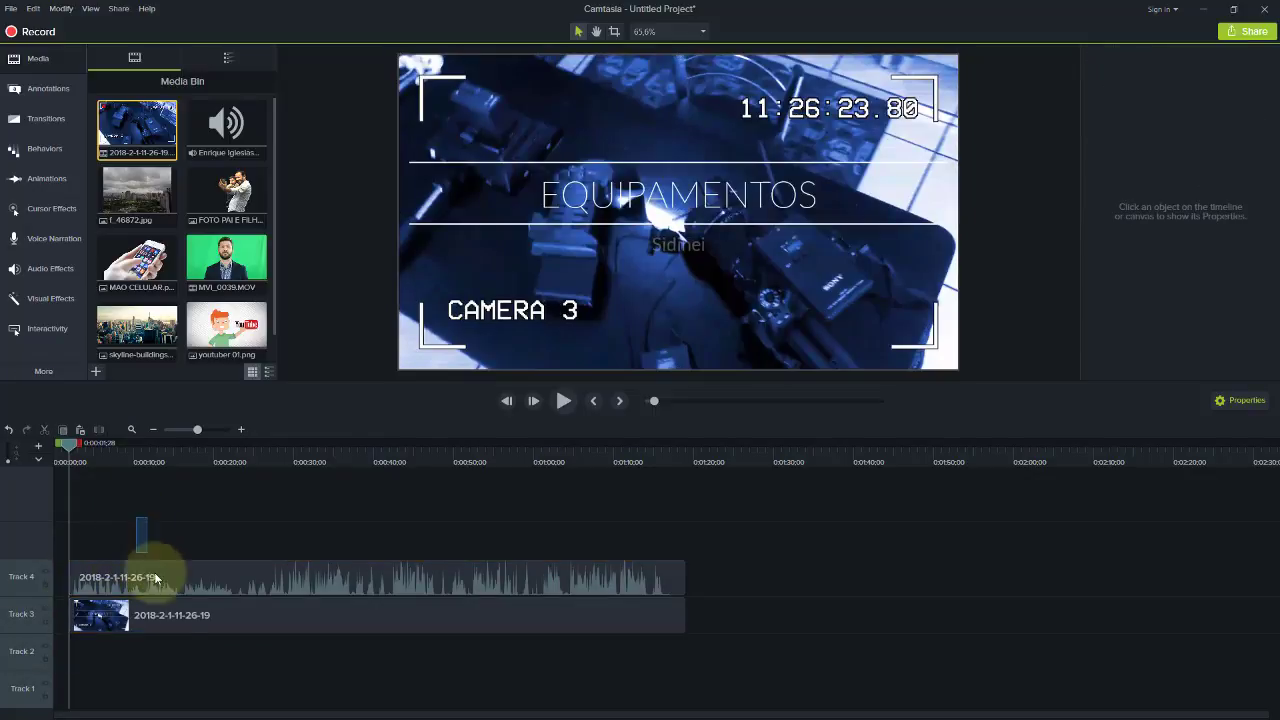
drag(184, 587, 166, 580)
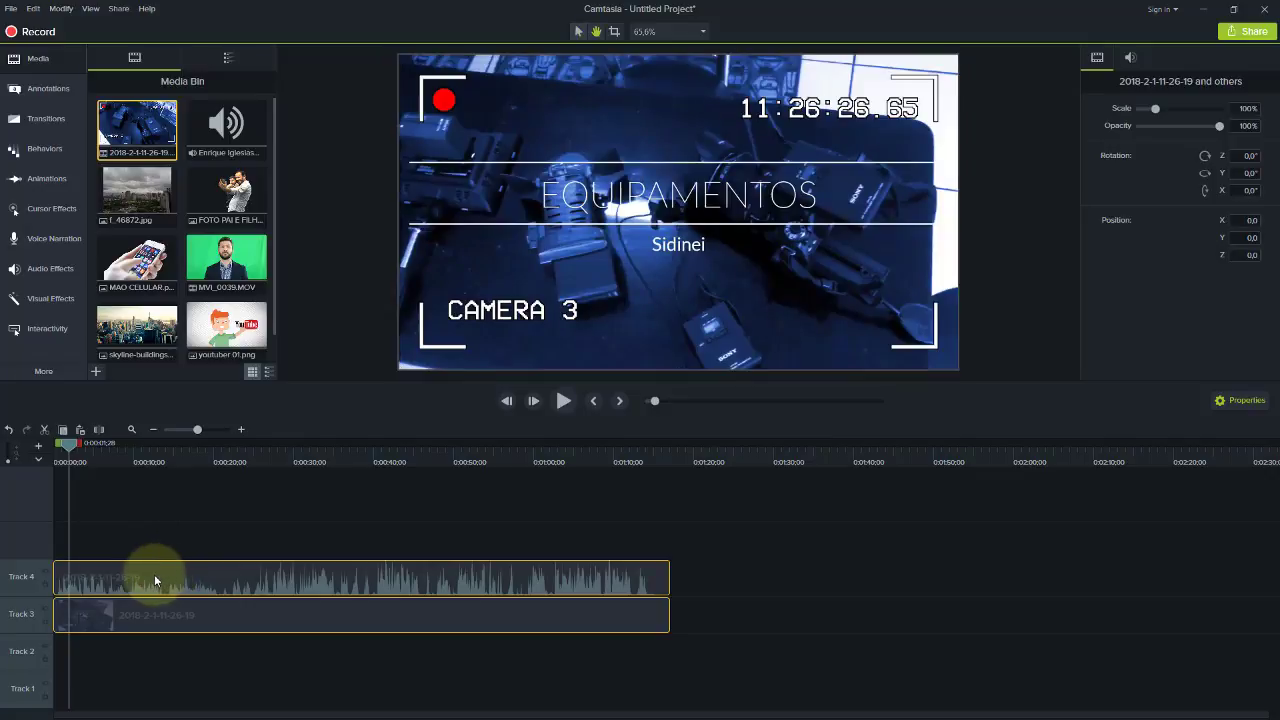
Step: Play the opening up to 0:00:09;06 and split both the Track 4 and Track 3 clips there
key(space)
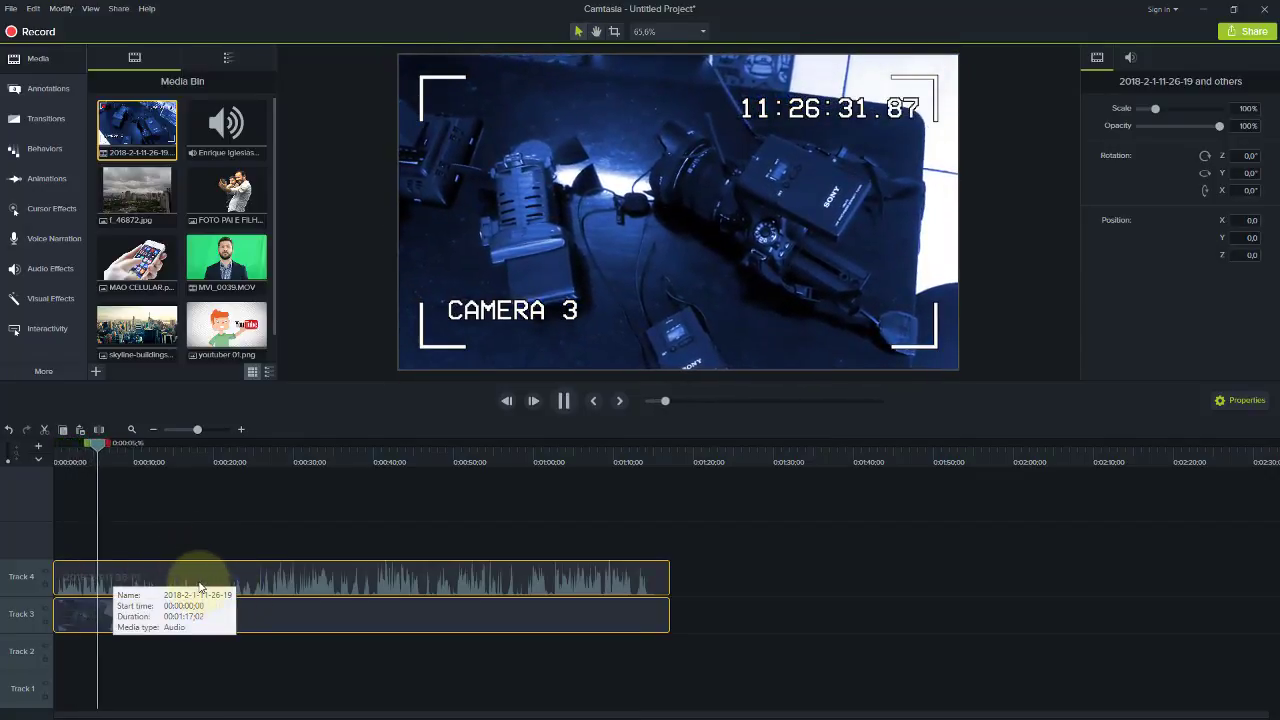
click(254, 573)
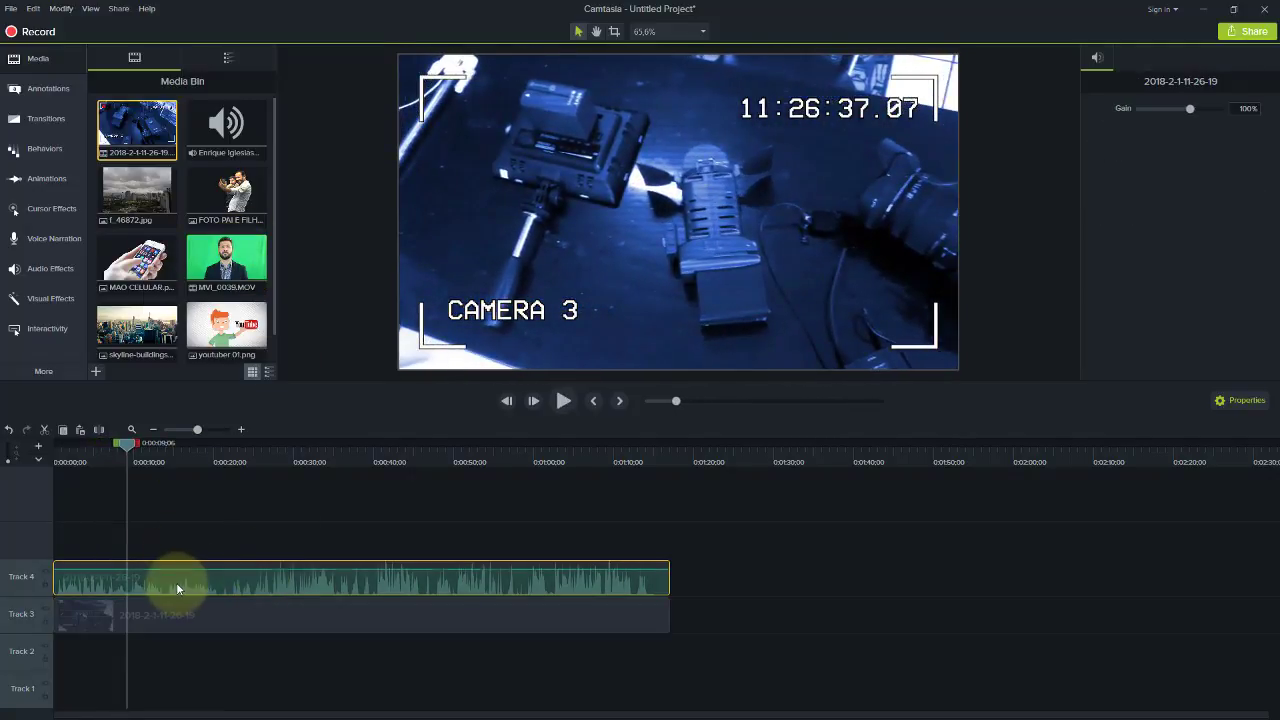
drag(201, 515, 171, 623)
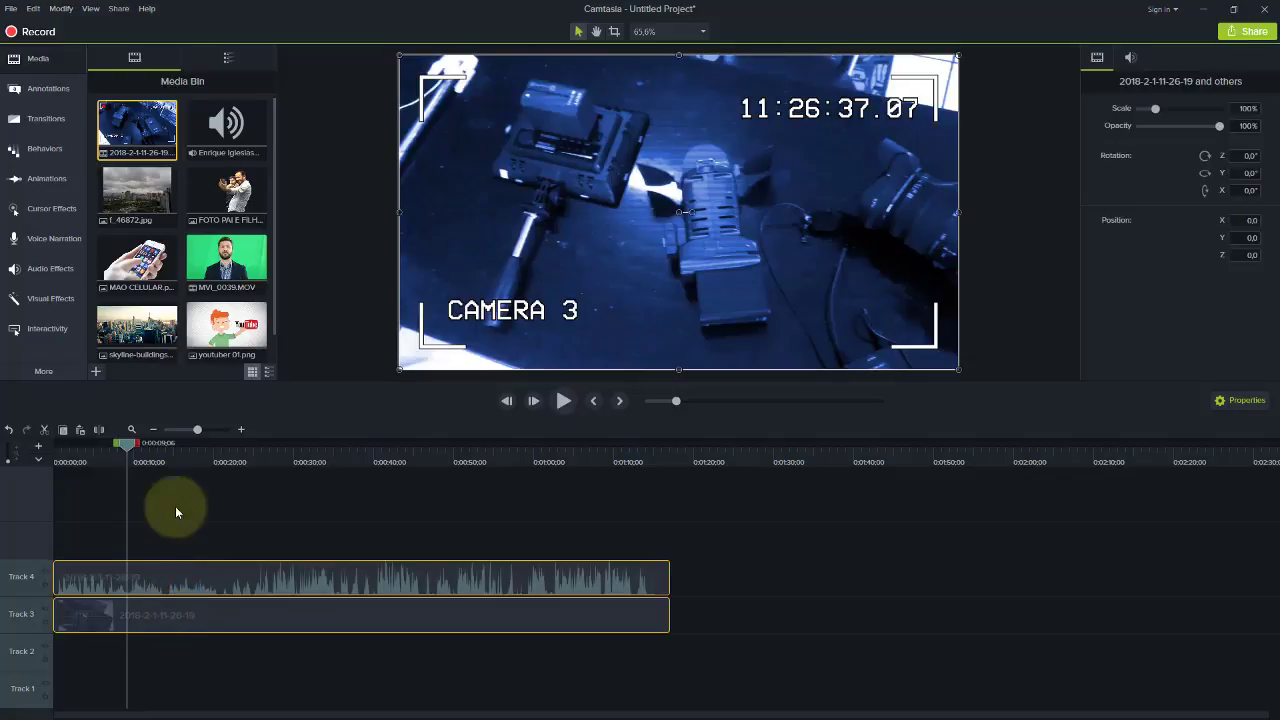
click(98, 430)
Step: Shift the second pieces later, place MVI_0039.MOV on Track 5 at 0:00:09;06, and align the shifted pieces with its end
drag(249, 523, 493, 588)
drag(228, 262, 127, 553)
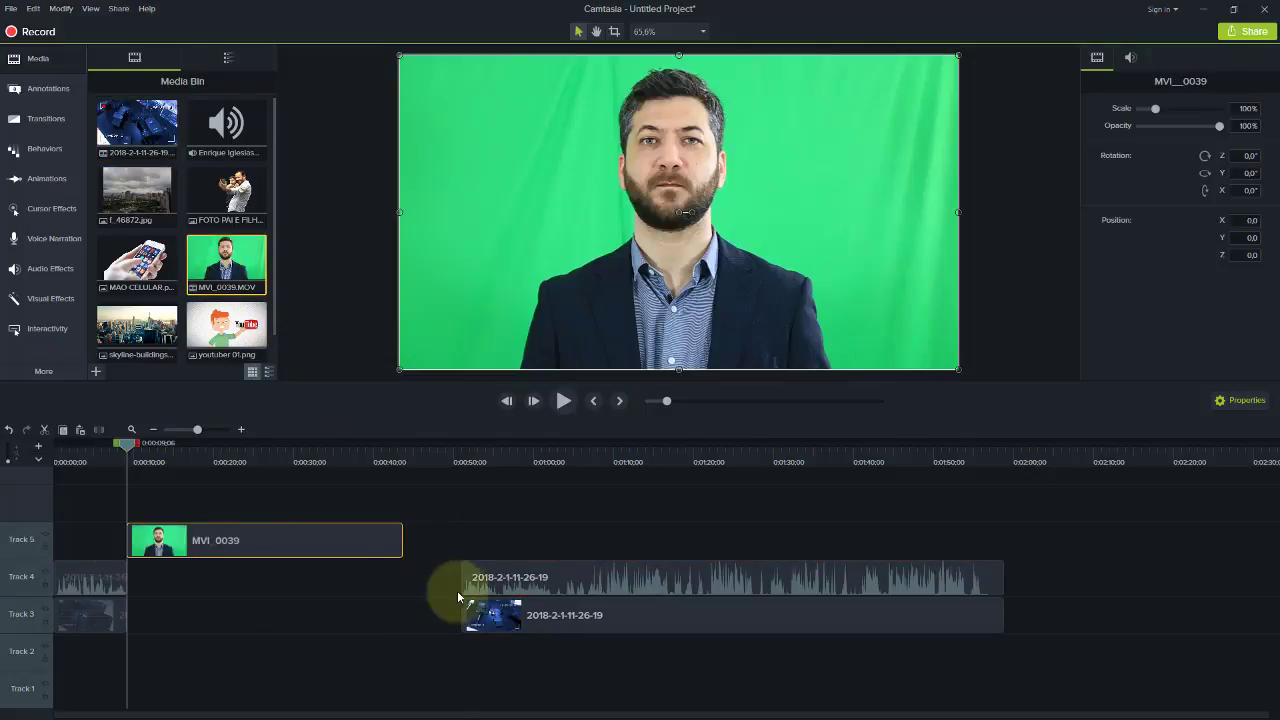
drag(457, 590, 425, 576)
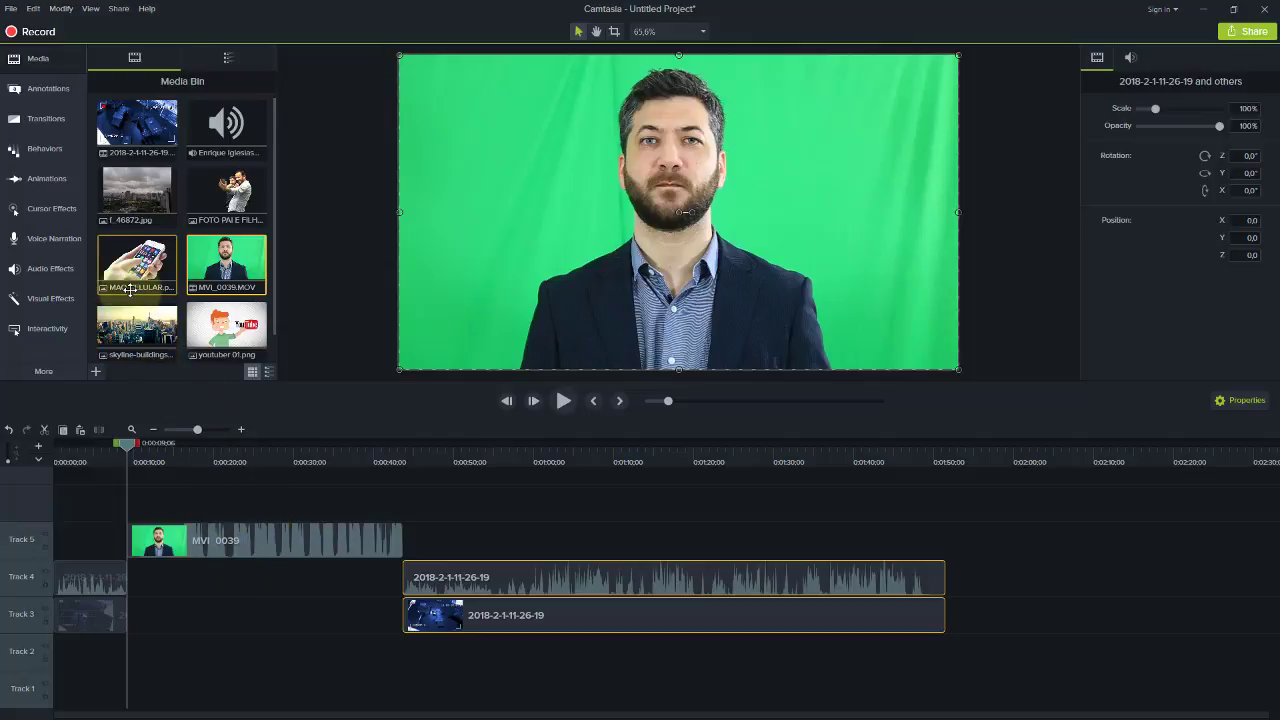
Step: Try the Color Adjustment effect on the MVI_0039 clip with altered brightness, contrast and saturation, and remove the effect
click(49, 298)
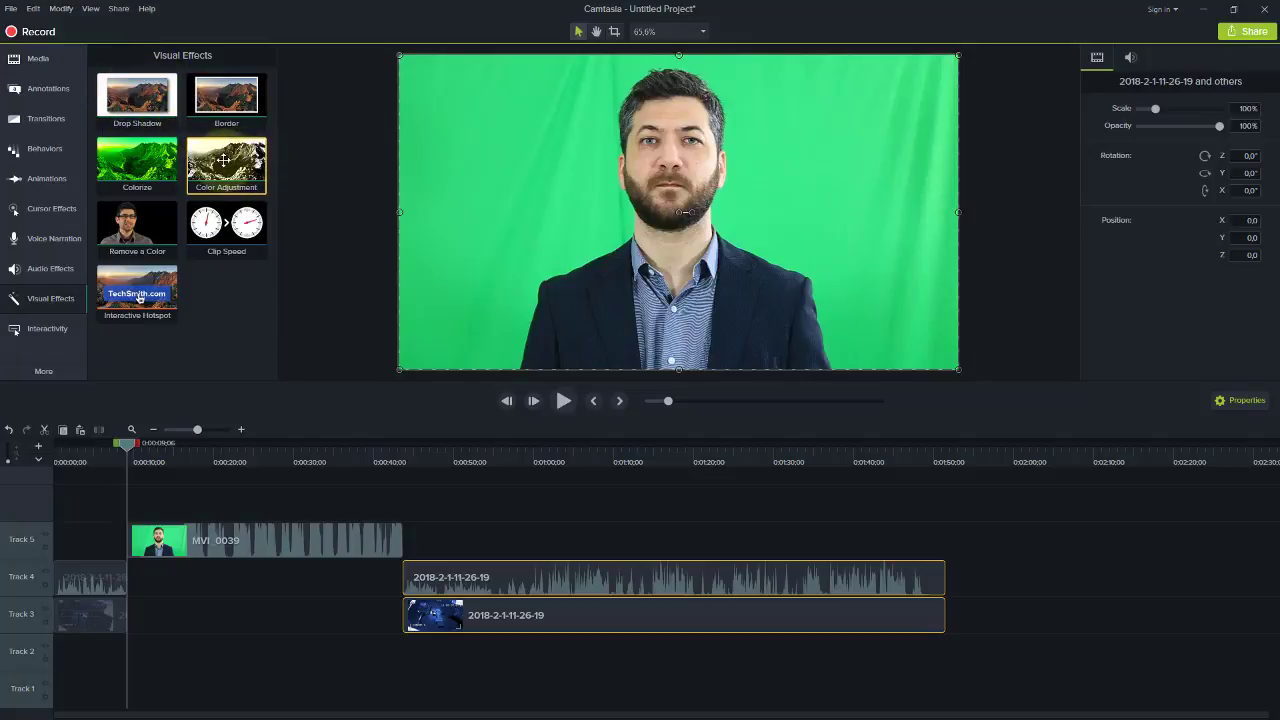
drag(223, 160, 286, 540)
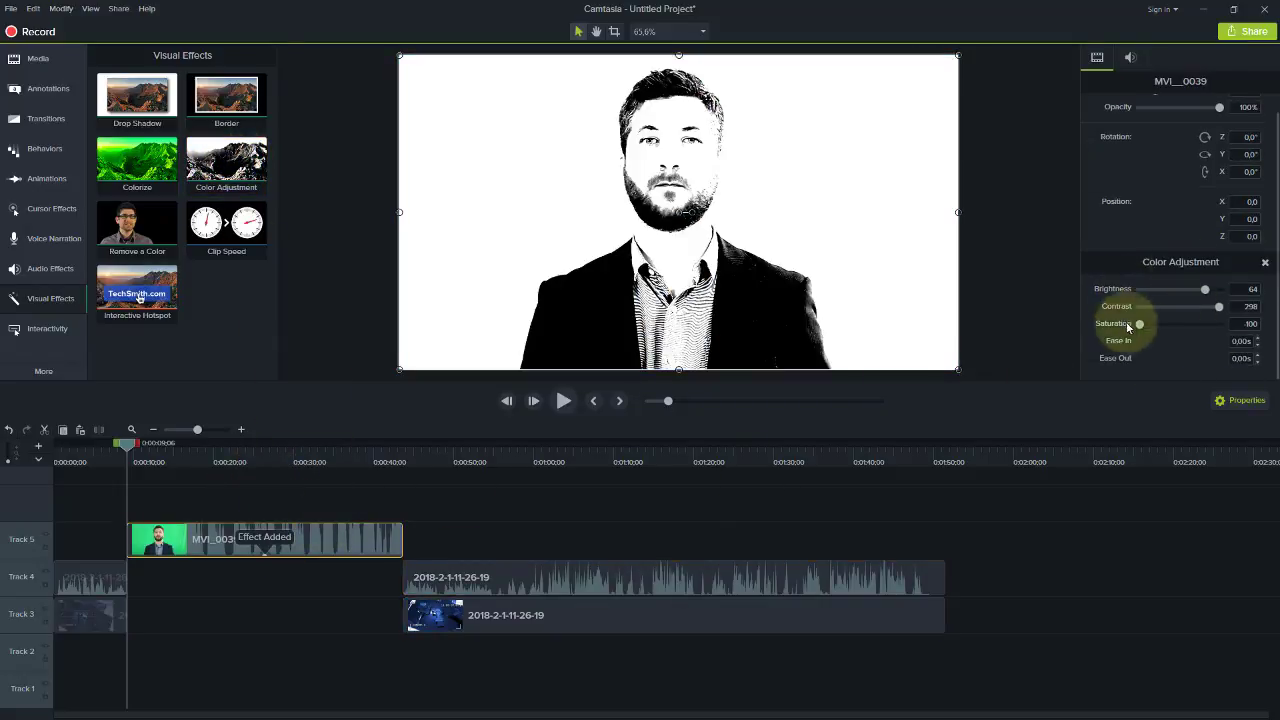
drag(1203, 288, 1172, 306)
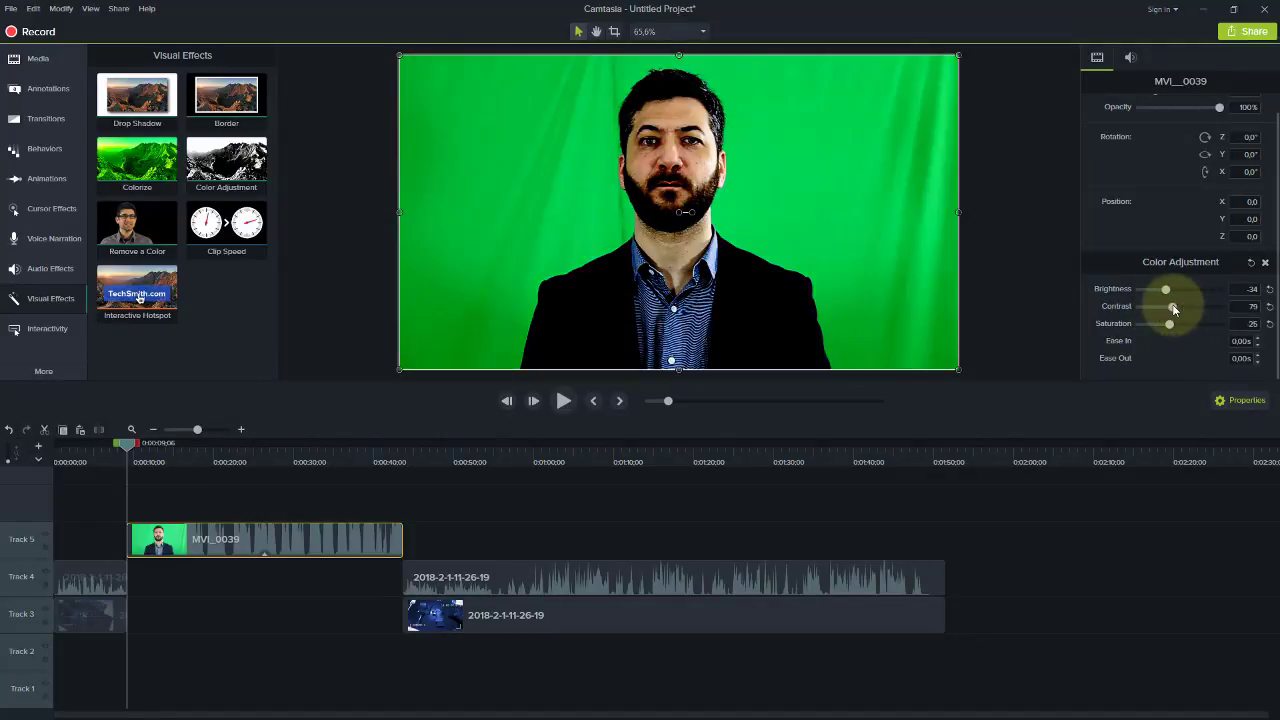
click(1265, 263)
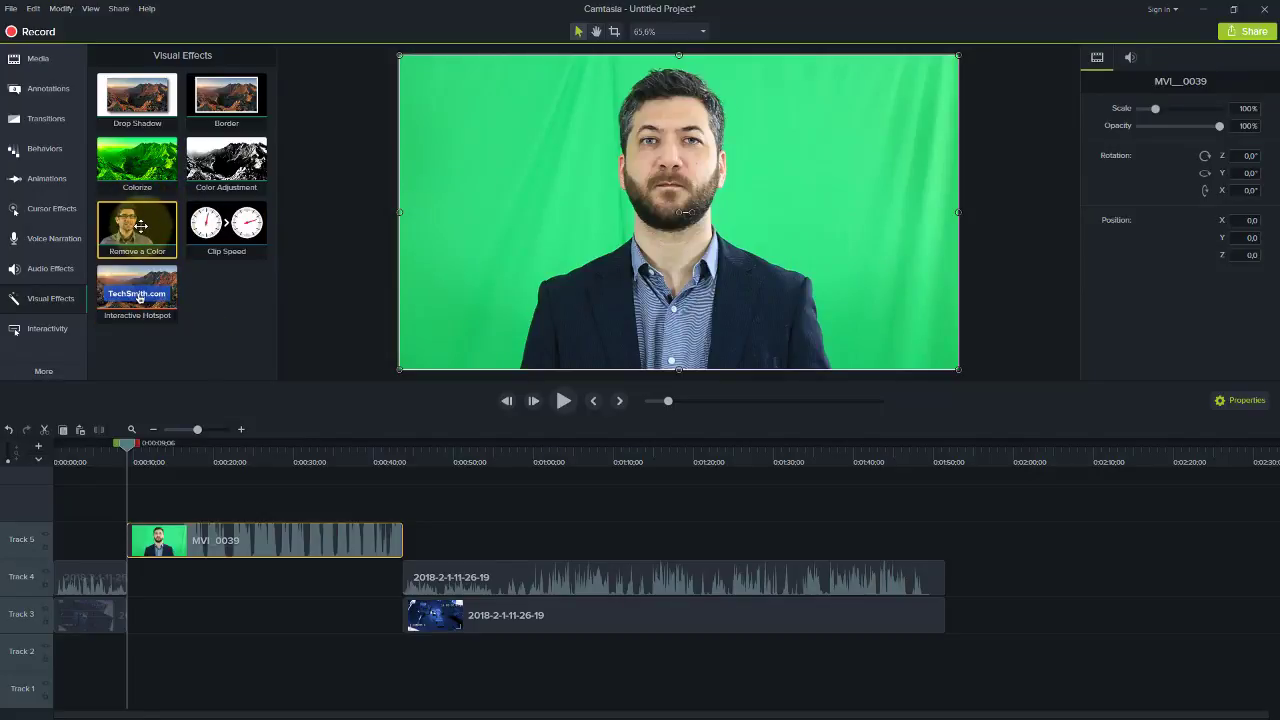
Step: Apply Remove a Color to the MVI_0039 clip and fill the gap beneath it on Track 4 with the skyline-buildings image
drag(140, 226, 251, 542)
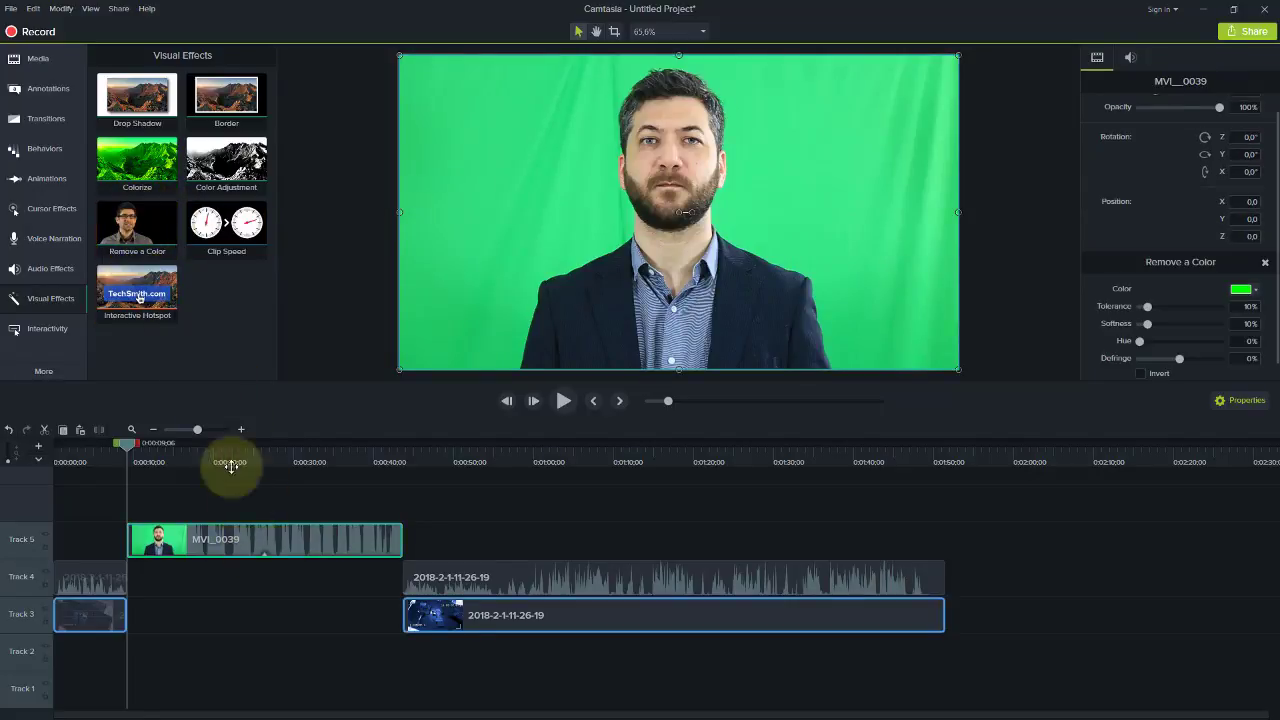
drag(230, 465, 293, 546)
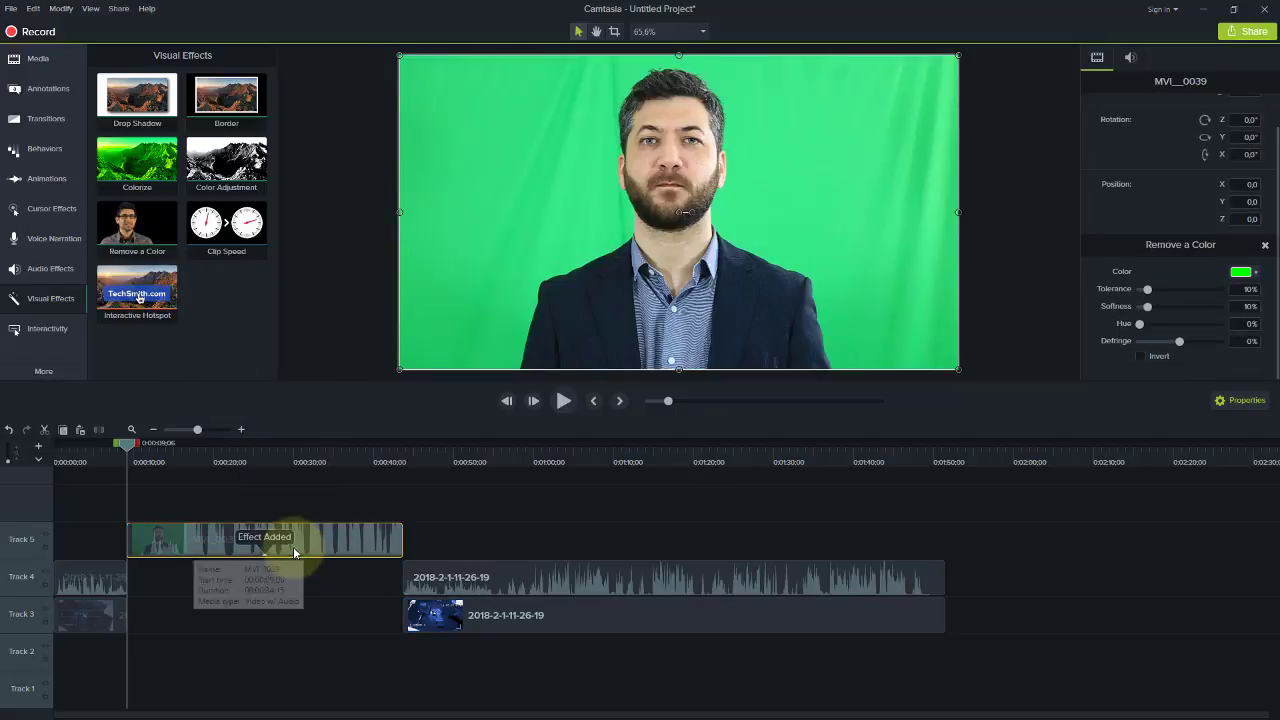
click(40, 58)
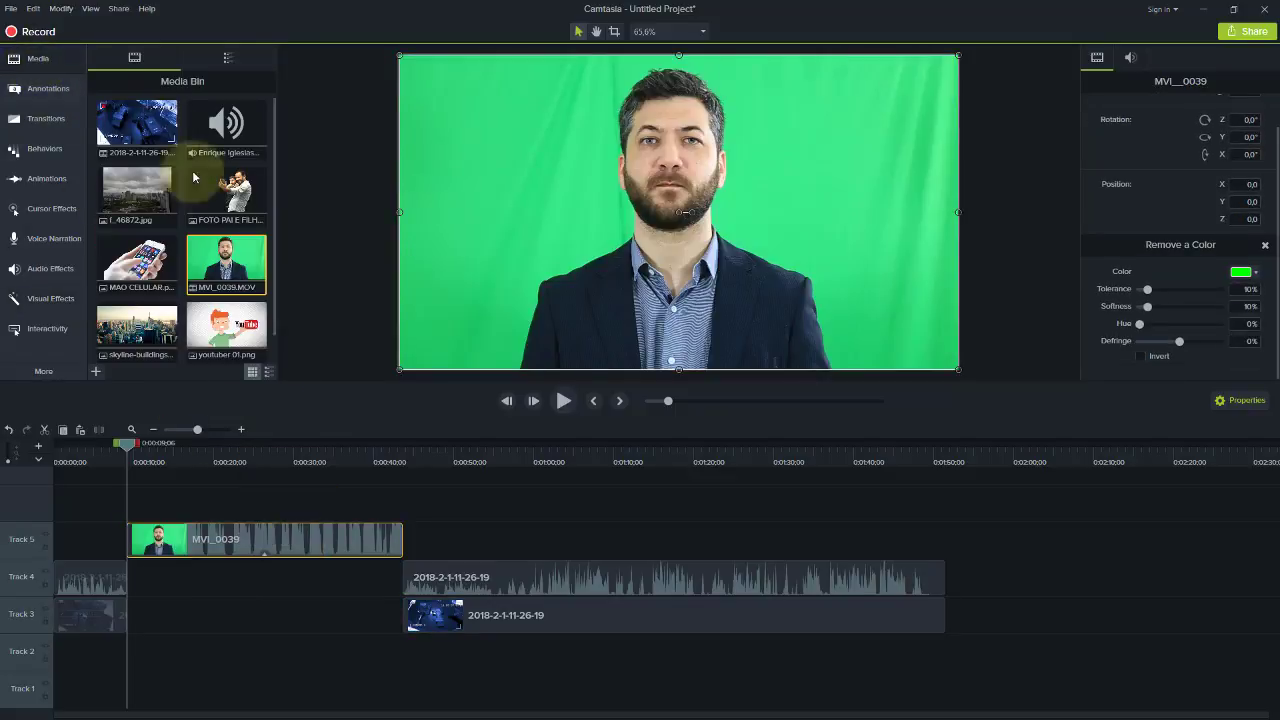
click(136, 195)
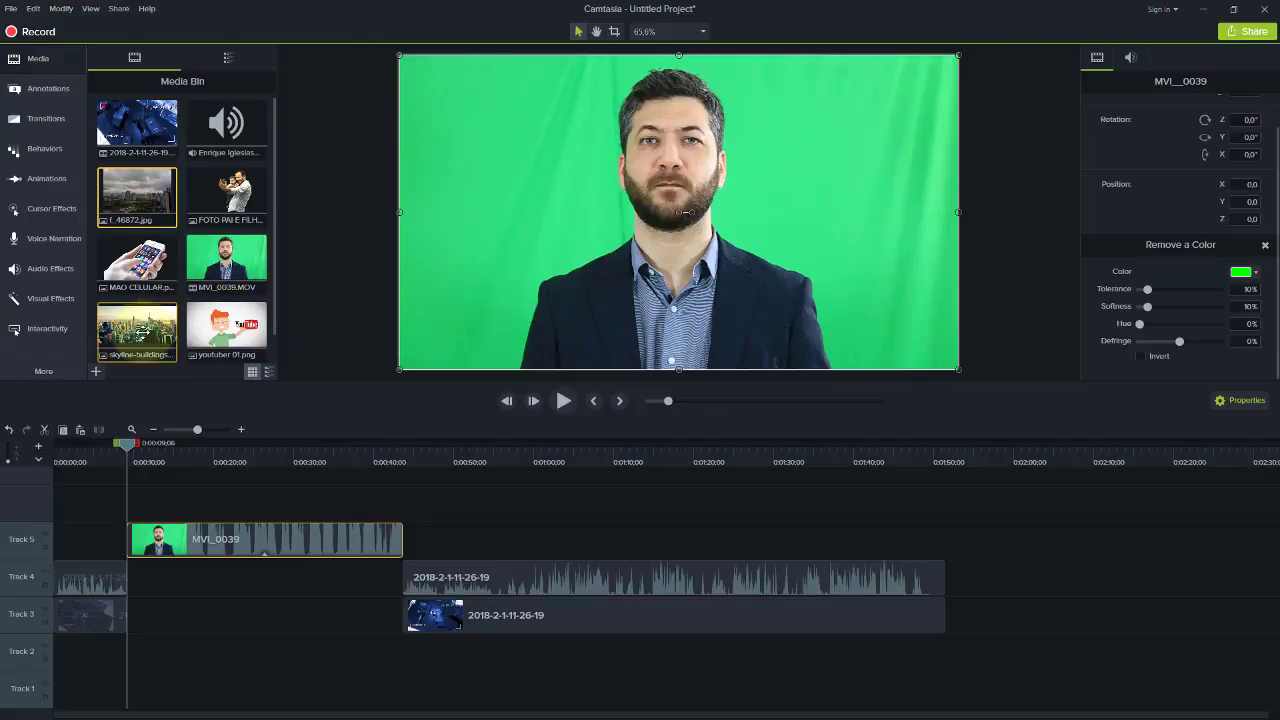
drag(136, 330, 408, 567)
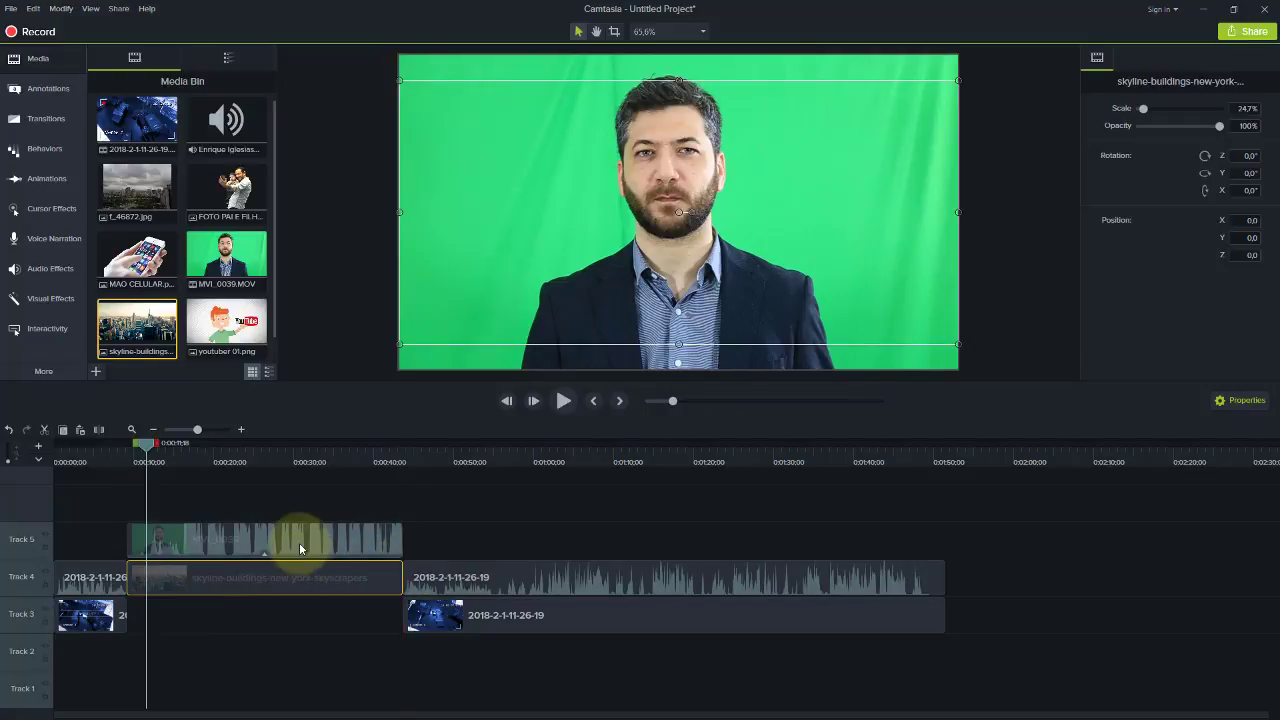
Step: Key out the green background of MVI_0039 with a Remove a Color tolerance of 63% and softness of 13%
click(297, 543)
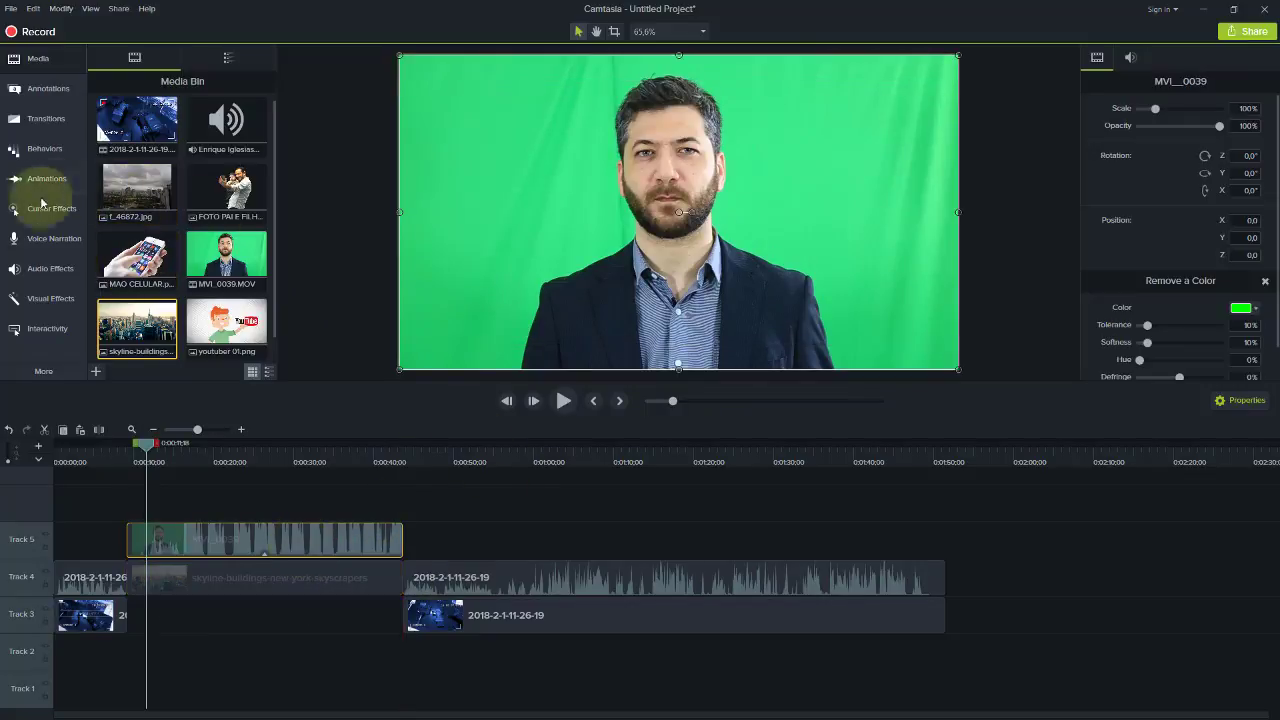
click(37, 302)
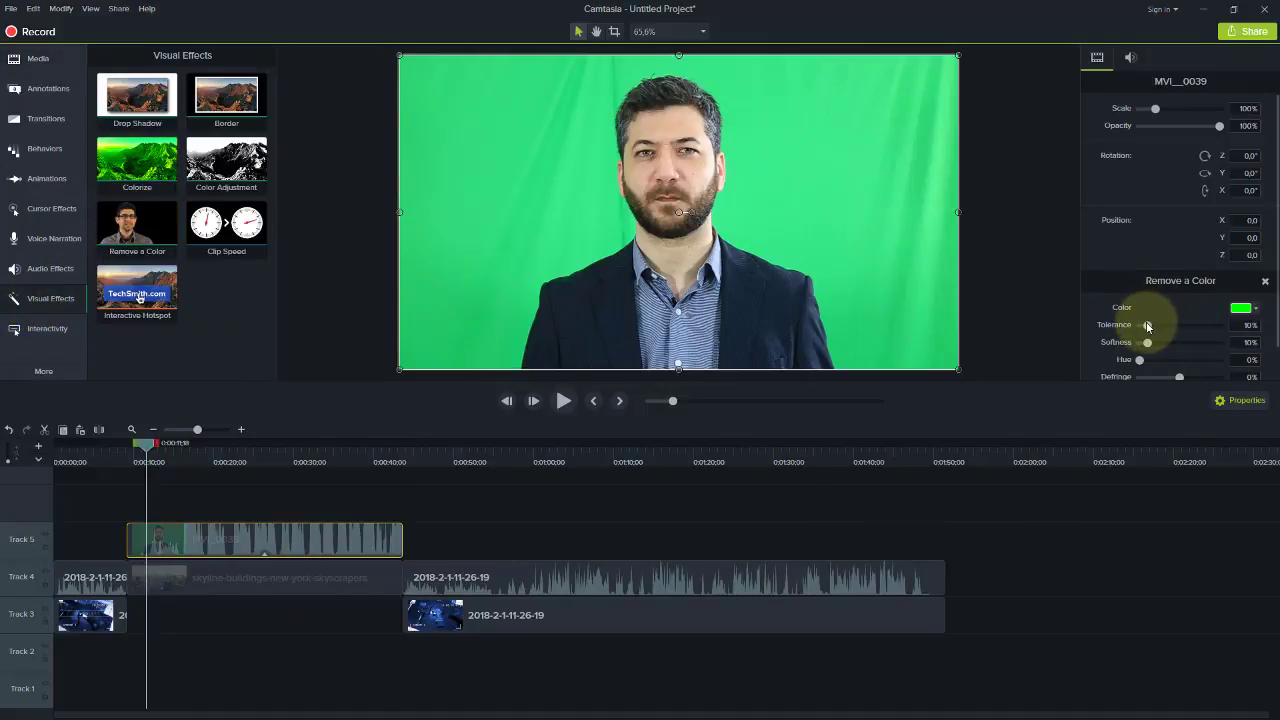
drag(1160, 325, 1174, 323)
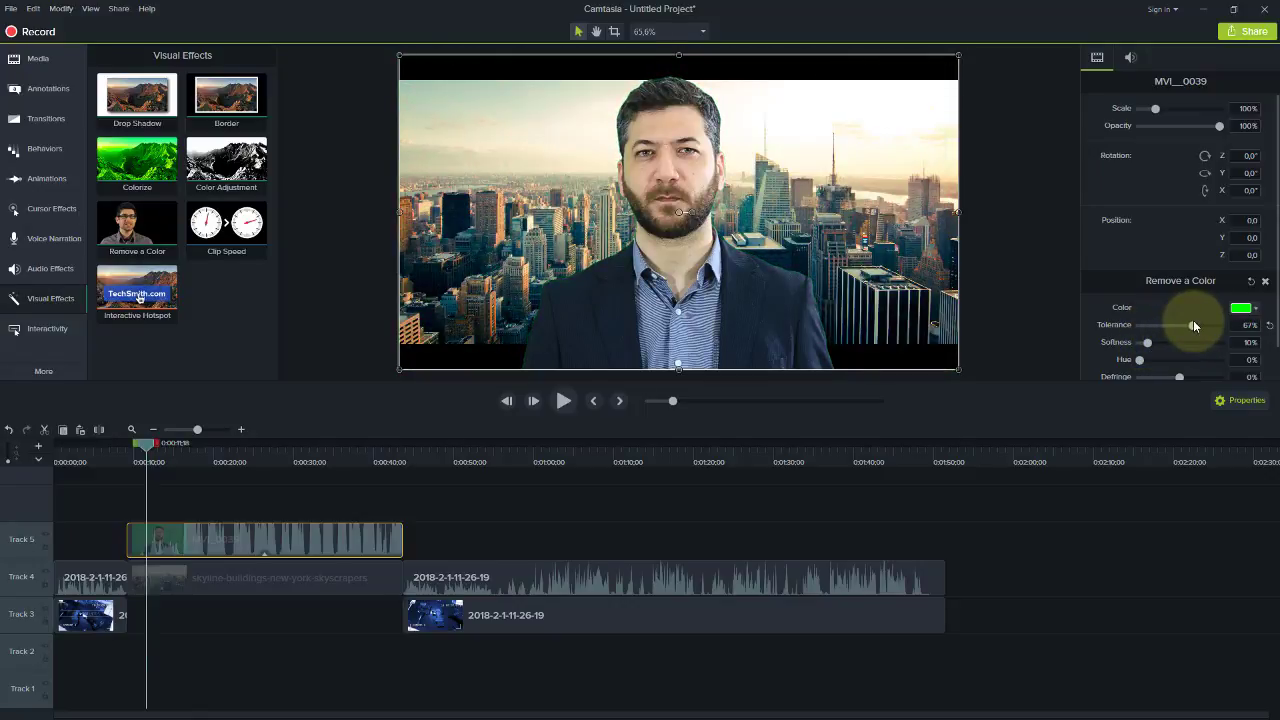
drag(1192, 324, 1189, 325)
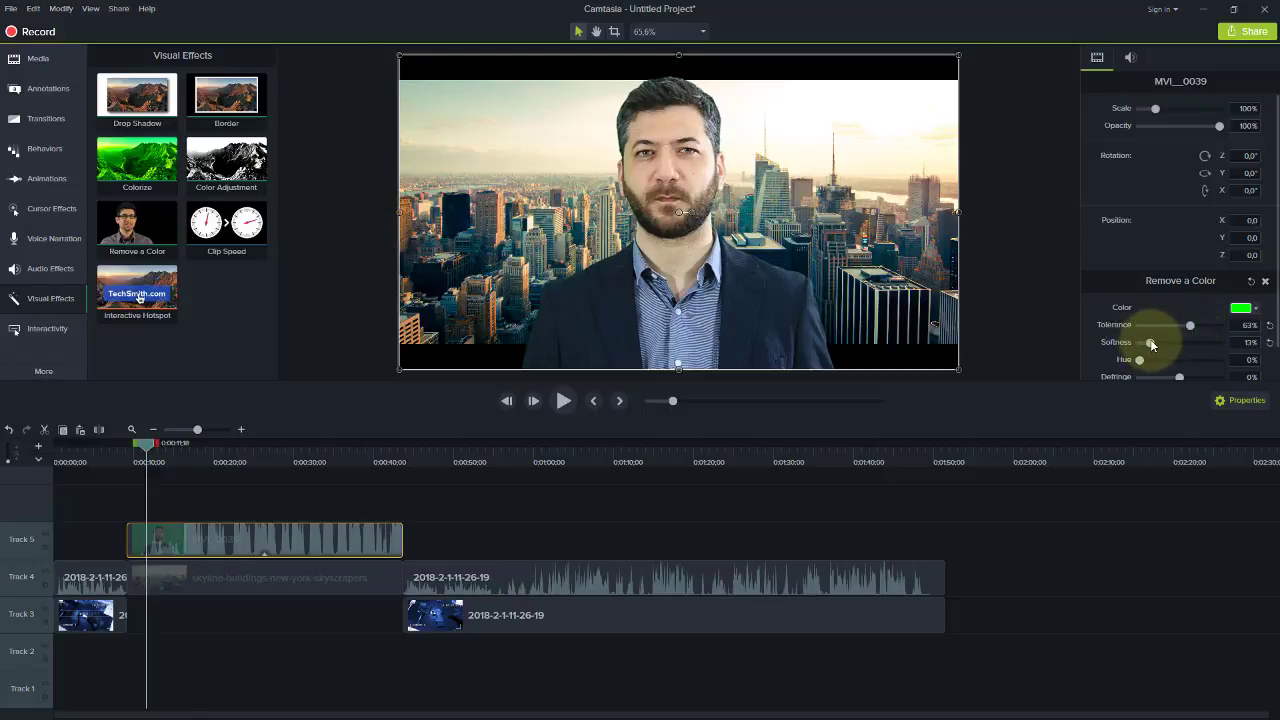
Step: Enlarge the skyline image on the canvas to a scale of about 29.1% so it covers the black bars
click(300, 587)
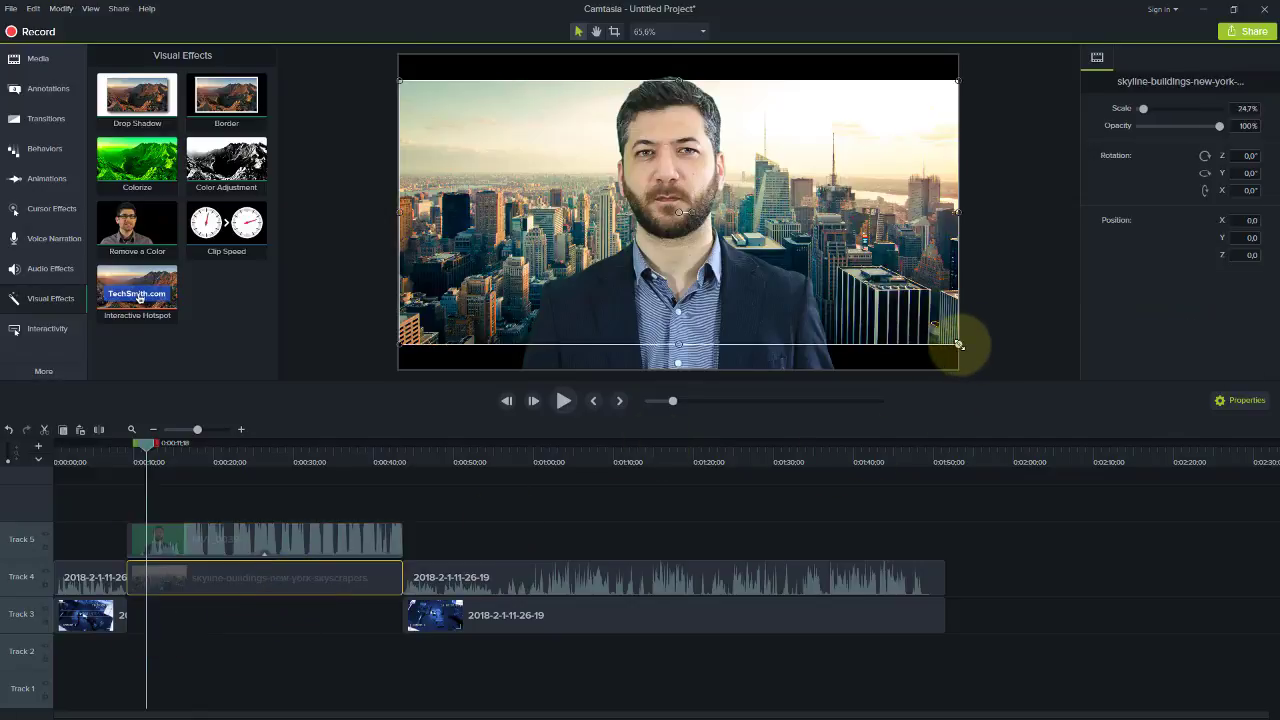
drag(958, 345, 1012, 368)
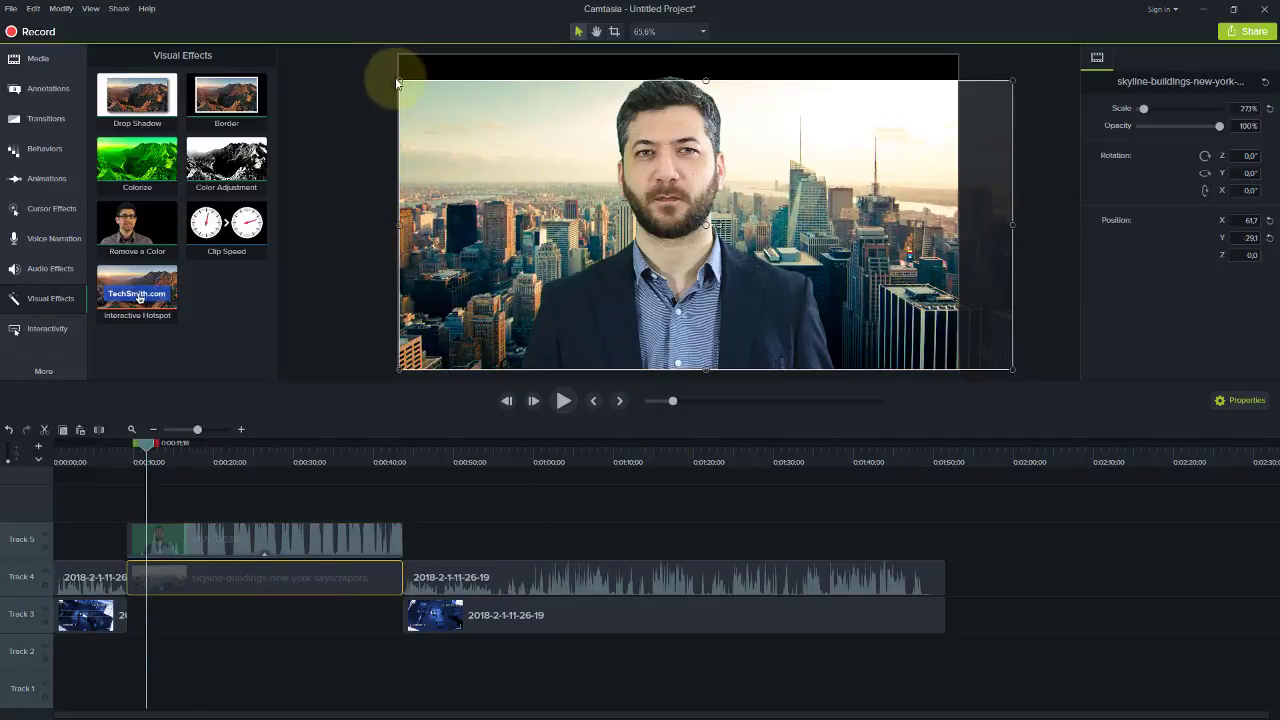
drag(401, 79, 352, 58)
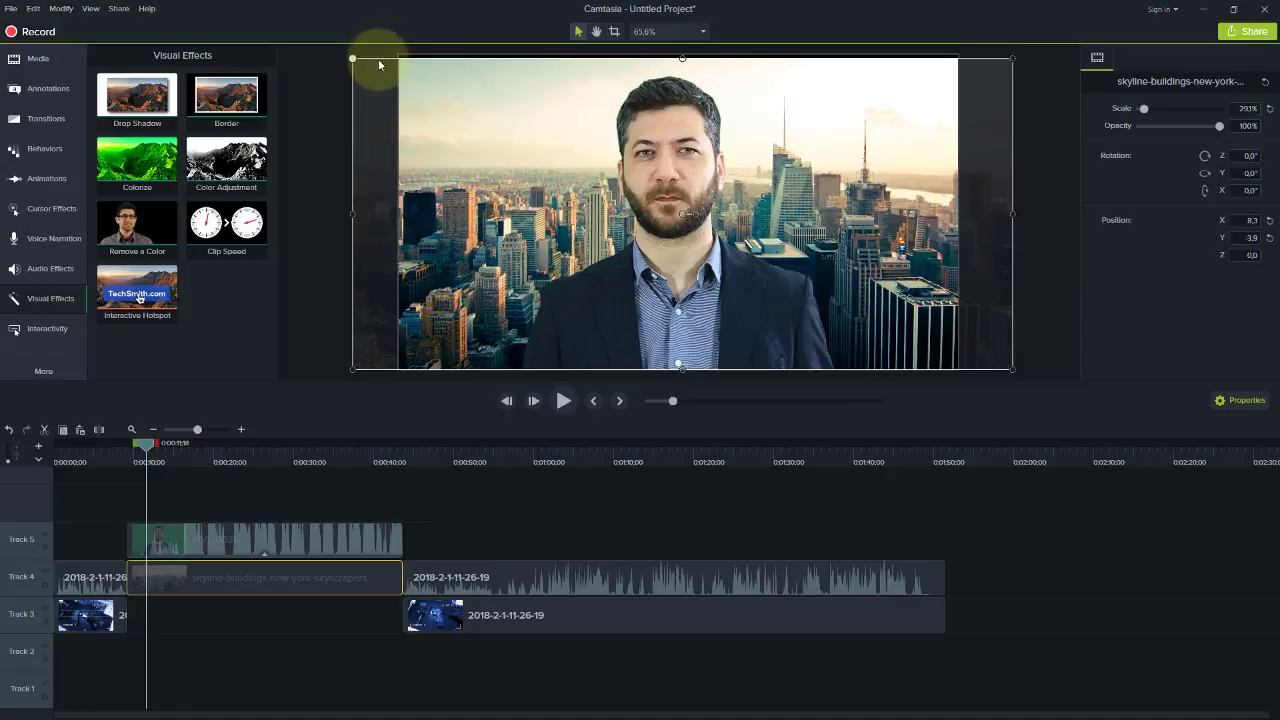
Step: Split MVI_0039 at 0:00:16;05, delete its opening piece, and move the rest back to the start of the skyline image
key(space)
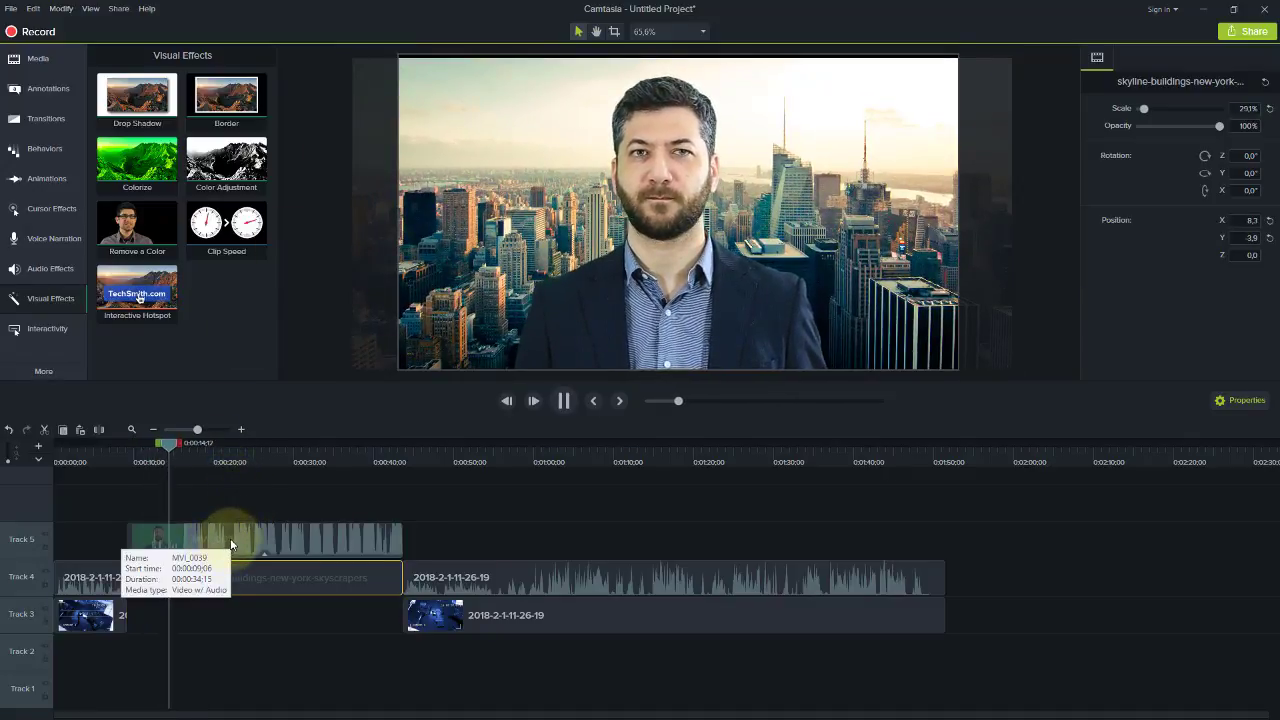
click(201, 551)
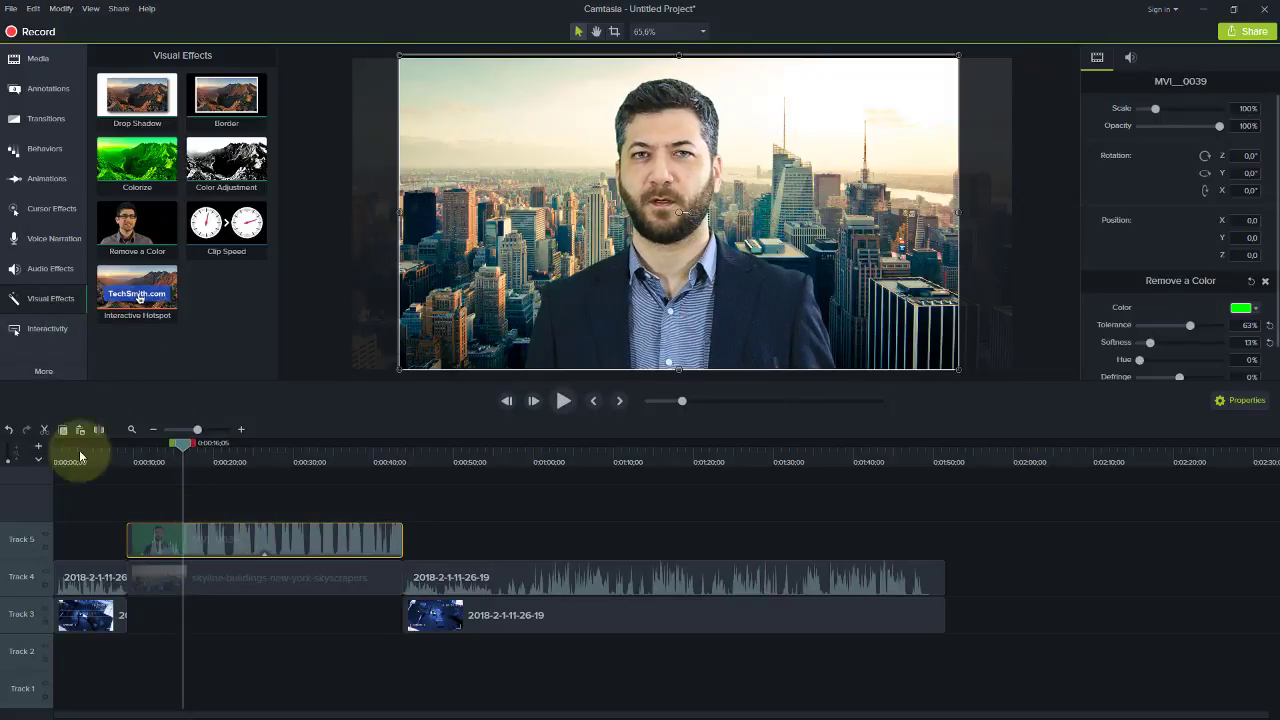
click(133, 505)
click(171, 549)
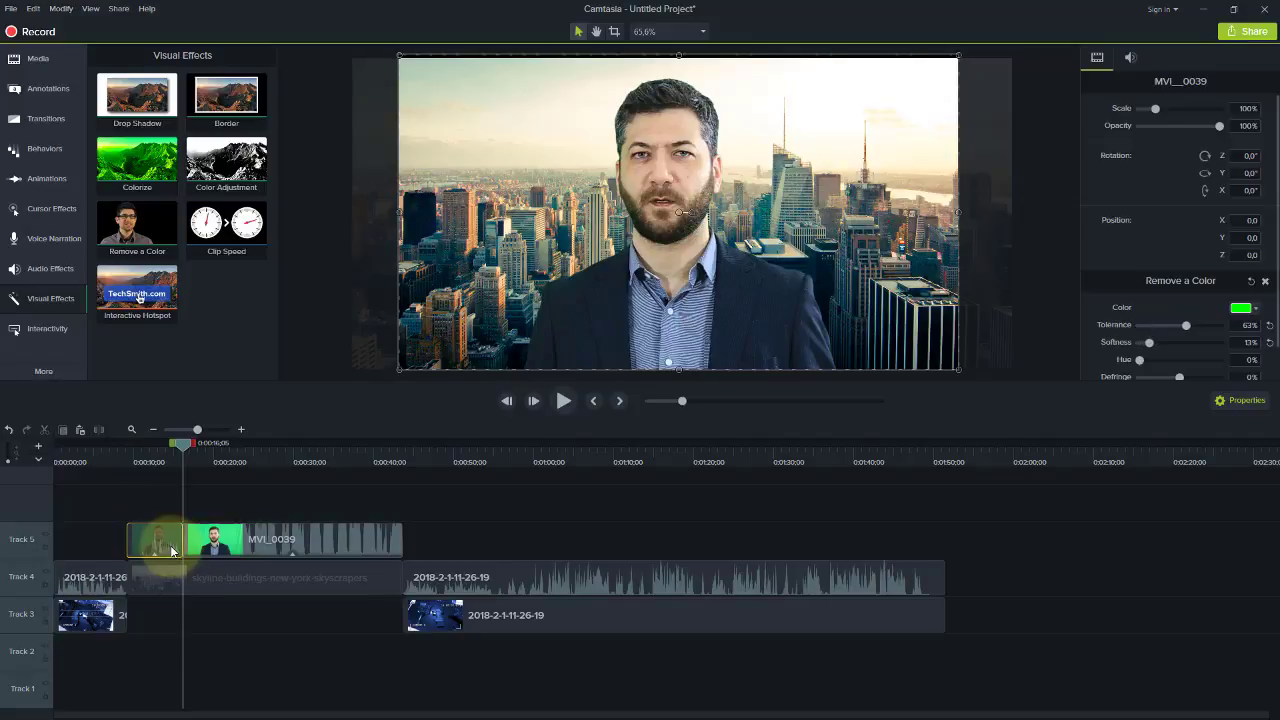
click(168, 522)
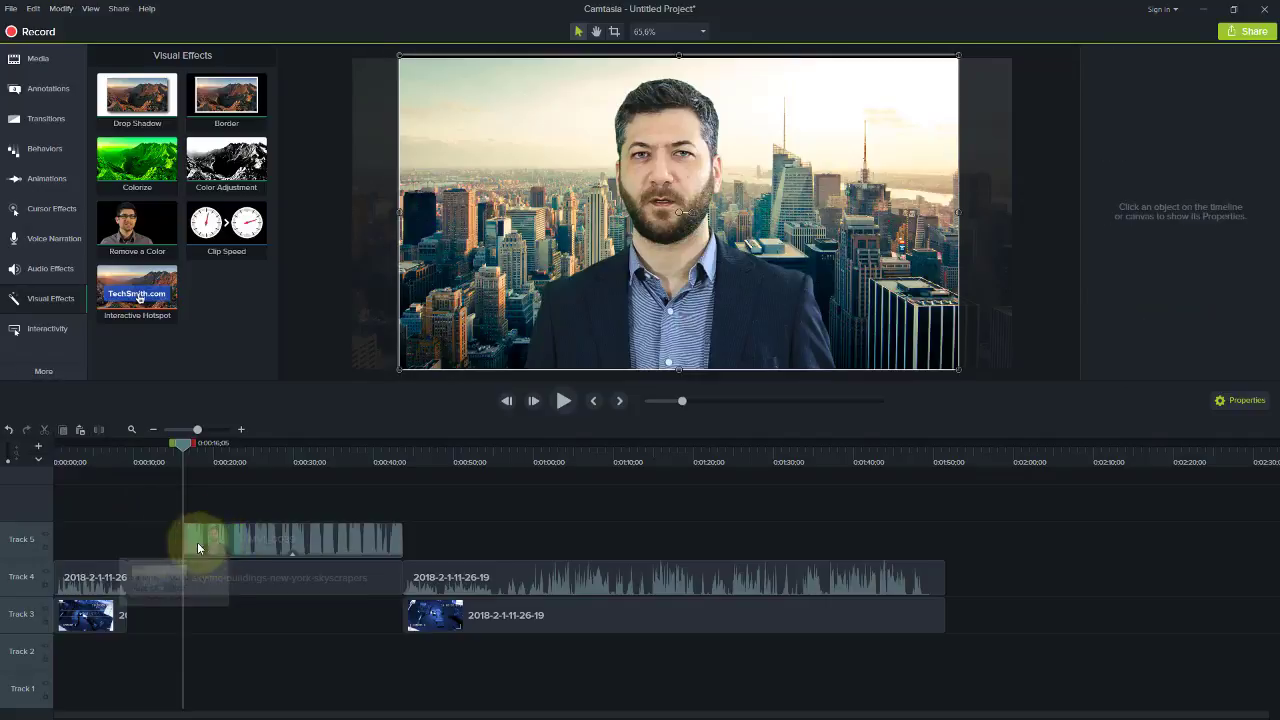
drag(197, 542, 163, 540)
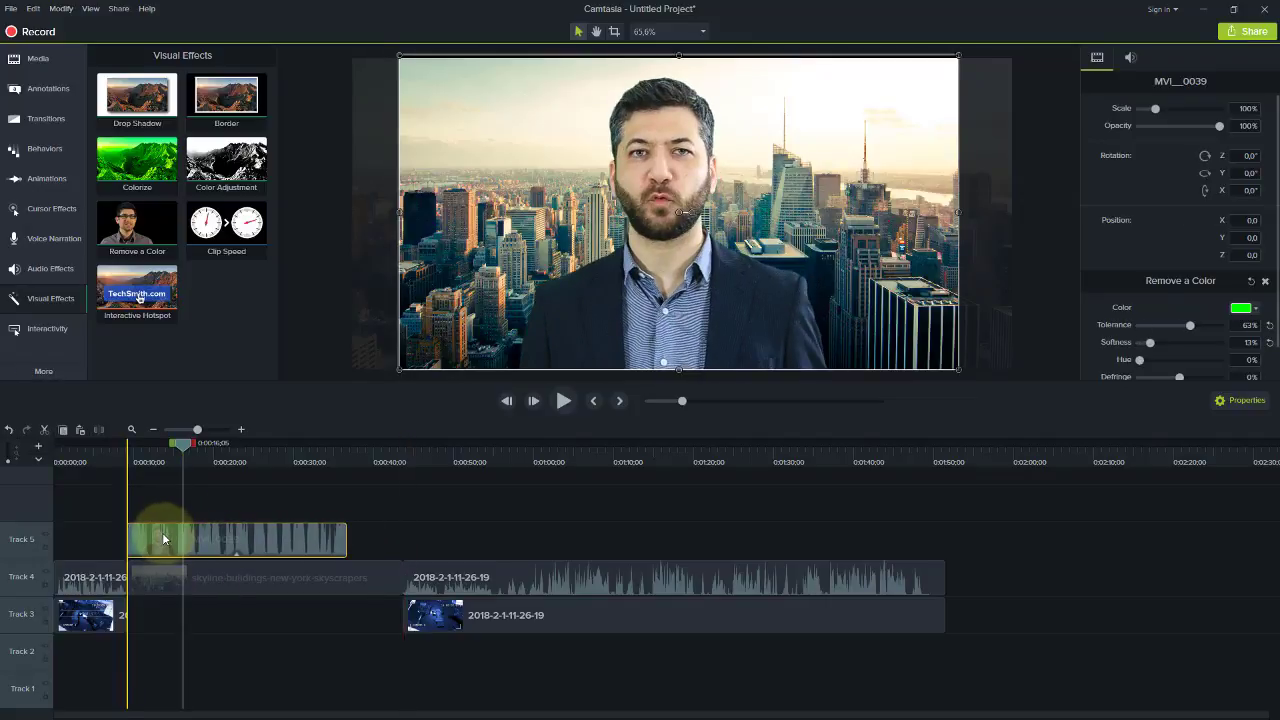
click(365, 577)
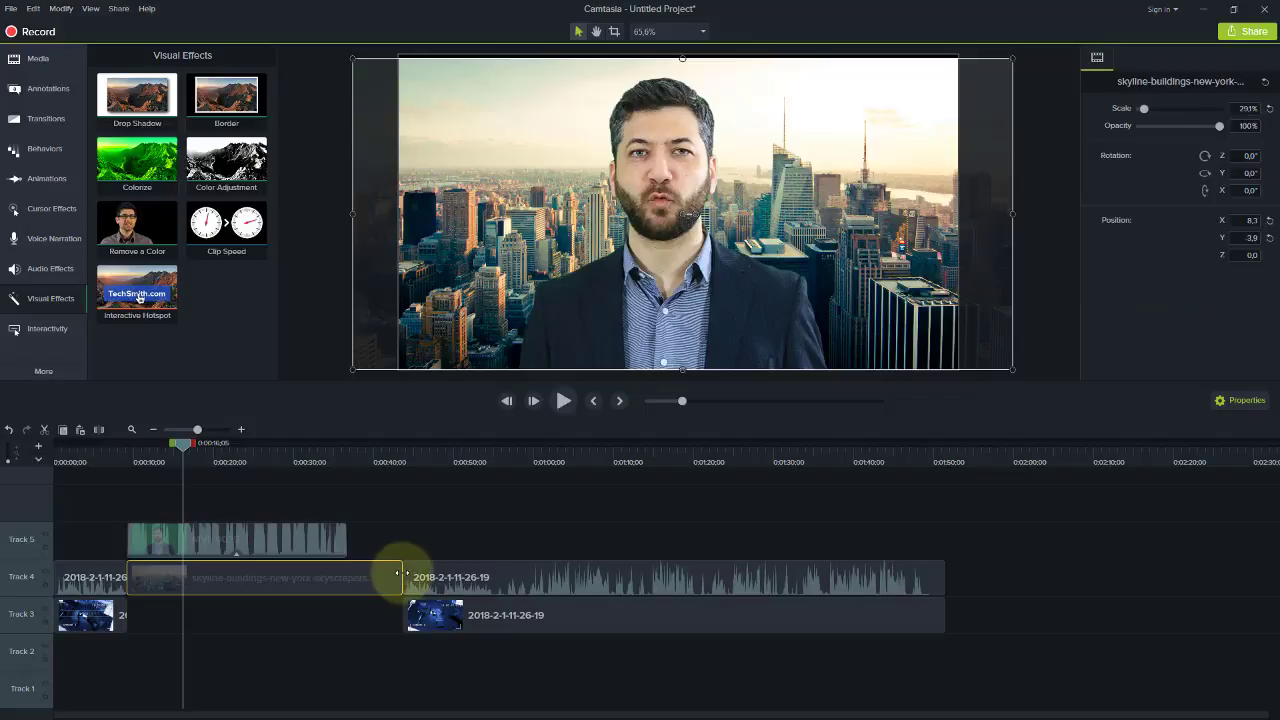
drag(400, 575, 343, 569)
drag(429, 543, 471, 634)
drag(486, 586, 431, 588)
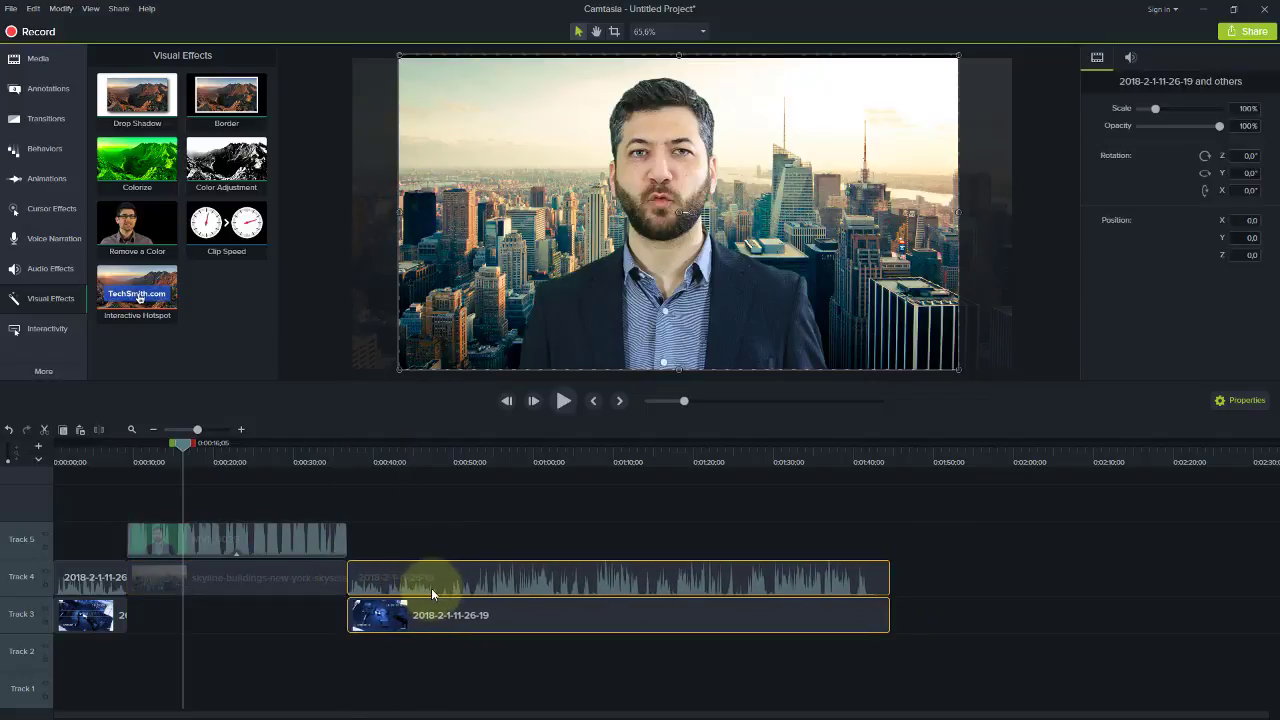
Step: Move MVI_0039 down to Track 4 and the skyline image to Track 3, and play the cut into them
click(260, 489)
drag(270, 595, 244, 632)
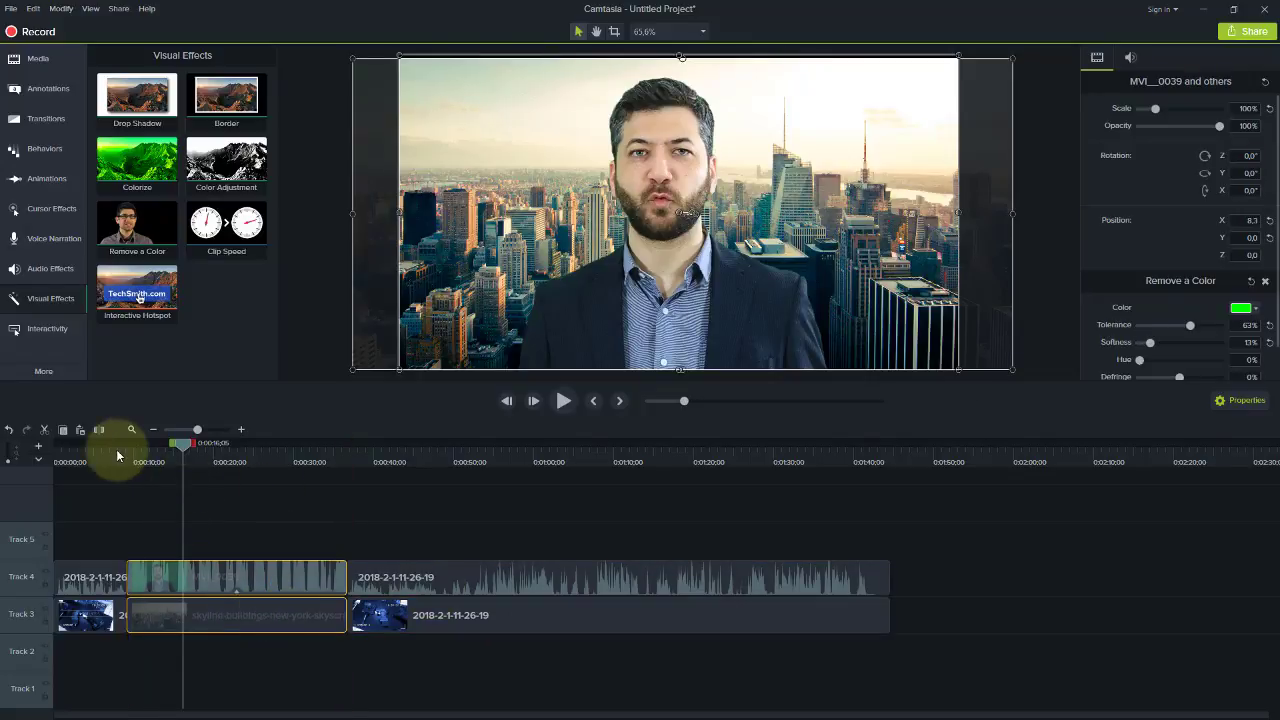
click(117, 453)
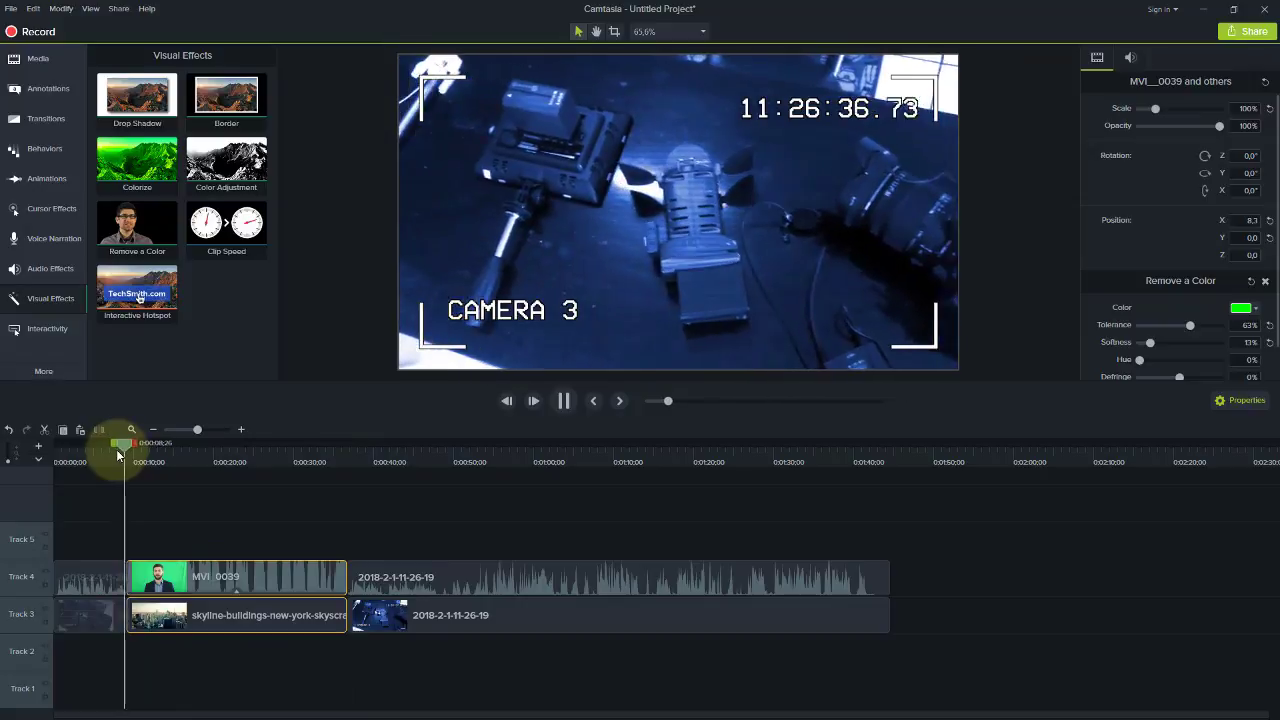
key(space)
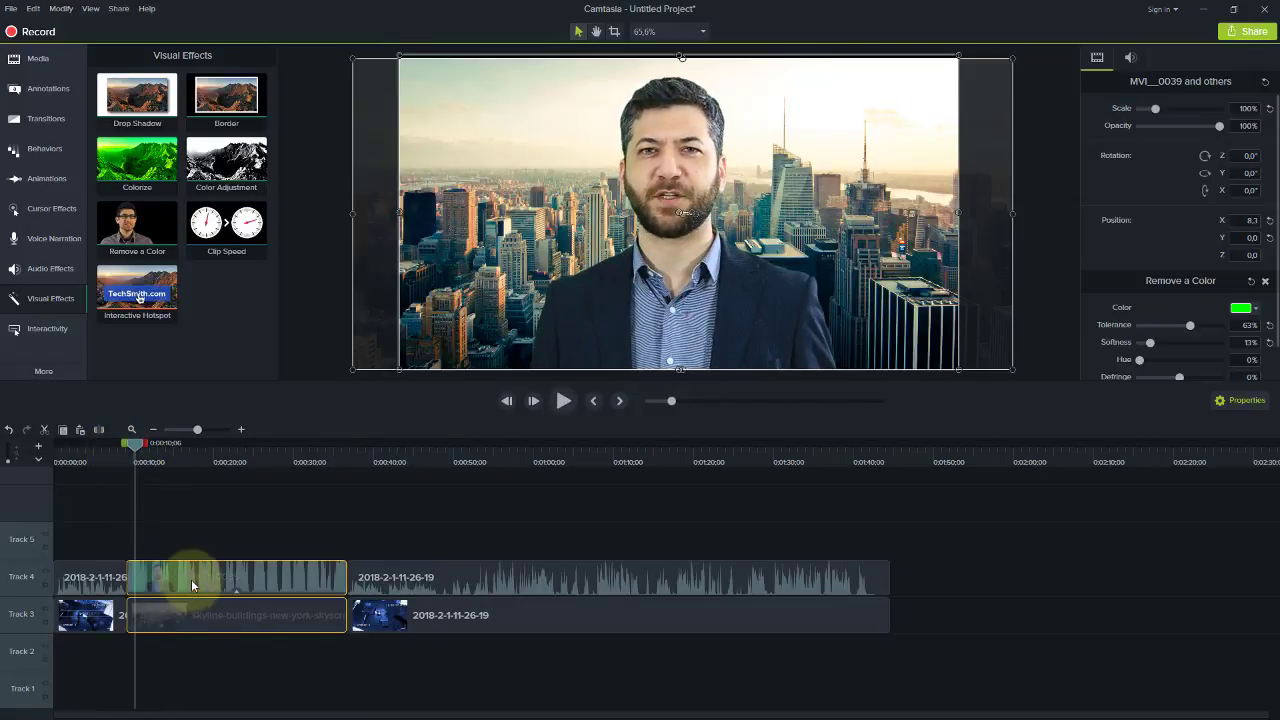
Step: Lower the audio level of the MVI_0039 clip on Track 4 to roughly half and play it to check
click(192, 579)
right_click(195, 577)
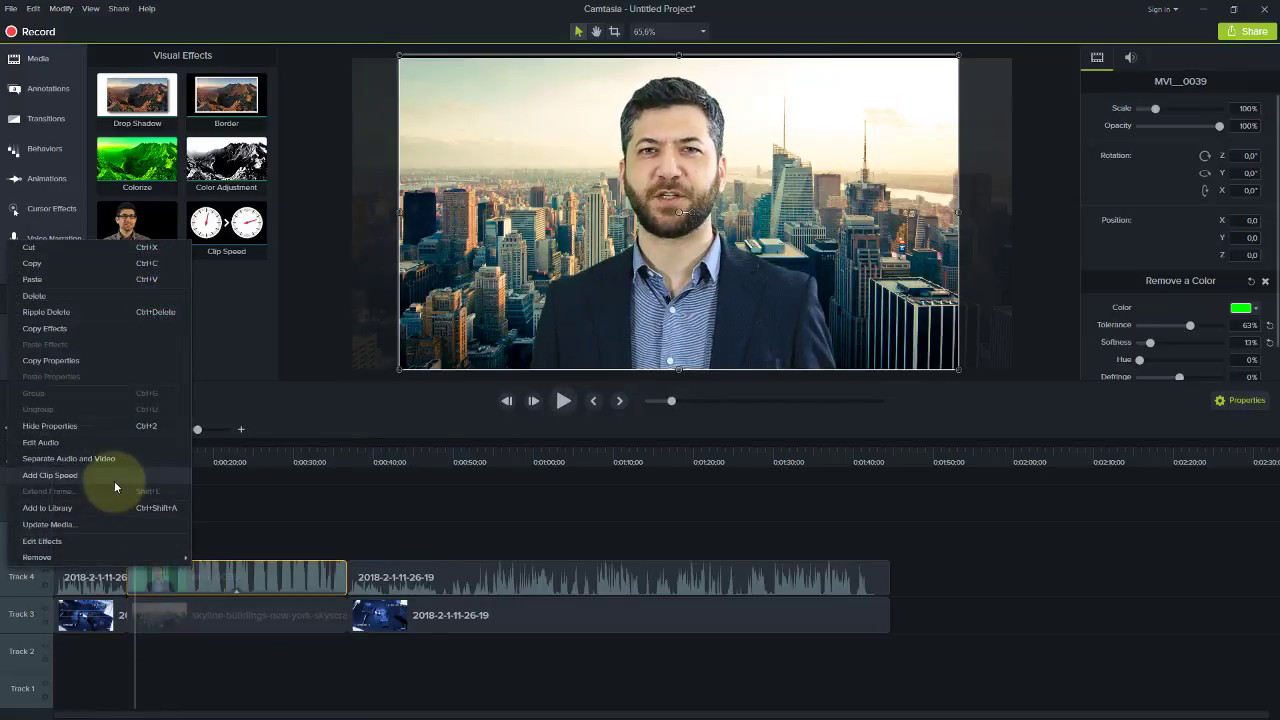
click(104, 457)
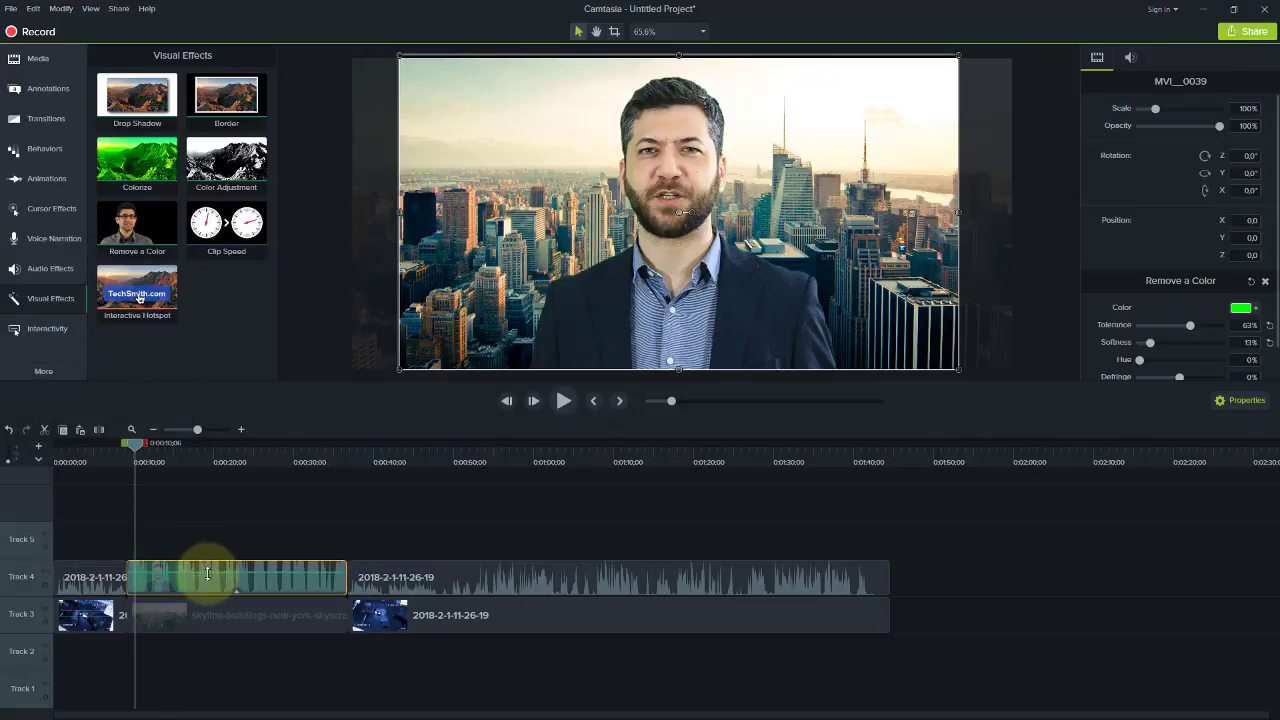
drag(214, 585, 217, 587)
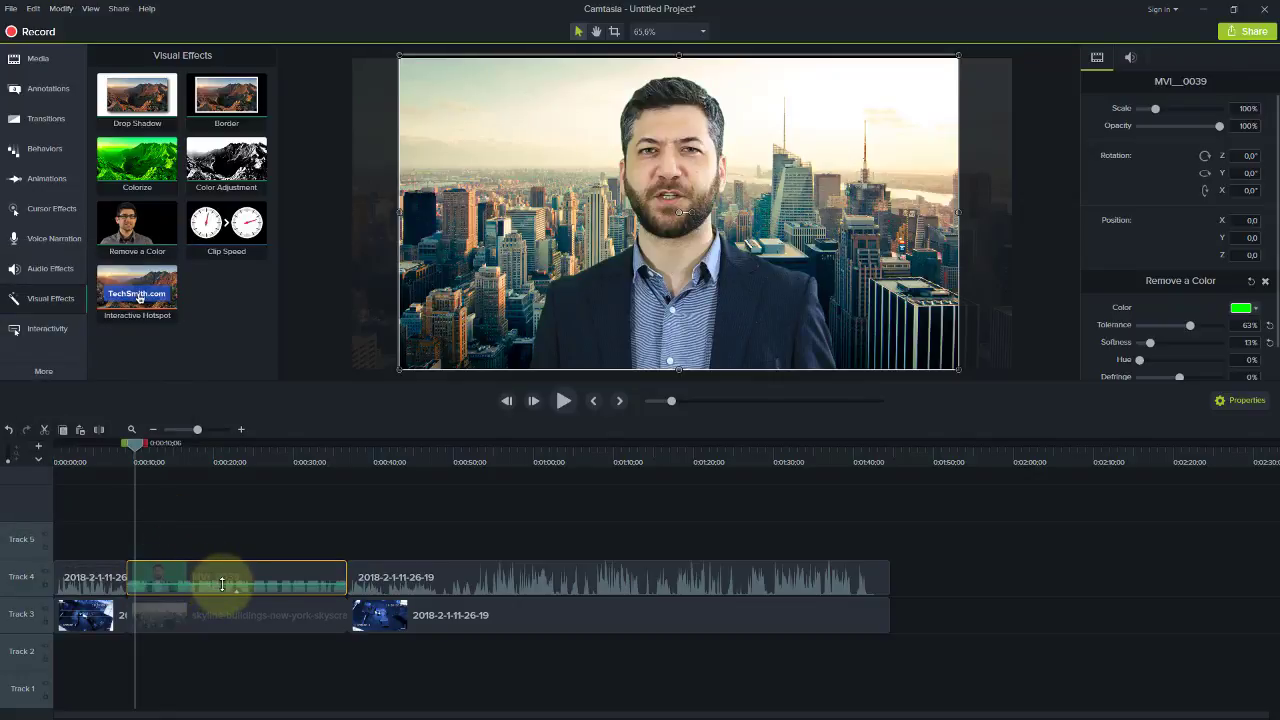
key(space)
key(space)
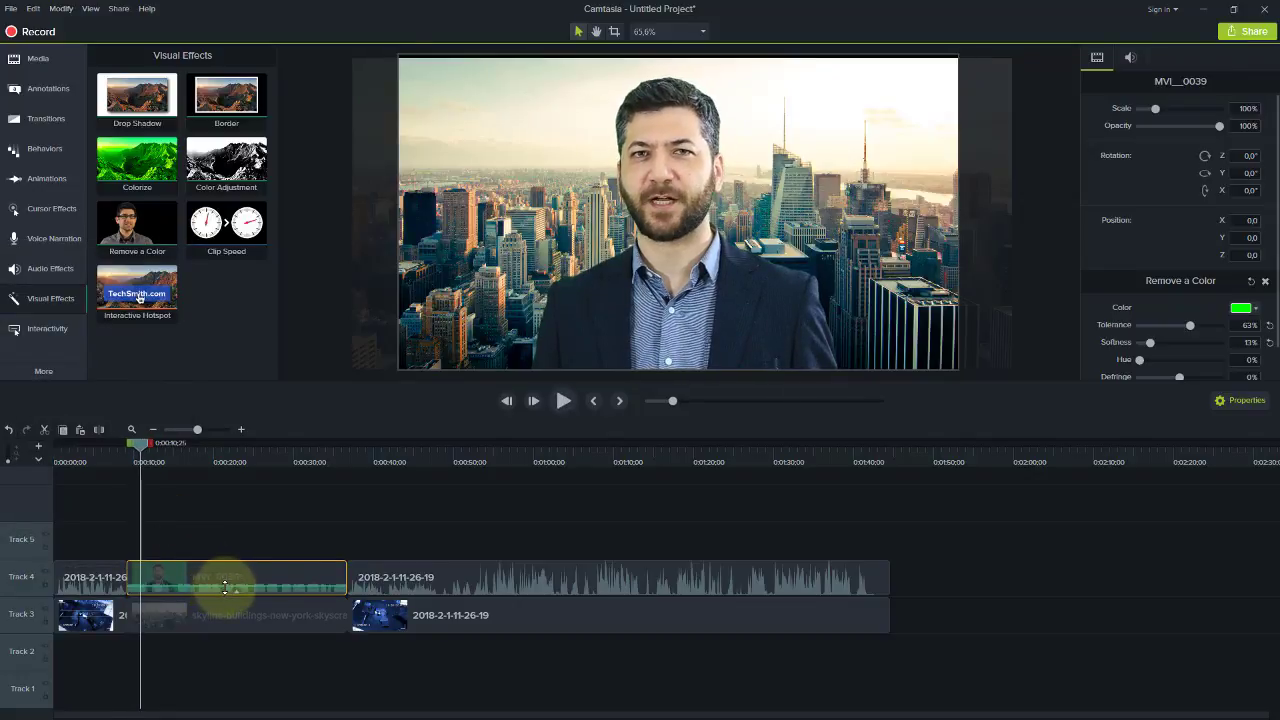
Step: Apply Fade transitions to the start of MVI_0039 and to both ends of the skyline image, playing the opening fade
click(118, 456)
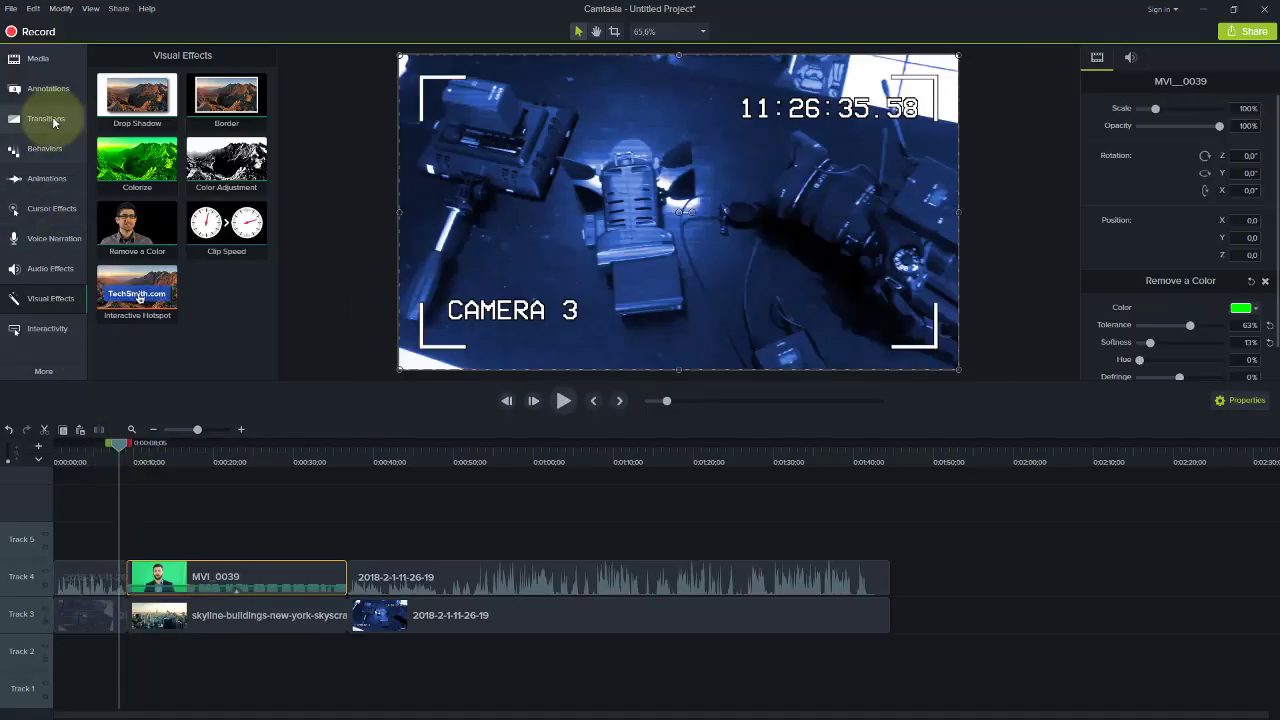
click(46, 119)
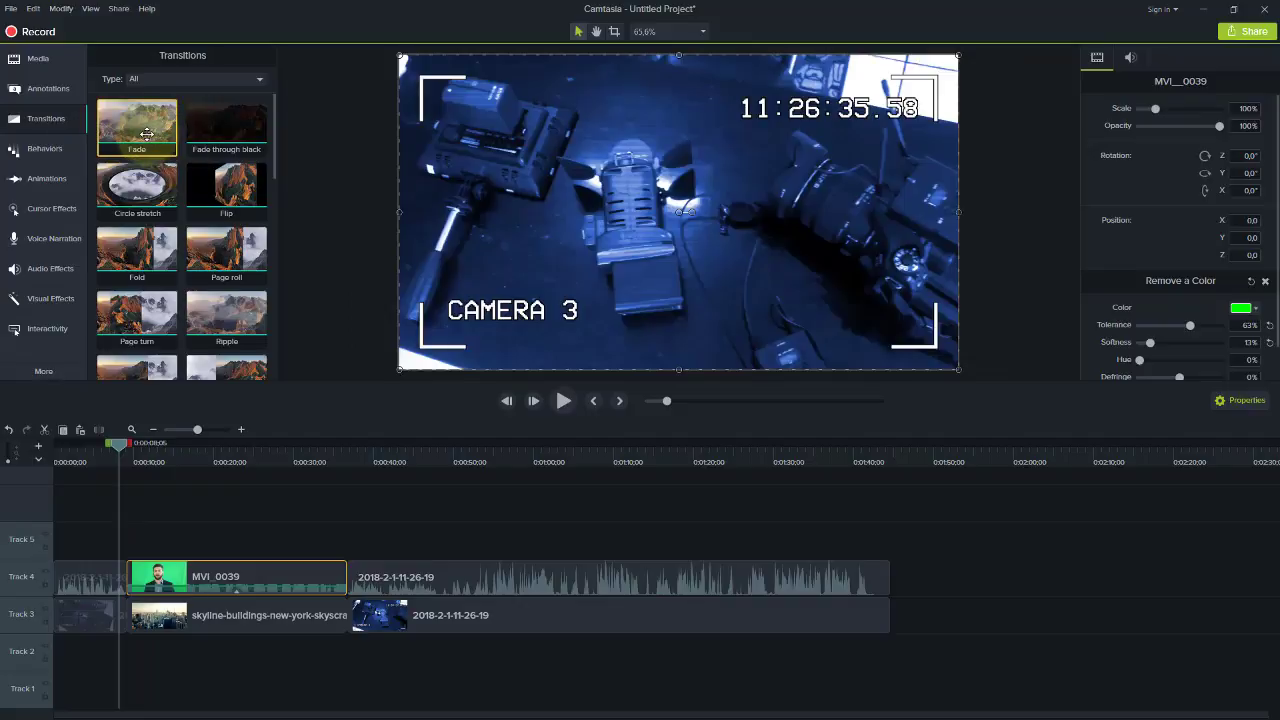
drag(145, 128, 131, 586)
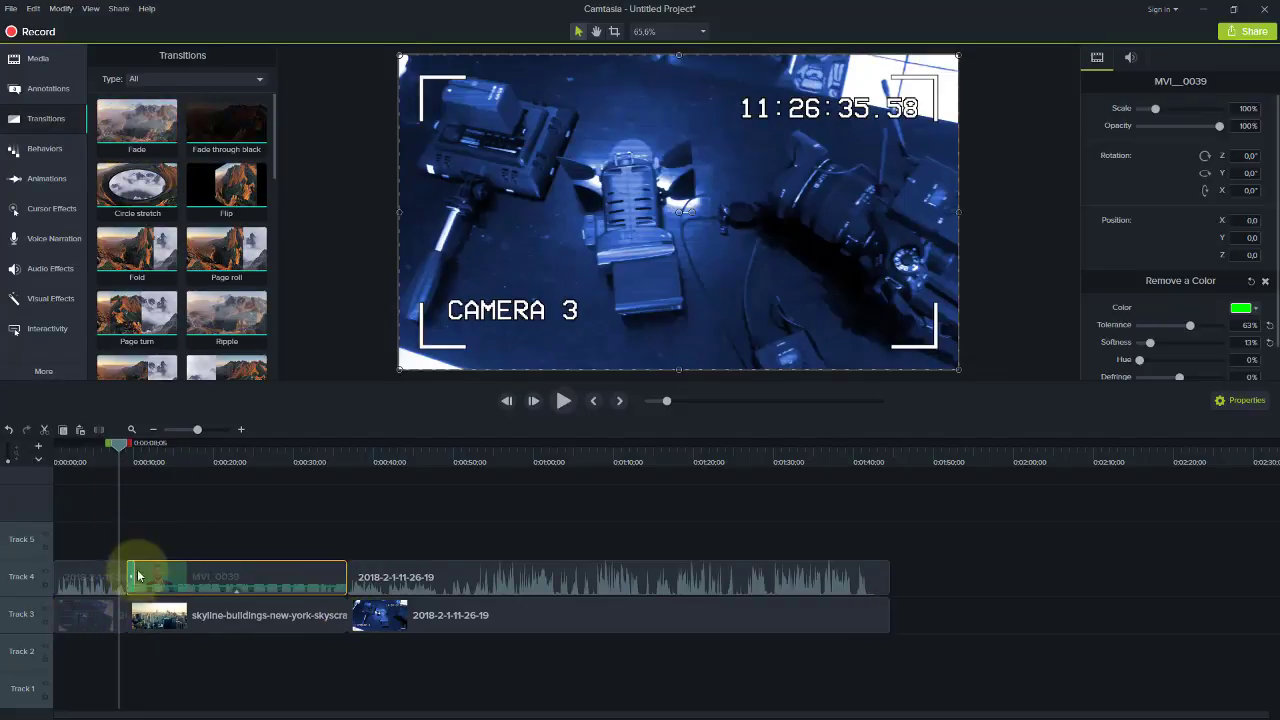
drag(115, 449, 121, 460)
key(space)
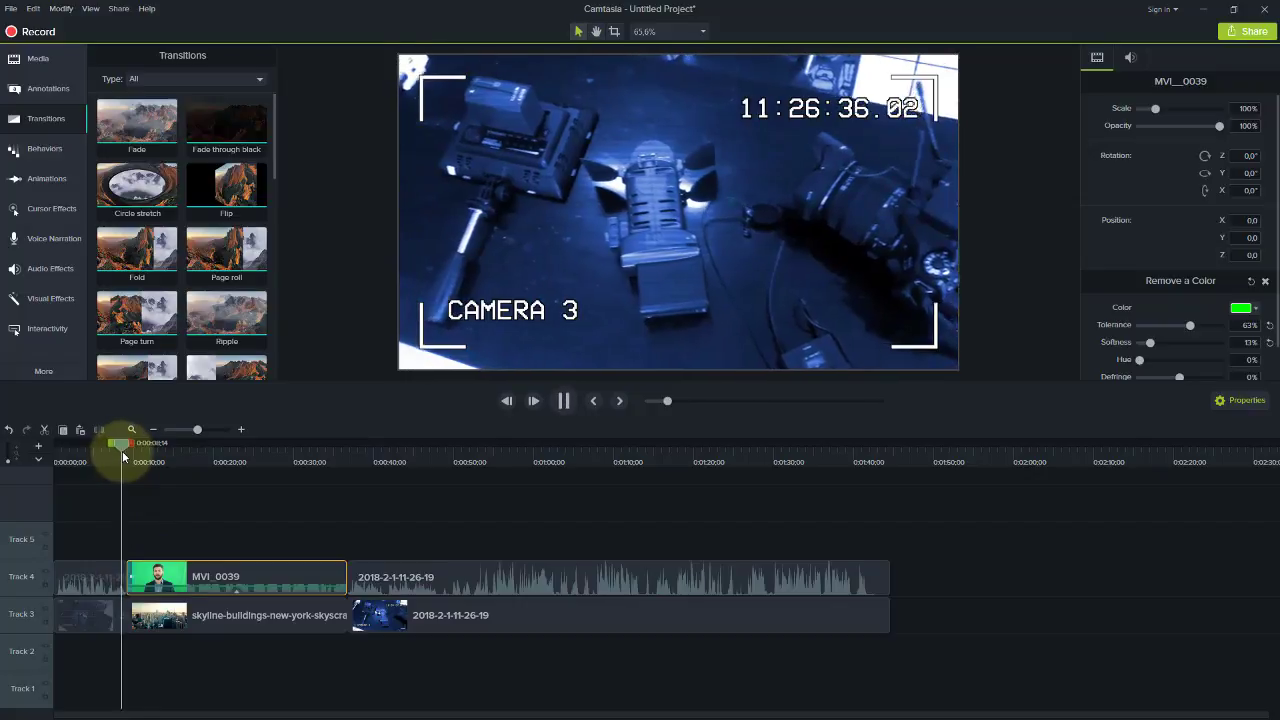
click(678, 213)
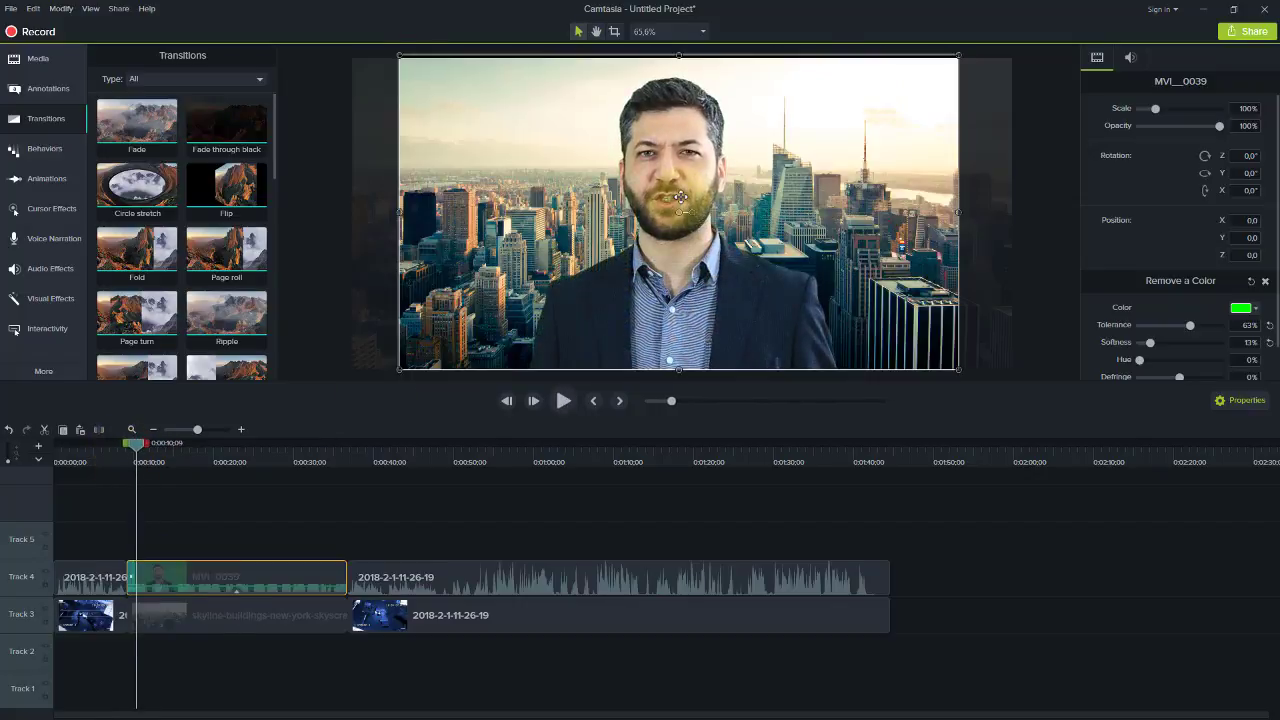
drag(145, 149, 130, 615)
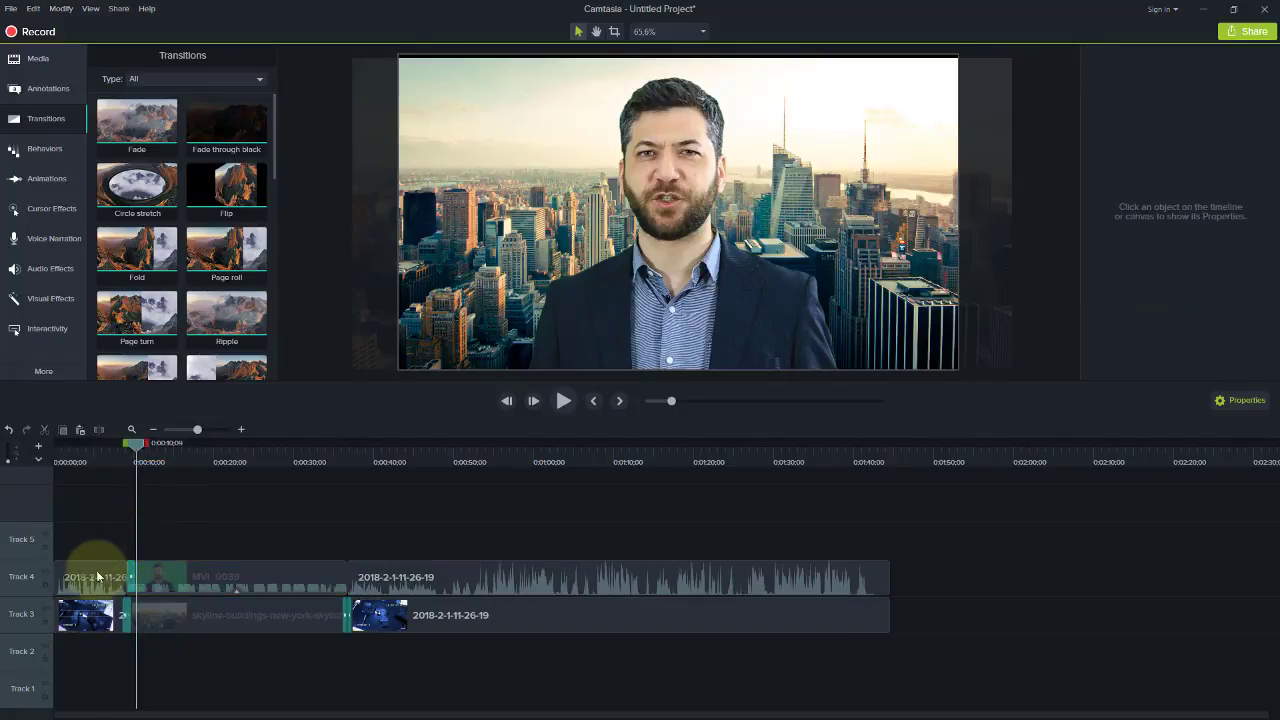
Step: Delete the Fade transition at the start of MVI_0039 and apply Fade there again
drag(75, 510, 130, 578)
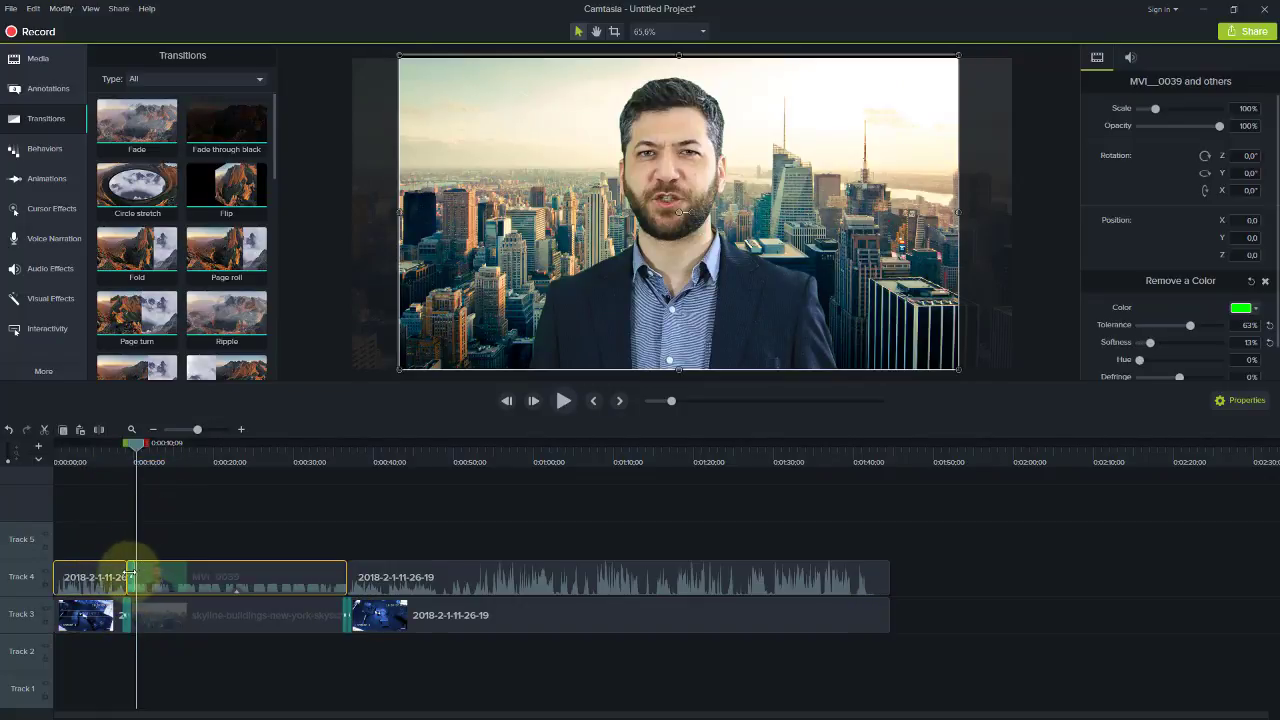
click(131, 577)
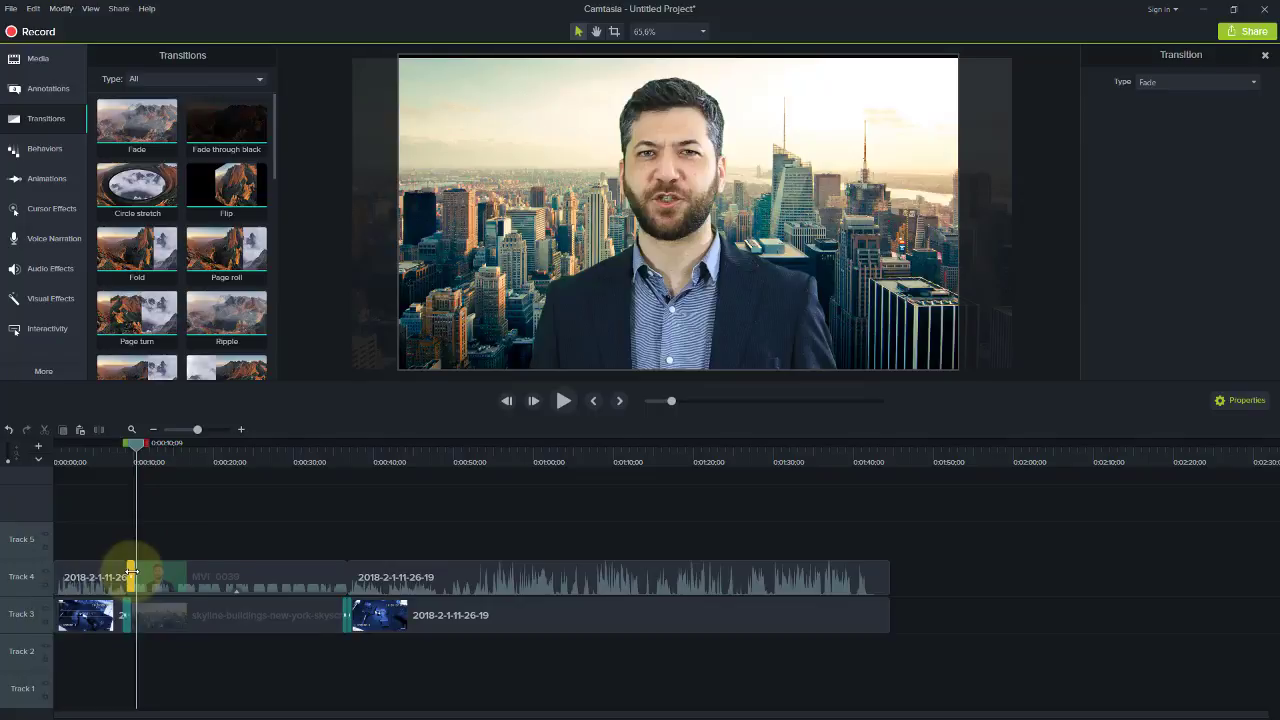
drag(106, 530, 129, 565)
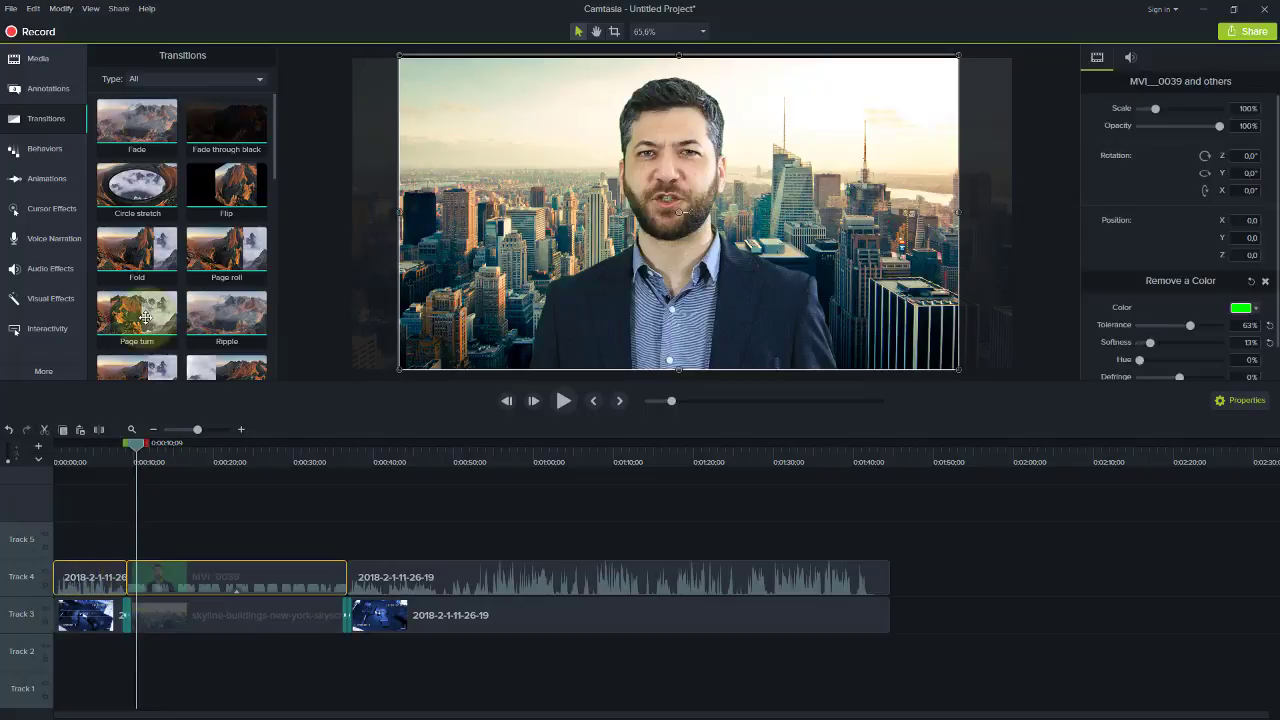
drag(142, 133, 128, 582)
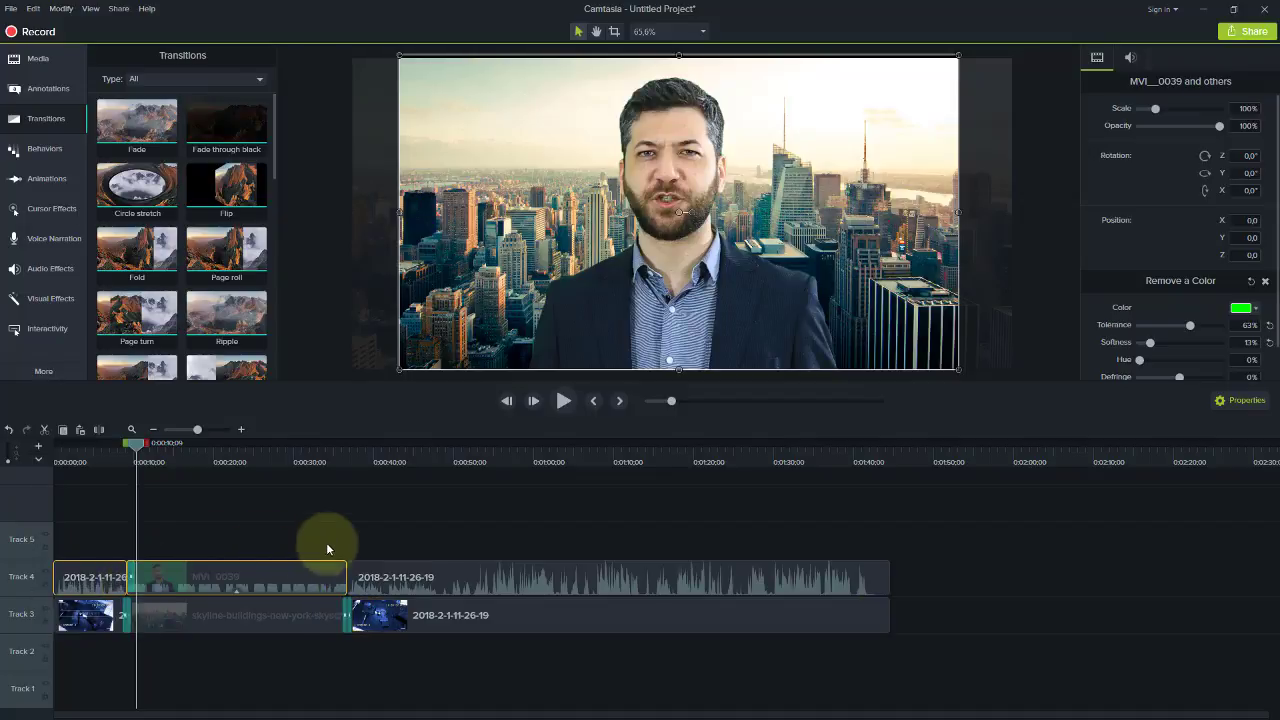
drag(337, 456, 373, 458)
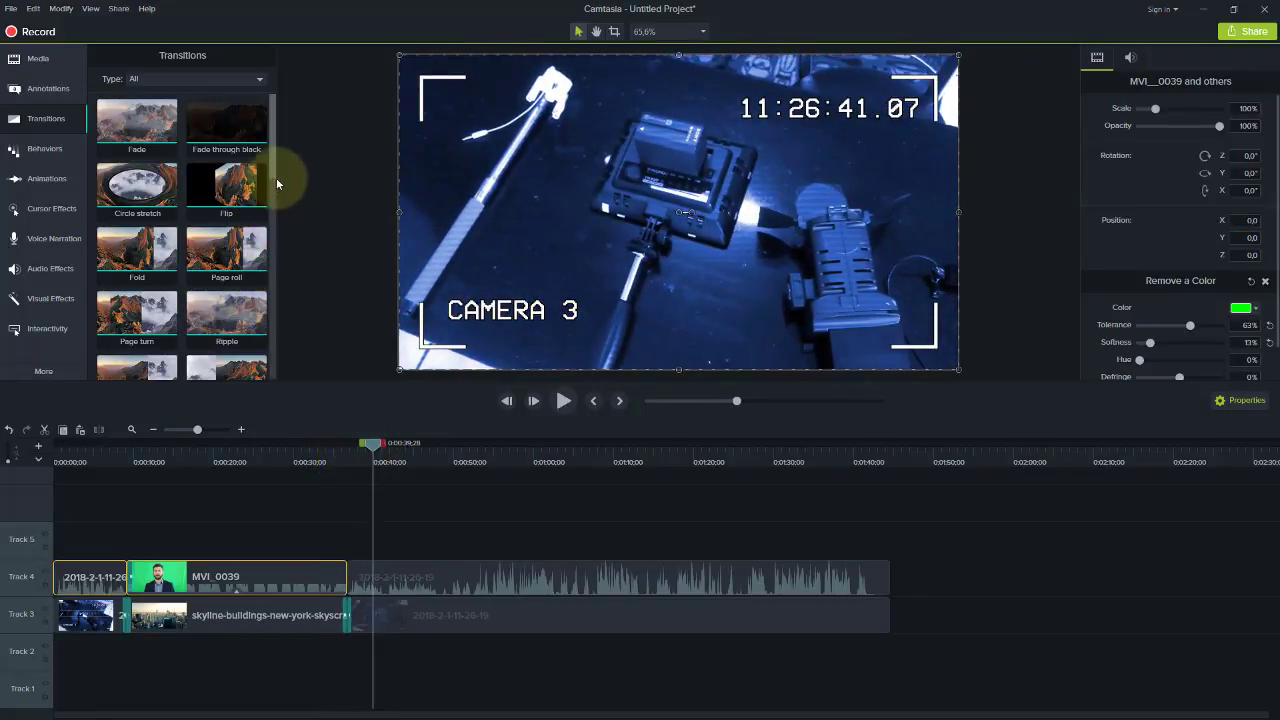
drag(277, 163, 272, 323)
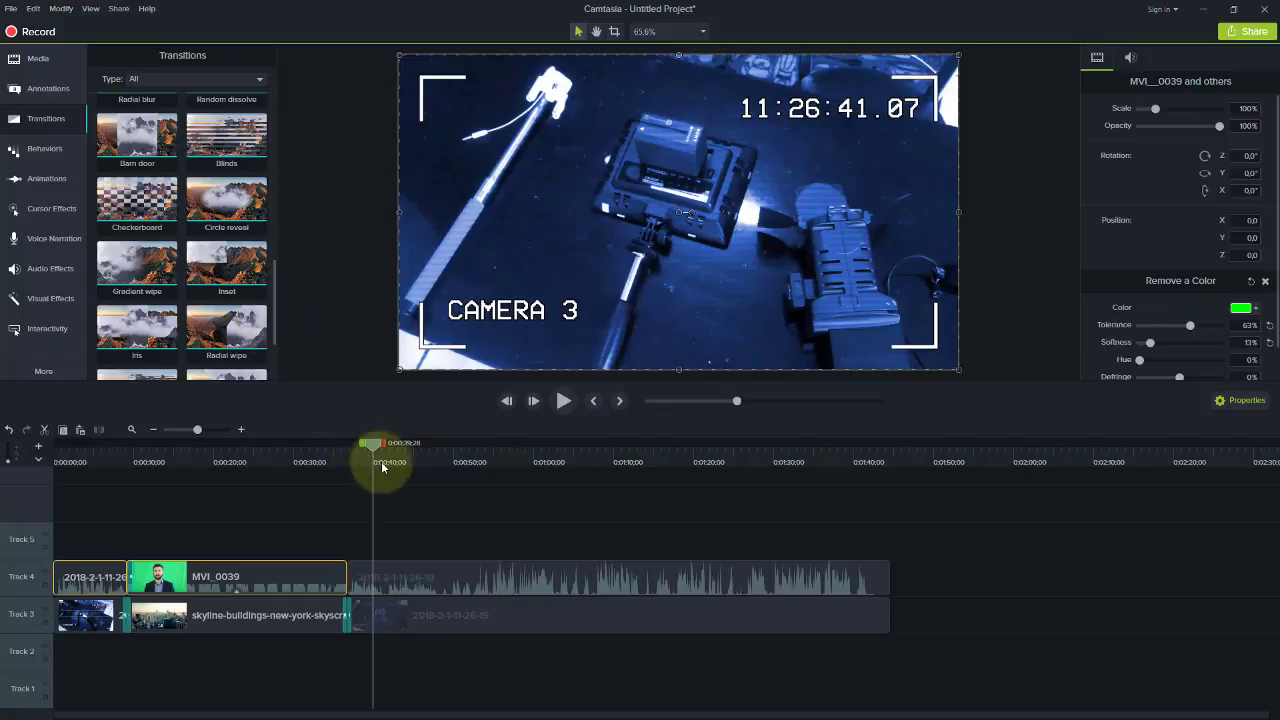
drag(368, 447, 437, 570)
click(443, 623)
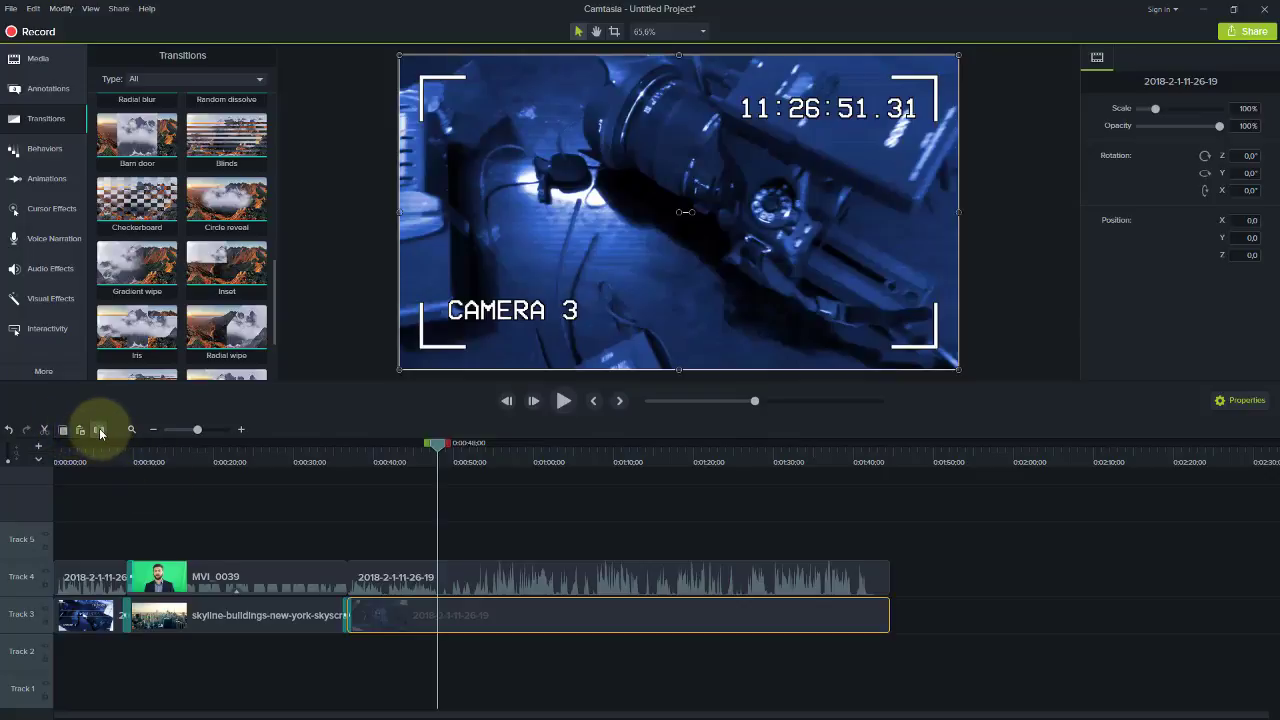
click(99, 431)
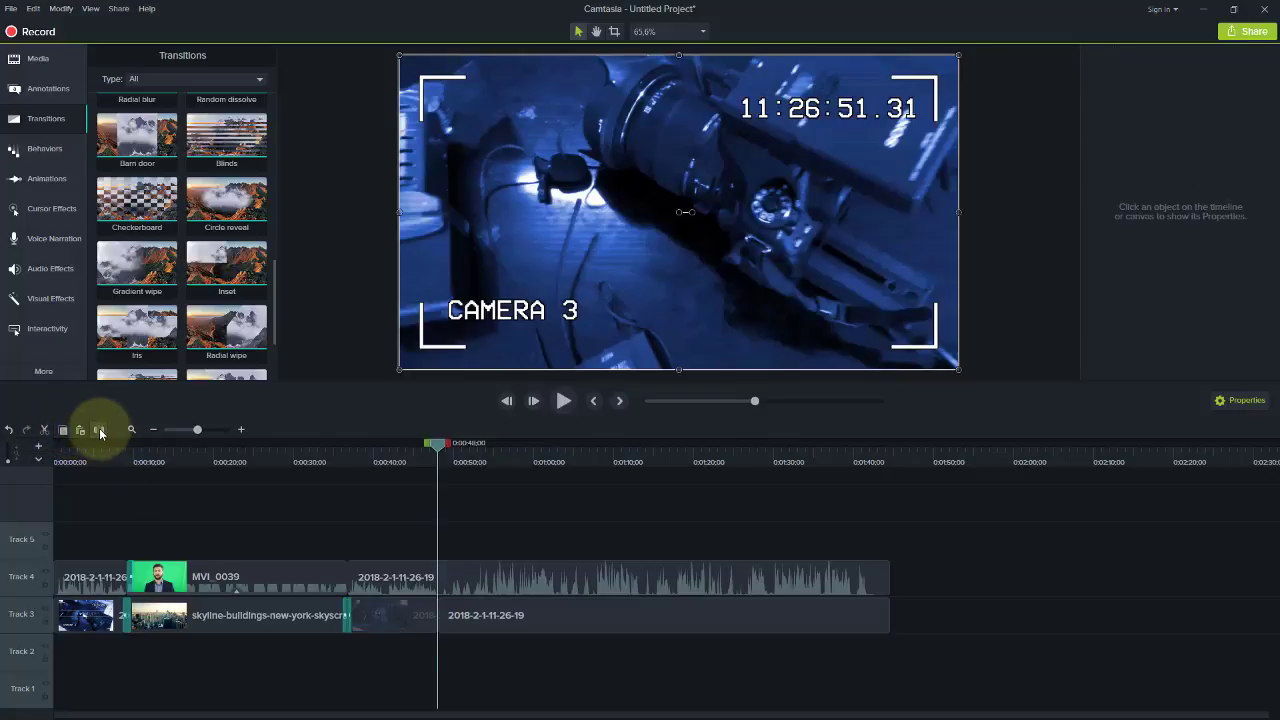
click(38, 60)
scroll(273, 141, down, 1)
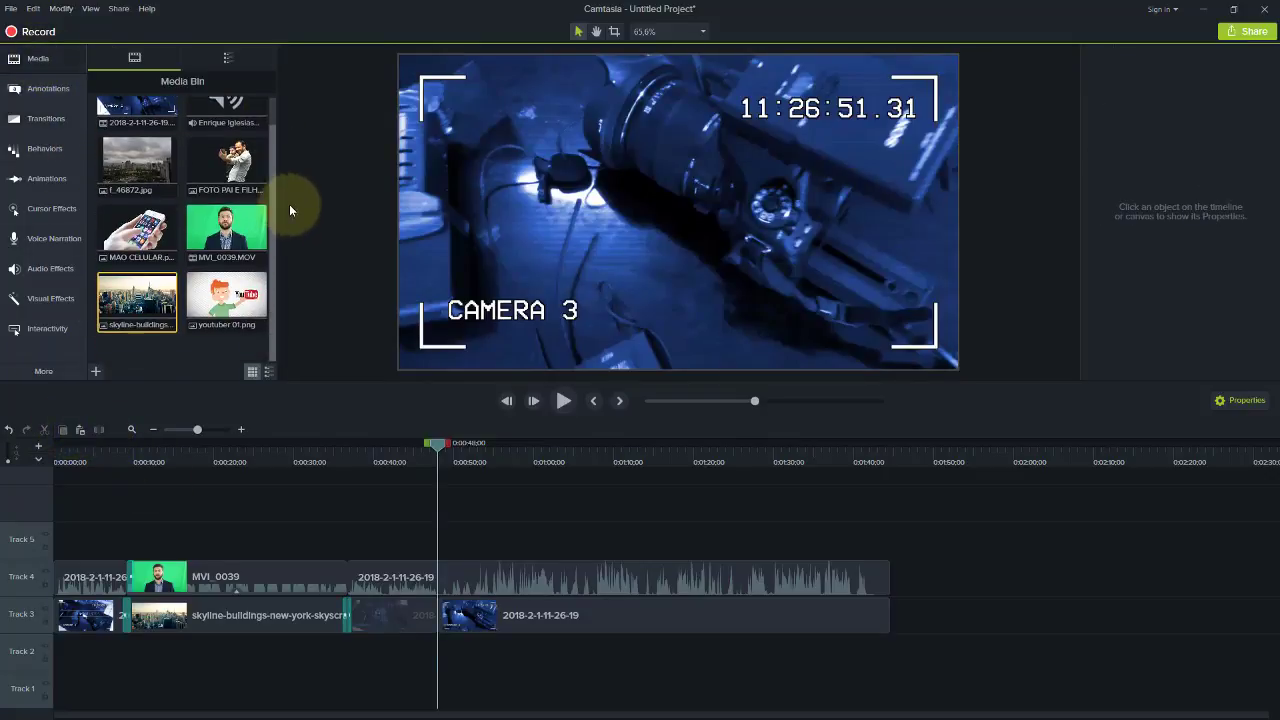
click(520, 633)
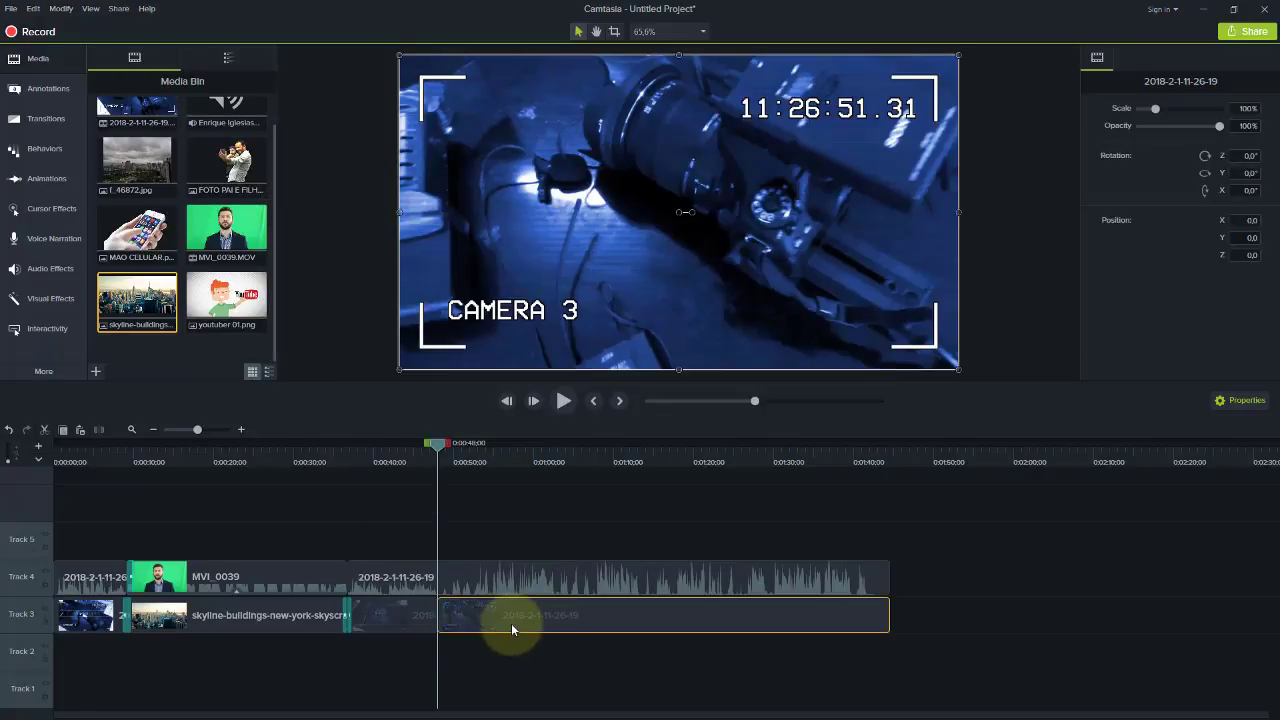
click(507, 562)
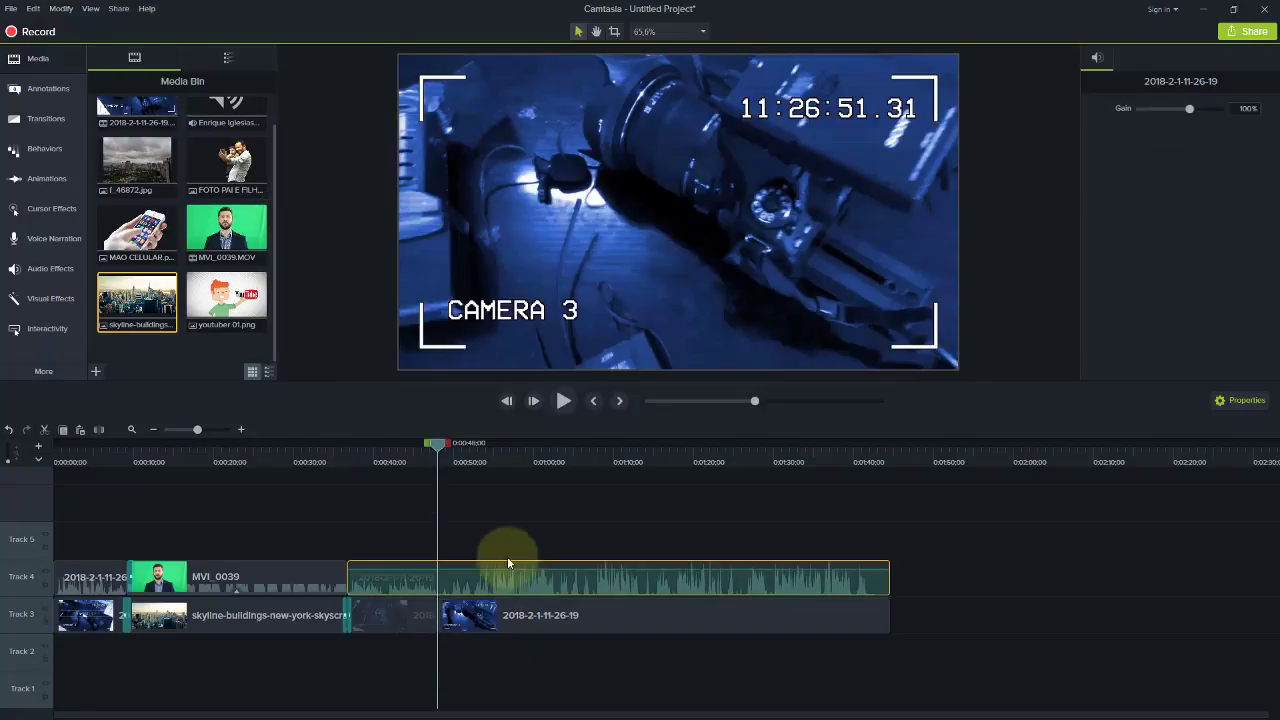
click(95, 432)
Step: Insert youtuber 01.png on Track 3 at 0:00:48;00 and set the split-off video and audio pieces directly after it
drag(580, 540, 529, 634)
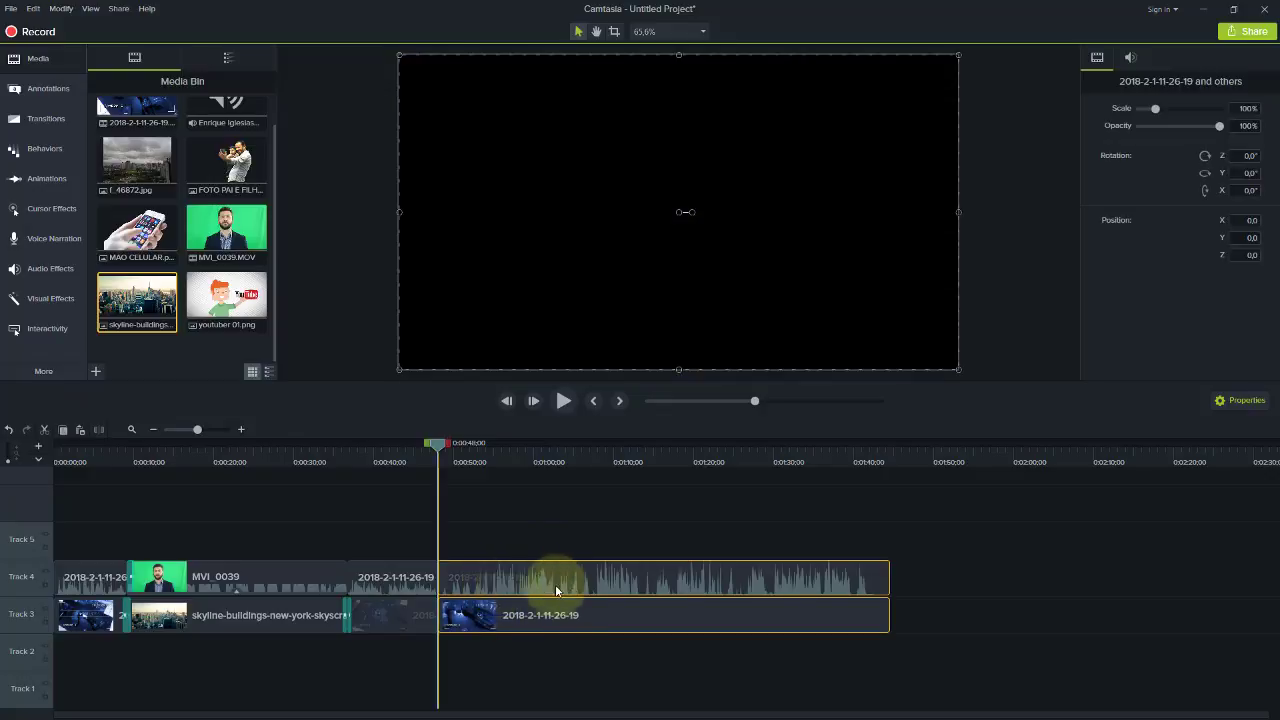
drag(551, 586, 682, 586)
drag(226, 300, 440, 630)
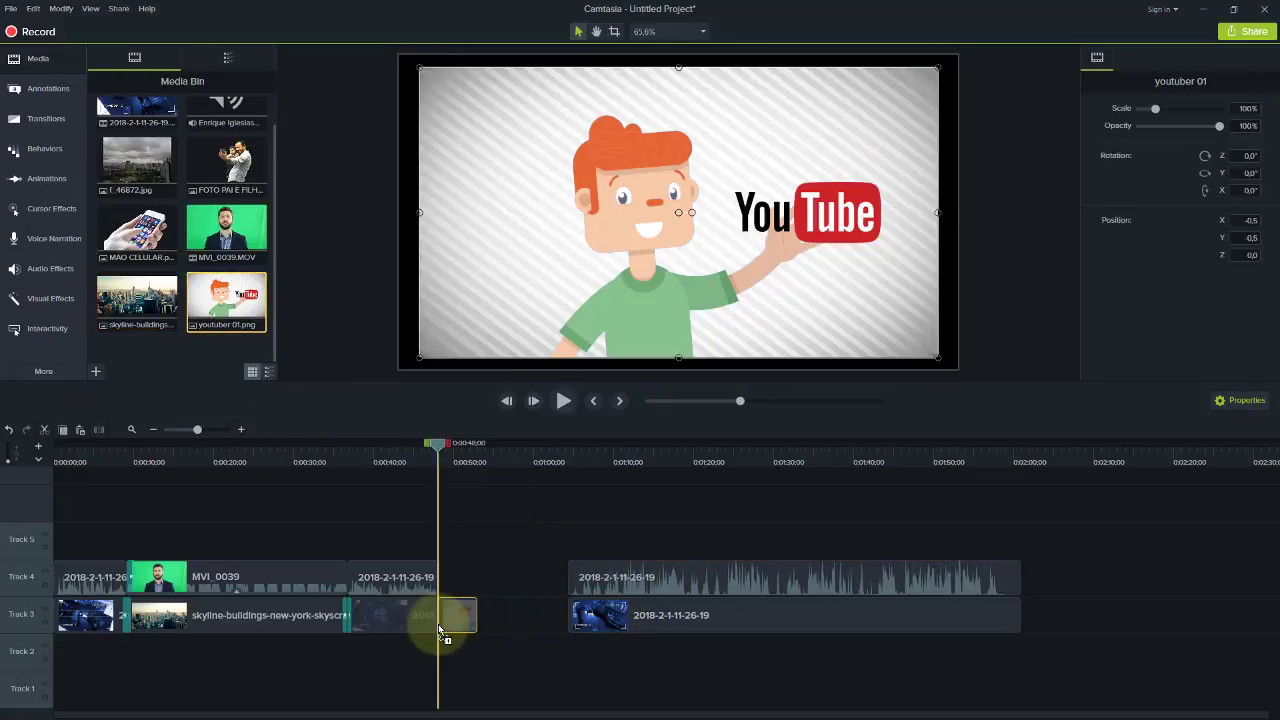
drag(534, 509, 610, 624)
drag(605, 620, 530, 615)
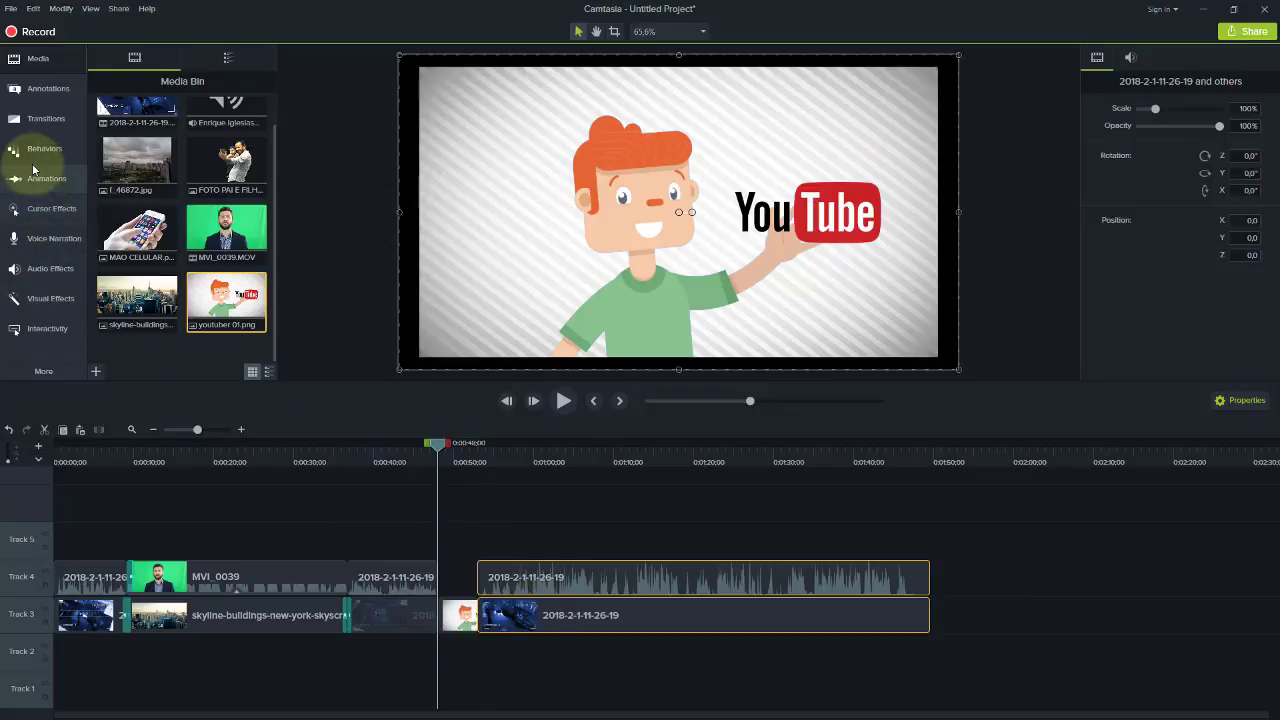
Step: Apply a Checkerboard transition at the start of the youtuber 01 image and Blinds at its end, and play both
click(42, 118)
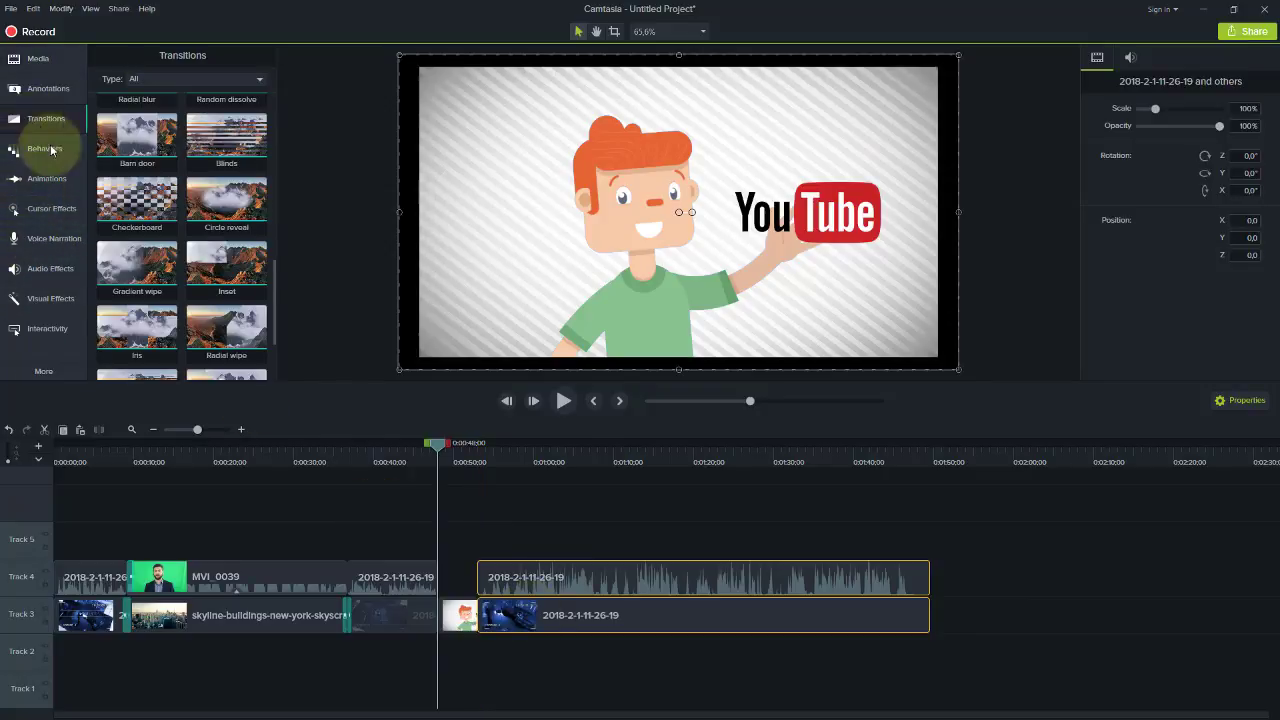
drag(122, 192, 445, 612)
drag(251, 262, 484, 624)
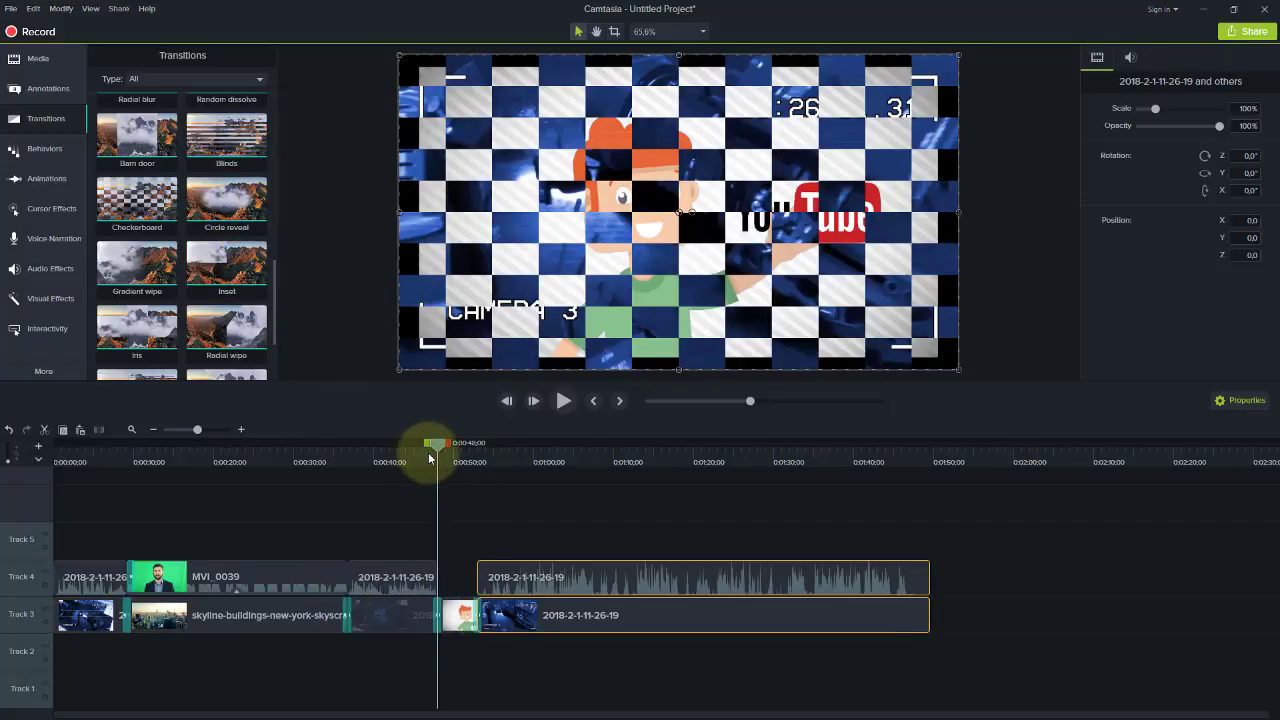
click(430, 458)
key(space)
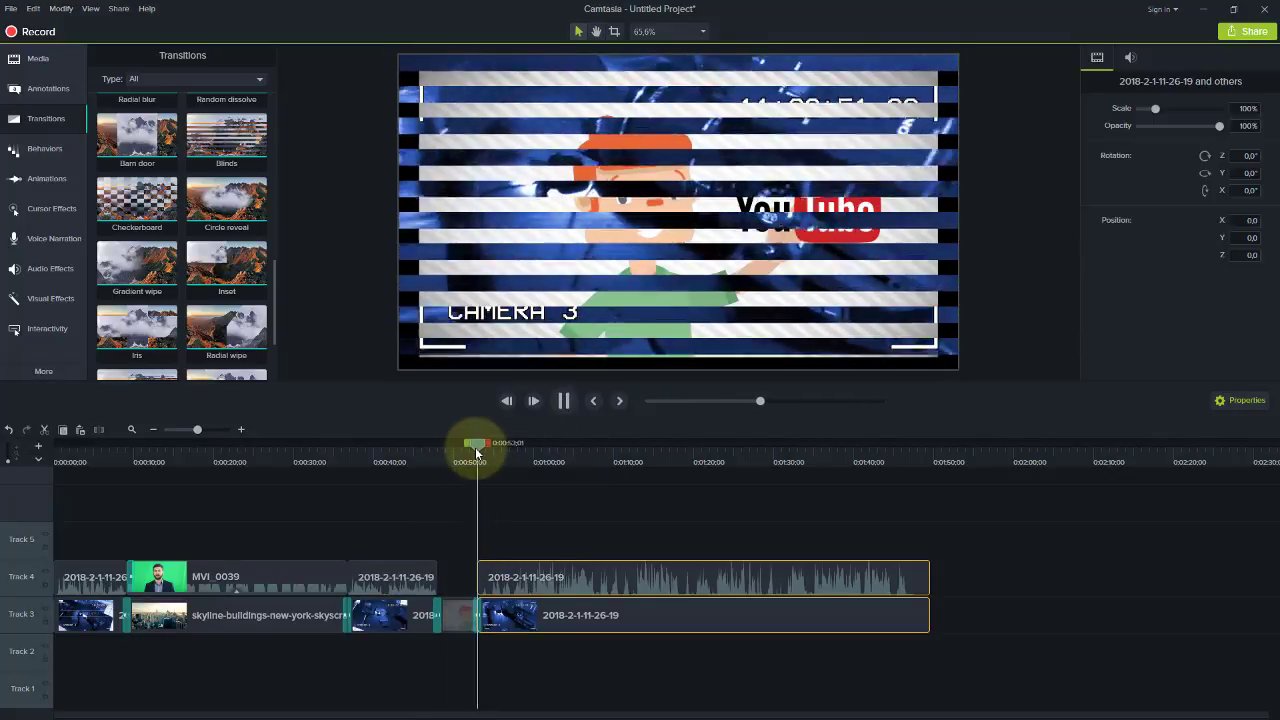
key(space)
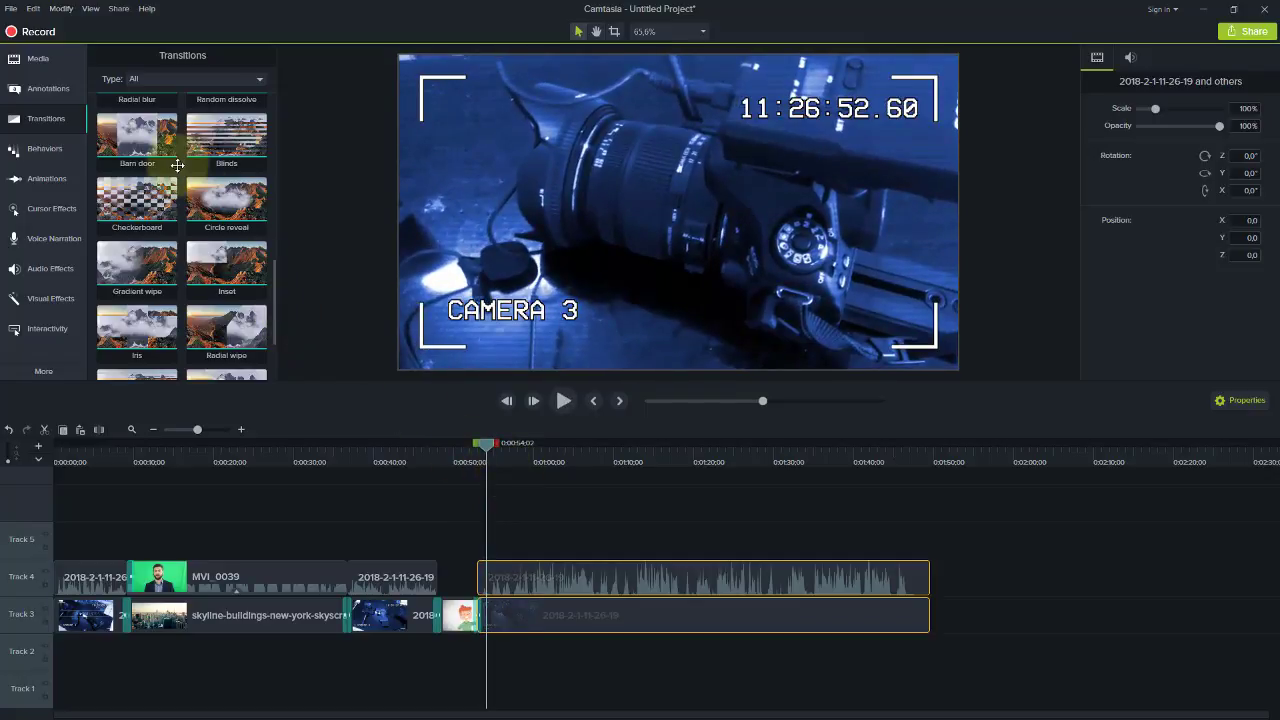
Step: Add the purple speech-bubble callout to the canvas at 0:00:54;02 with the text "Youtuber"
click(62, 89)
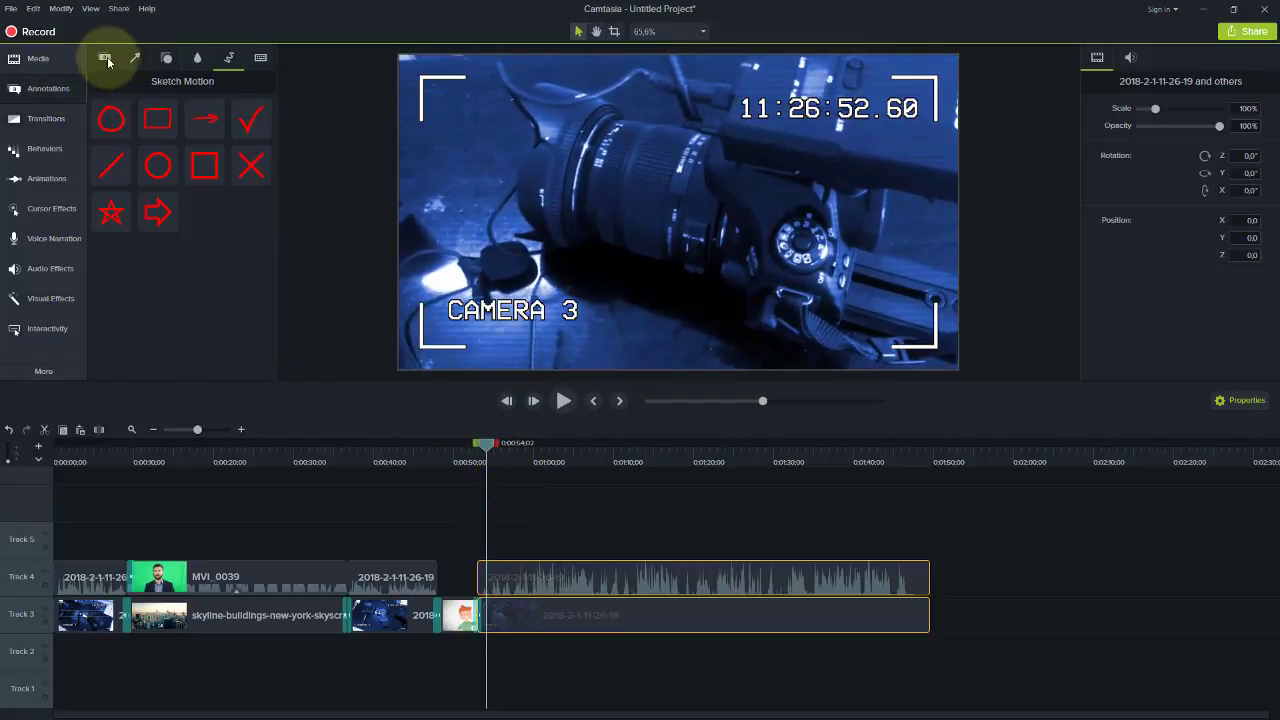
click(104, 57)
drag(116, 146, 596, 270)
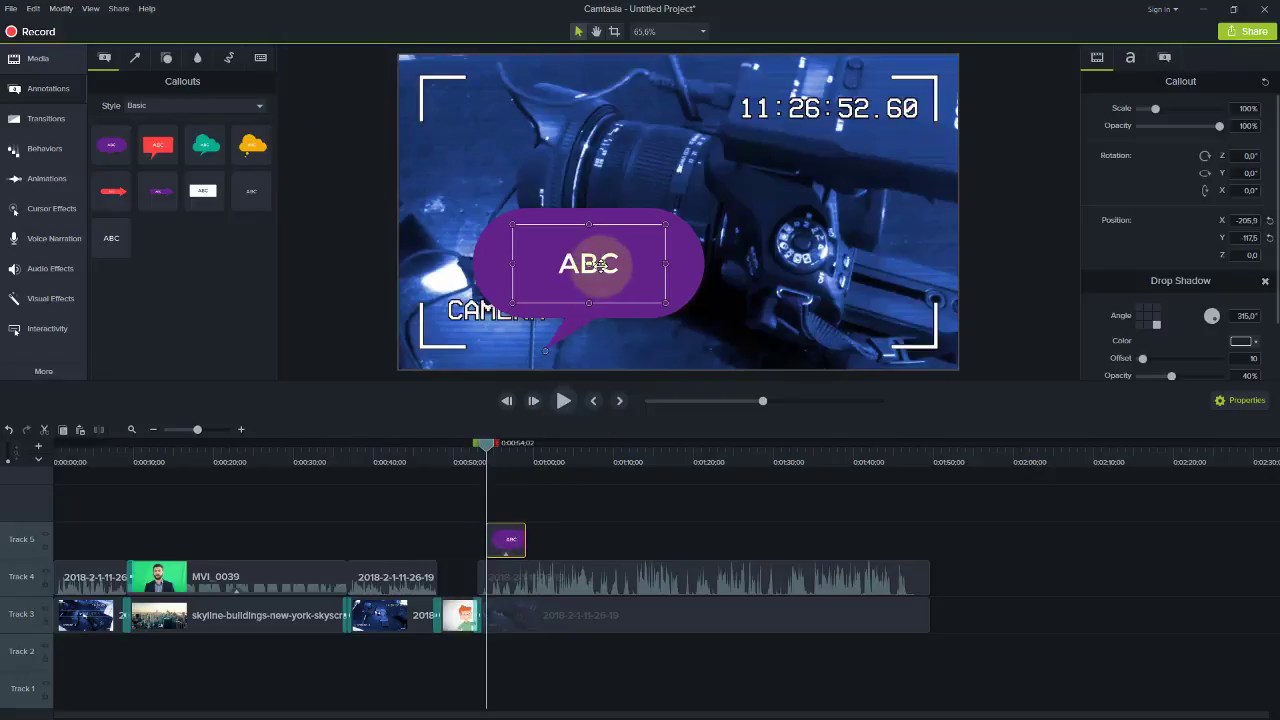
double_click(620, 268)
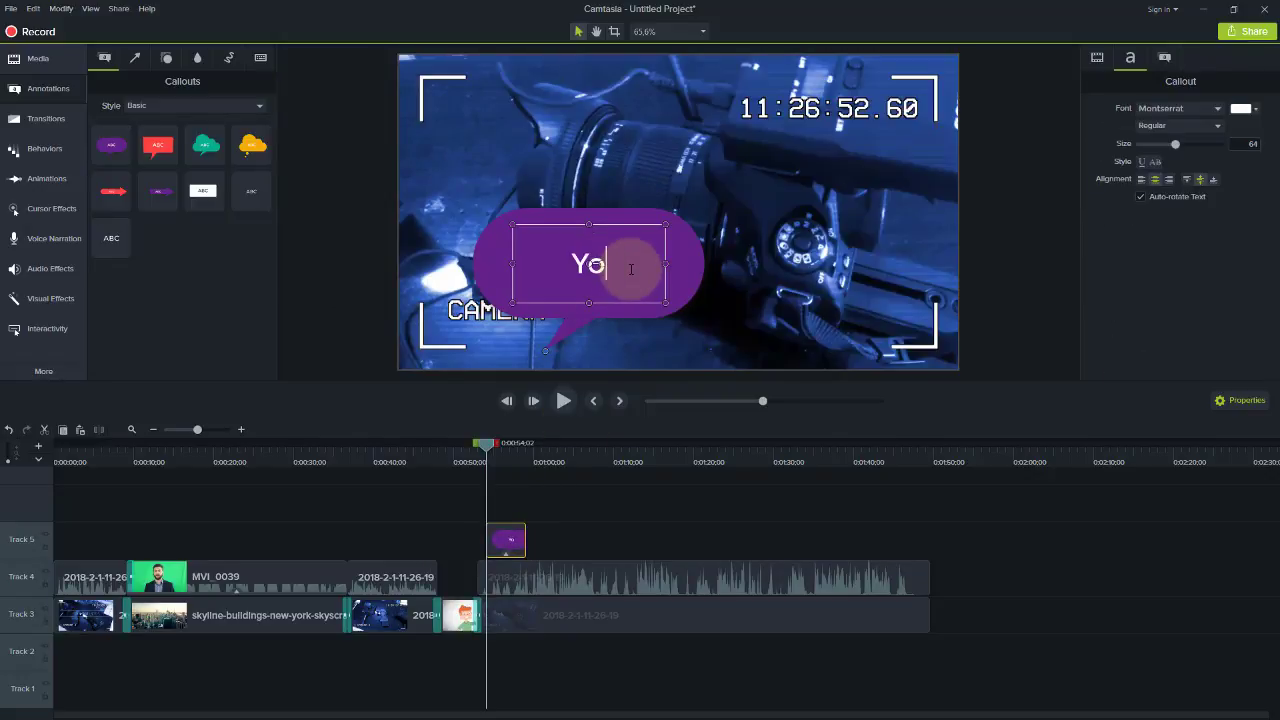
Step: Change the font color of the "Youtuber" callout text to yellow
drag(655, 263, 545, 253)
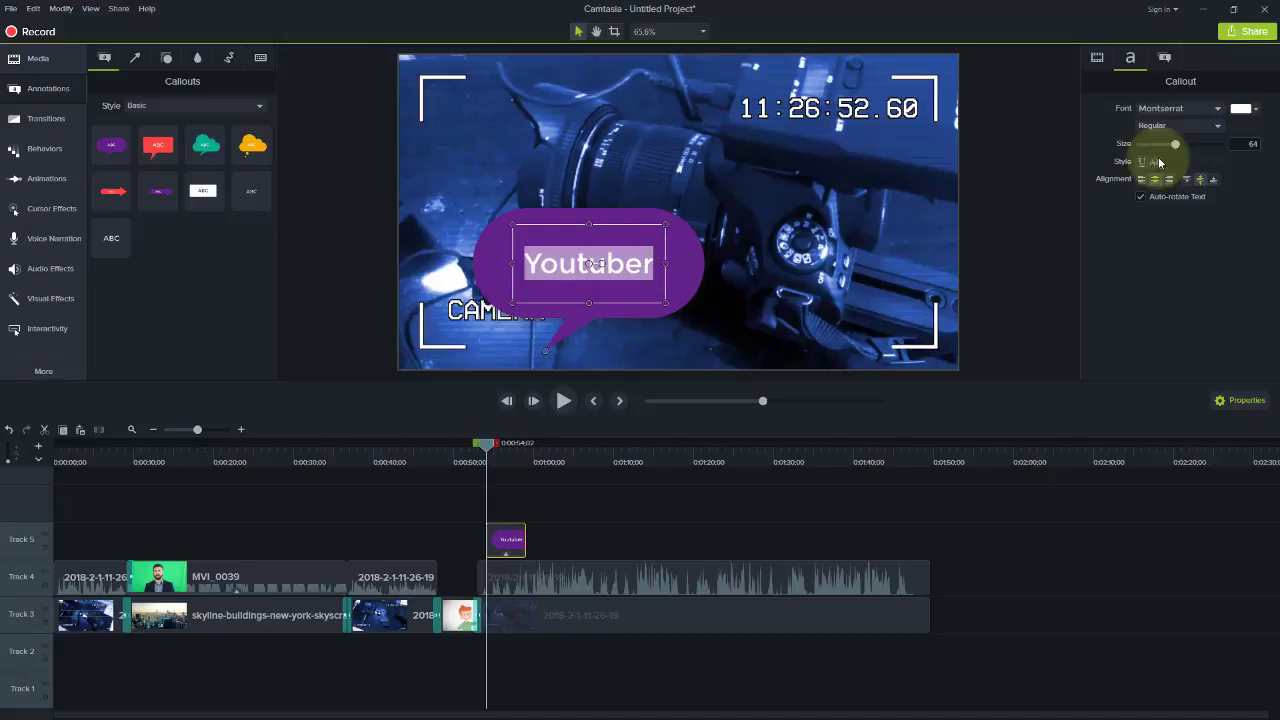
click(1246, 108)
click(1179, 150)
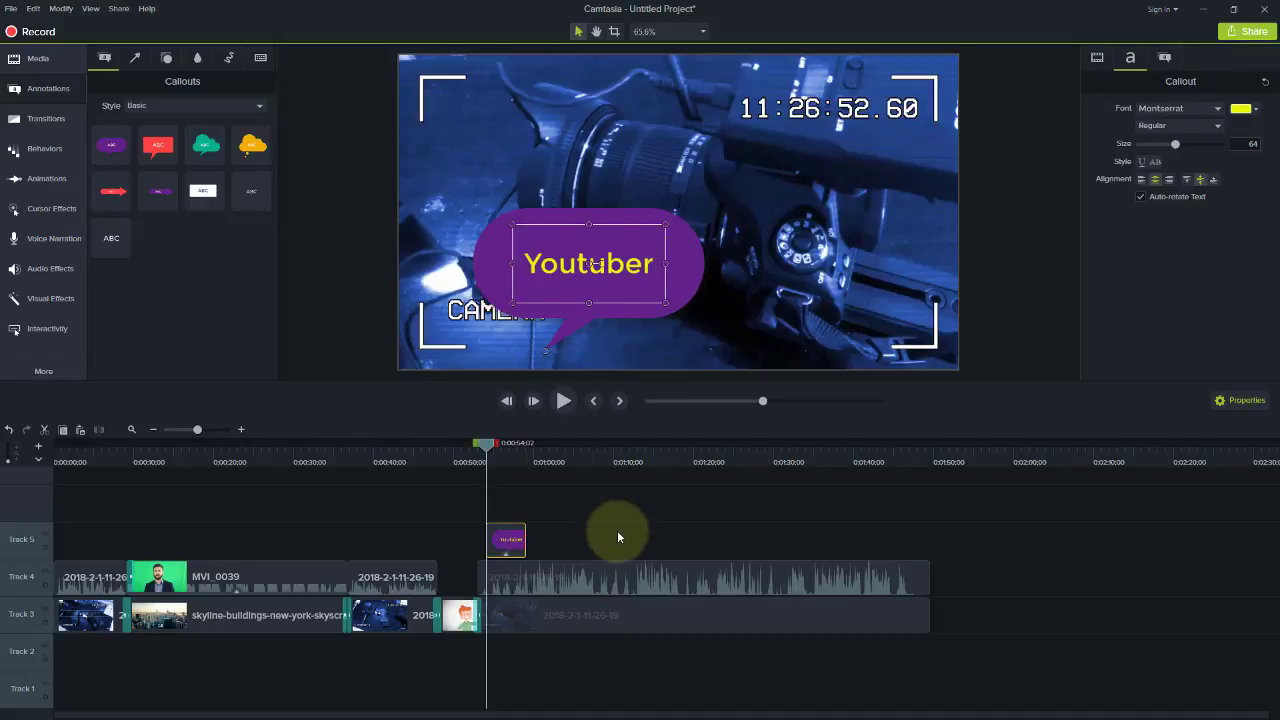
click(498, 542)
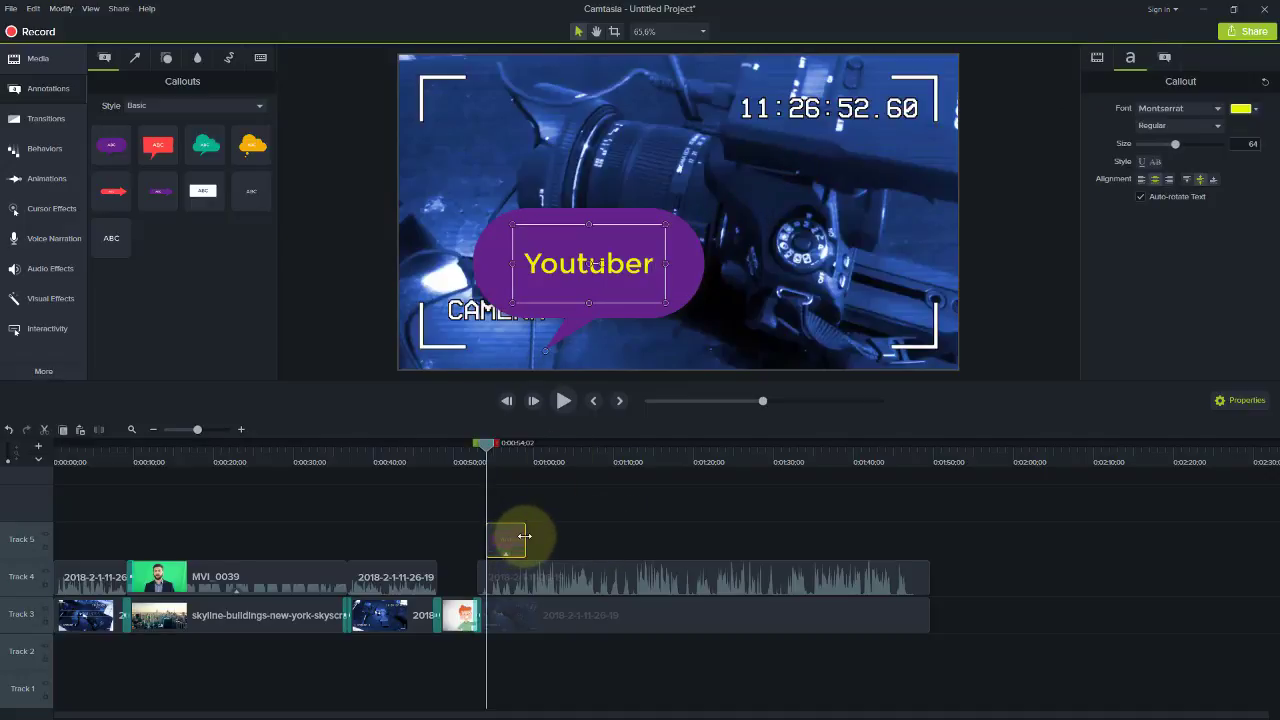
drag(524, 537, 596, 536)
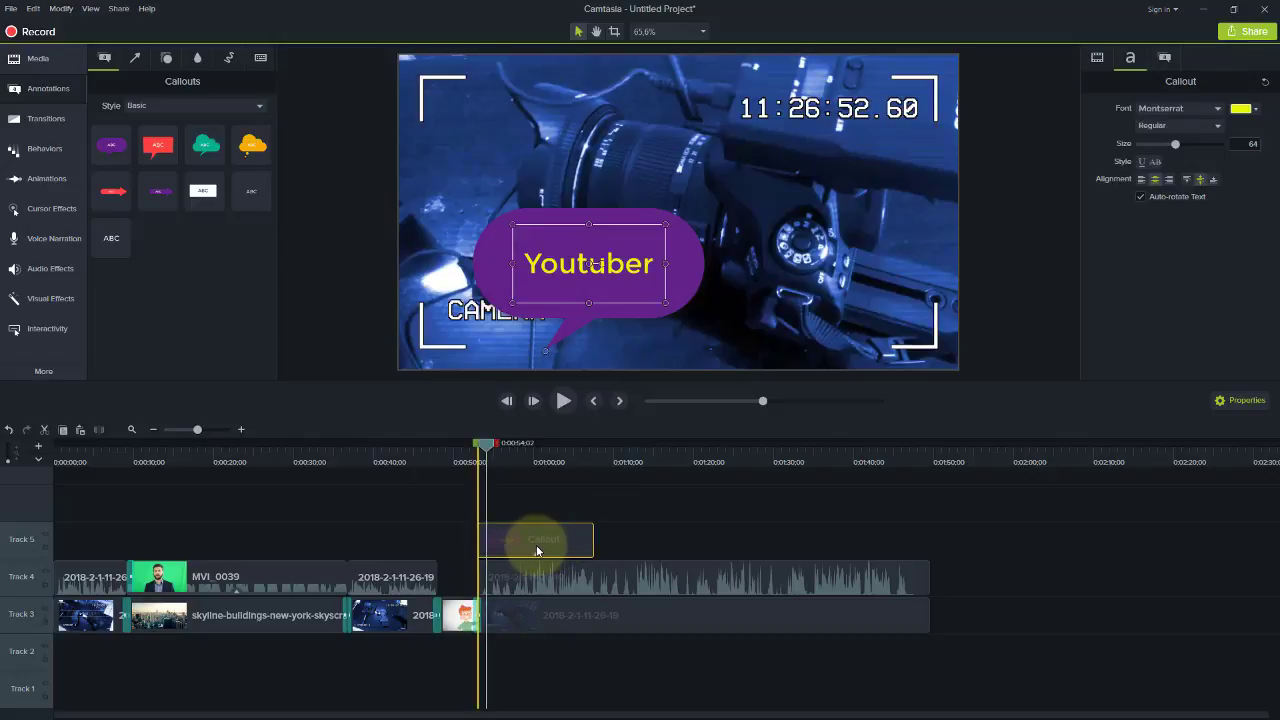
Step: Set the "Youtuber" speech bubble's text size to 72 and its font to MS Office Symbol Light
drag(486, 446, 576, 430)
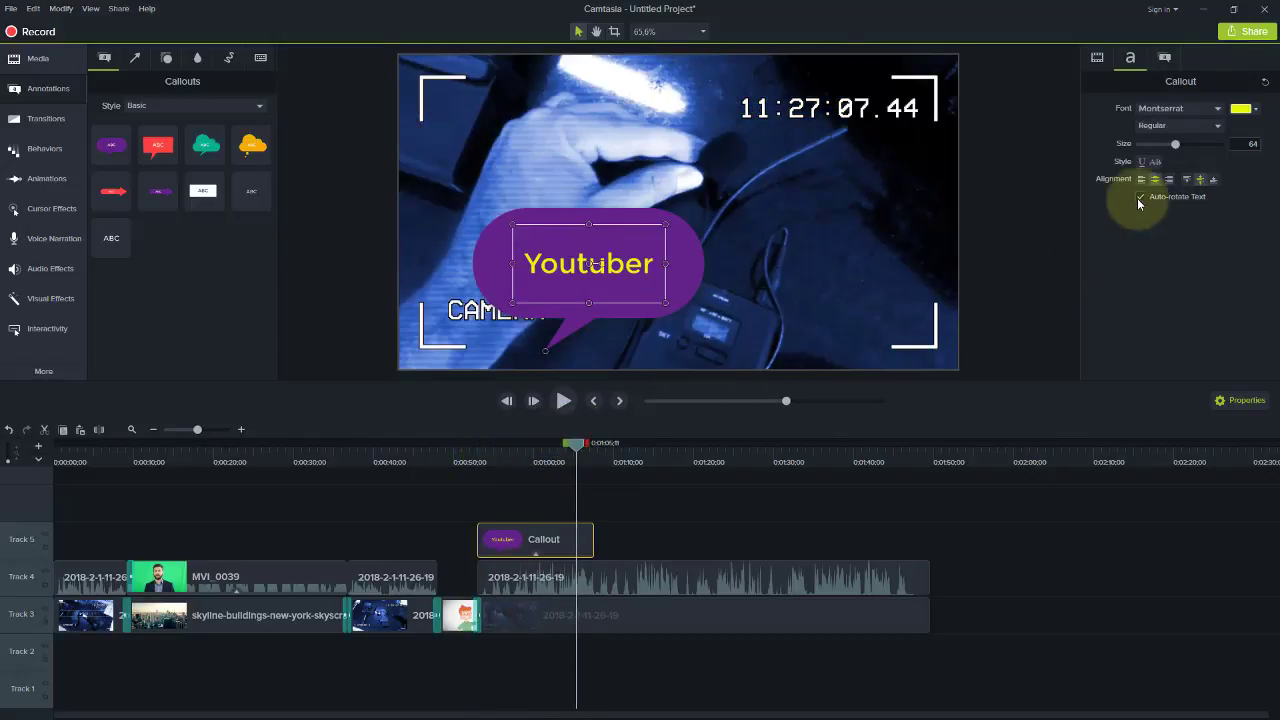
drag(1173, 143, 1185, 145)
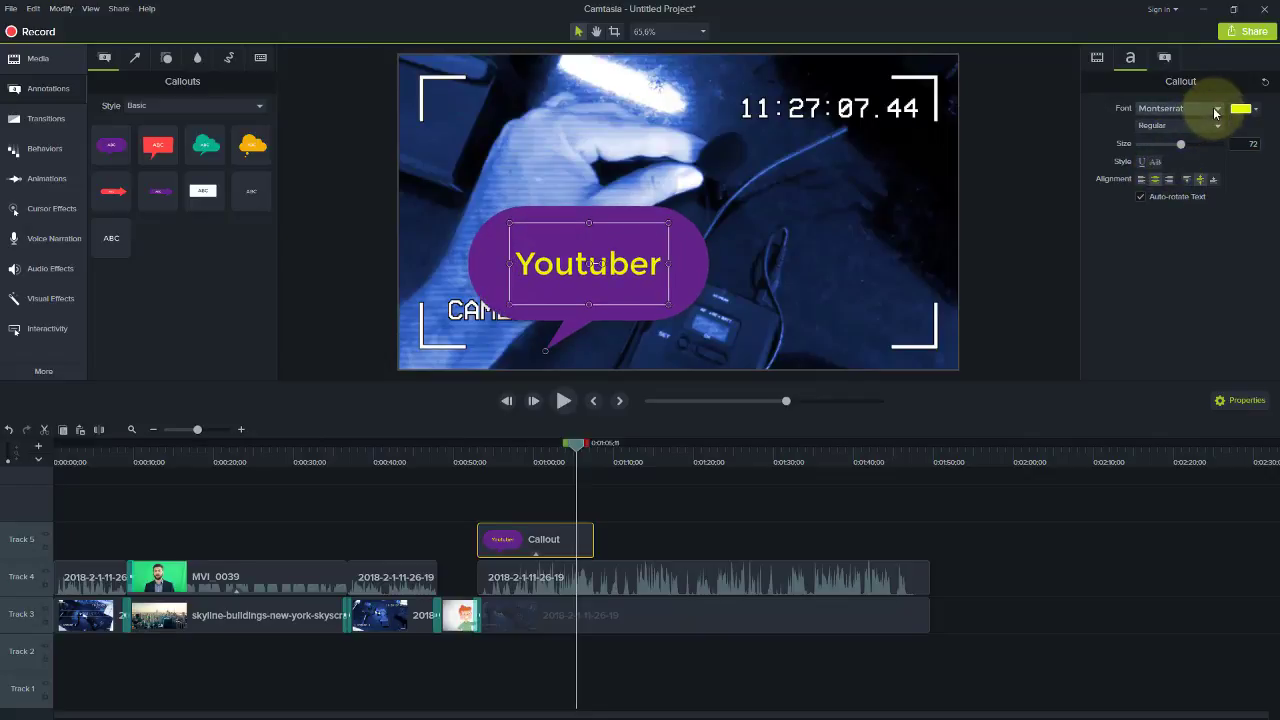
click(1210, 108)
click(1145, 182)
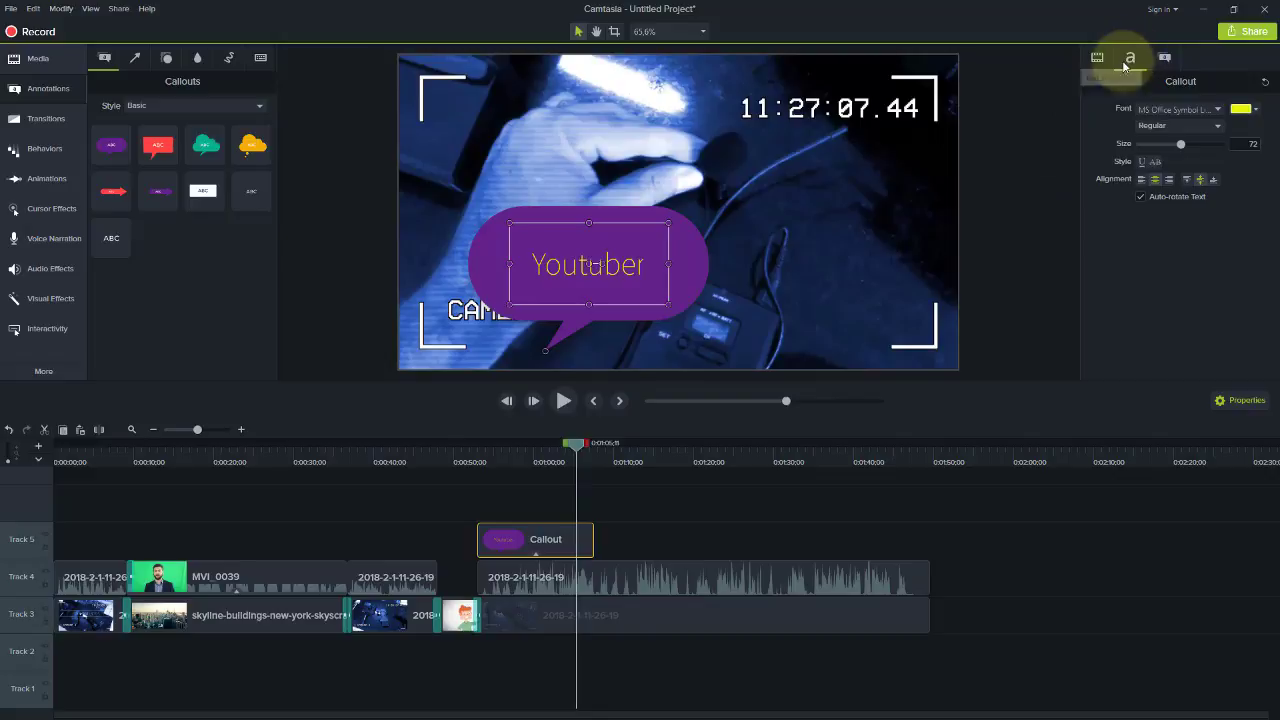
Step: Try yellow, red and purple fills on the "Youtuber" speech bubble, and settle on blue
click(1163, 58)
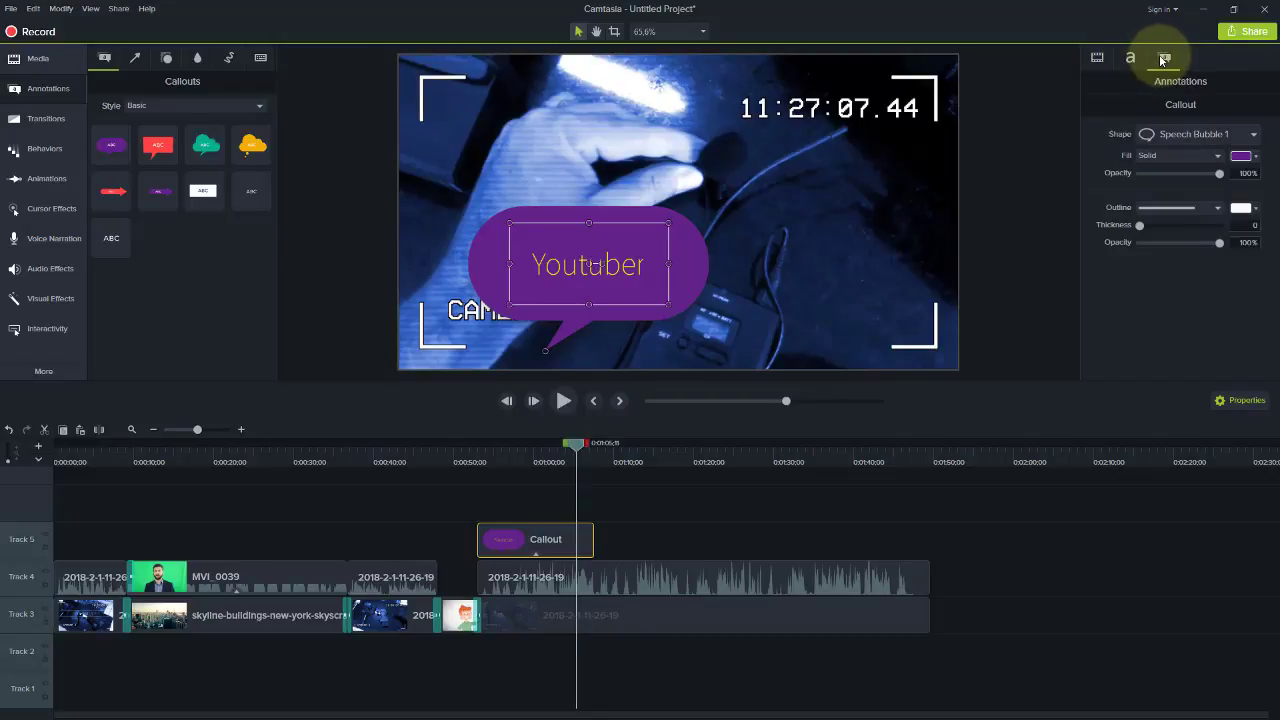
click(1248, 161)
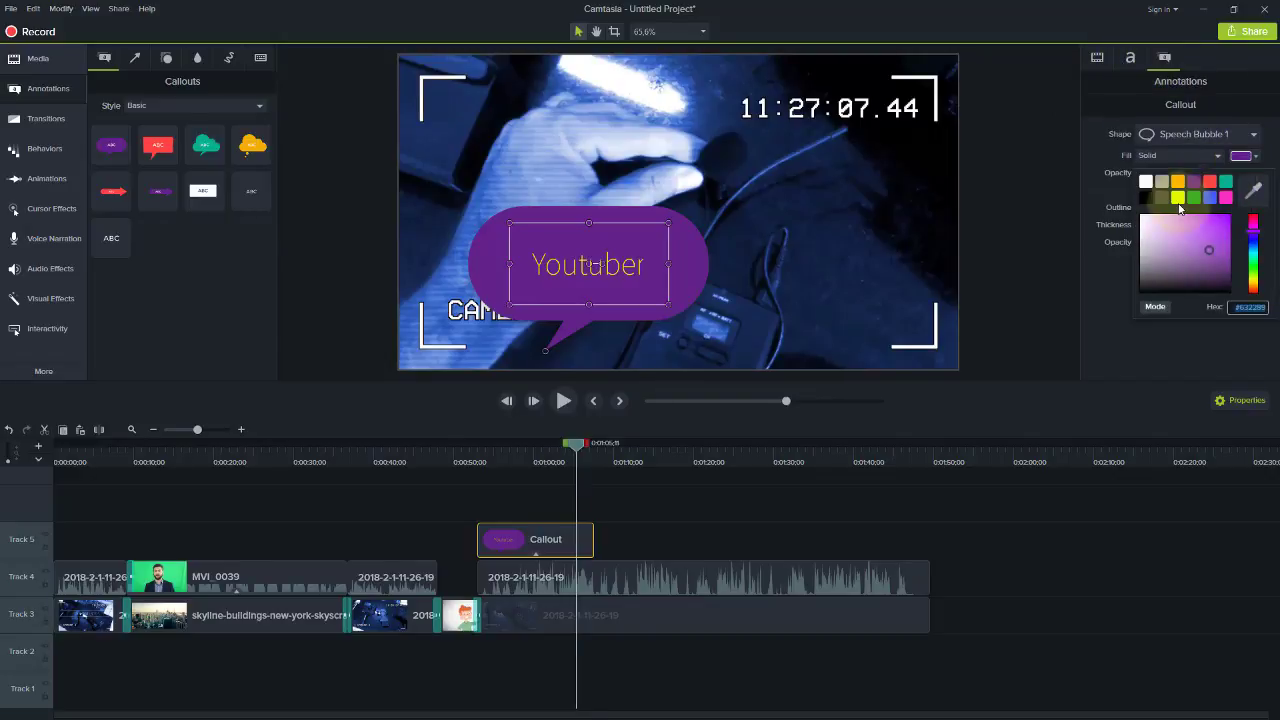
click(1175, 195)
click(1252, 162)
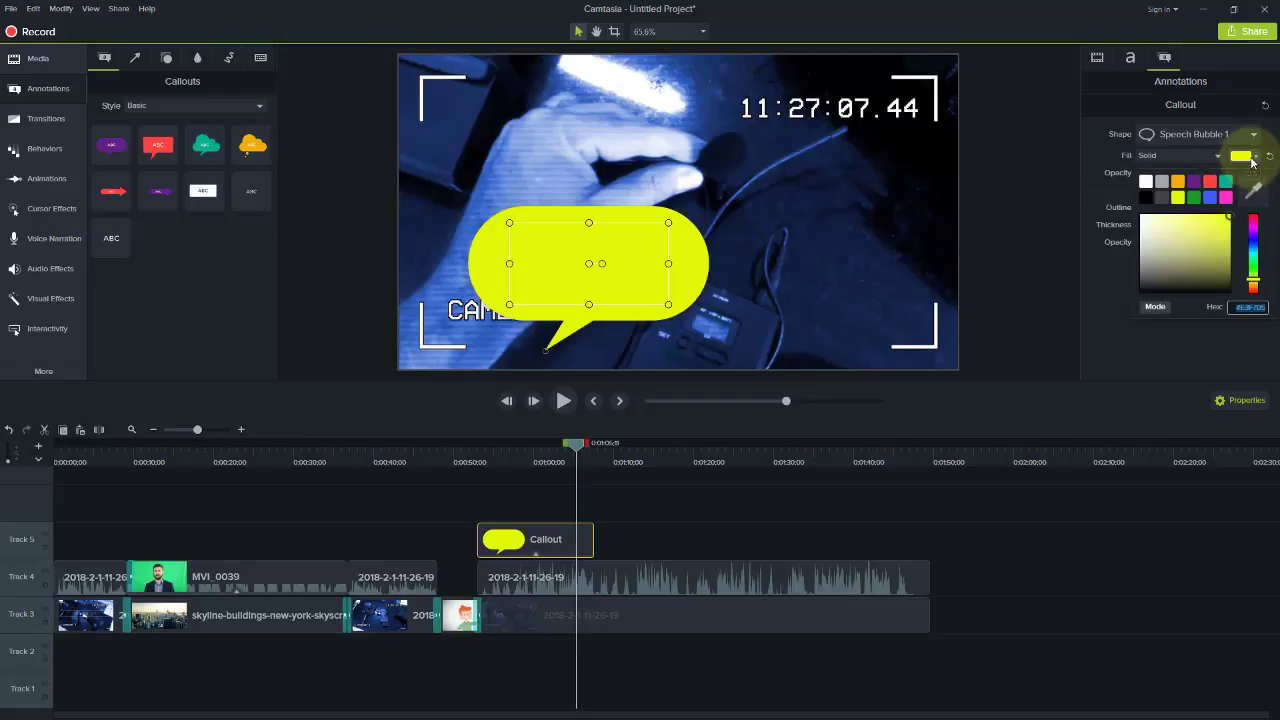
click(1190, 185)
click(1242, 157)
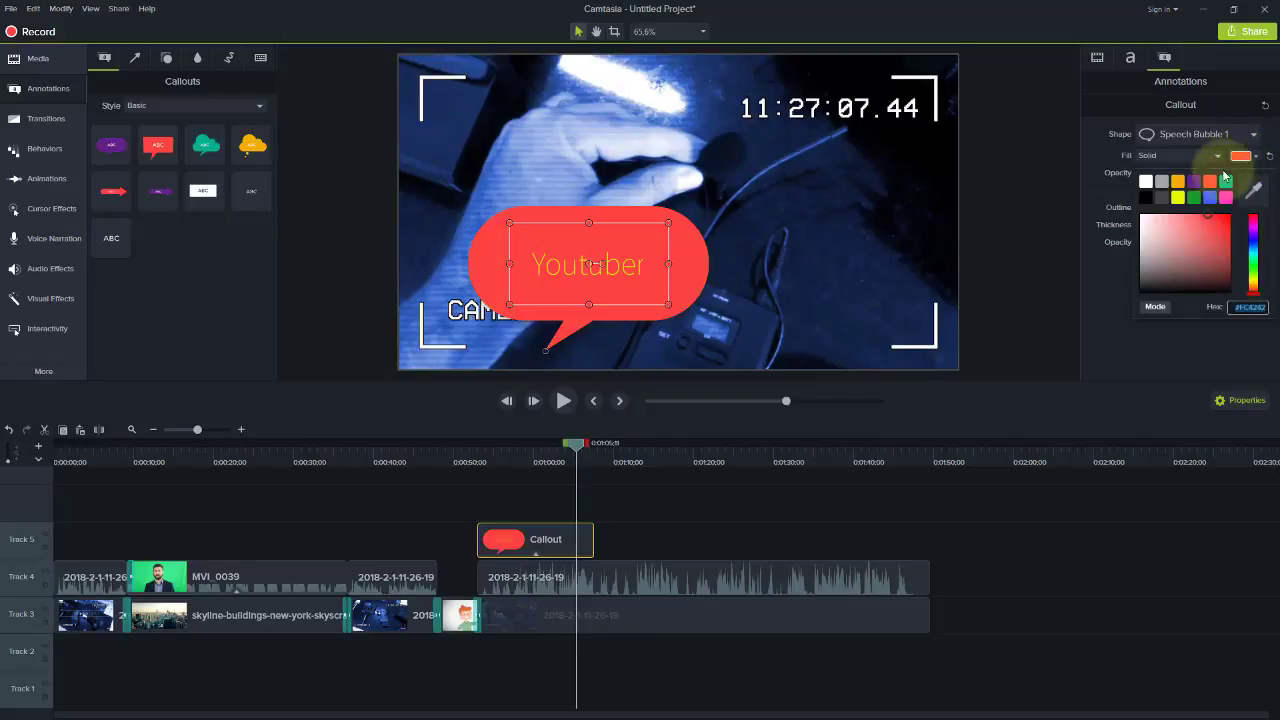
click(1193, 182)
click(1243, 158)
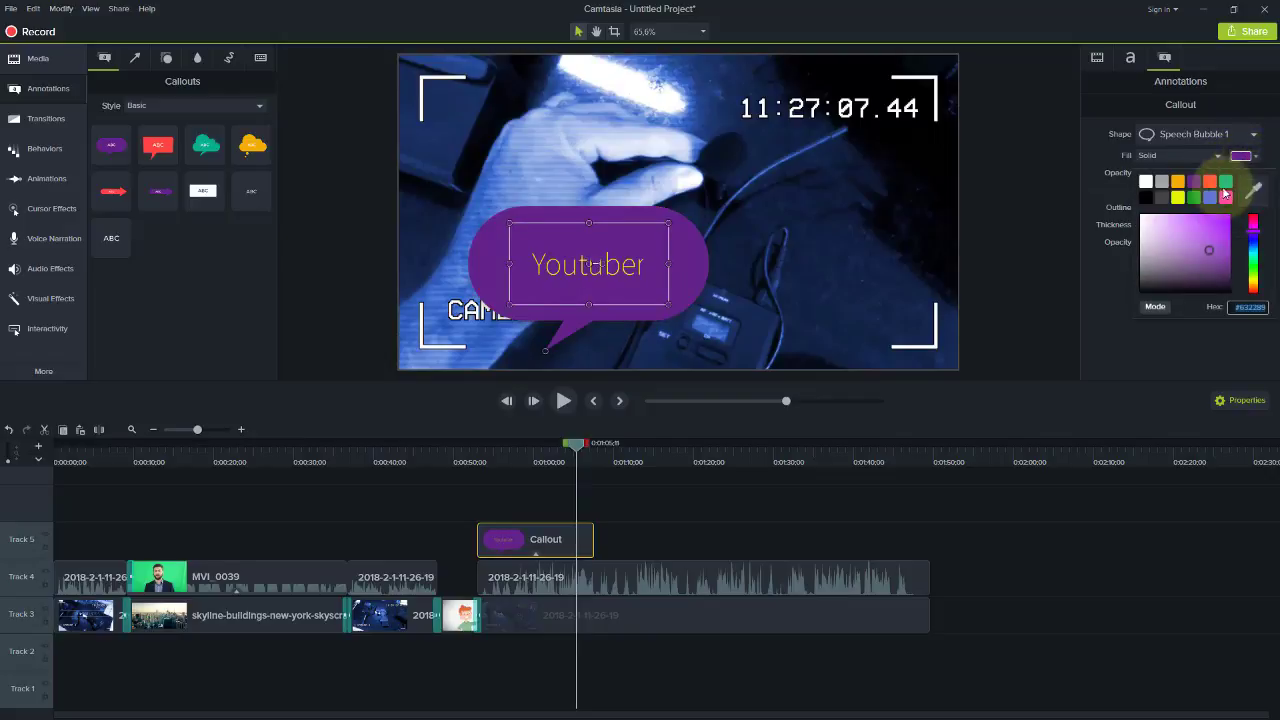
click(1211, 198)
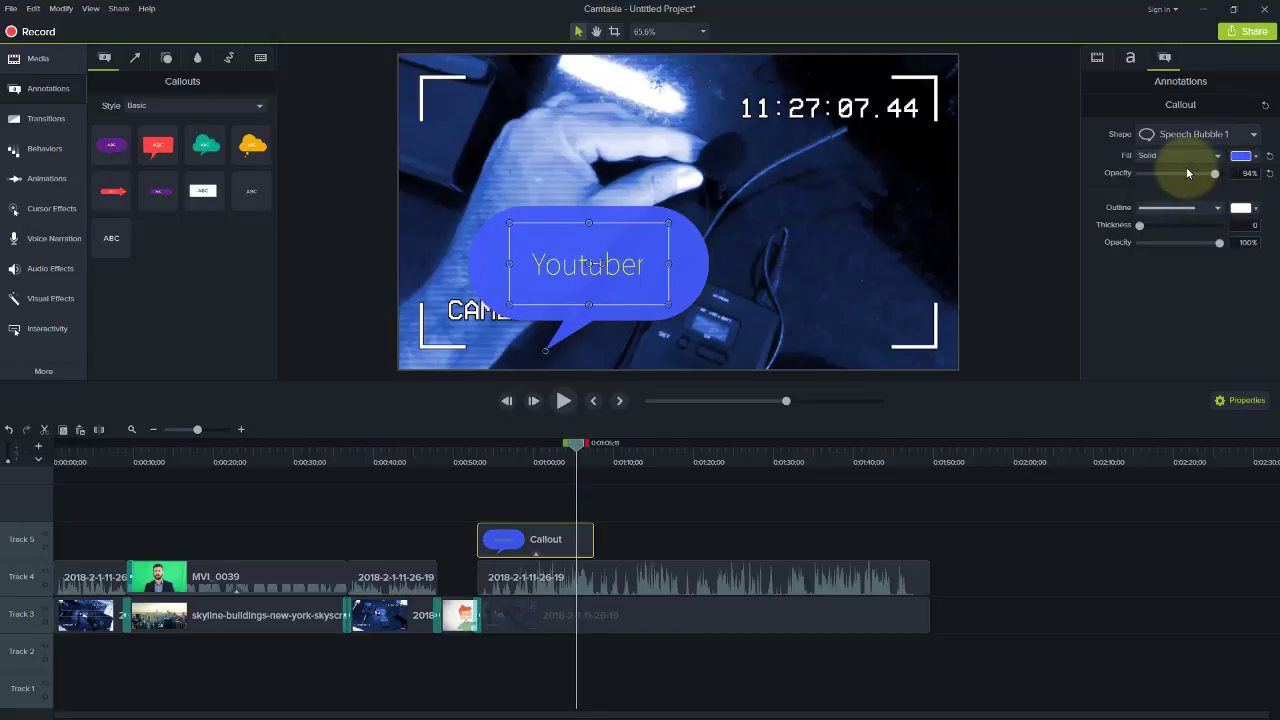
Step: Lower the speech bubble's fill opacity to 47% and give it a thin white outline of thickness 1.7
click(1177, 174)
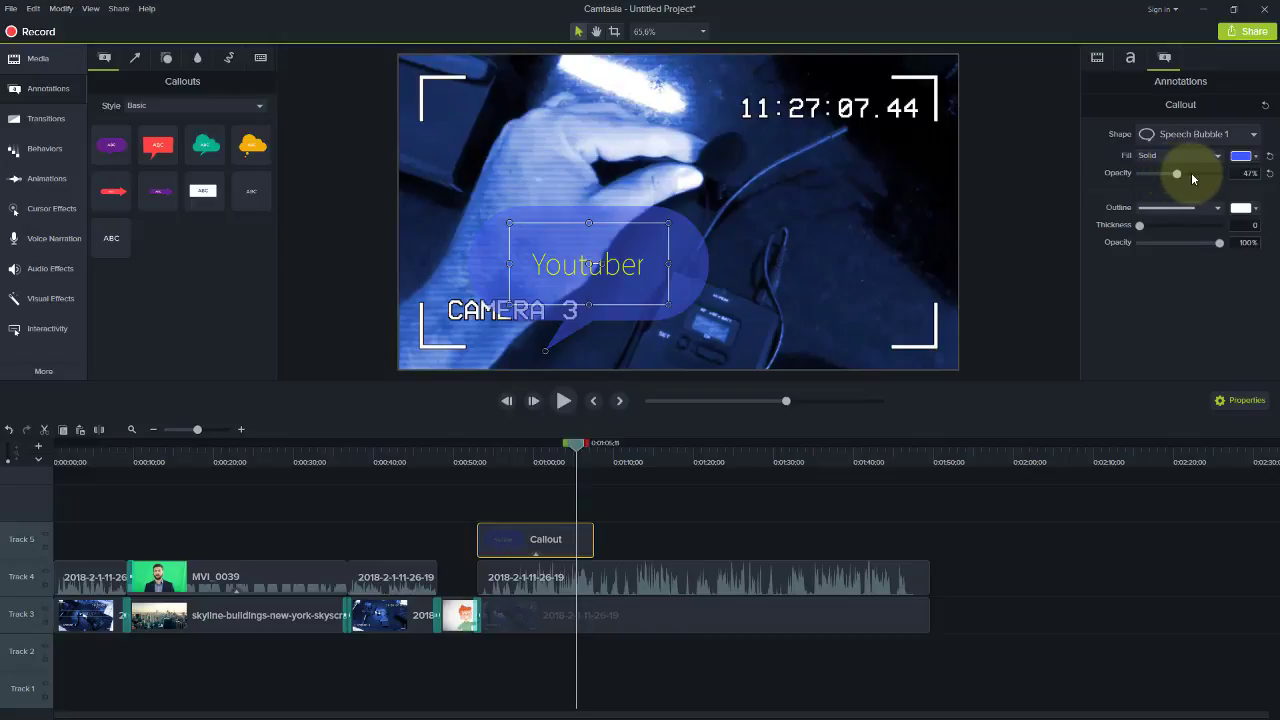
mouse_move(1139, 225)
mouse_down()
mouse_move(1158, 229)
mouse_move(1141, 225)
mouse_up()
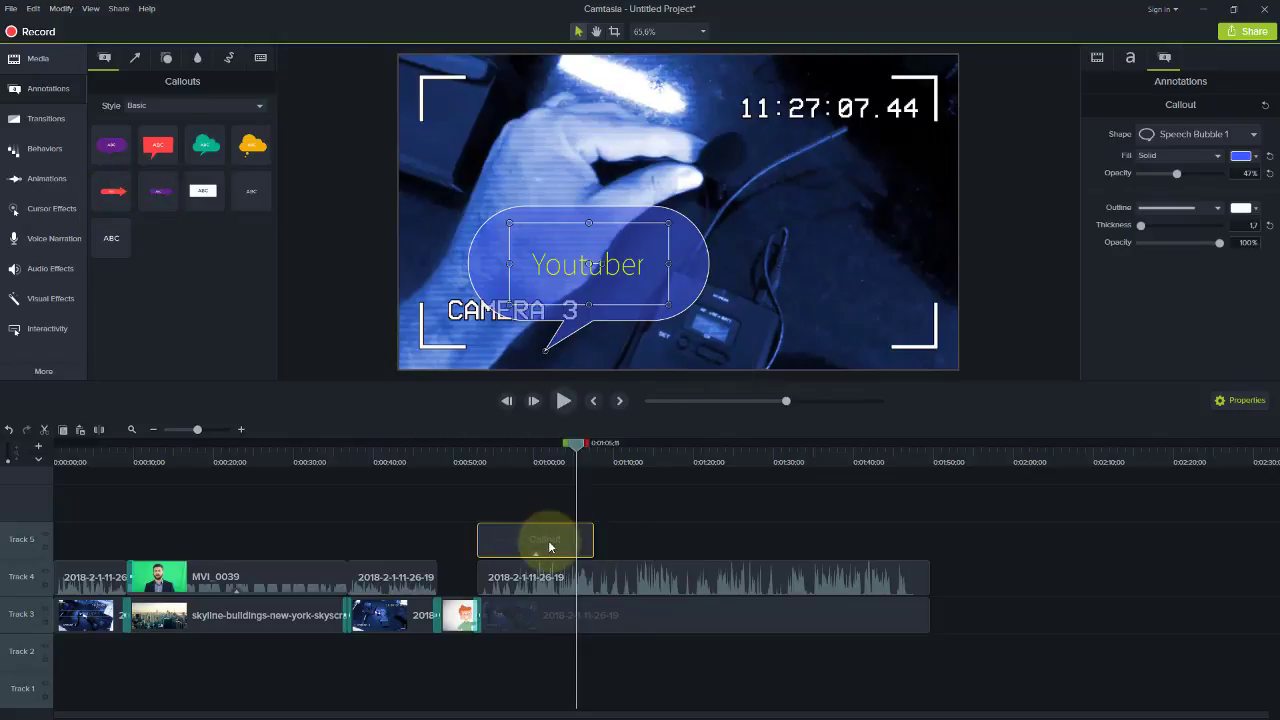
Step: Replace the speech bubble on Track 5 with a plain text callout near 0:01:00 reading "Youtuber"
key(Delete)
drag(256, 185, 529, 543)
click(533, 460)
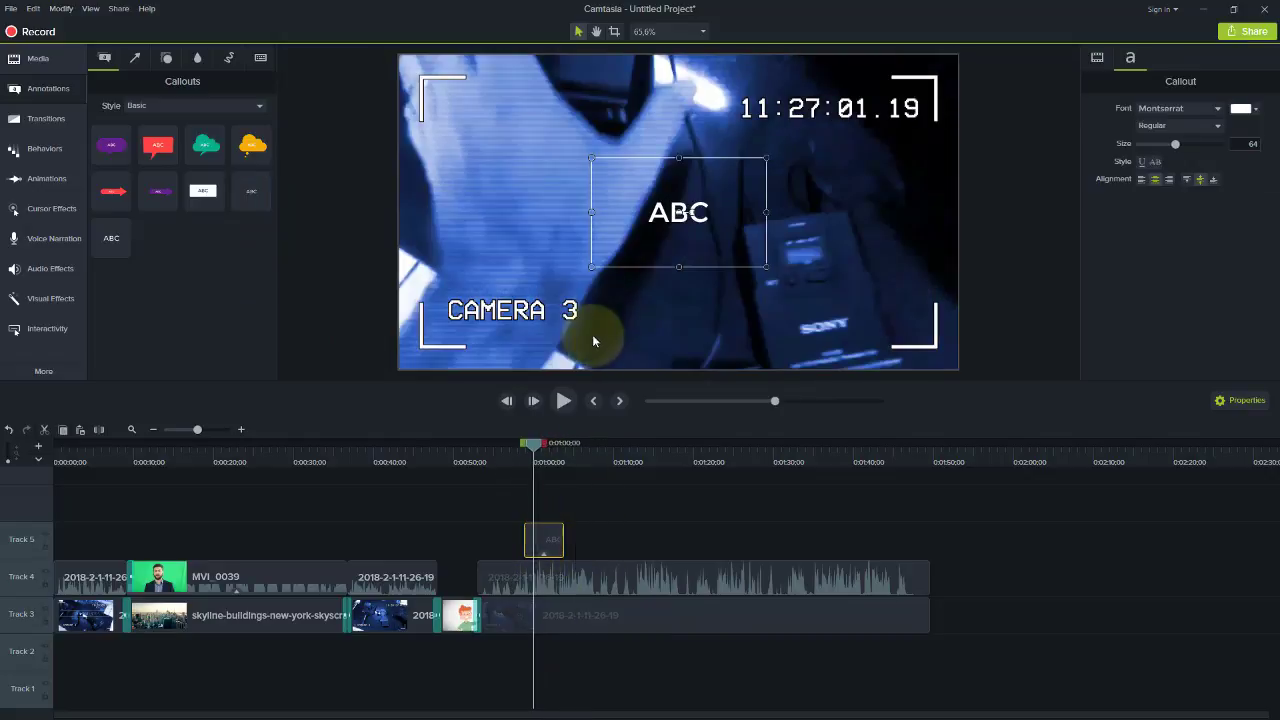
double_click(688, 213)
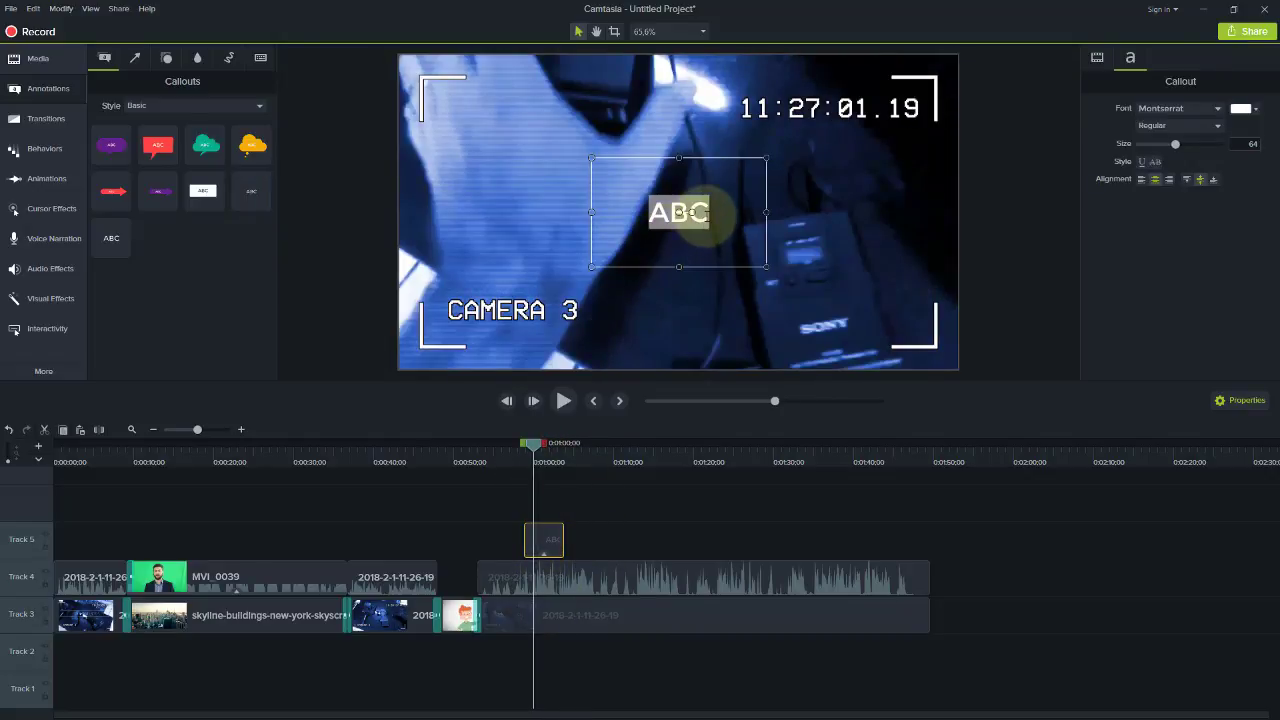
text(Youtuber)
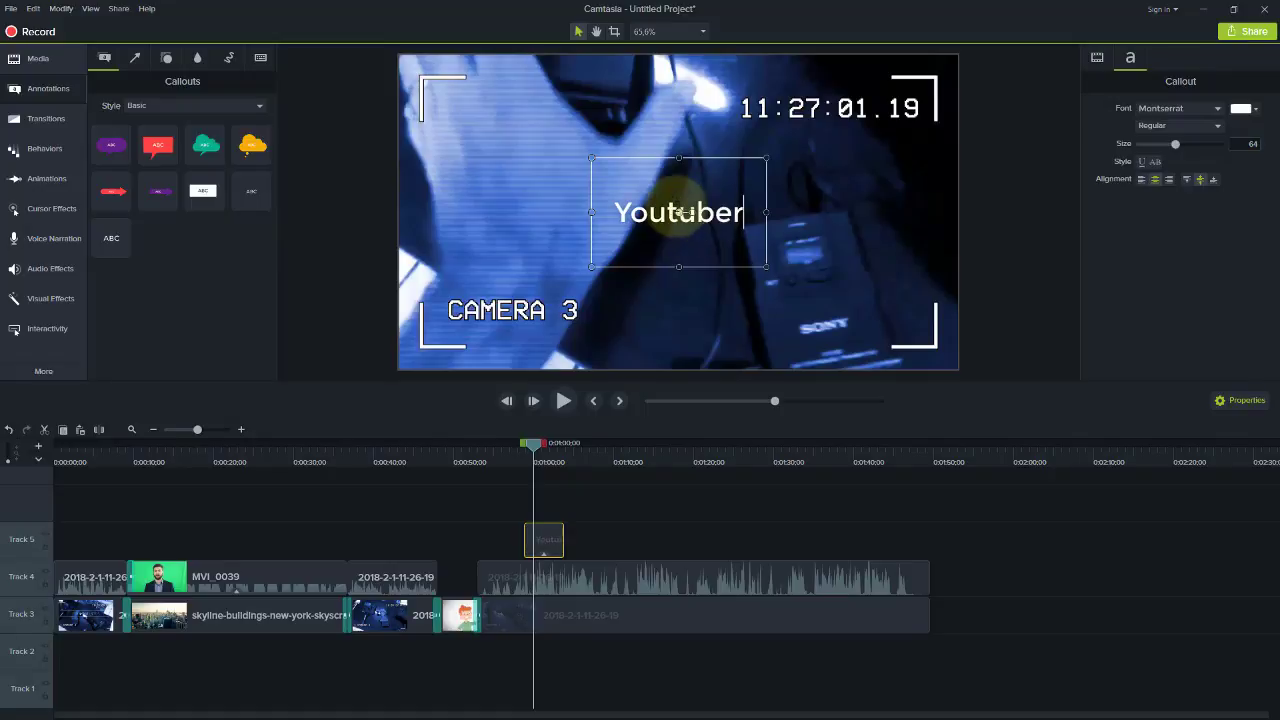
click(658, 490)
click(543, 534)
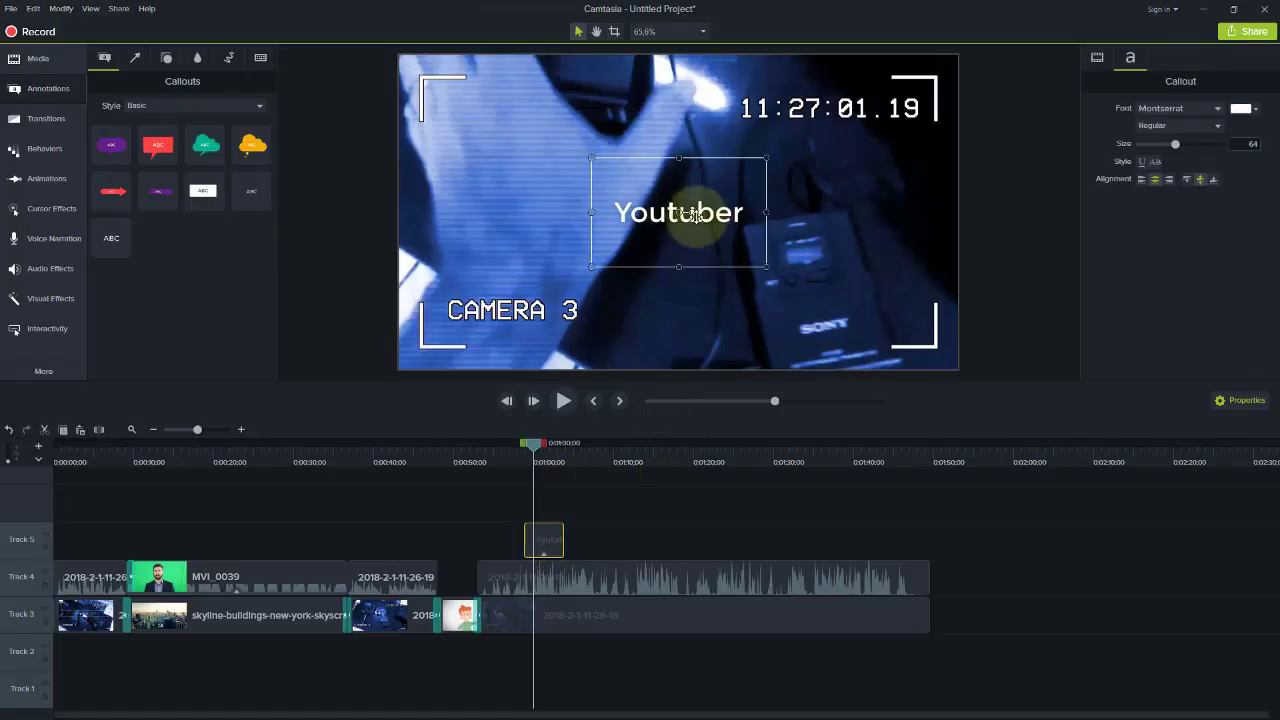
Step: Move the "Youtuber" text to the upper-left area of the video frame and lengthen its clip on Track 5
drag(695, 215, 538, 130)
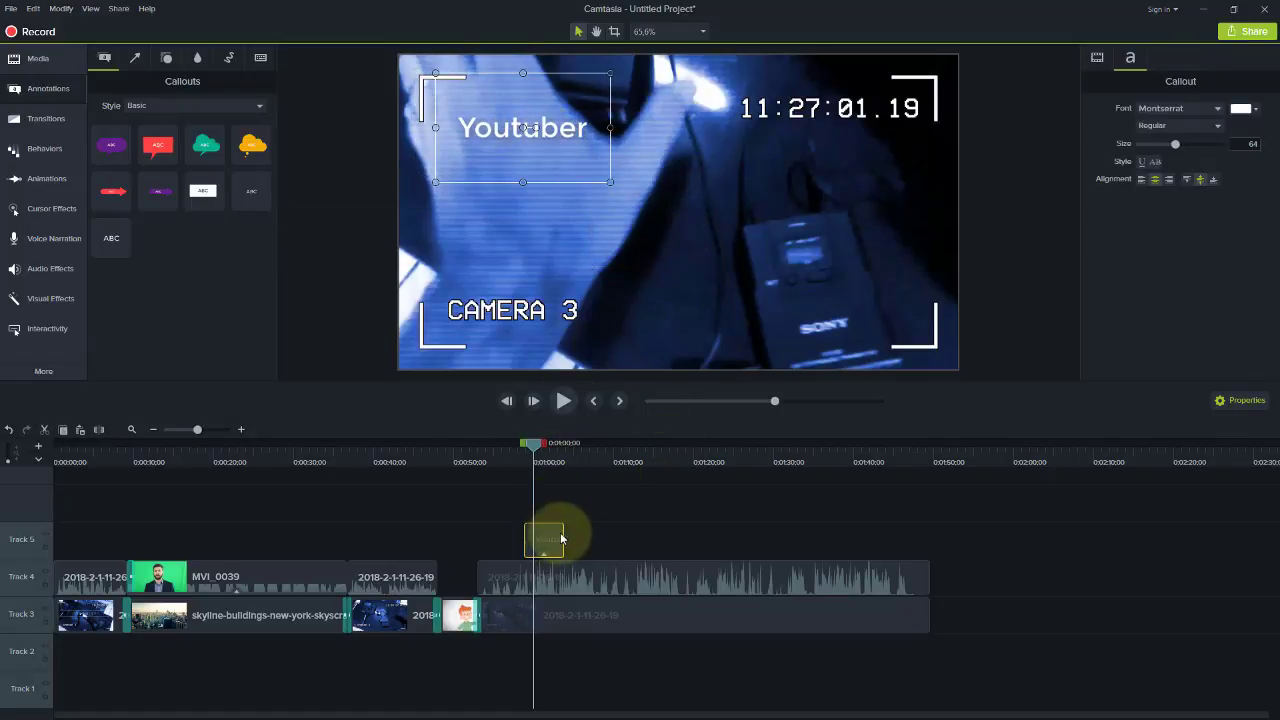
drag(563, 532, 587, 532)
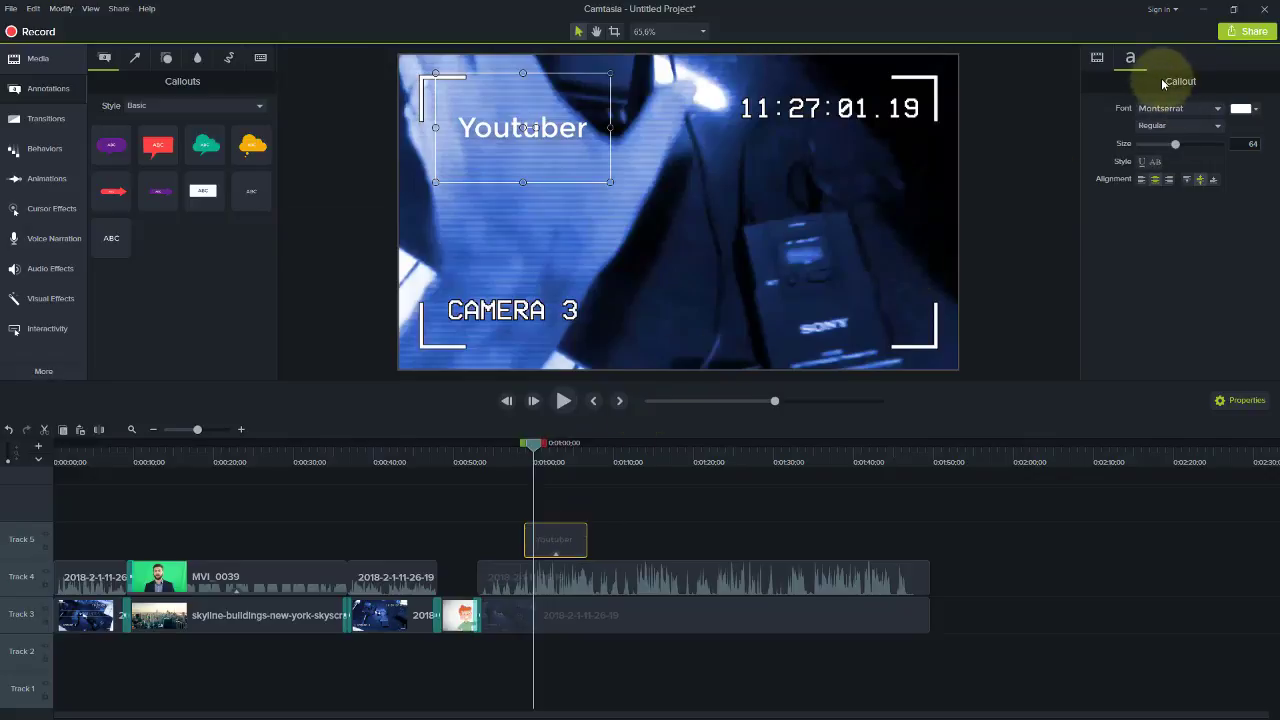
Step: Change the "Youtuber" text color to bright green (#10ED1F) and its font to an MS Office Symbol variant
click(1242, 108)
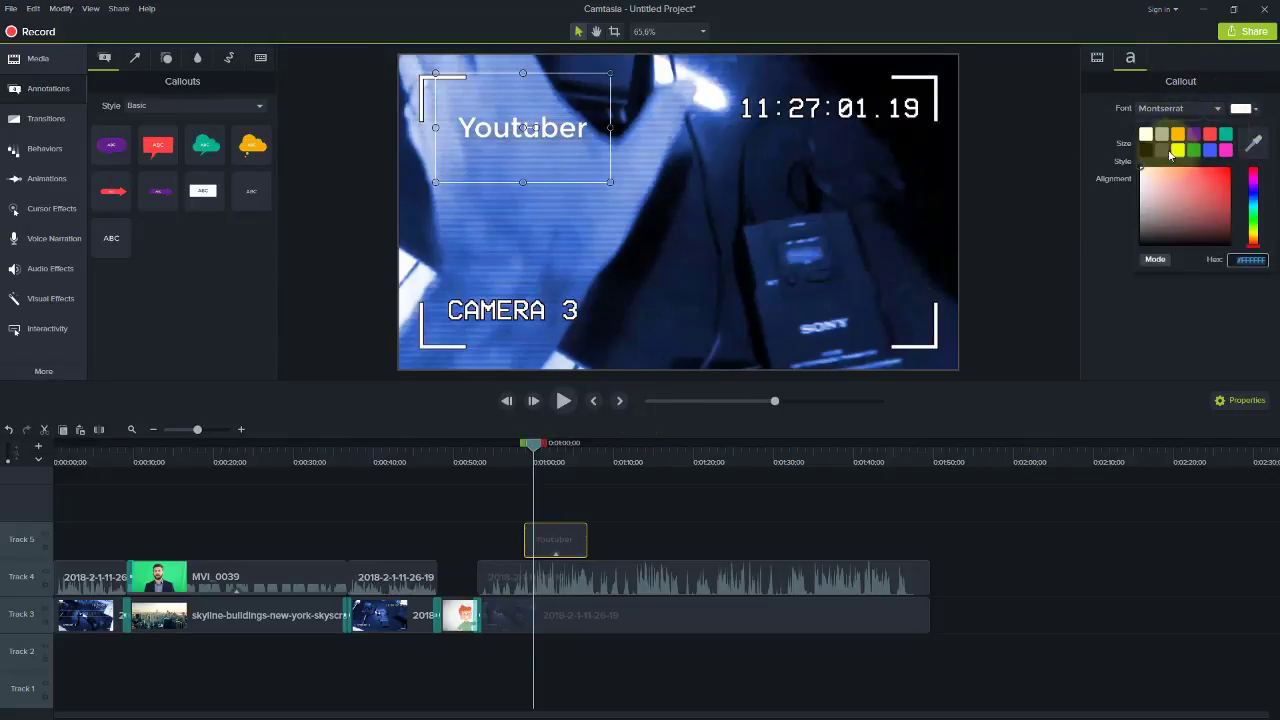
click(1242, 108)
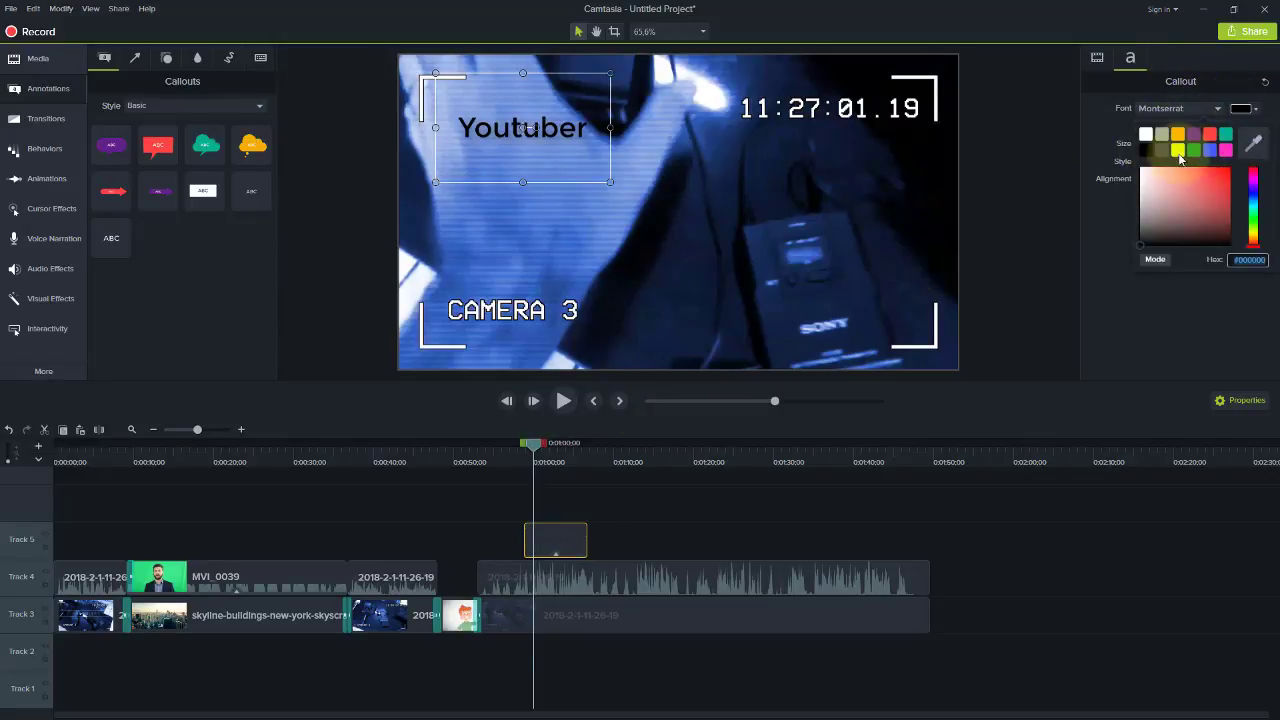
click(1180, 150)
click(1242, 108)
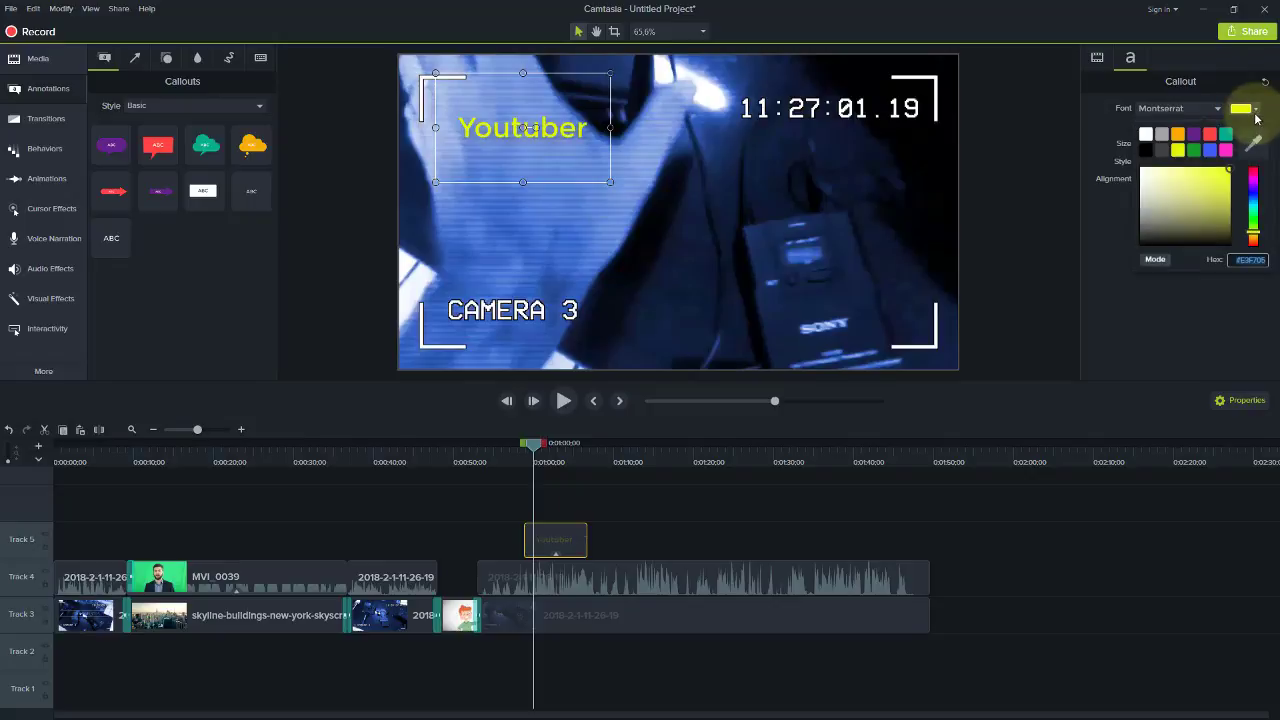
click(1253, 182)
drag(1253, 182, 1225, 196)
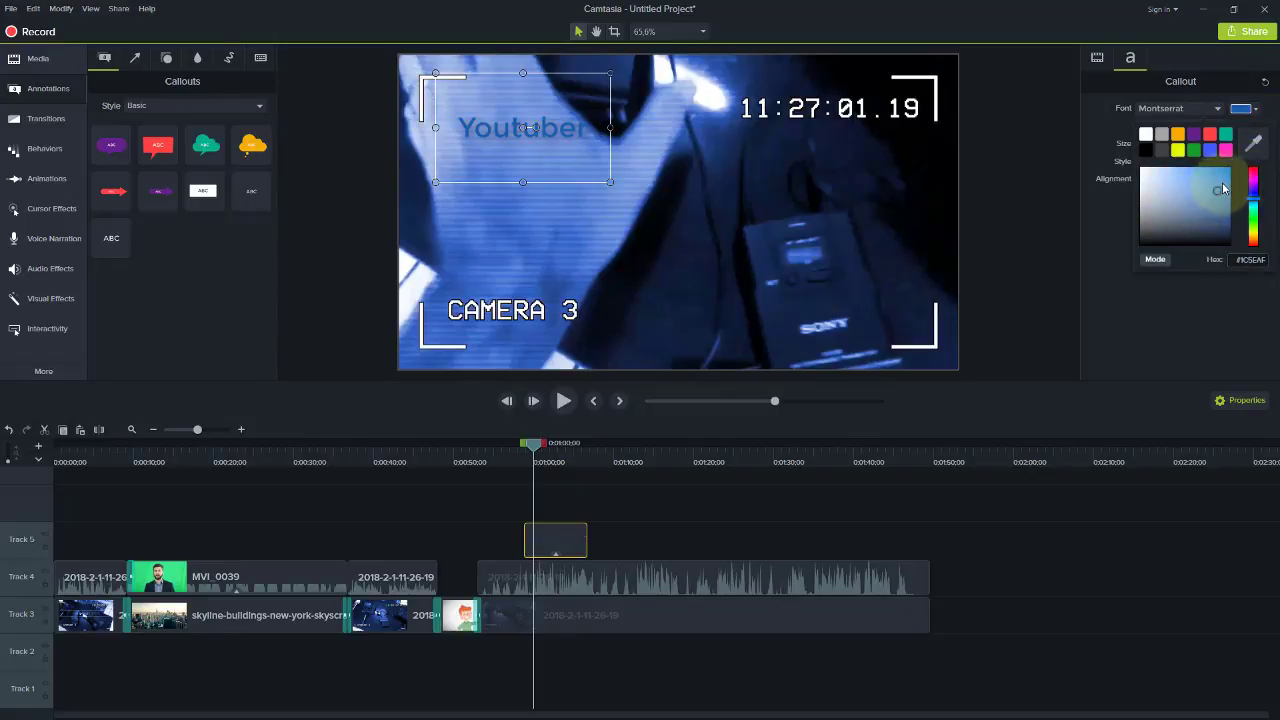
click(1253, 217)
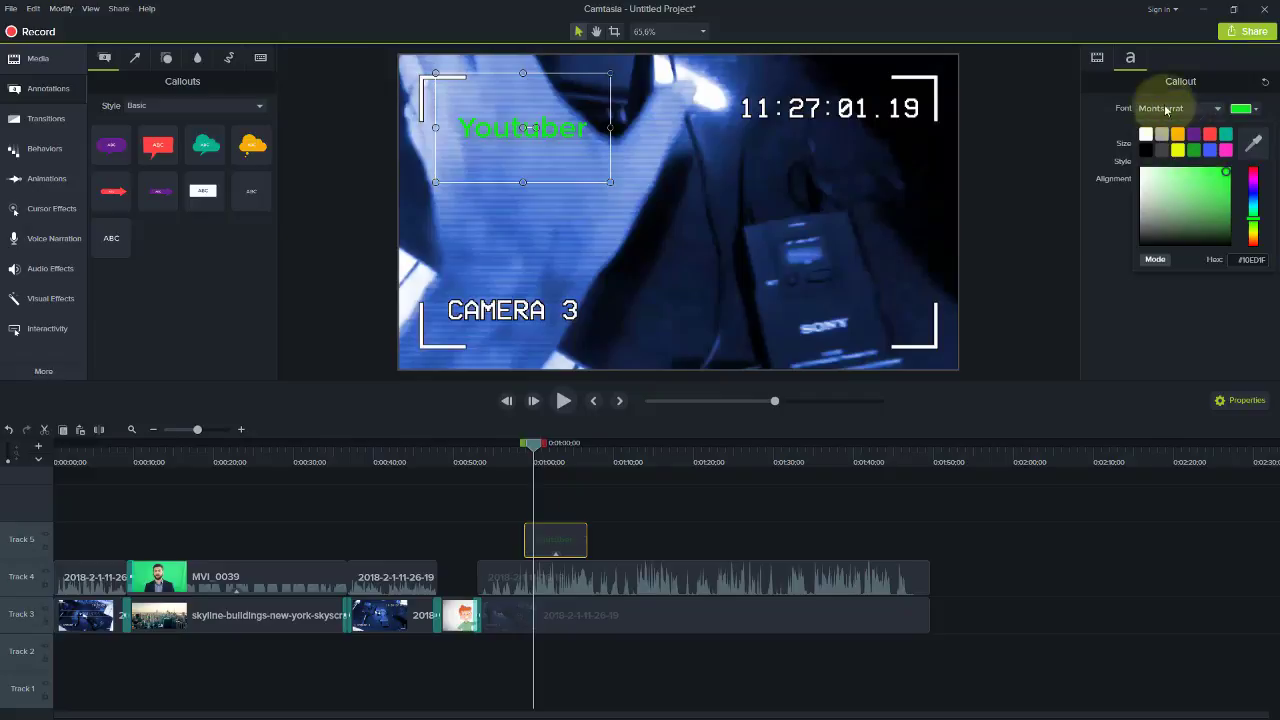
click(1057, 120)
click(601, 149)
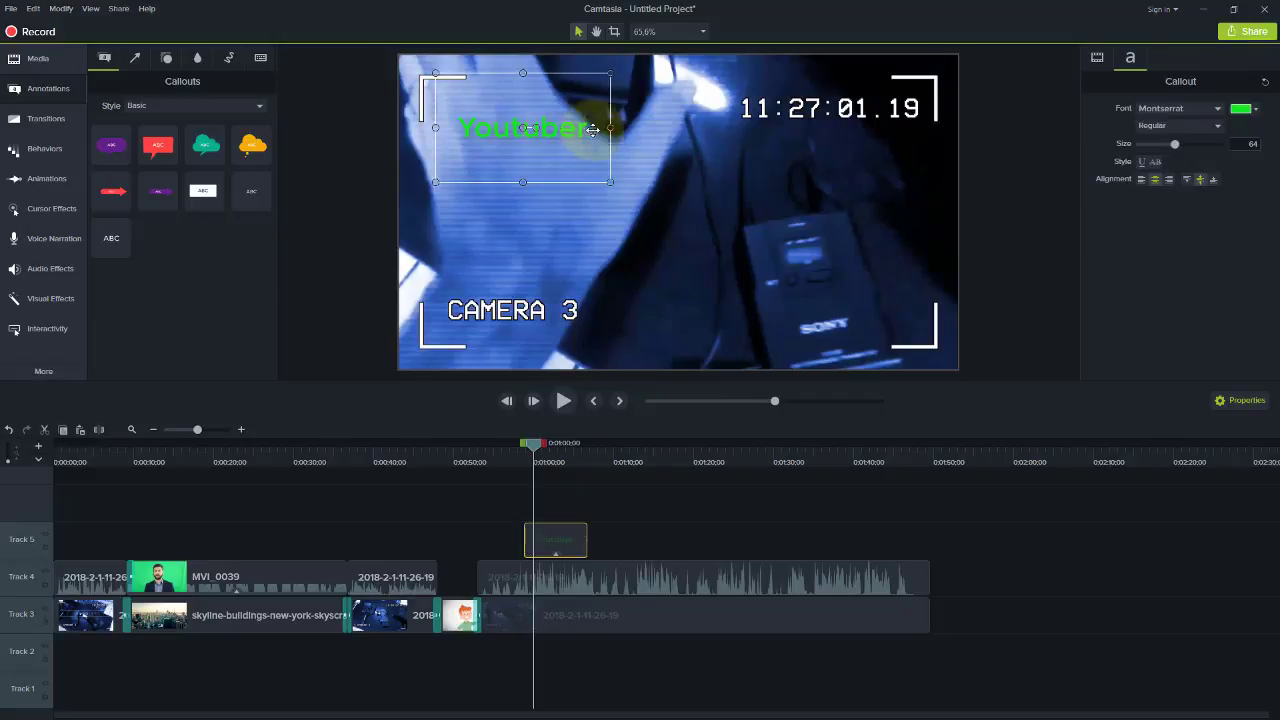
click(1178, 108)
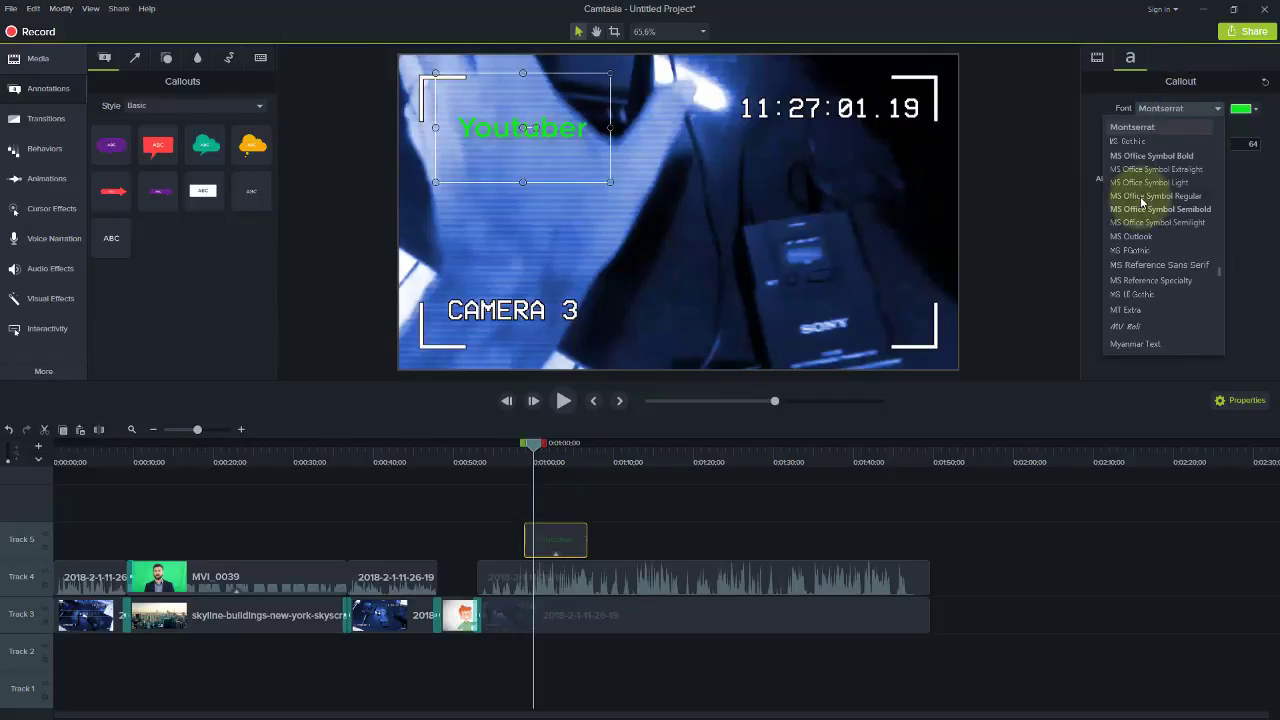
click(1140, 200)
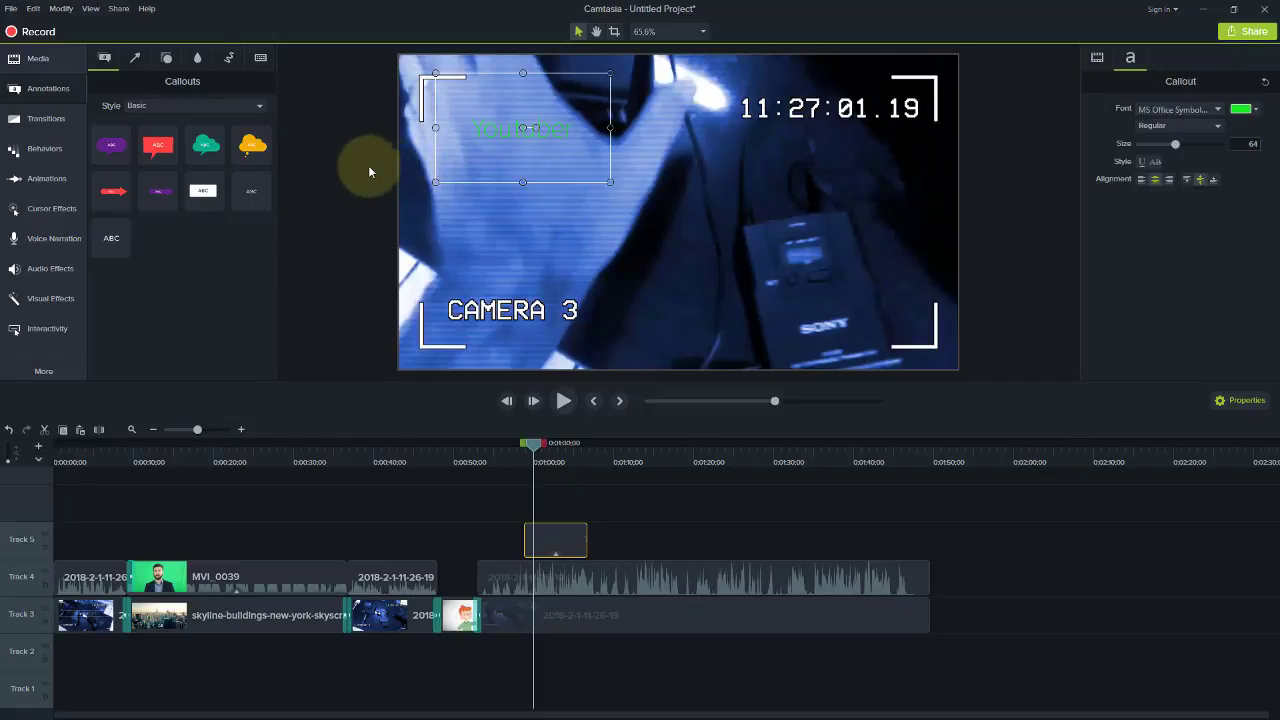
Step: Apply the Jump And Fall behavior to the "Youtuber" text clip on Track 5 and play it
click(50, 180)
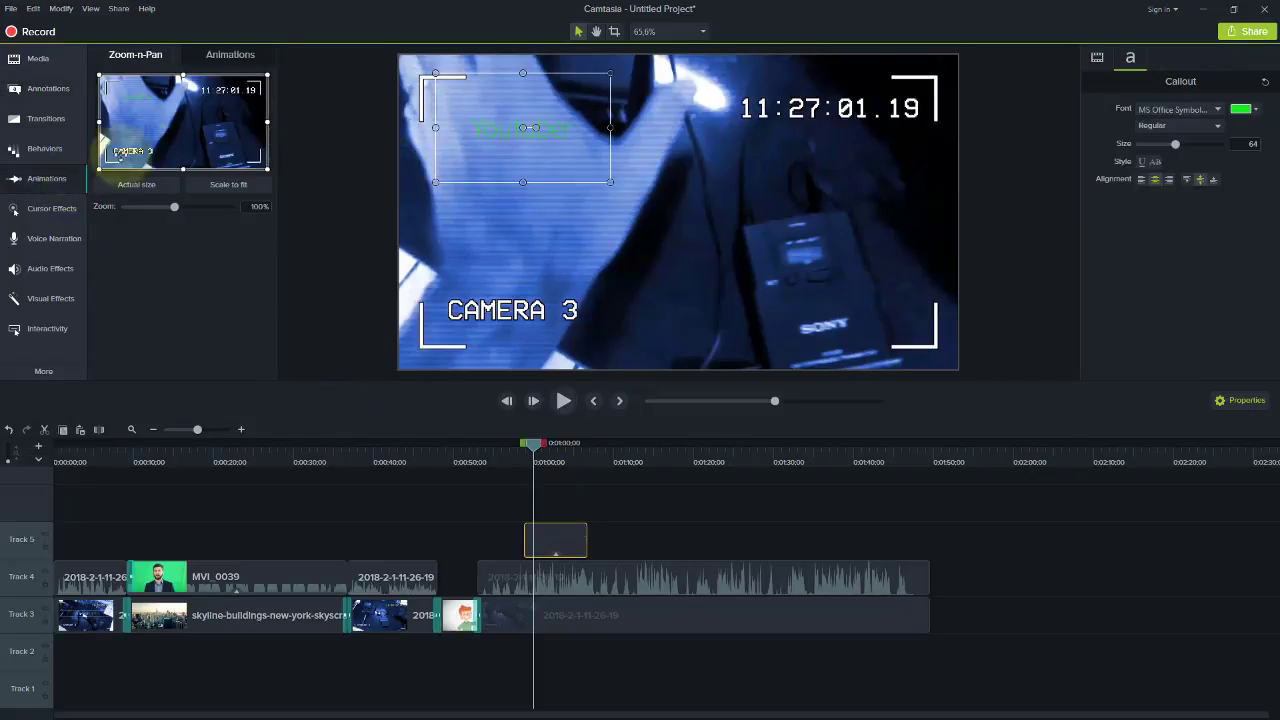
click(40, 152)
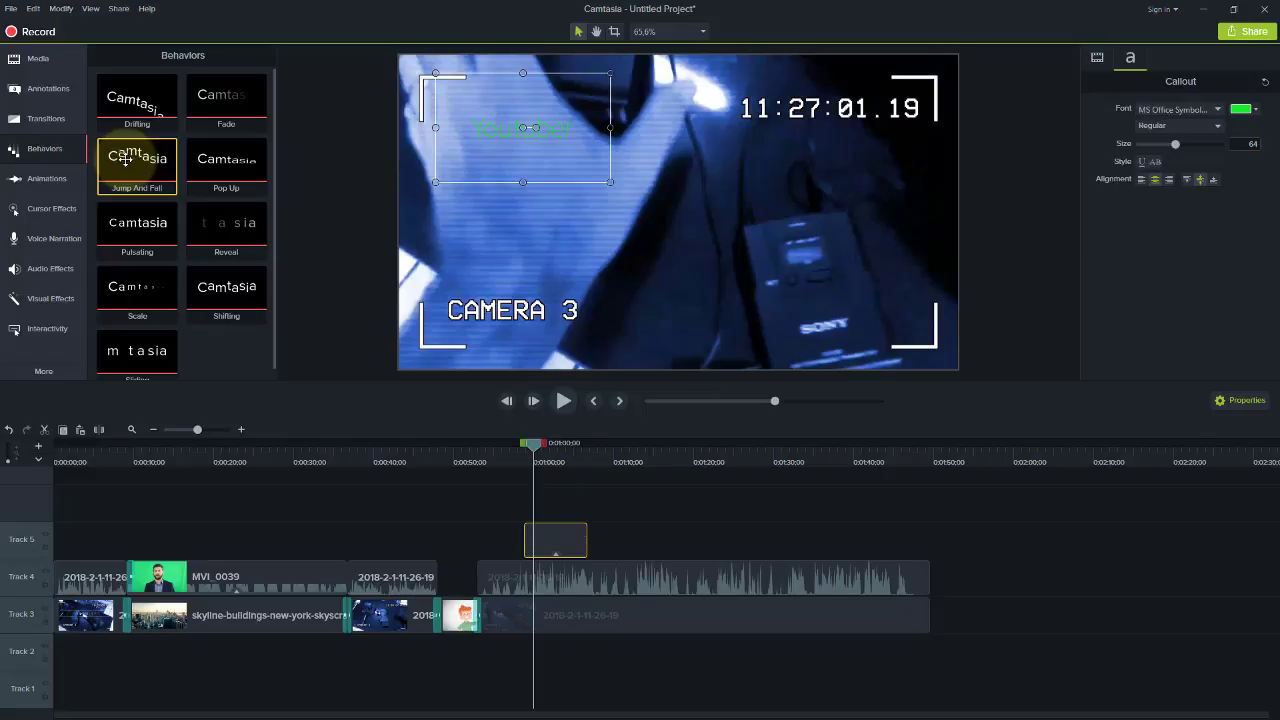
drag(126, 158, 557, 542)
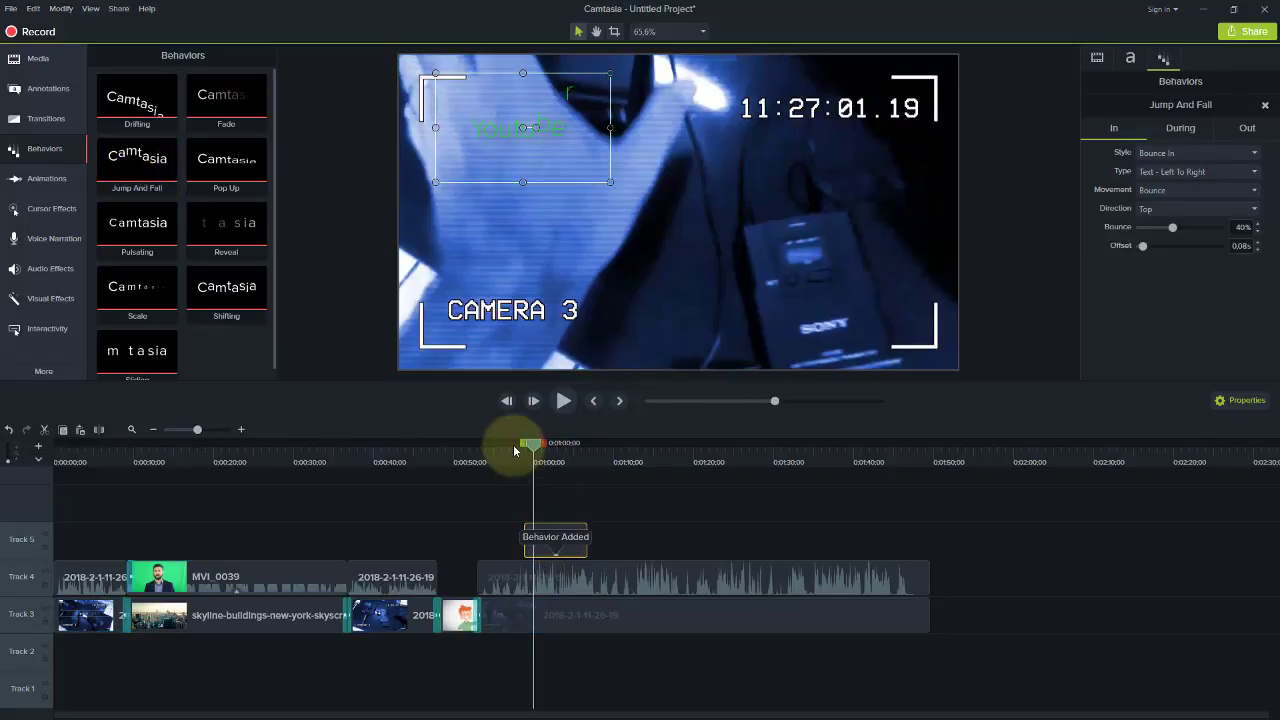
click(515, 448)
key(space)
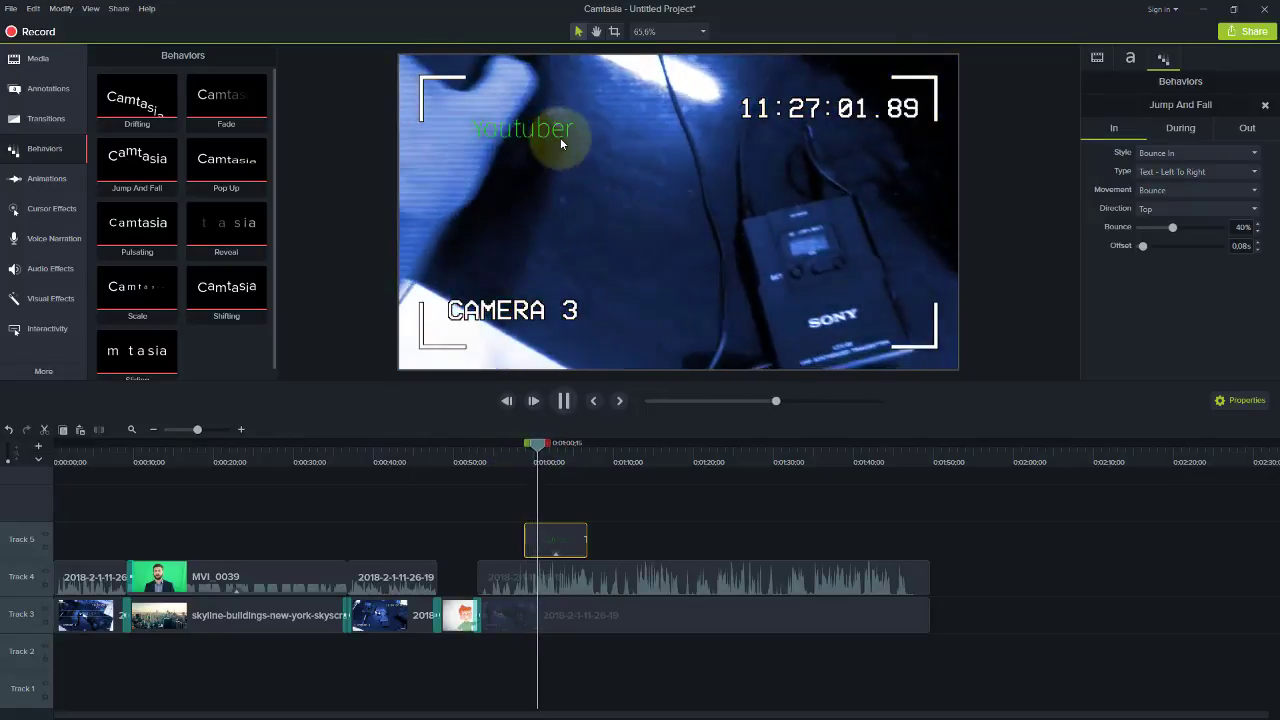
click(563, 400)
Step: Move the "Youtuber" text to the lower-right corner of the video frame, and add and play a Reveal behavior
drag(545, 130, 898, 319)
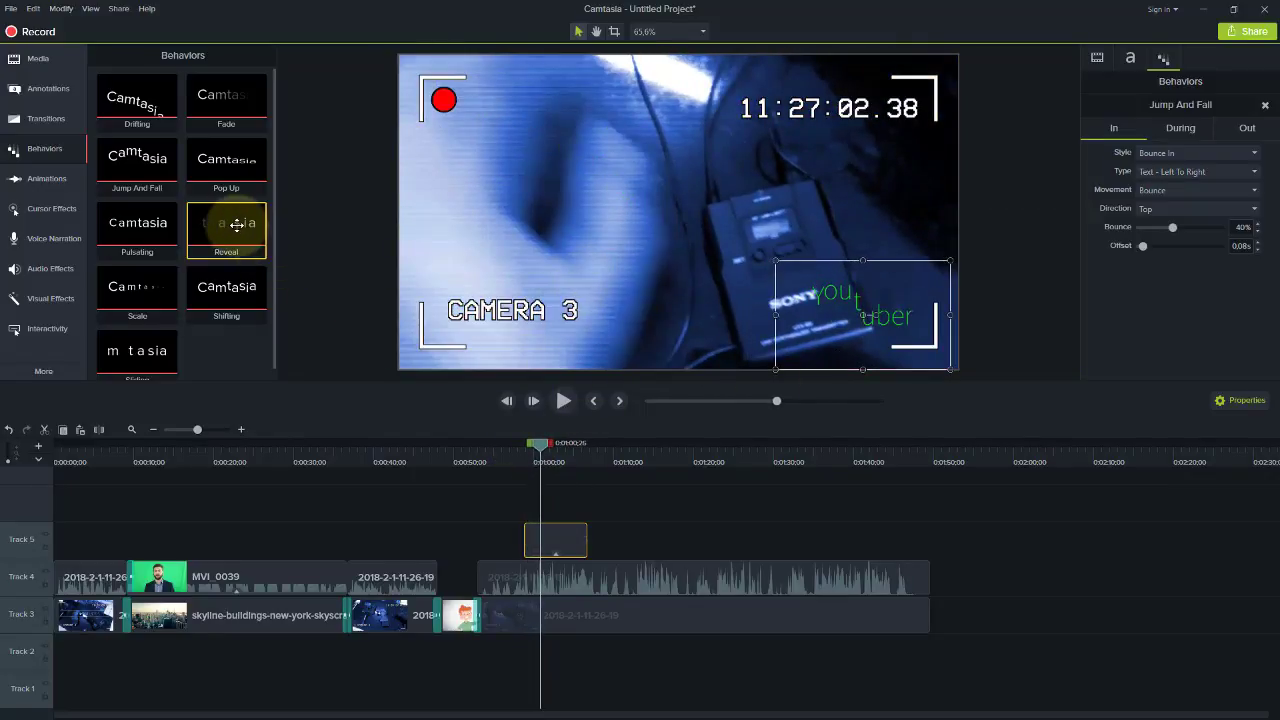
drag(236, 224, 556, 540)
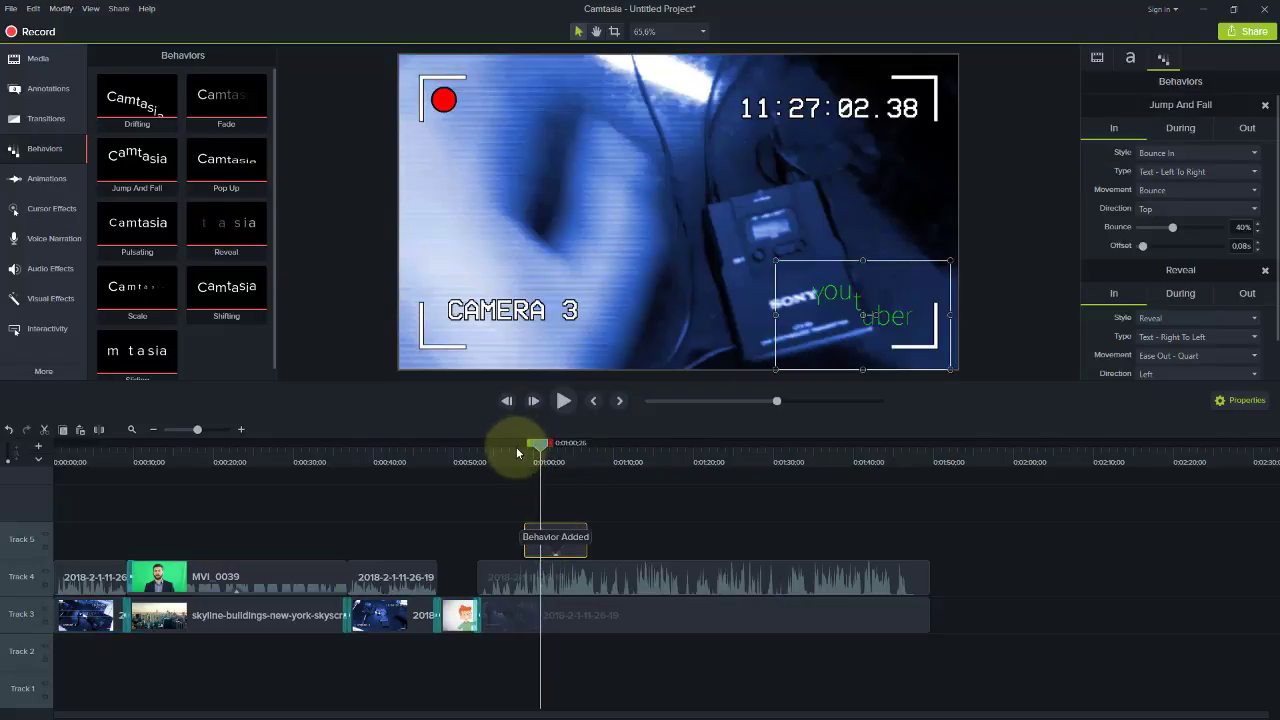
click(516, 447)
key(space)
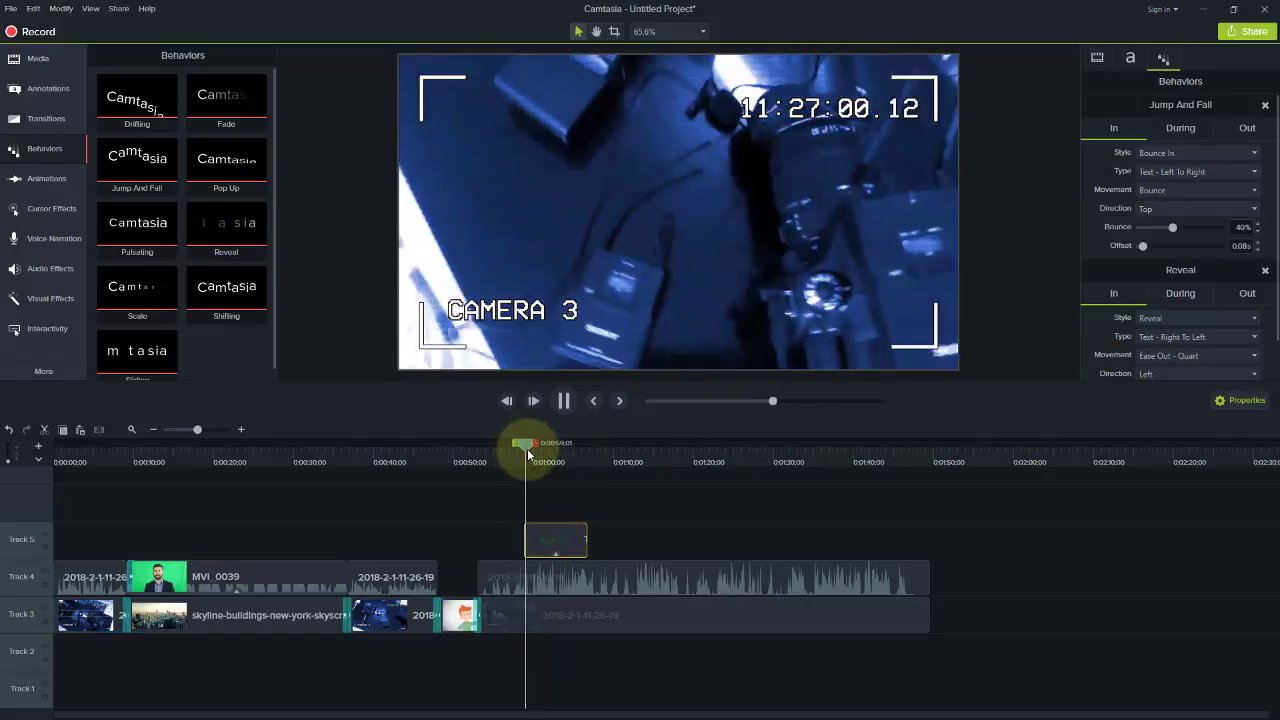
click(883, 317)
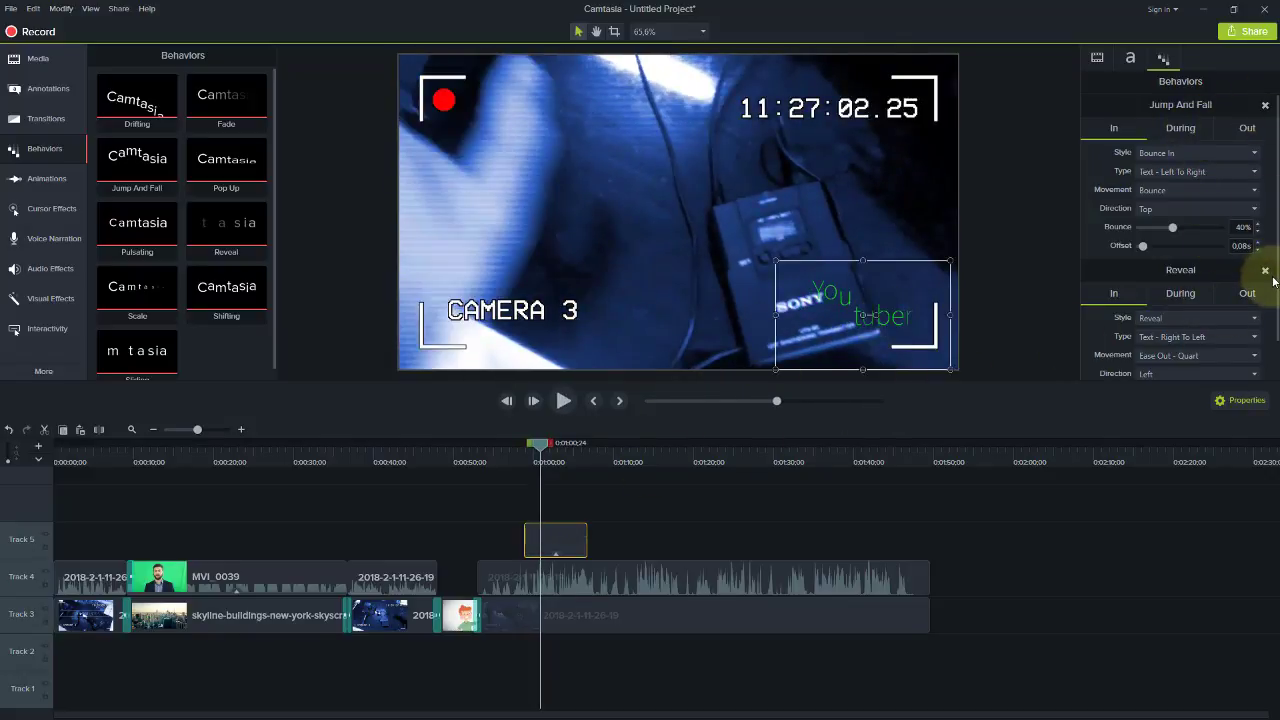
Step: Remove the Jump And Fall behavior from the "Youtuber" text and play the clip from its start
click(1266, 105)
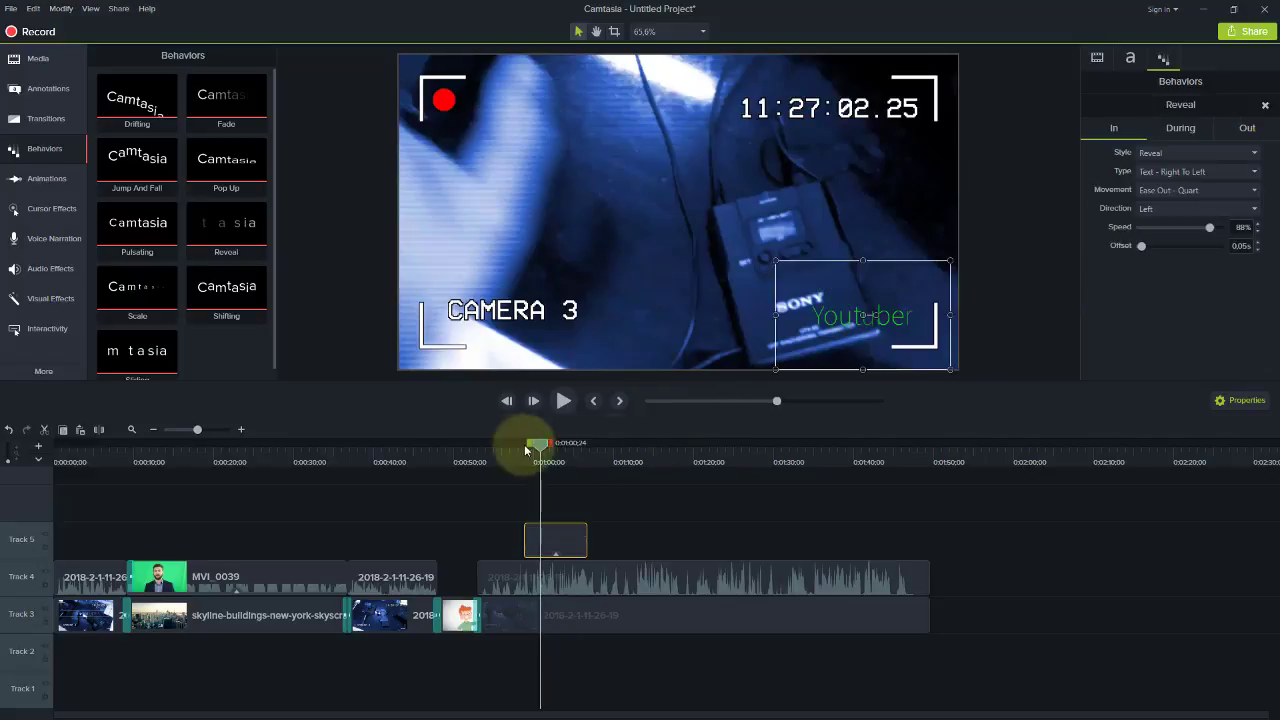
drag(533, 459, 521, 458)
key(space)
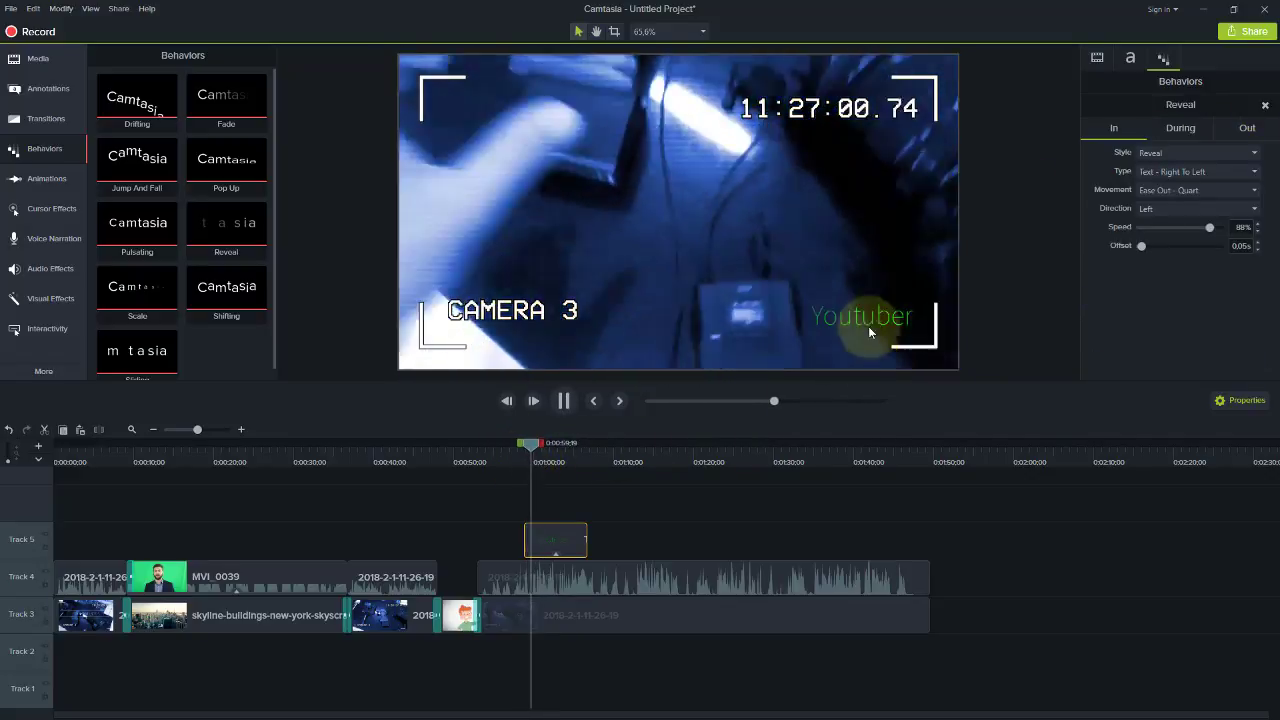
Step: Add a Zoom-n-Pan animation to the Track 3 clip at about 0:01:00;03, zooming to 117% and shifting the picture up and left
click(47, 180)
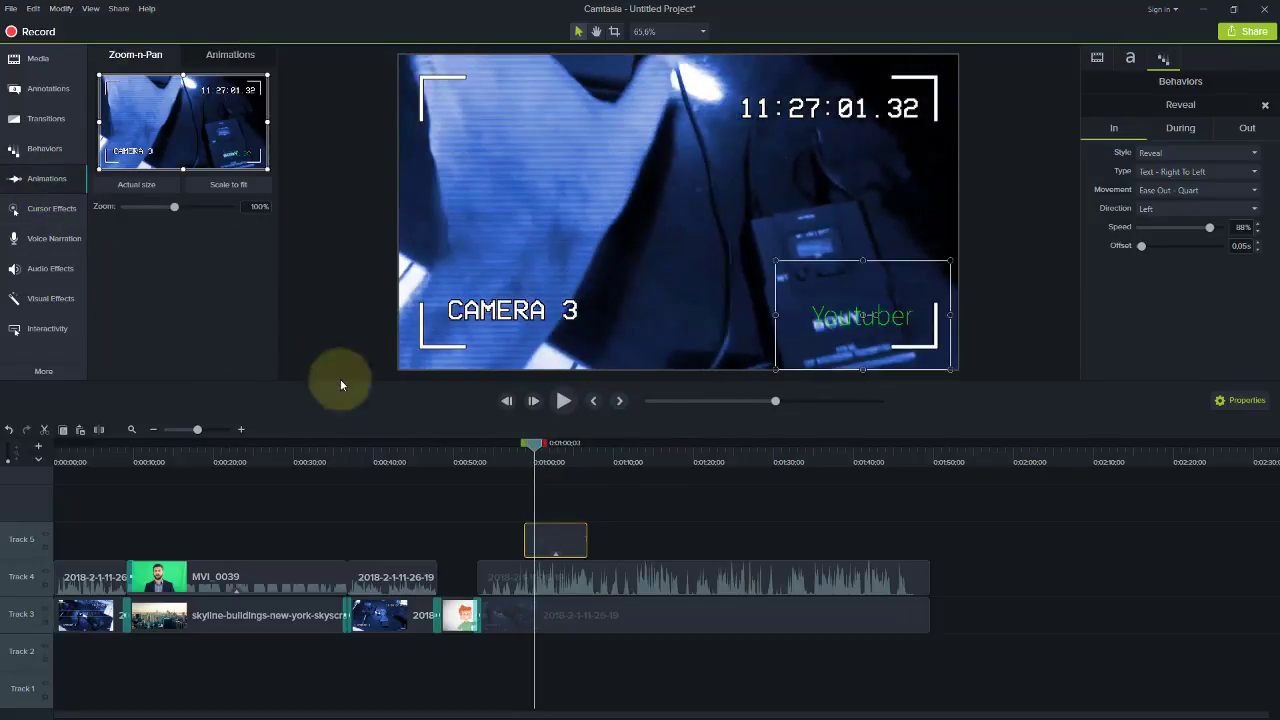
mouse_move(175, 212)
mouse_down()
mouse_move(192, 206)
mouse_move(175, 206)
mouse_up()
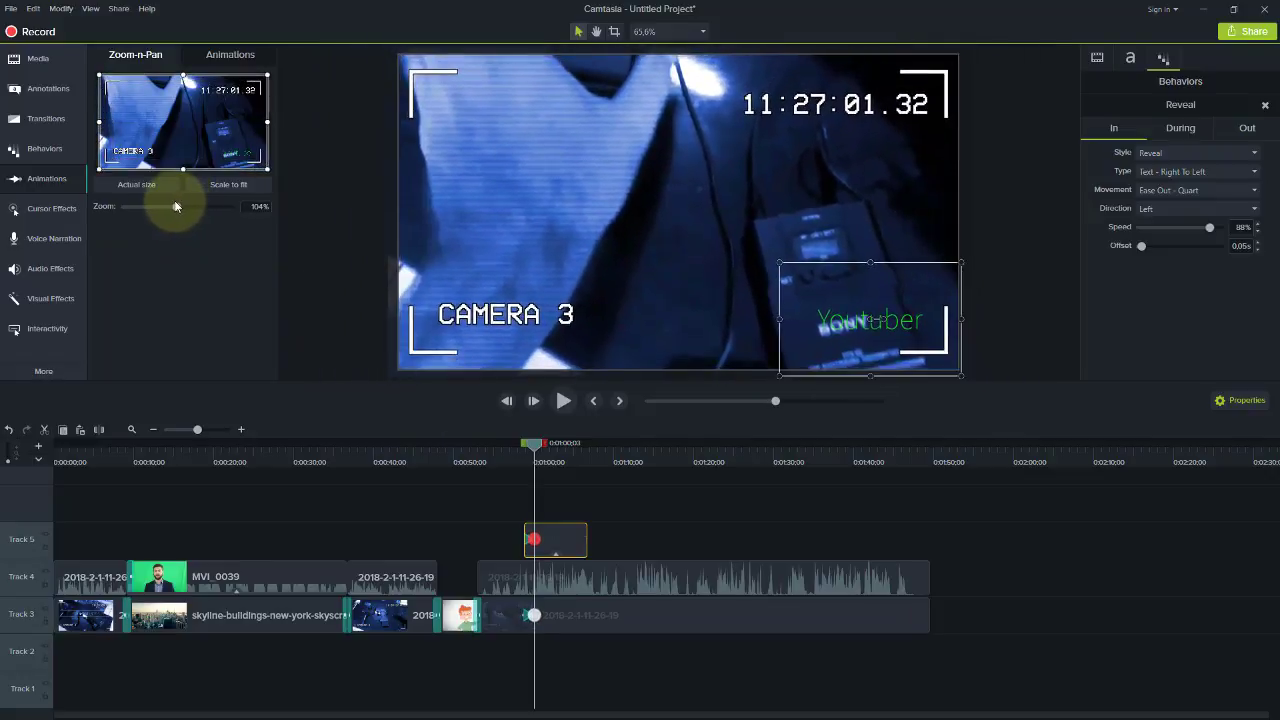
click(569, 628)
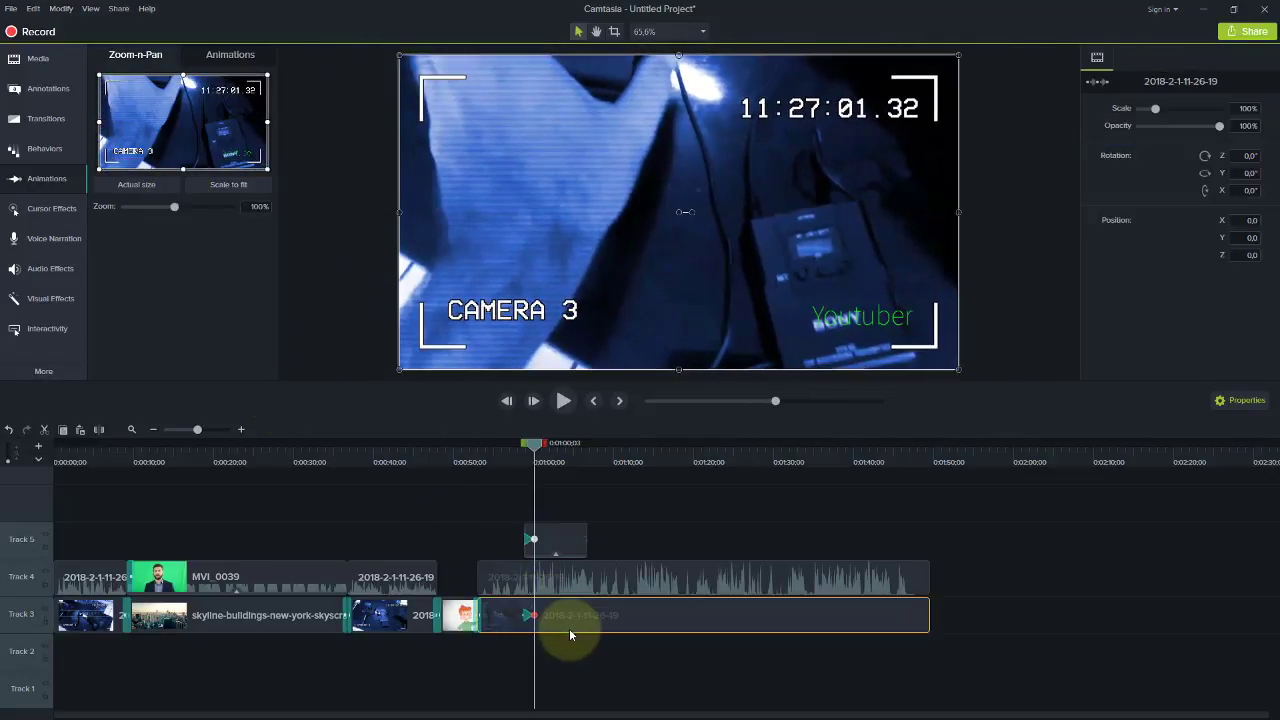
drag(177, 206, 184, 206)
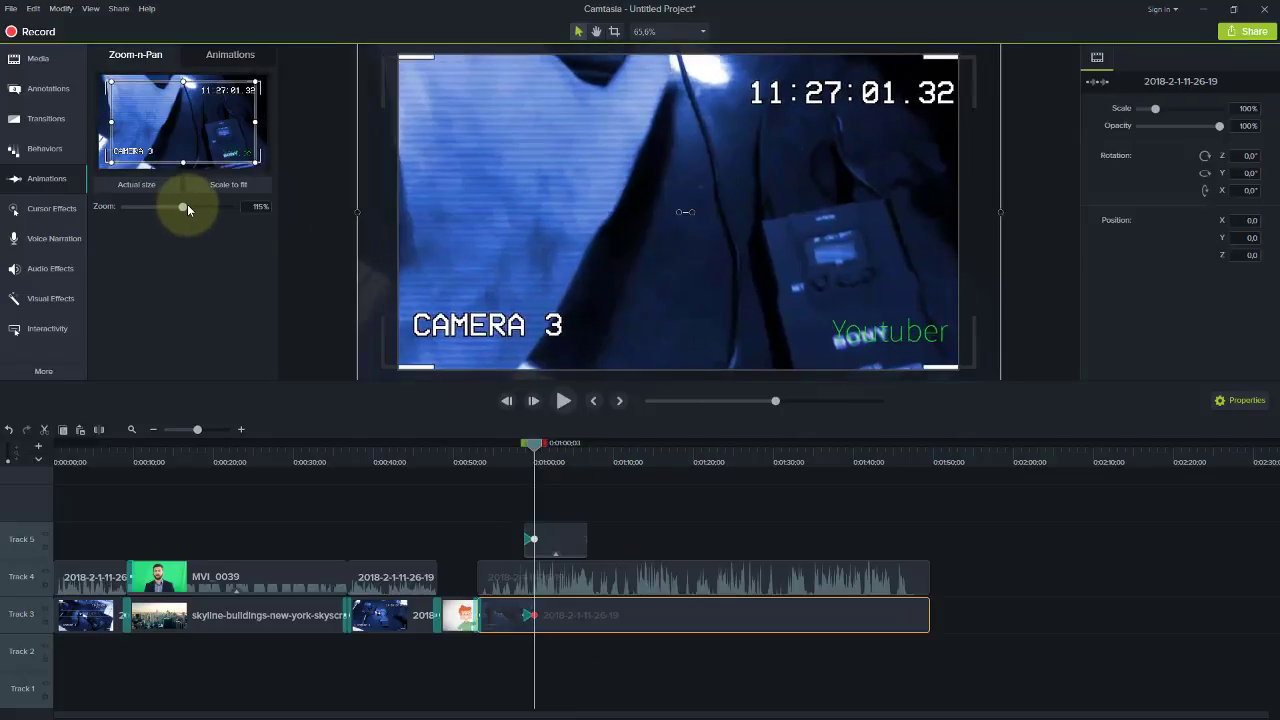
drag(586, 220, 544, 173)
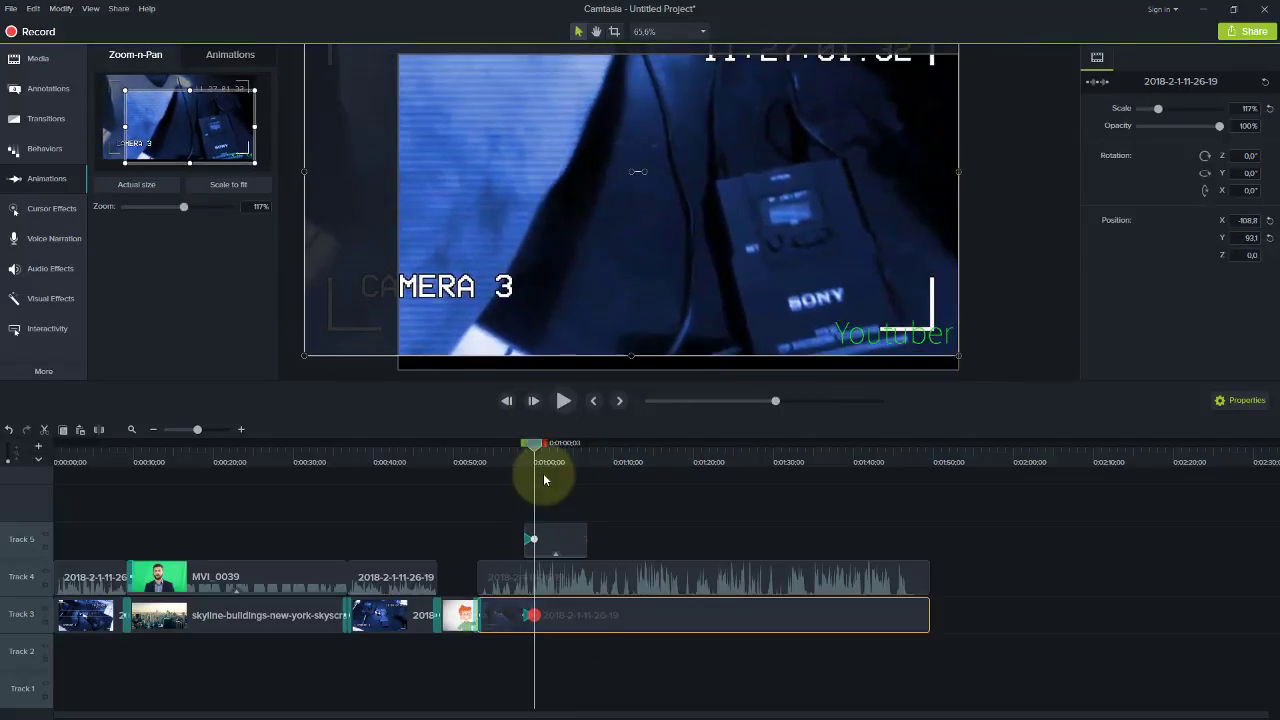
Step: Add a second Zoom-n-Pan animation at 0:01:04;08 that returns the view to 100% actual size, and play from the first one
click(566, 445)
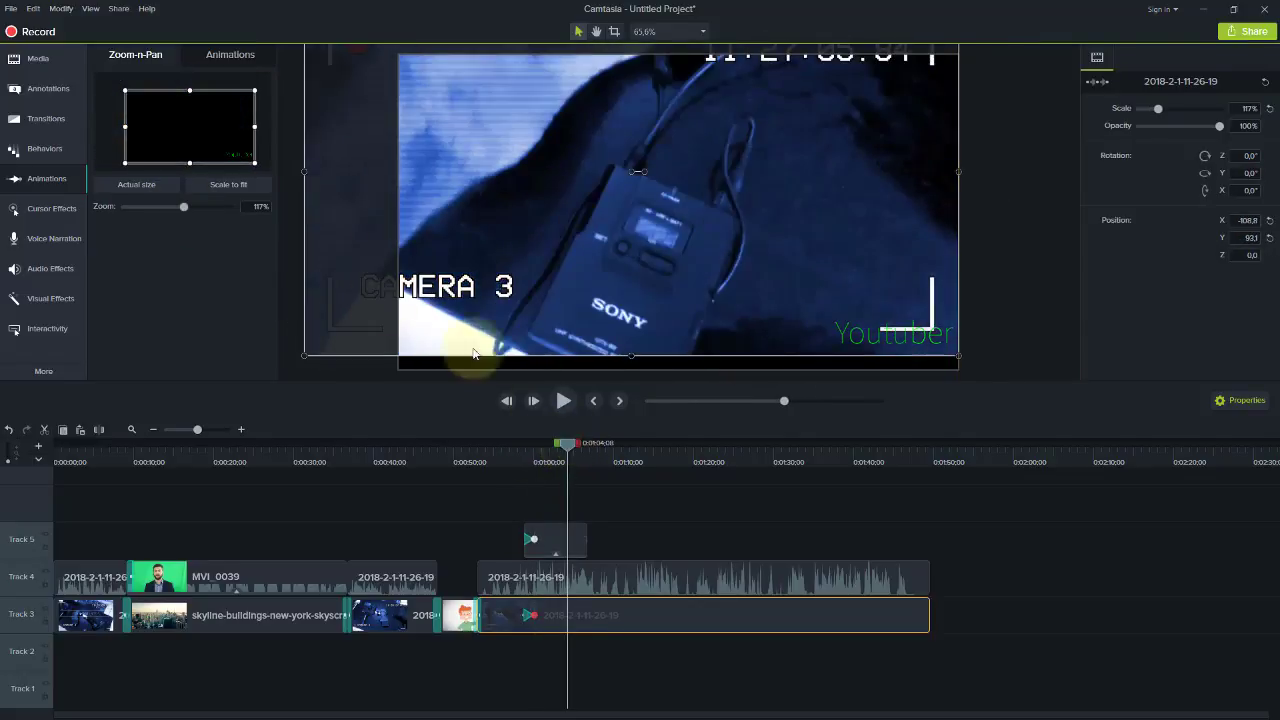
click(136, 185)
drag(557, 186, 588, 216)
click(506, 457)
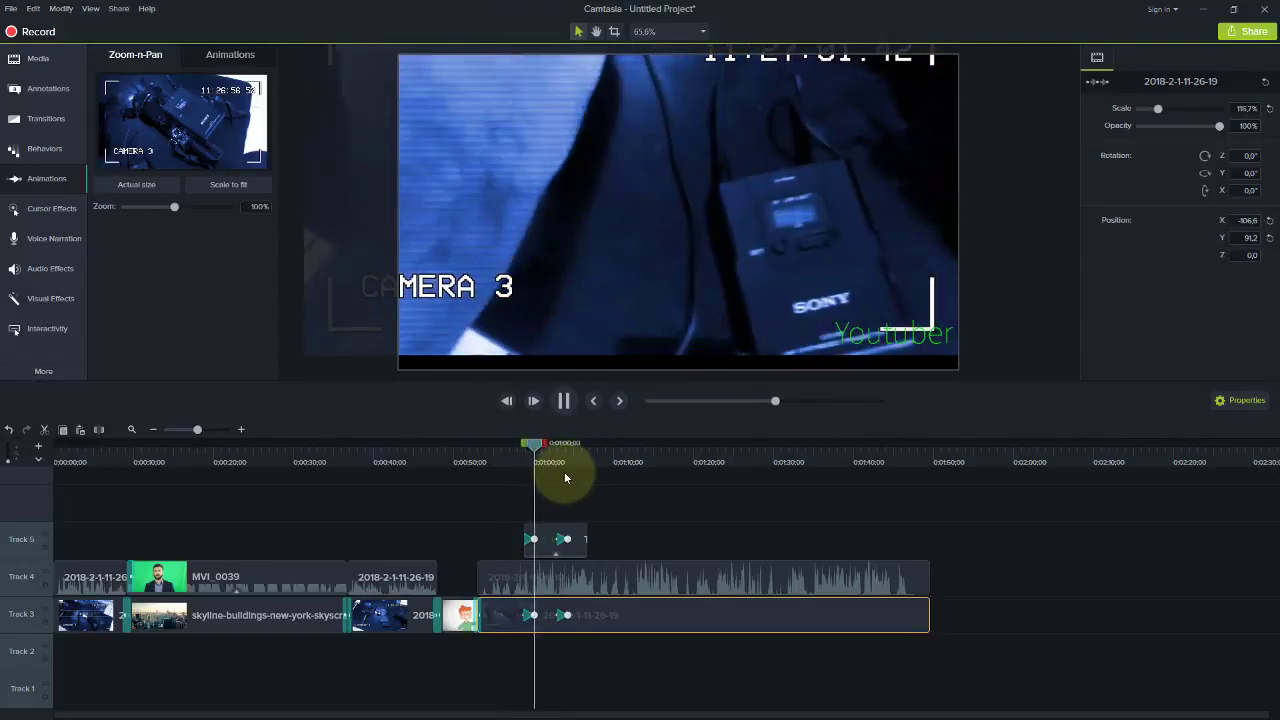
key(space)
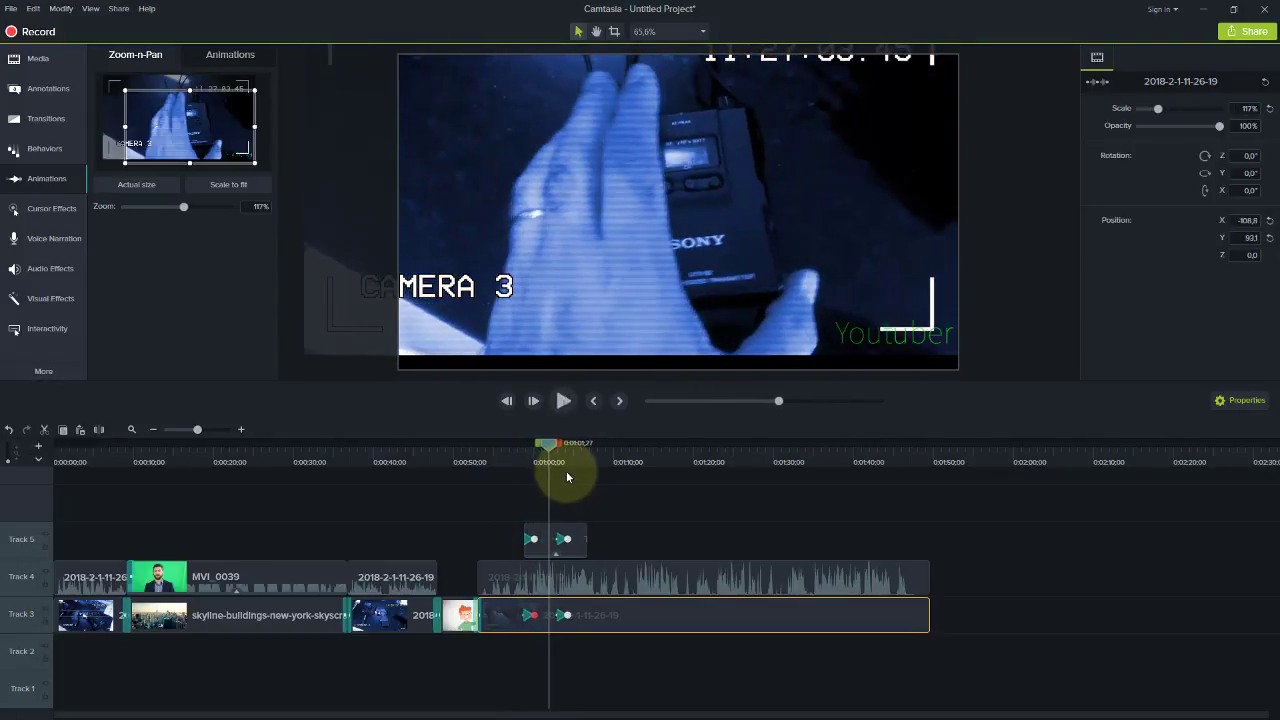
Step: Try to apply the Cursor Highlight effect to the skyline clip on Track 3
click(44, 209)
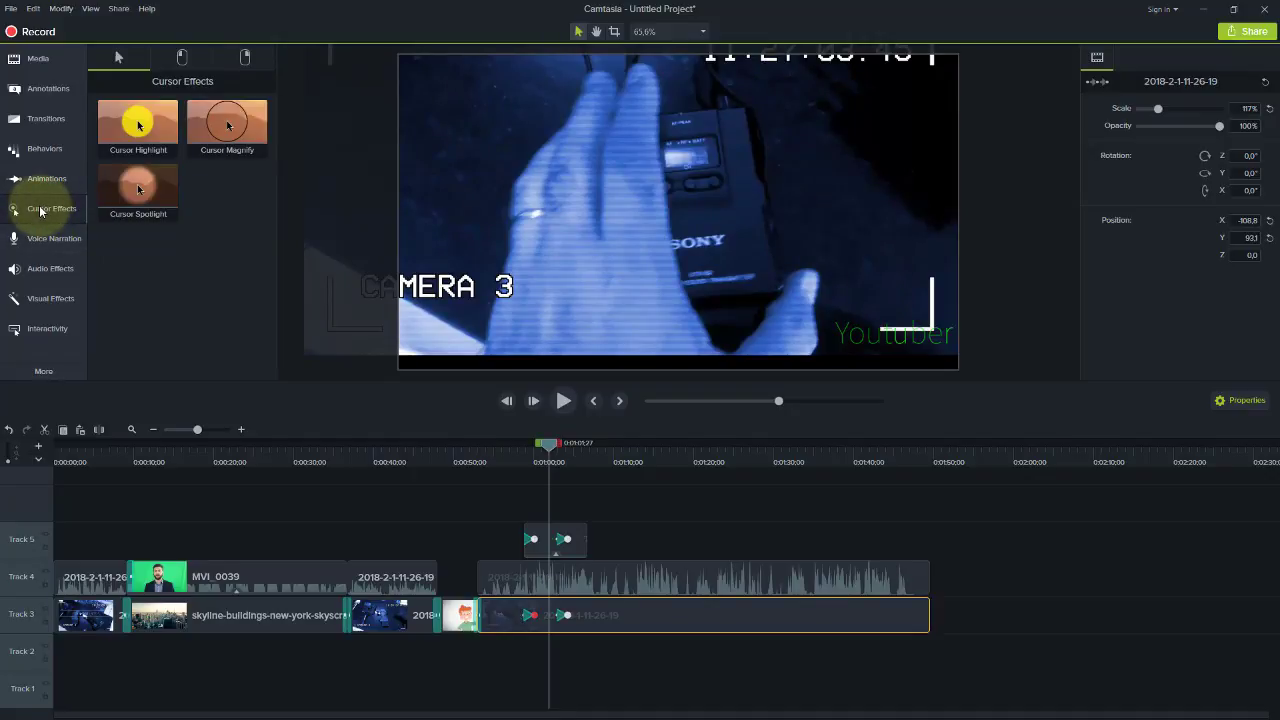
click(351, 320)
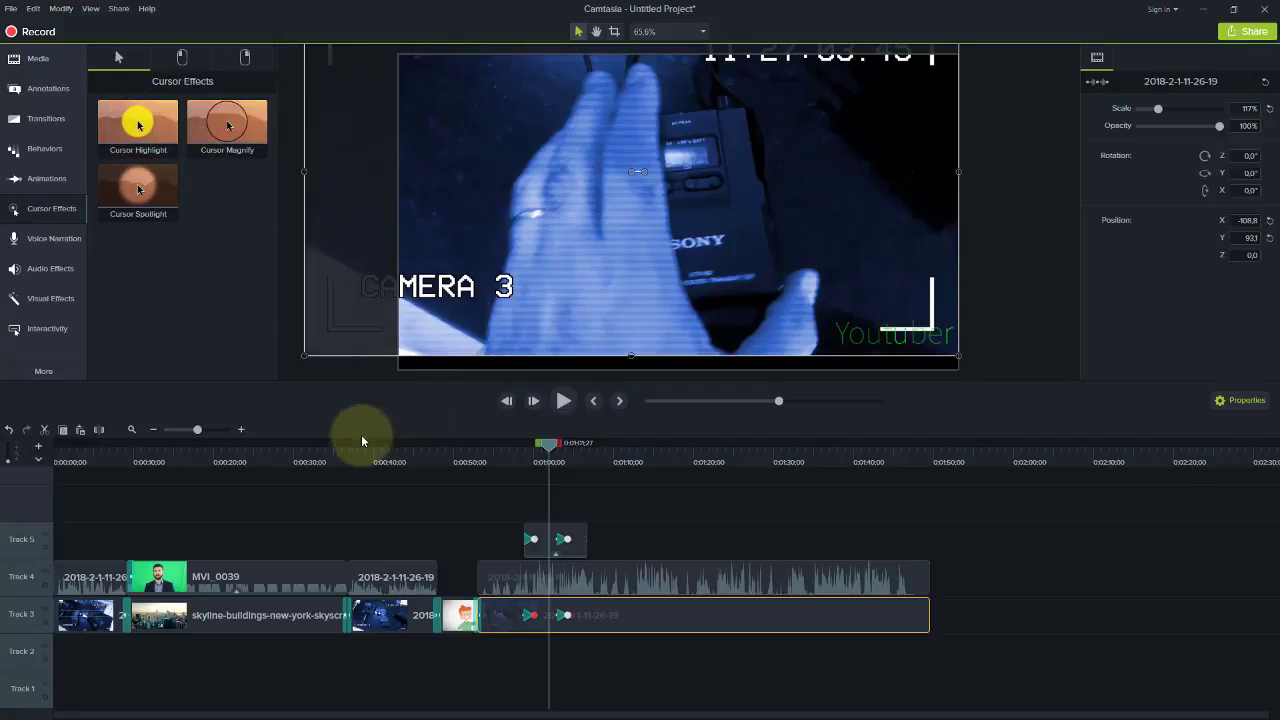
drag(235, 444, 181, 447)
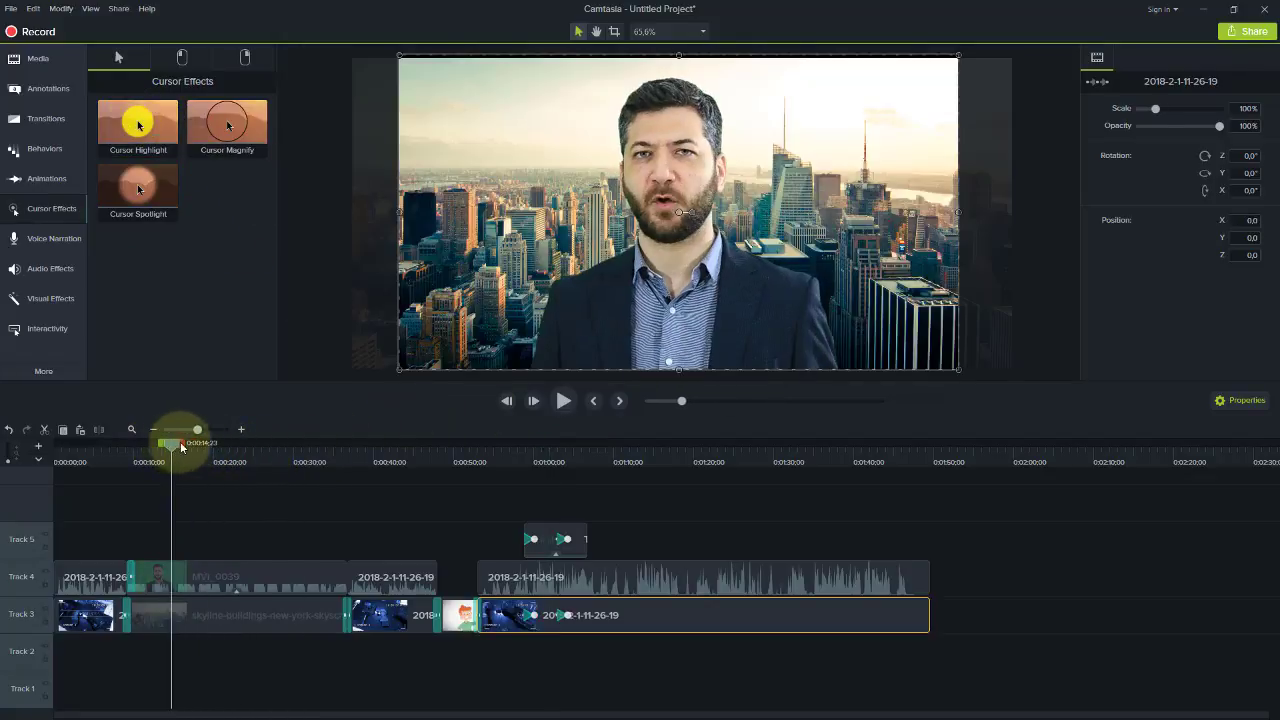
click(119, 440)
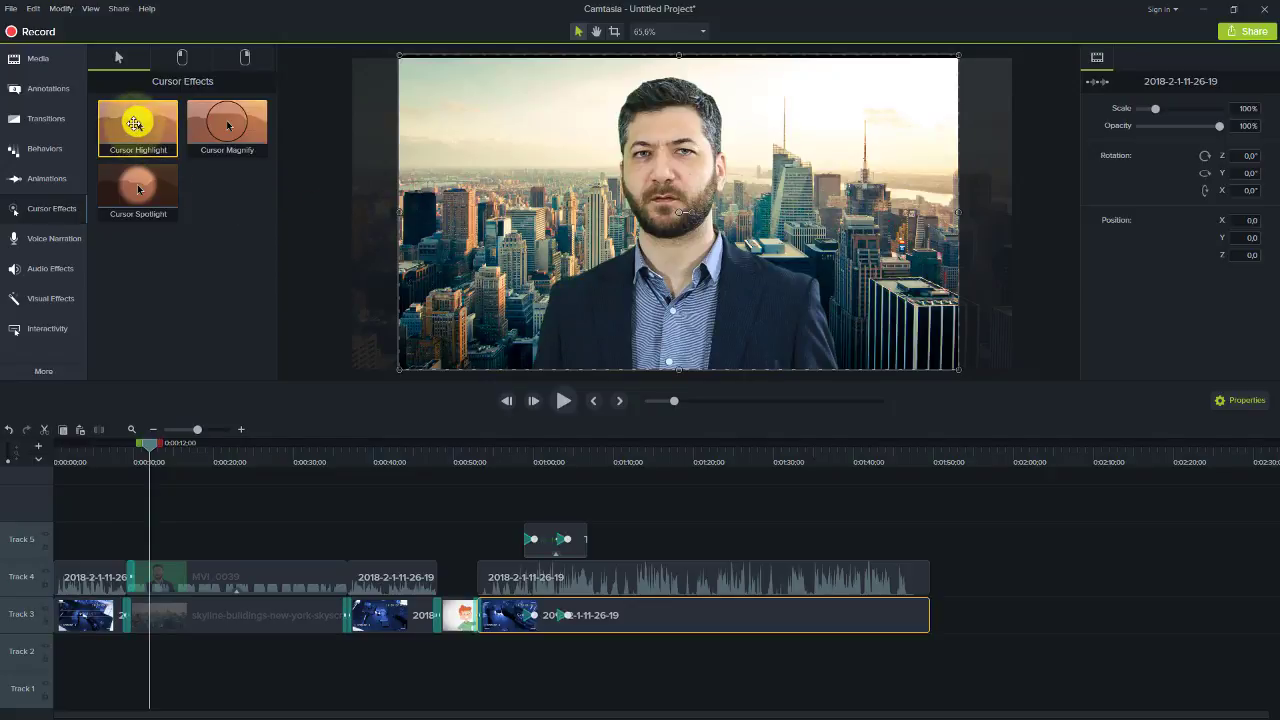
drag(132, 121, 213, 621)
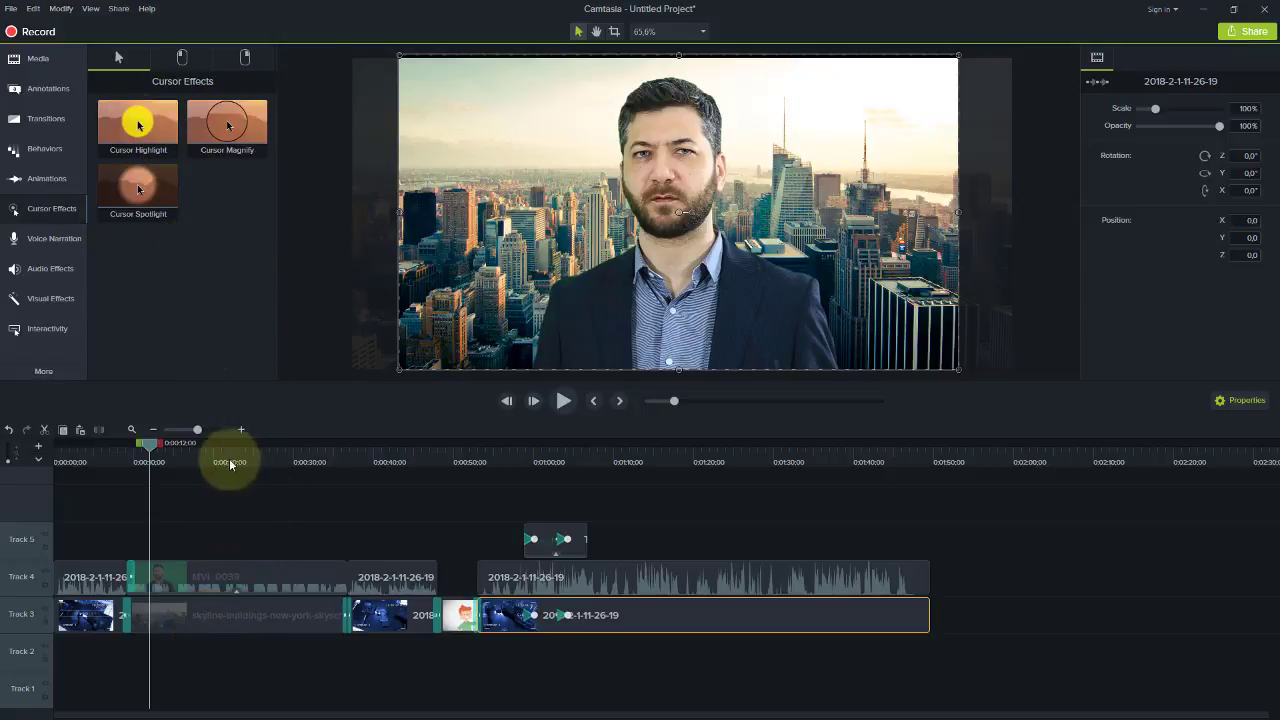
click(184, 463)
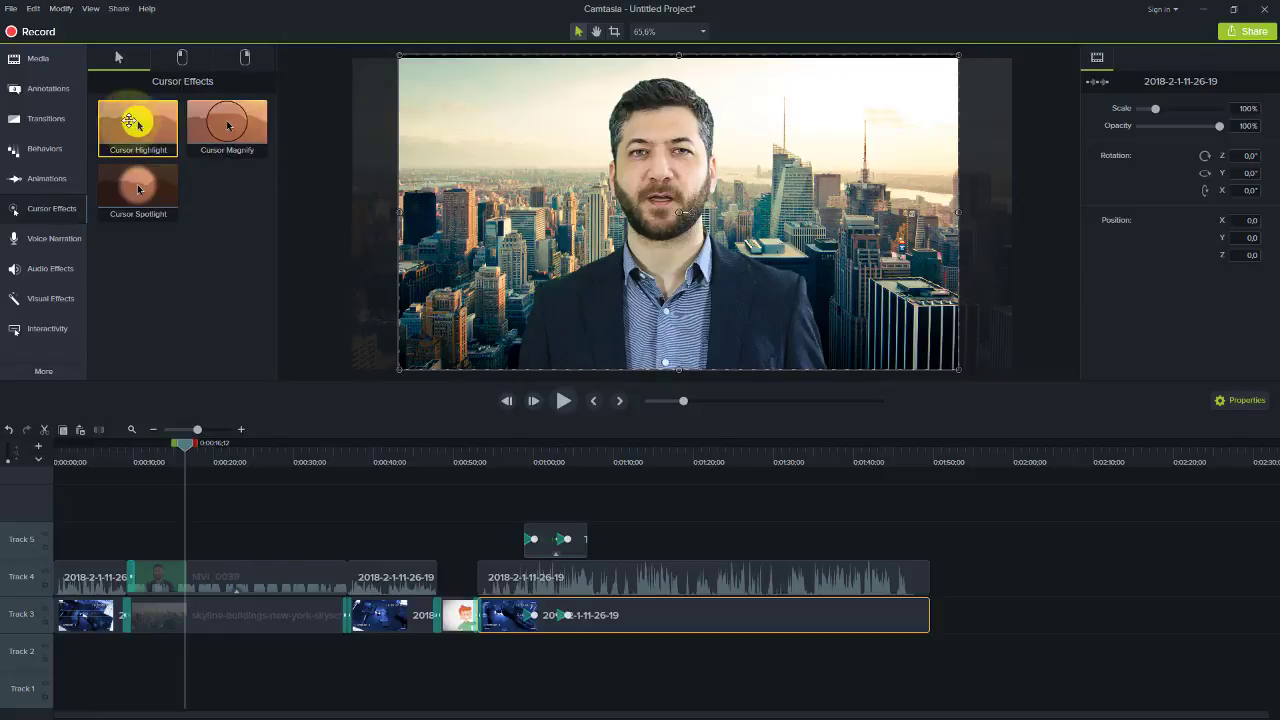
drag(130, 122, 303, 610)
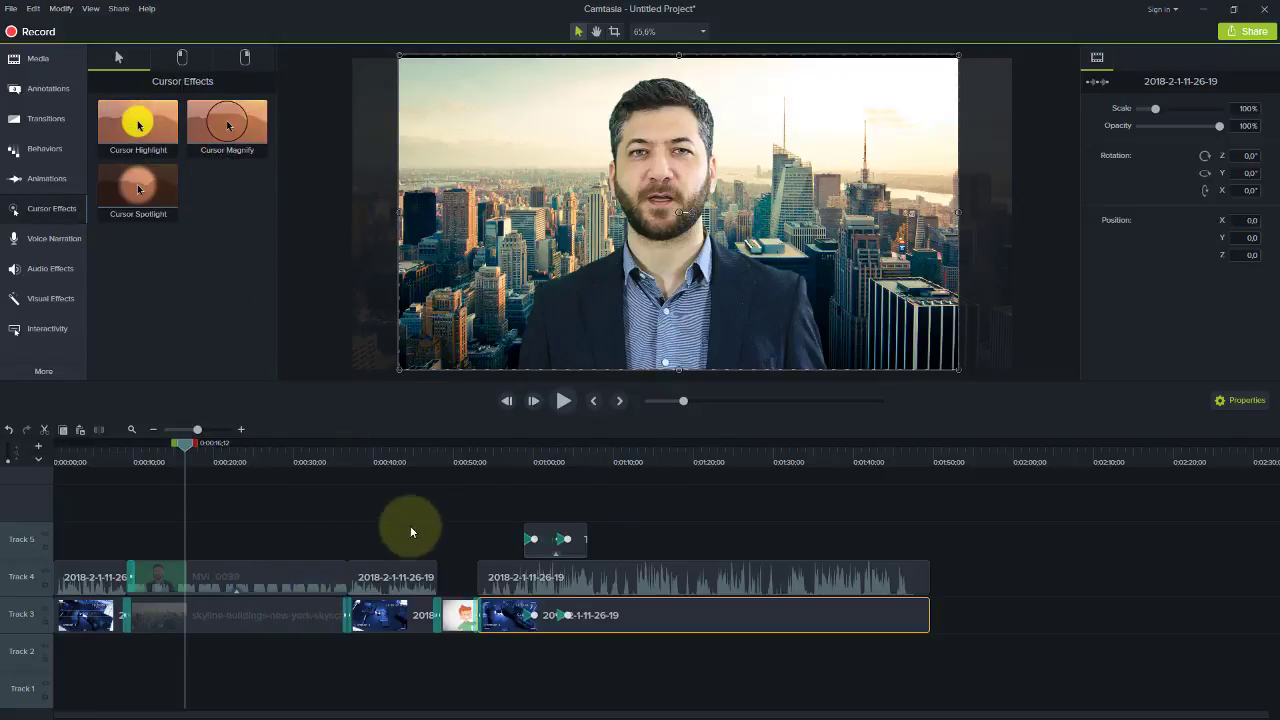
click(314, 610)
click(306, 582)
click(232, 458)
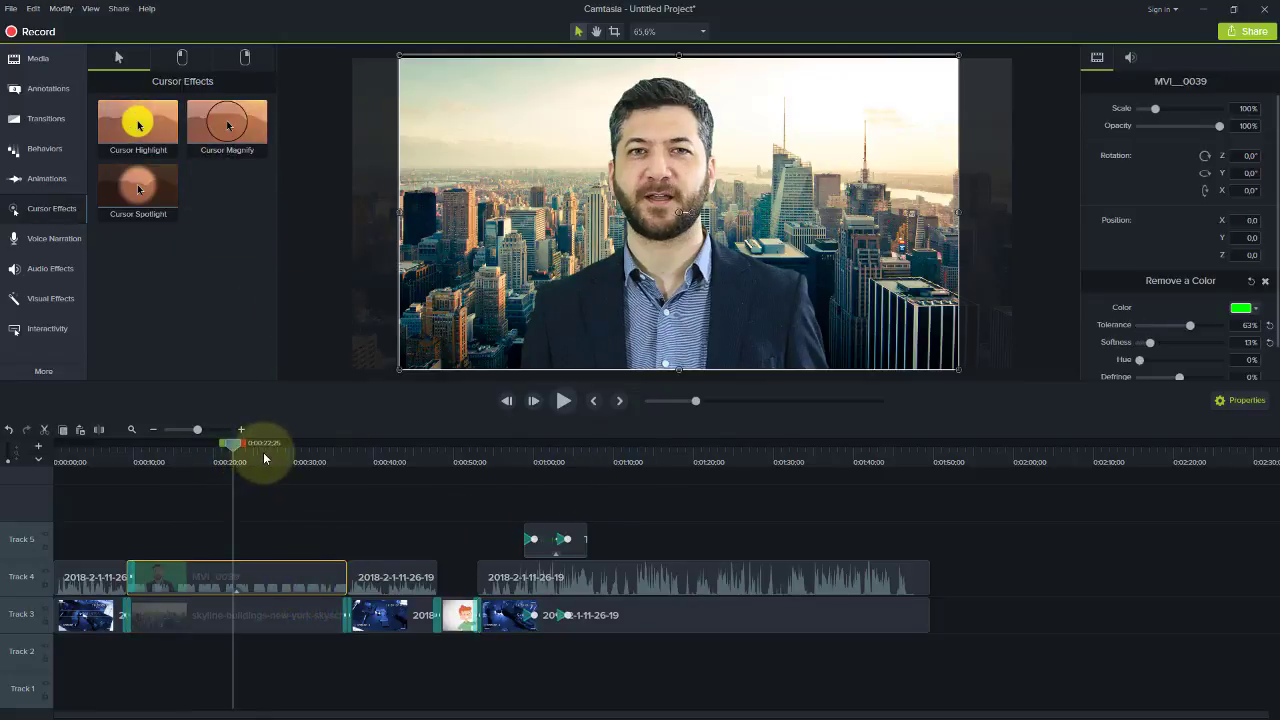
drag(265, 458, 619, 432)
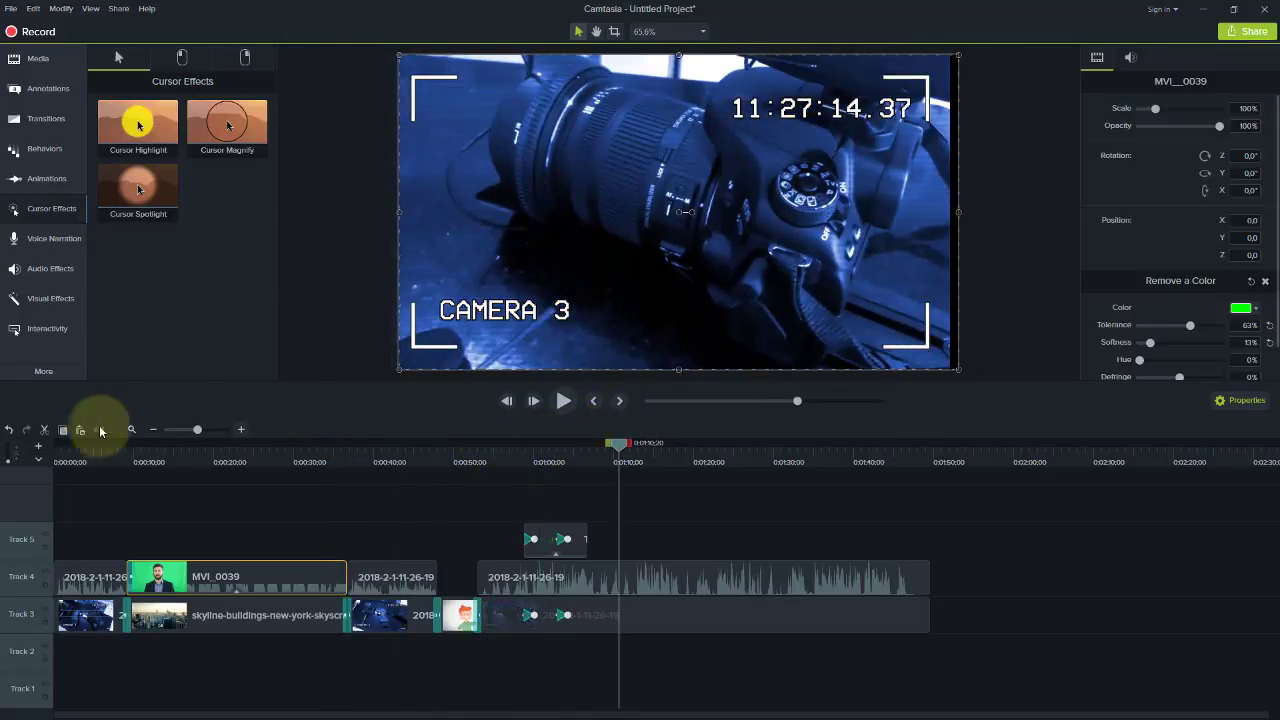
Step: Import "Aula 08 - Capura de tela do computador e celular.trec" from the Aulas Youtuber folder into the Media Bin
click(38, 58)
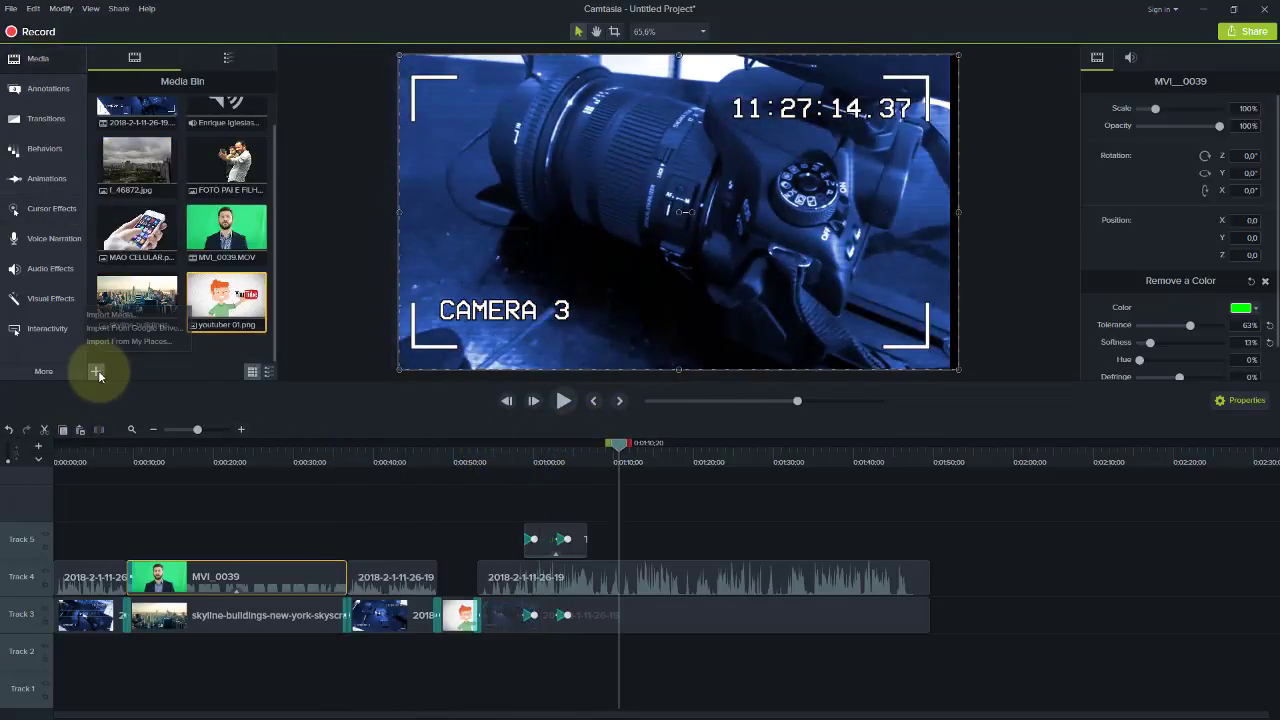
click(110, 315)
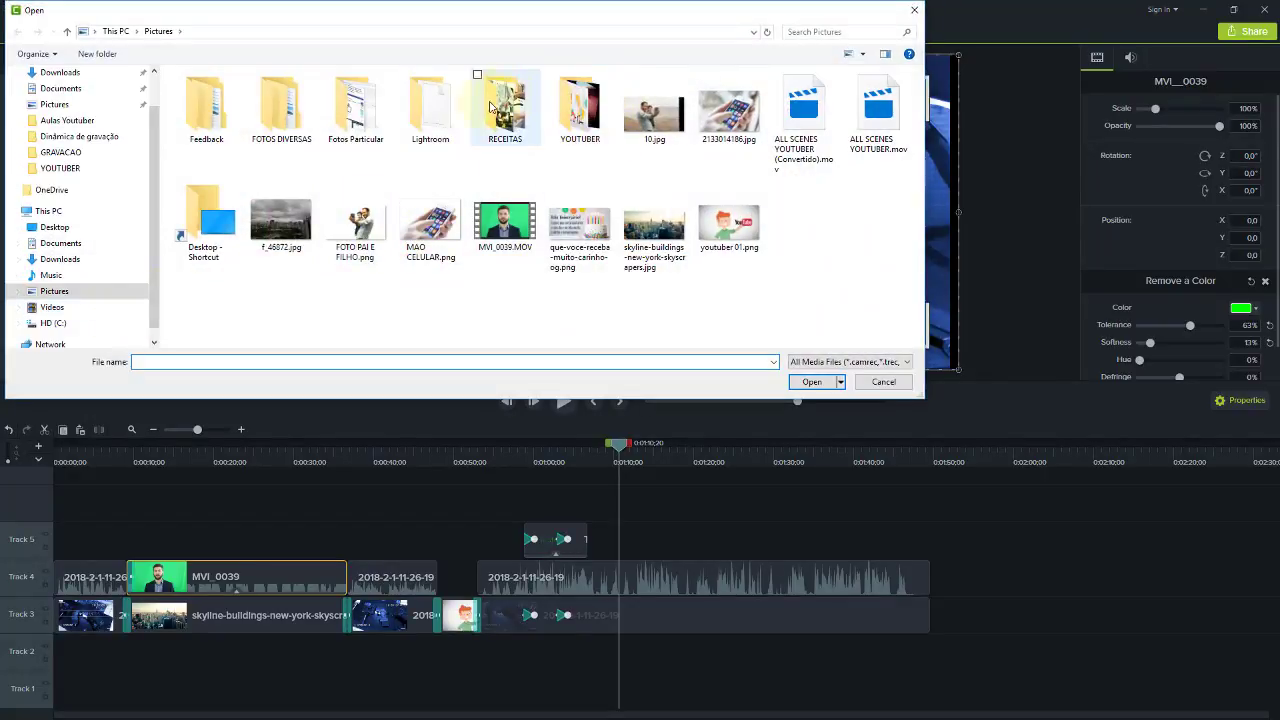
click(79, 169)
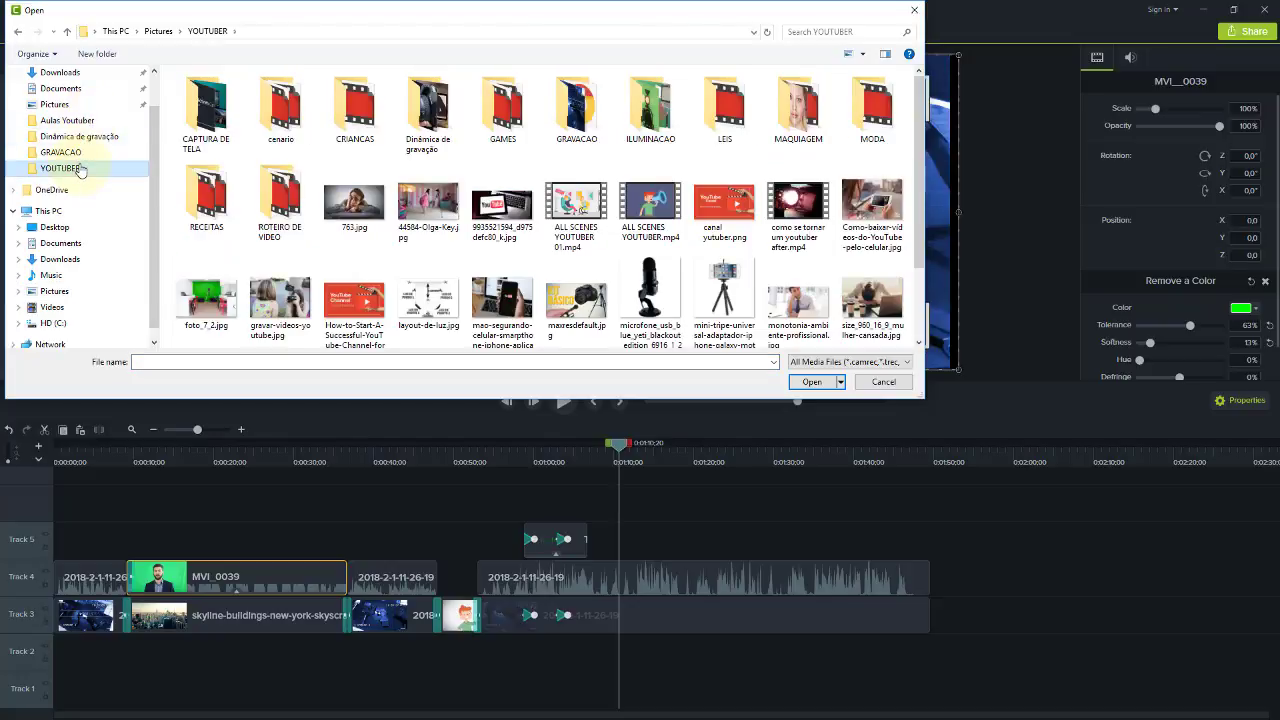
click(70, 121)
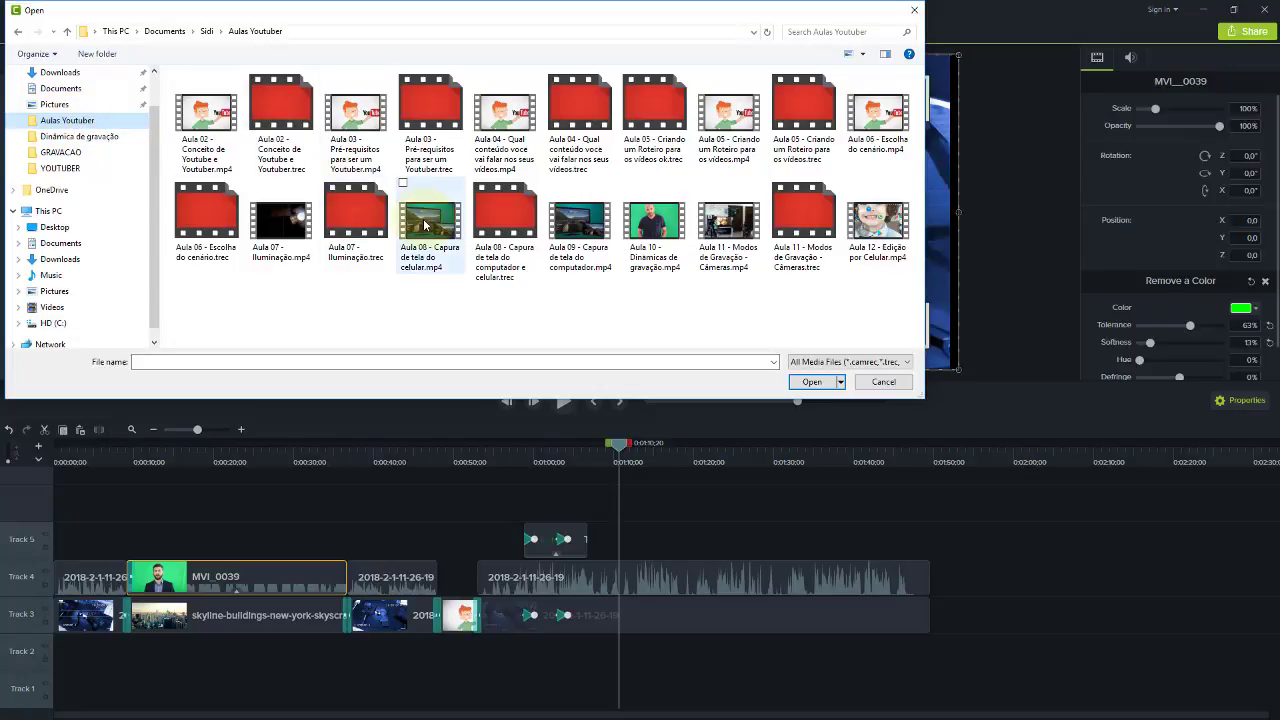
click(581, 215)
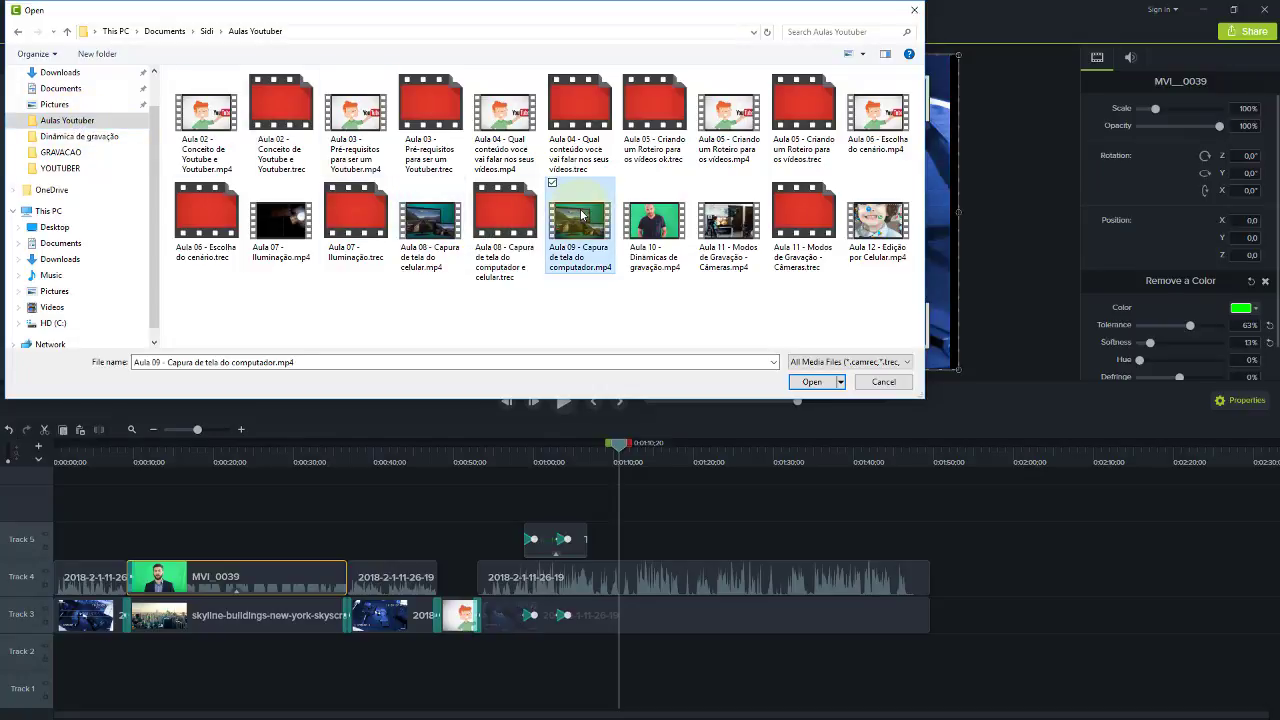
click(505, 215)
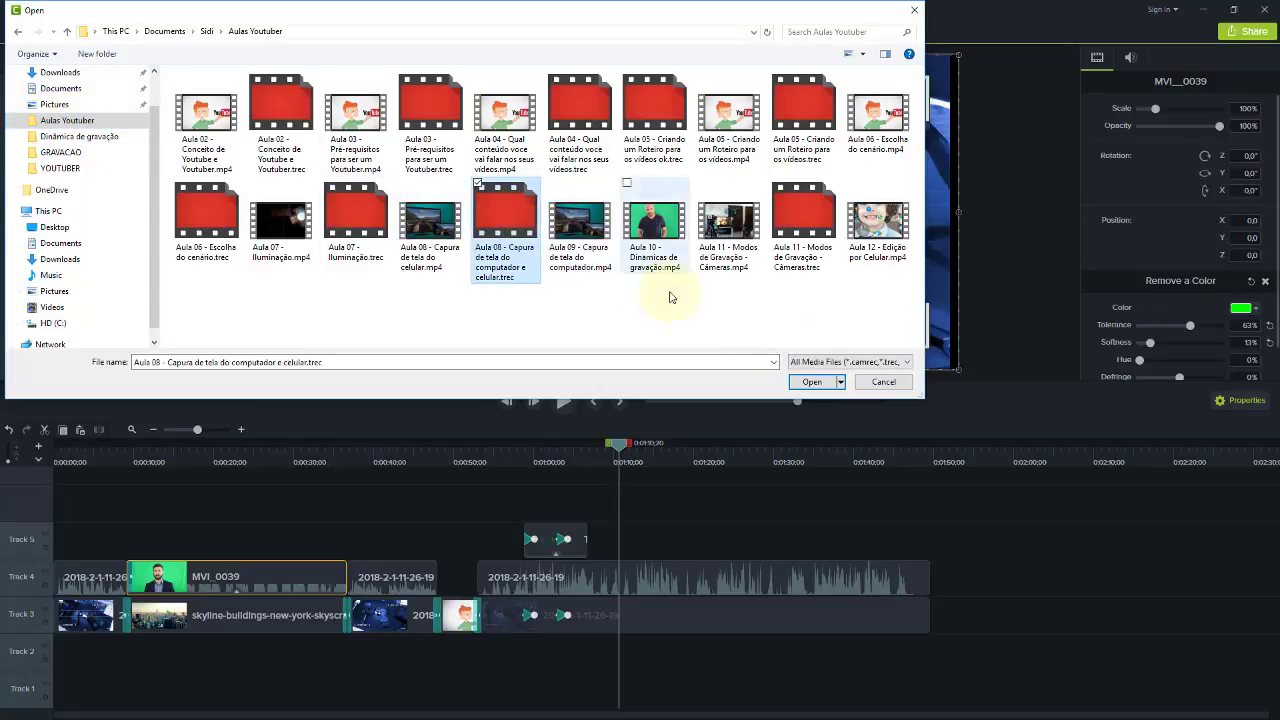
click(811, 381)
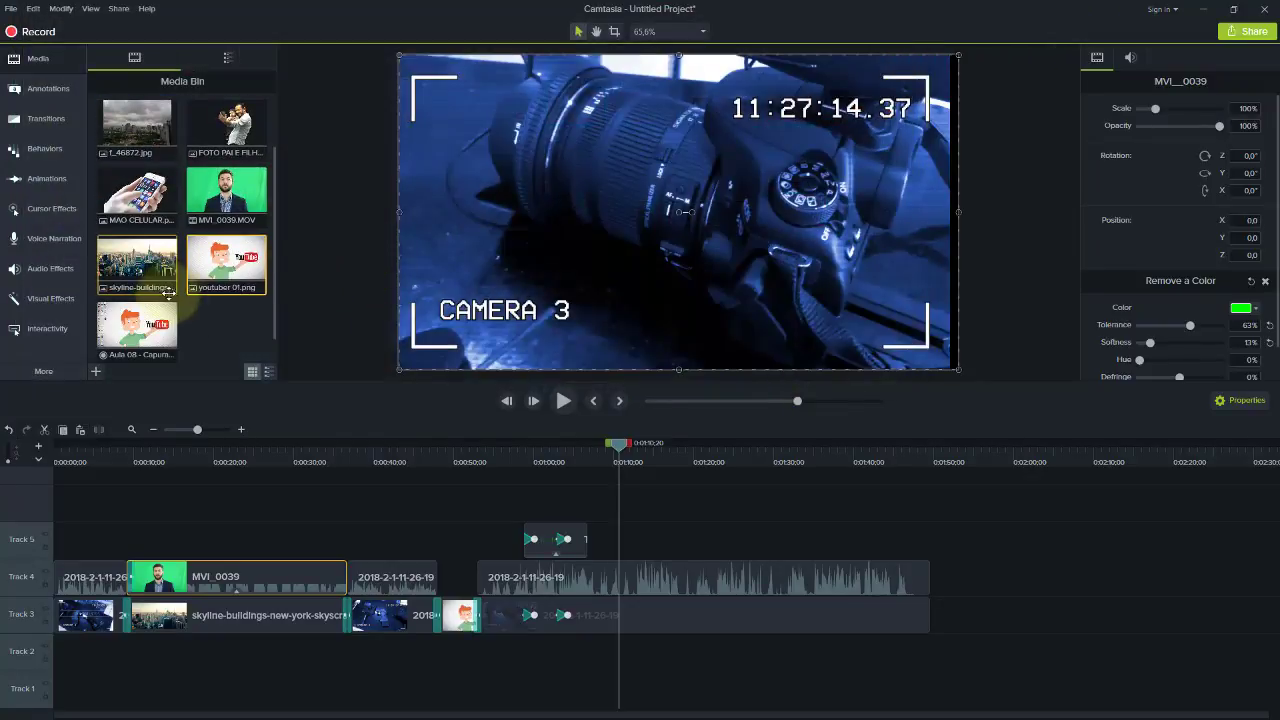
Step: Place the Aula 08 screen recording on Track 4 after the last clip and apply the Cursor Highlight effect to it
drag(137, 326, 941, 583)
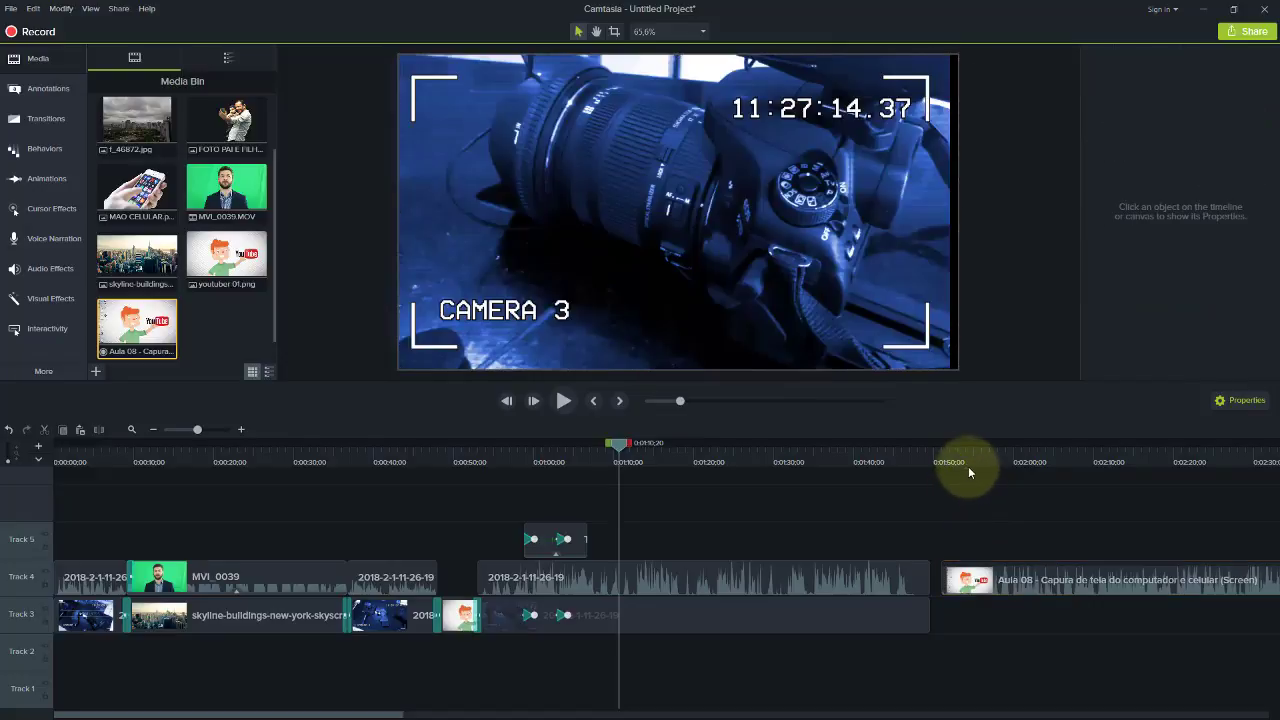
drag(968, 466, 1065, 453)
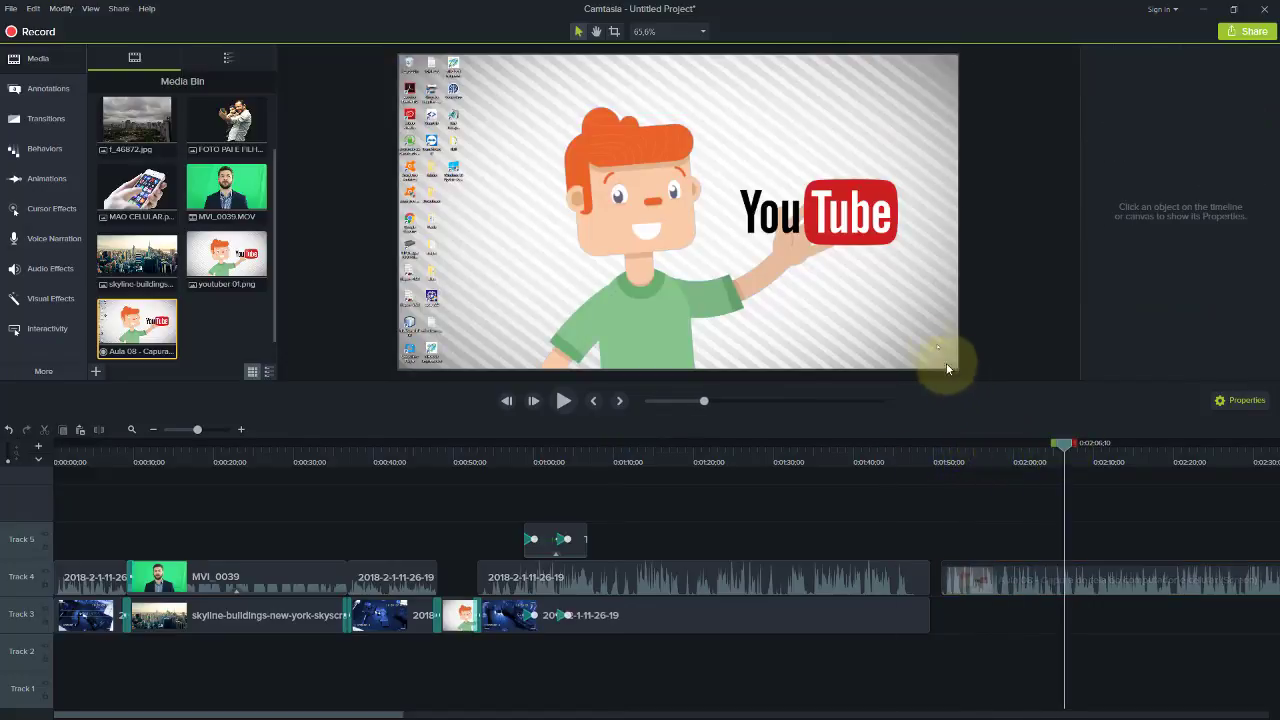
click(35, 208)
drag(137, 150, 1028, 578)
drag(1064, 447, 1271, 453)
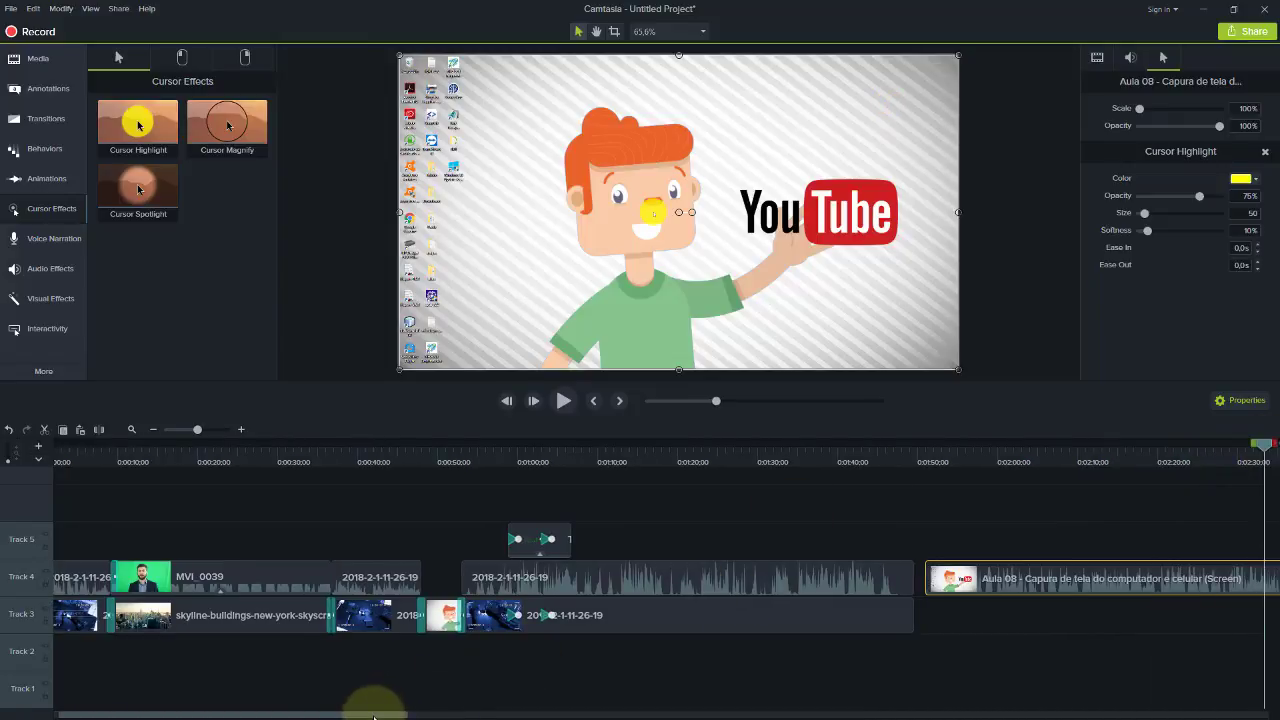
Step: Set the Cursor Highlight opacity on the Aula 08 clip to 42%
drag(380, 709, 562, 701)
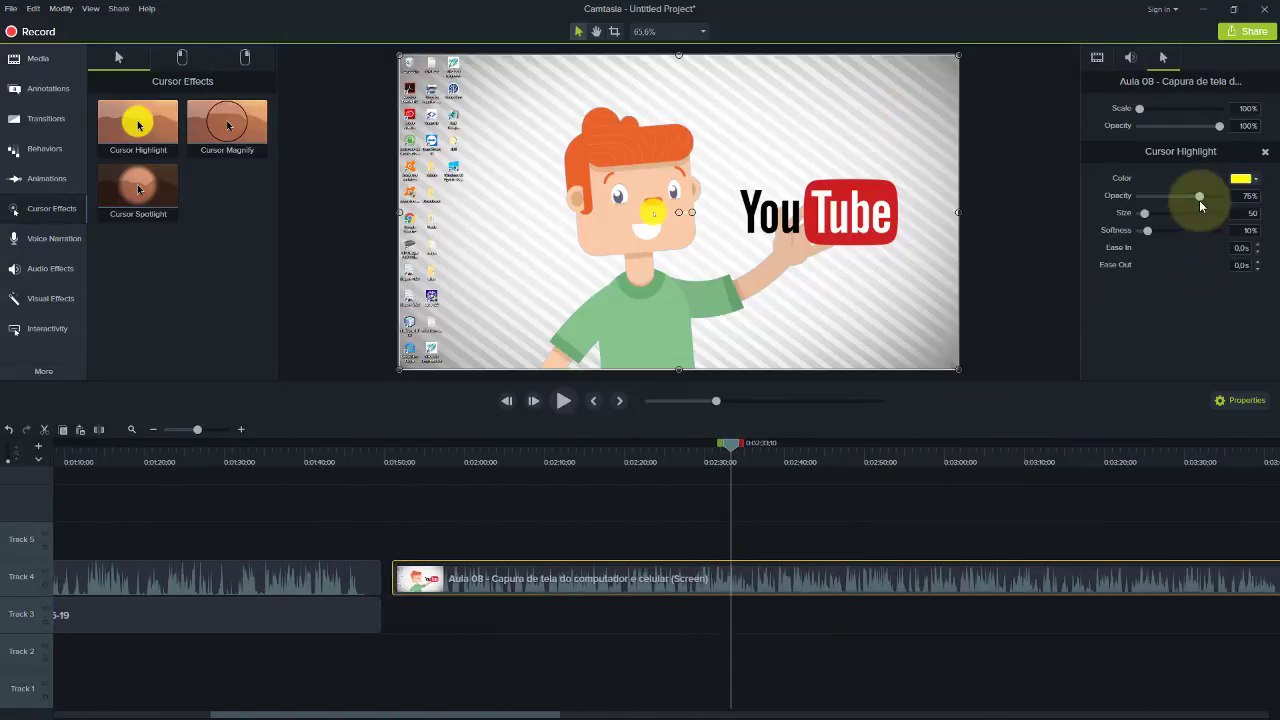
drag(1199, 196, 1150, 196)
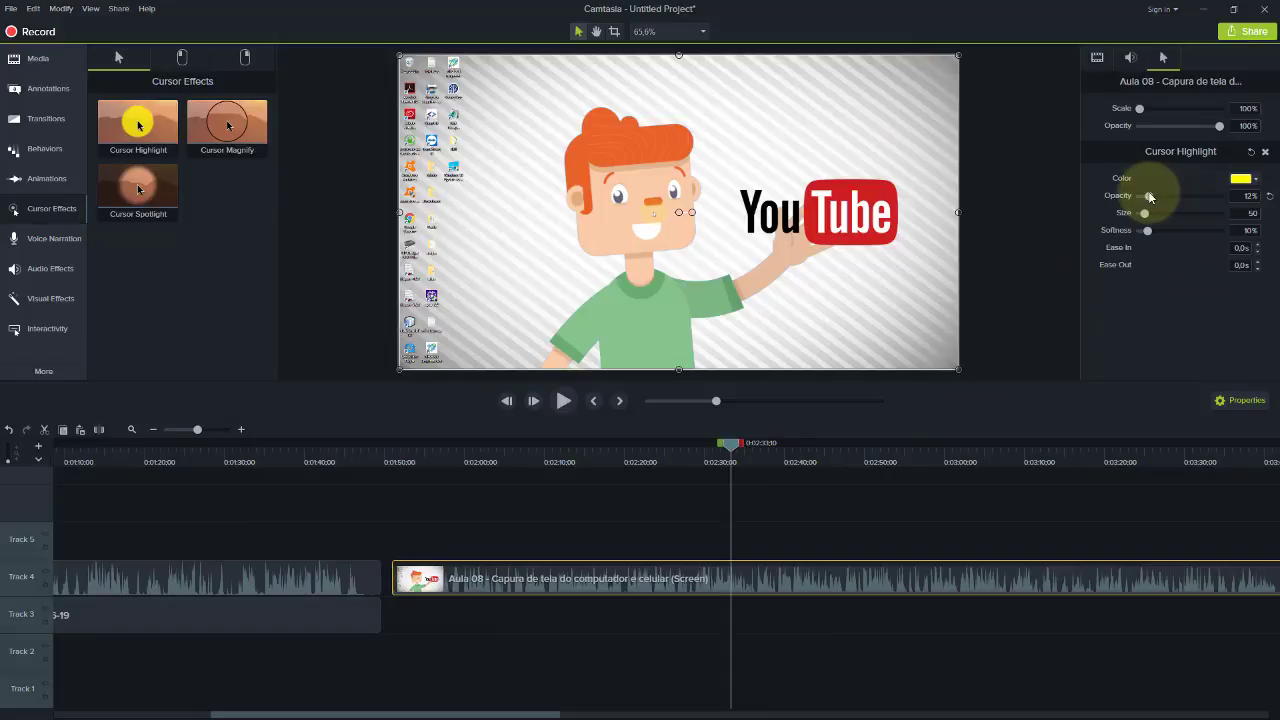
drag(737, 443, 856, 438)
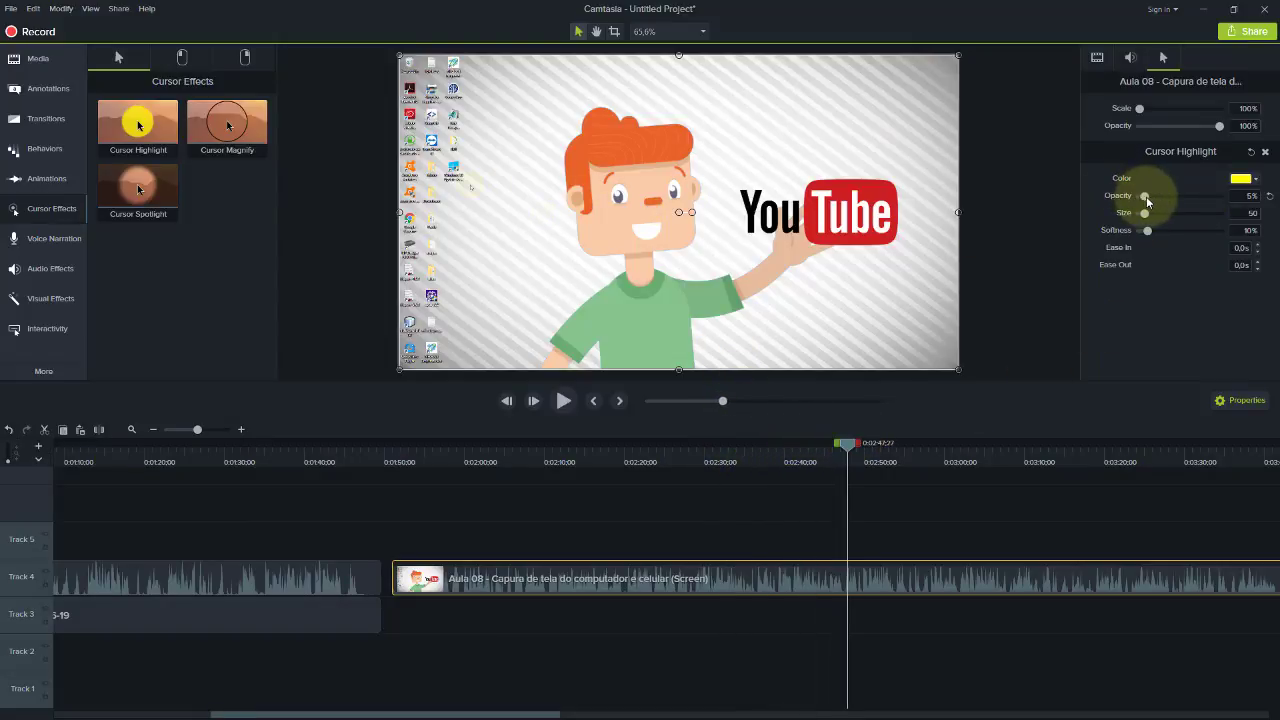
drag(1160, 197, 1173, 196)
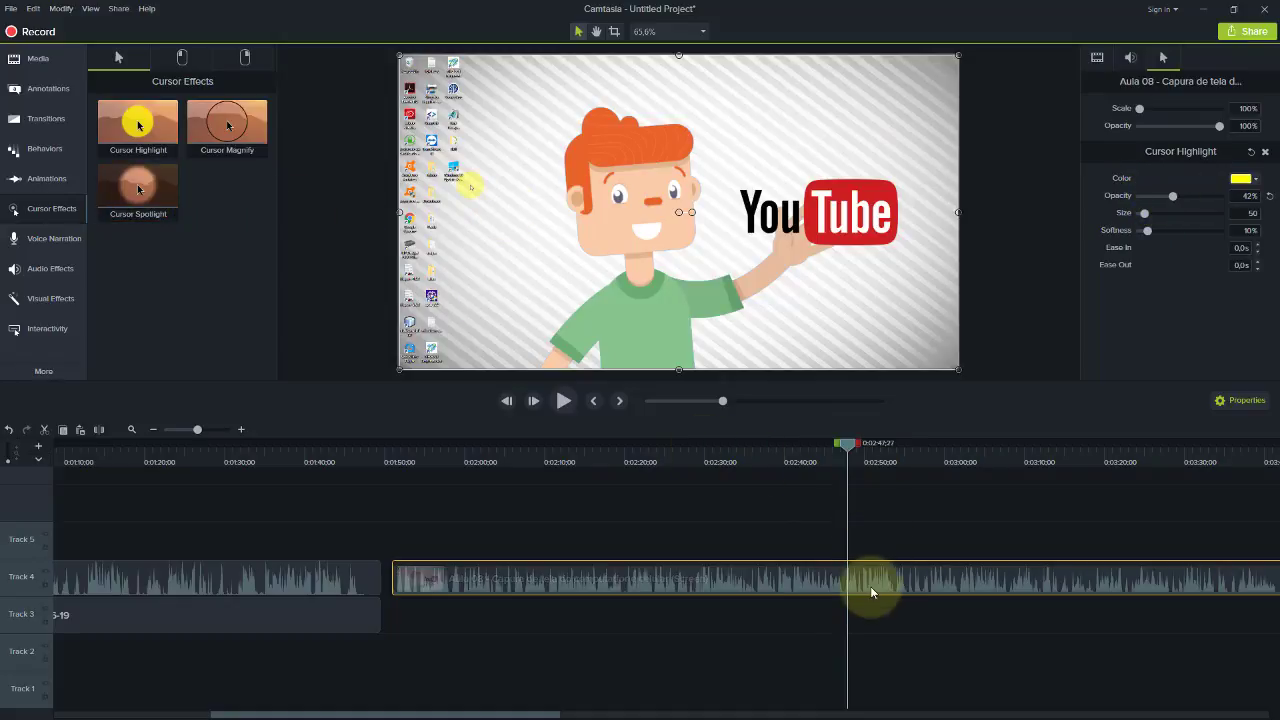
Step: Split the Aula 08 clip on Track 4 at 0:02:47;27 and 0:02:58;23, and select the segment between the cuts
click(99, 429)
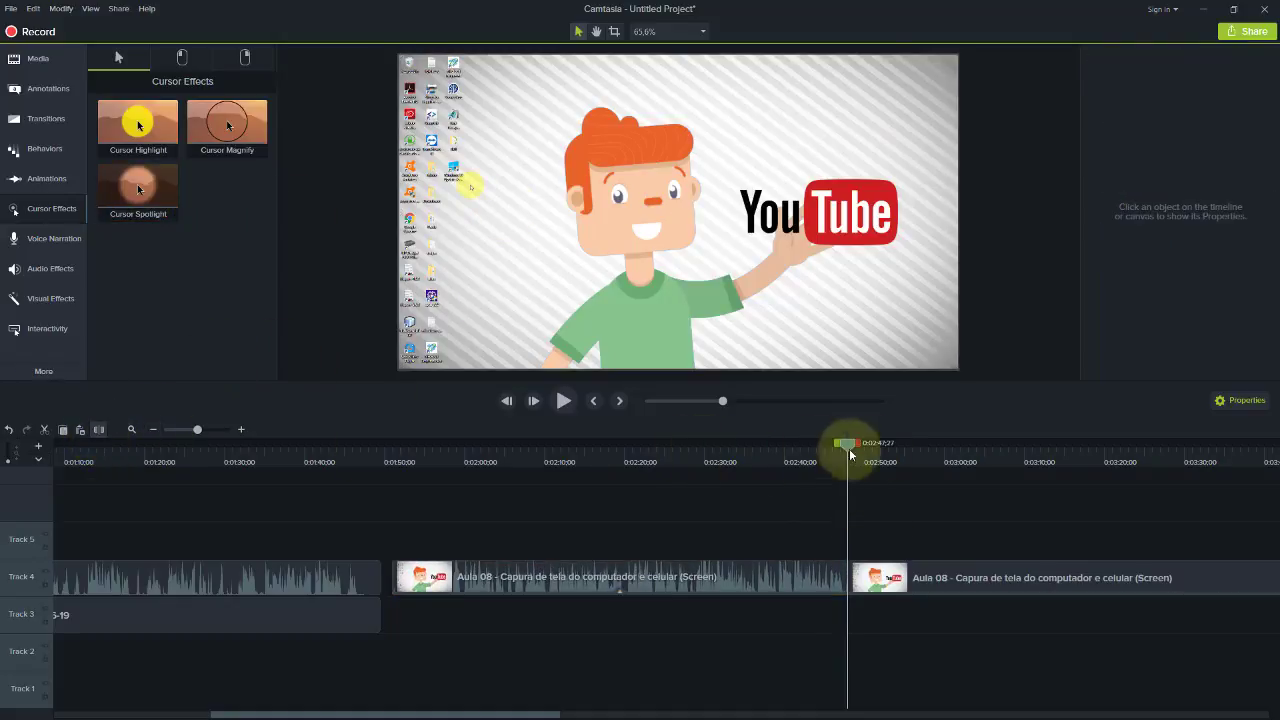
click(934, 459)
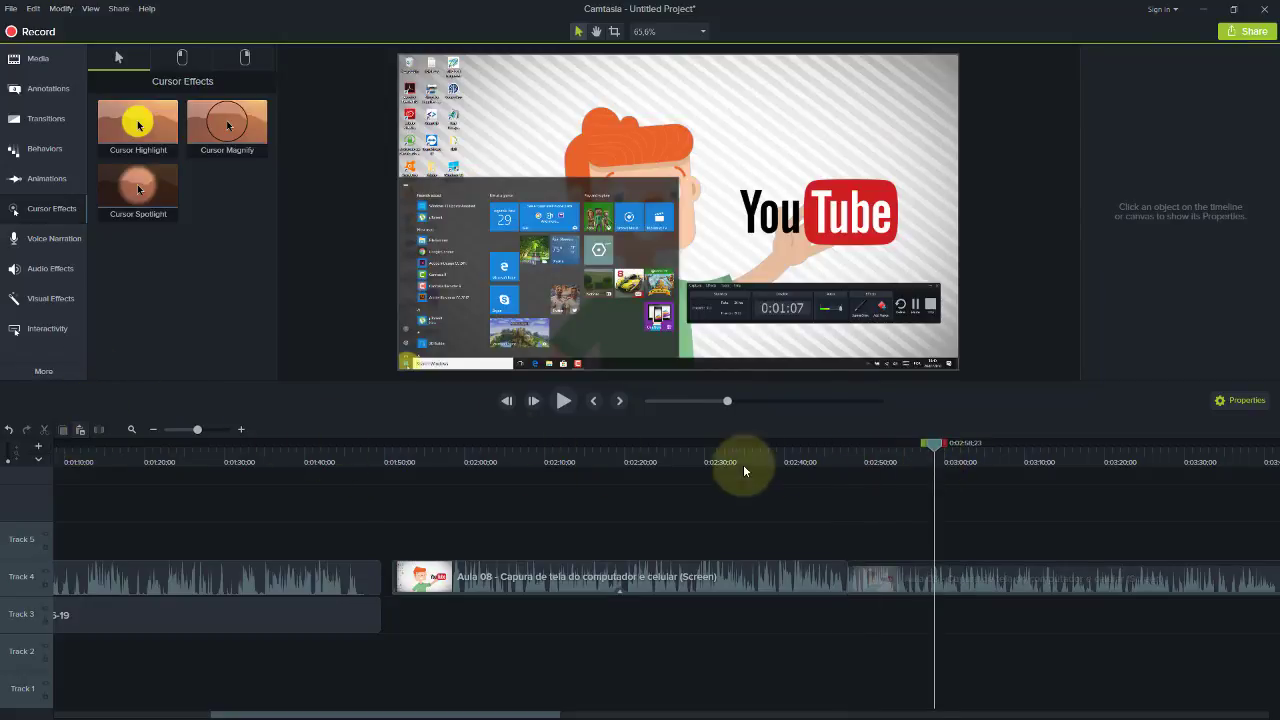
click(953, 575)
click(99, 429)
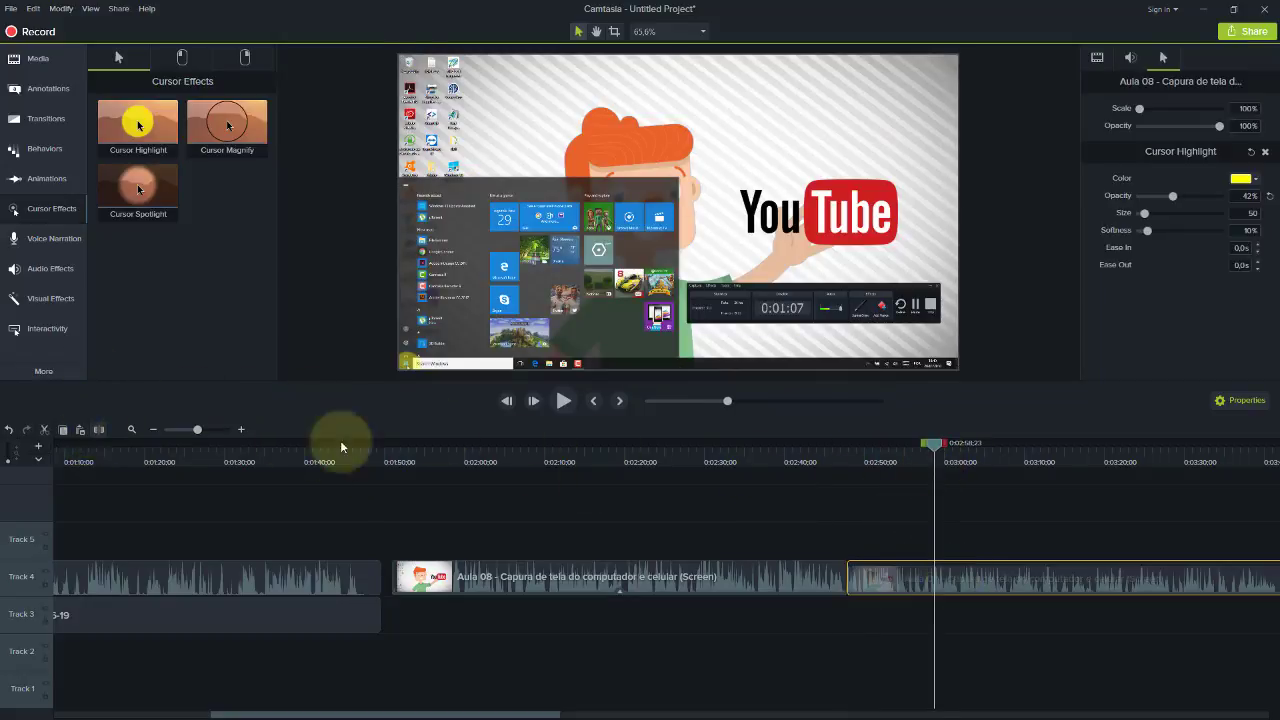
click(854, 571)
click(885, 459)
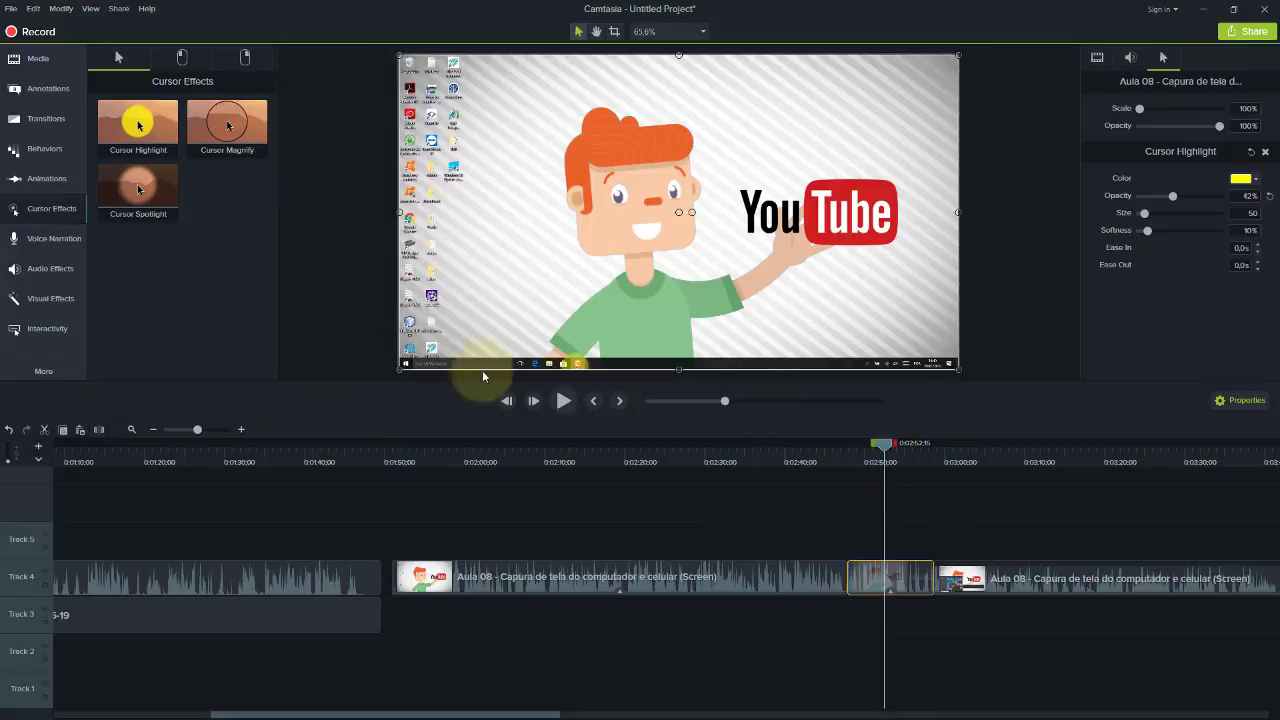
Step: Apply Cursor Spotlight to the middle Aula 08 segment on Track 4 and set its size to 273 and softness to 0%
drag(128, 186, 871, 575)
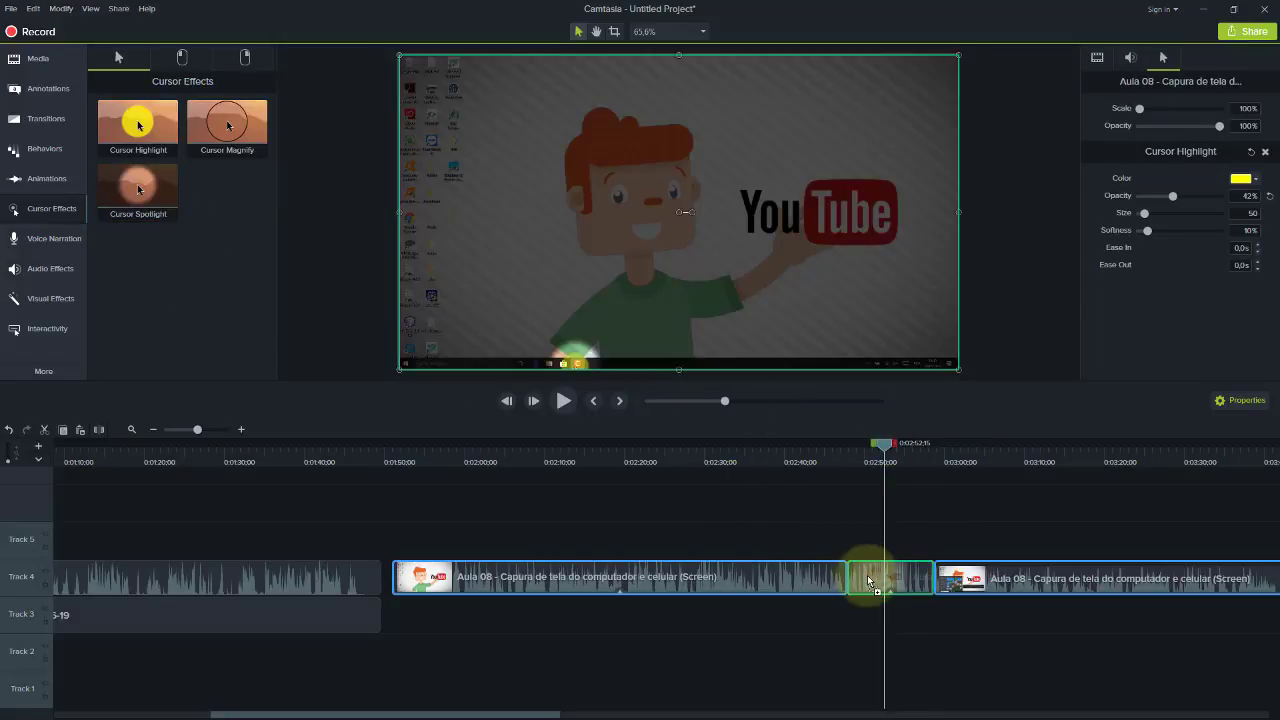
click(889, 456)
mouse_move(906, 456)
mouse_down()
mouse_move(923, 443)
mouse_move(908, 440)
mouse_move(924, 441)
mouse_up()
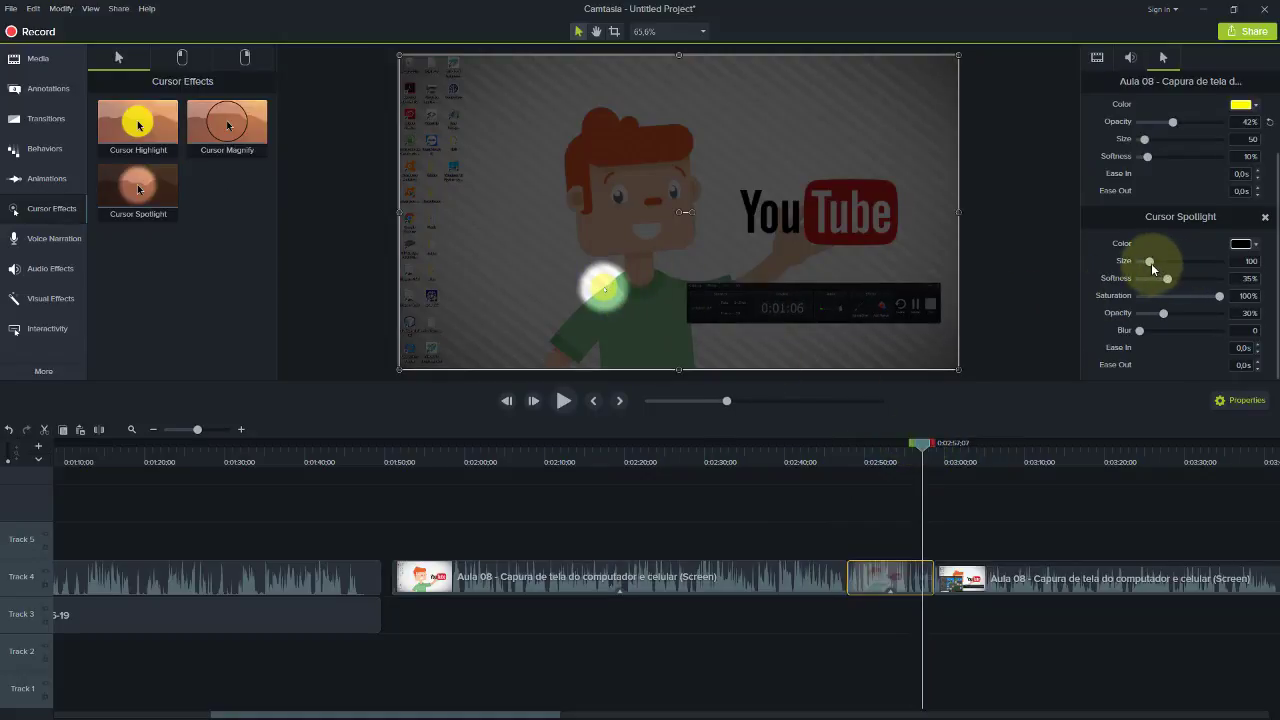
mouse_move(1151, 263)
mouse_down()
mouse_move(1178, 253)
mouse_move(1141, 282)
mouse_up()
mouse_move(922, 443)
mouse_down()
mouse_move(858, 451)
mouse_move(913, 446)
mouse_up()
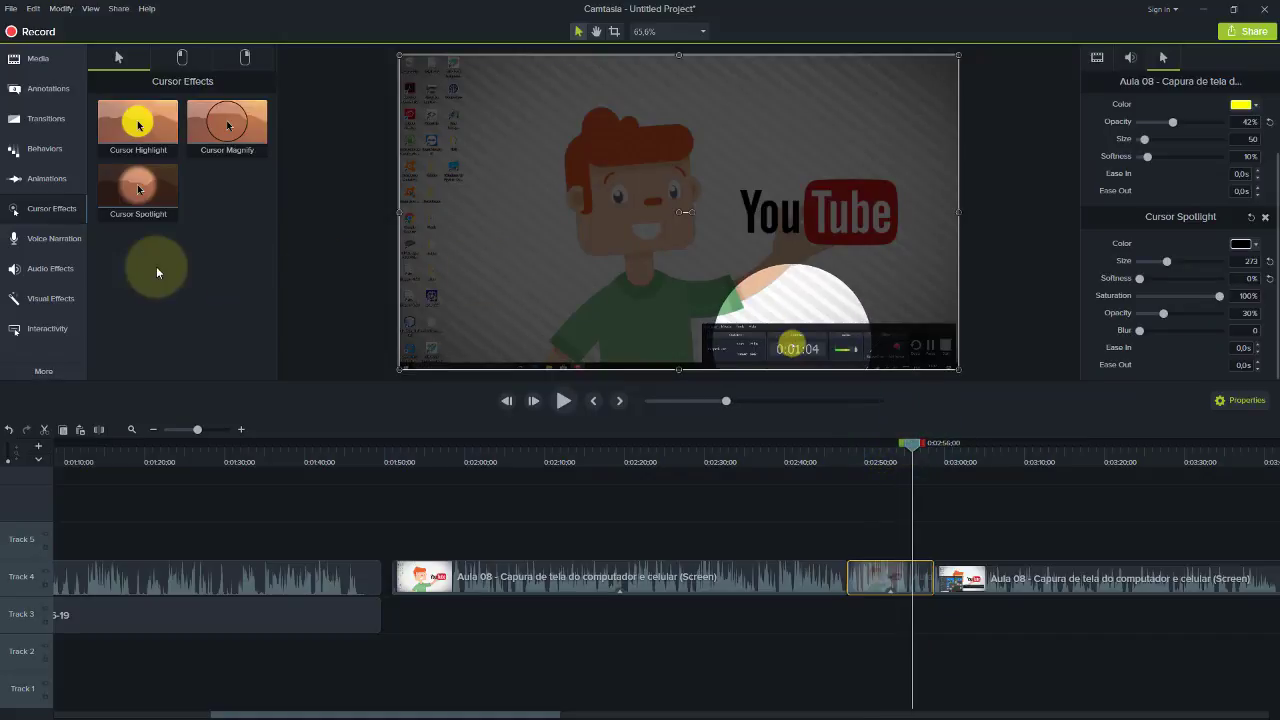
Step: Record a voice narration of about 5 seconds from 0:02:56;00 and save it as "Narration 1.m4a" in the Aulas Youtuber folder
click(54, 239)
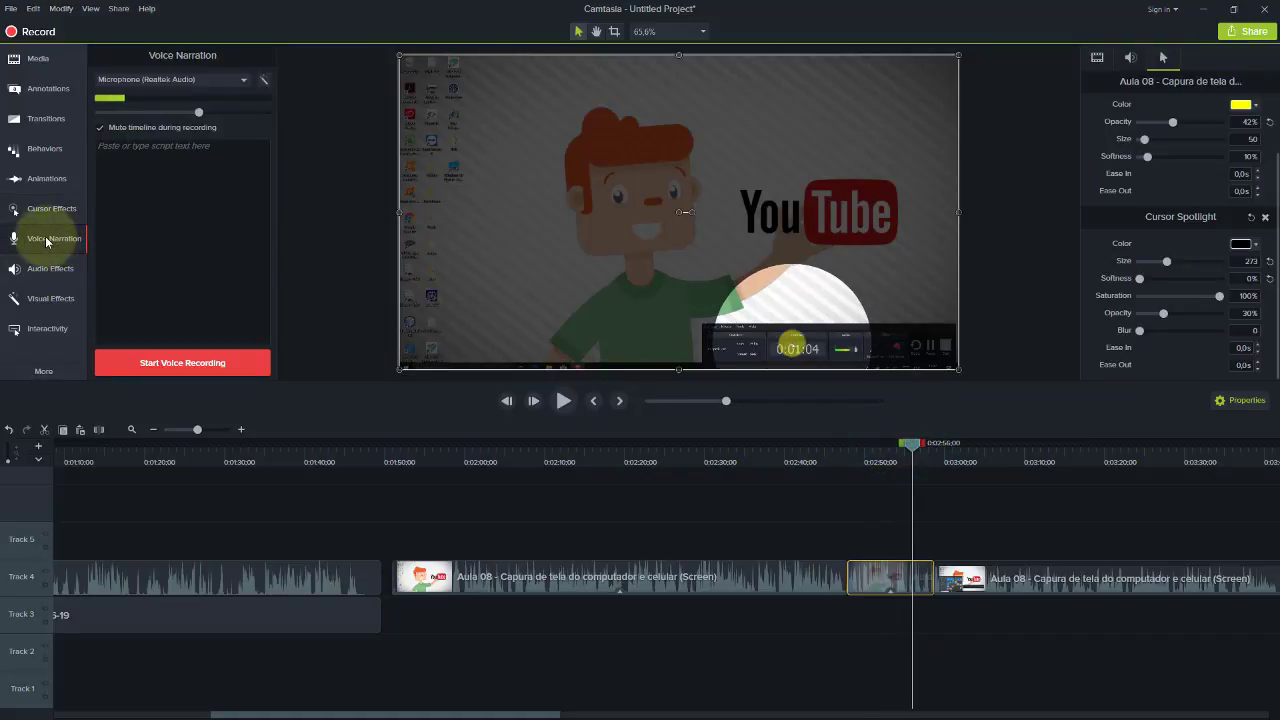
click(200, 366)
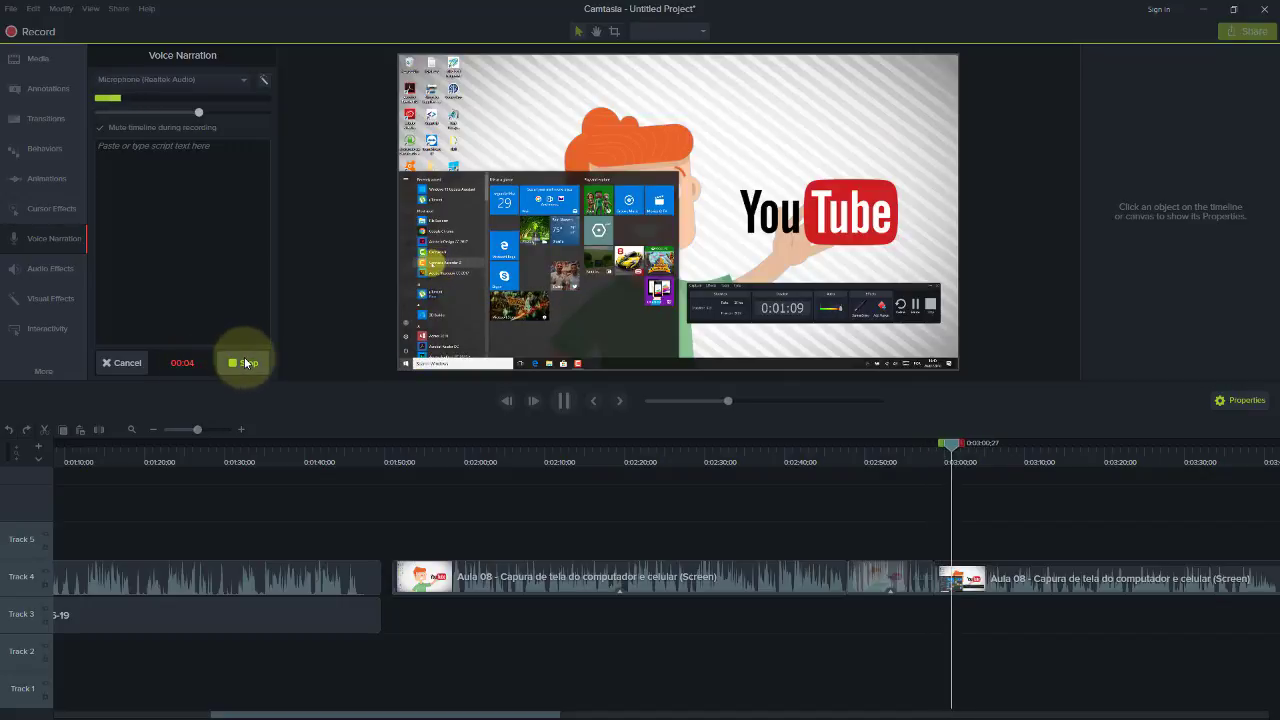
click(245, 362)
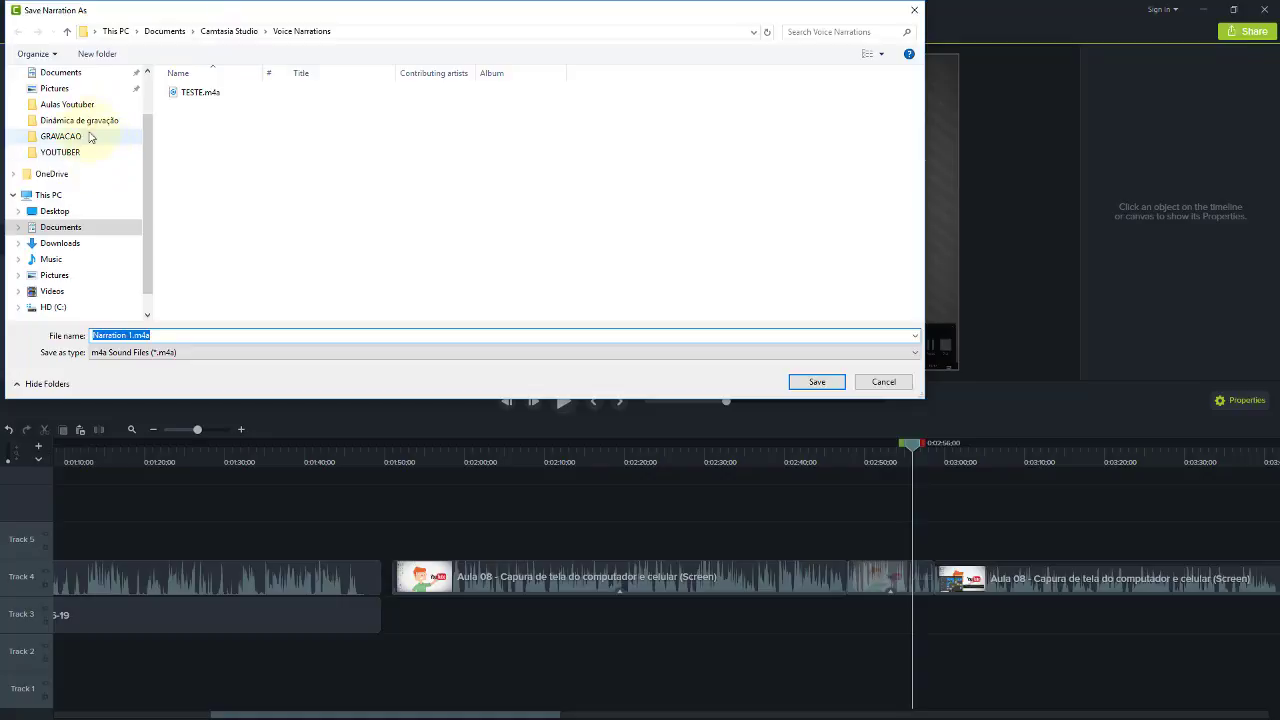
click(67, 104)
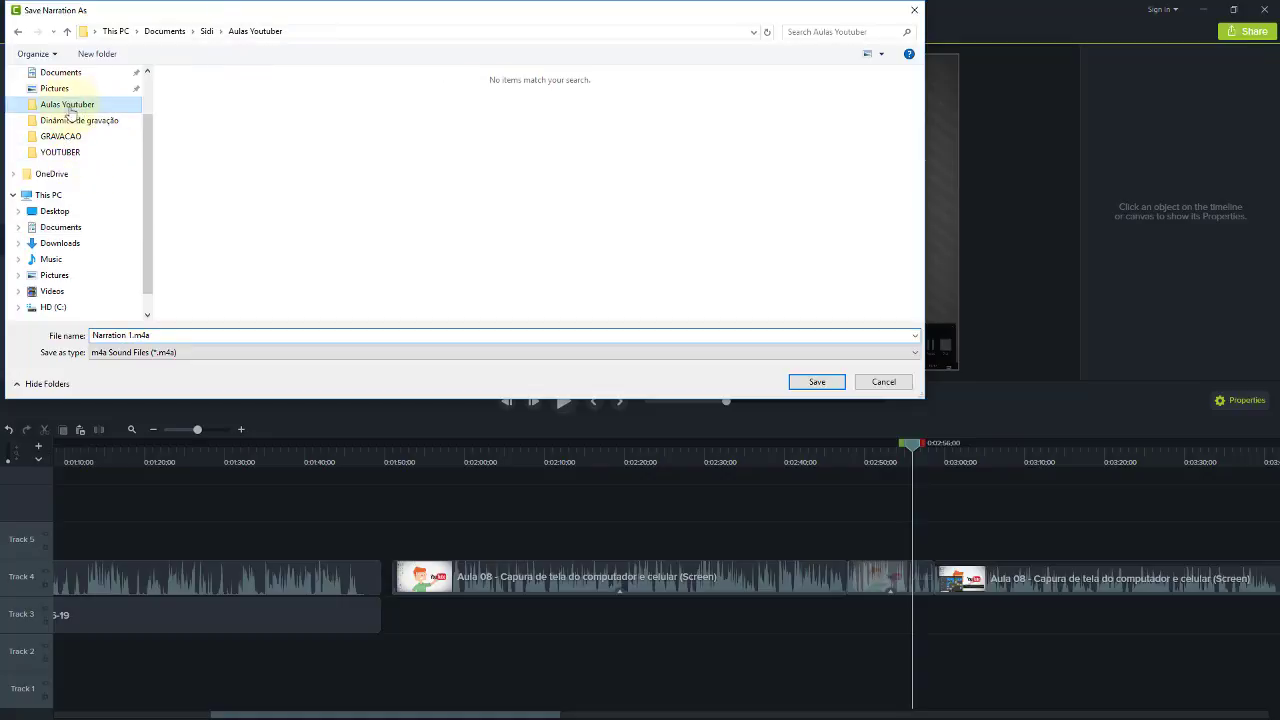
click(818, 383)
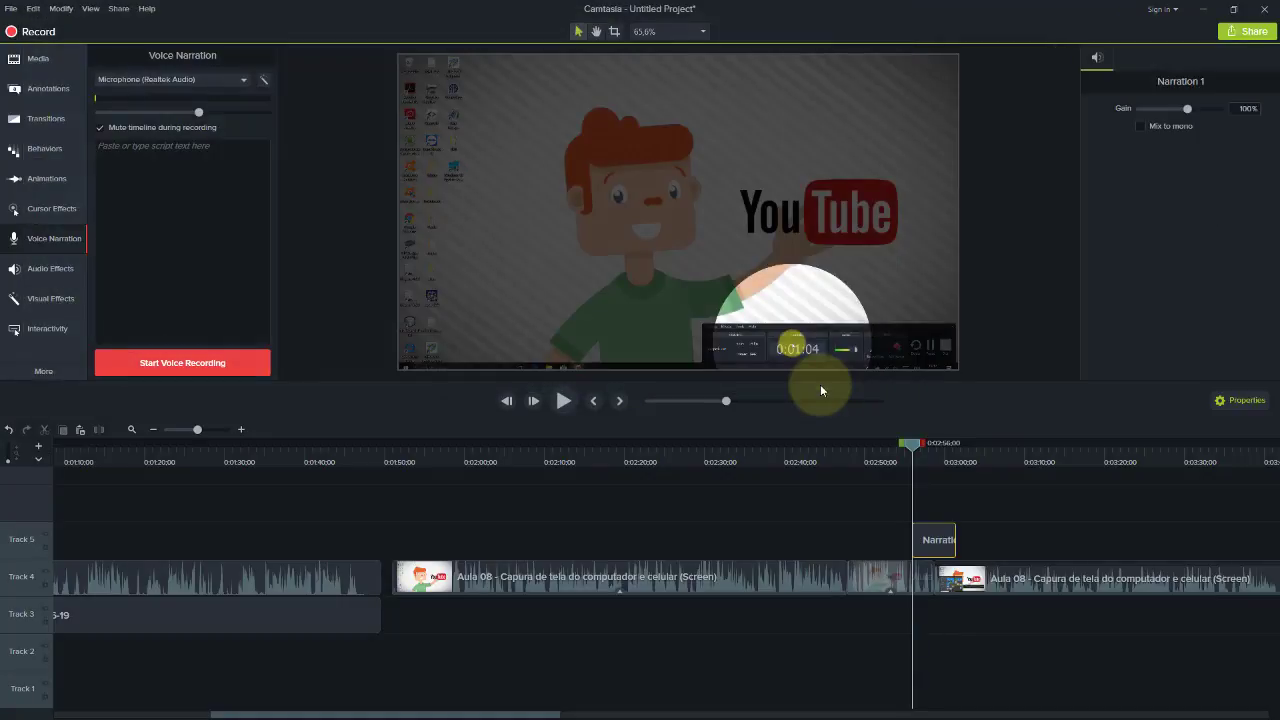
Step: Preview Narration 1.m4a from the Media Bin, place a second copy on Track 3 at about 0:02:02, and play that part
click(38, 62)
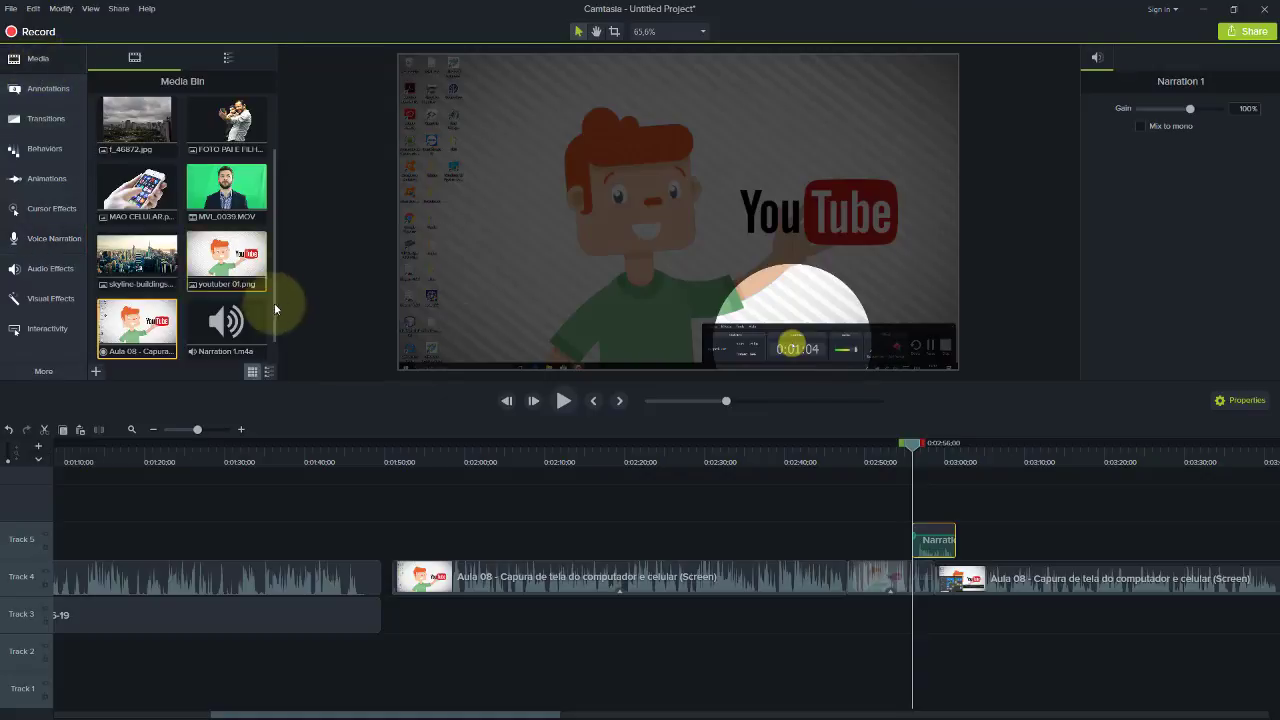
double_click(225, 328)
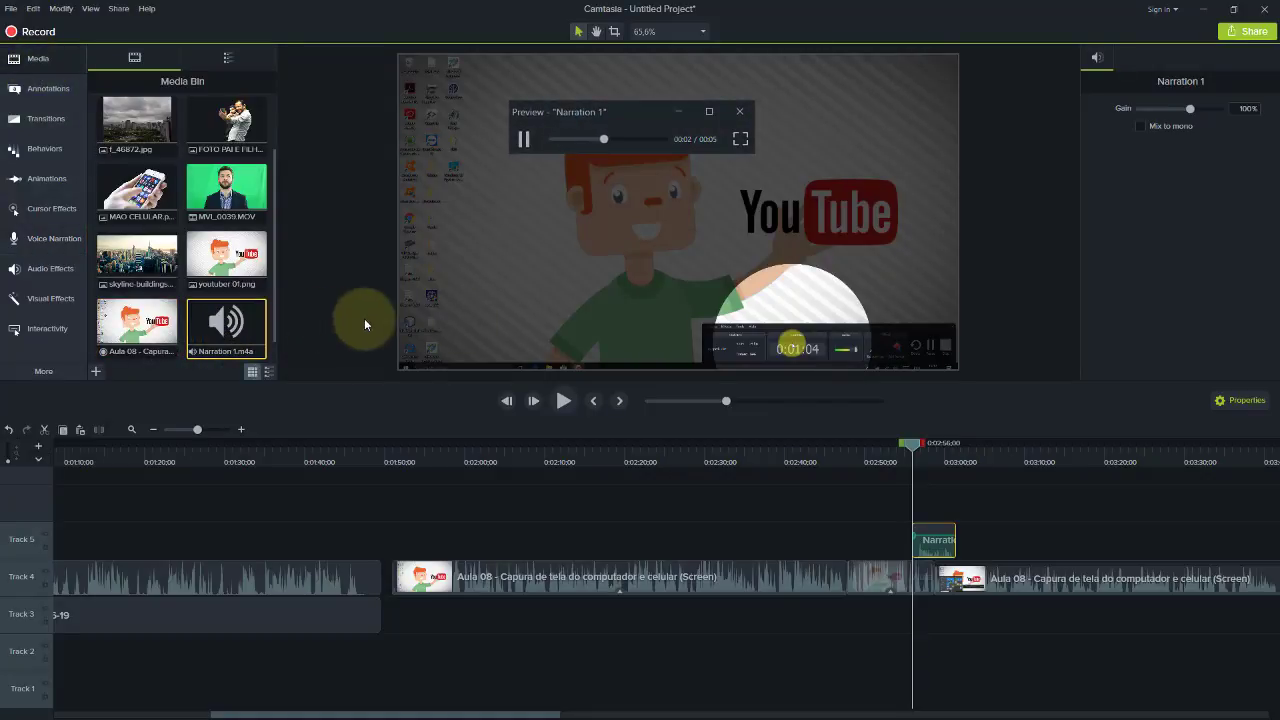
click(742, 112)
drag(228, 322, 480, 550)
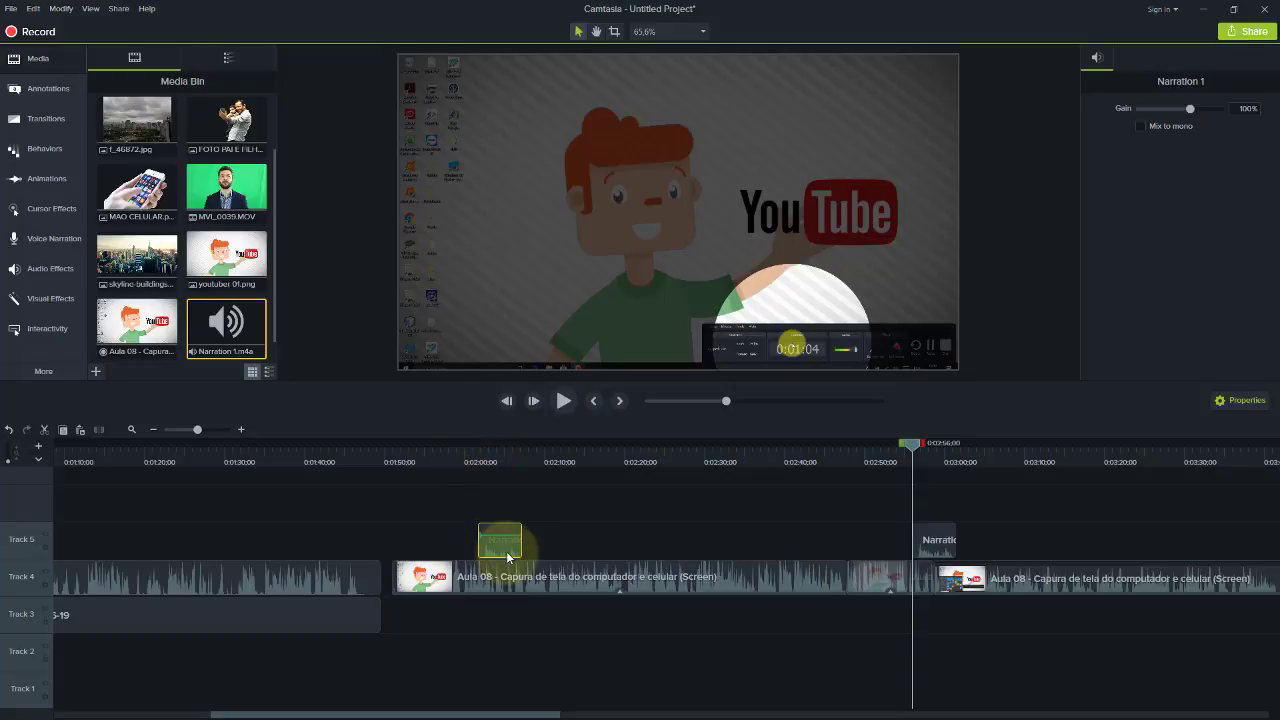
drag(507, 557, 496, 612)
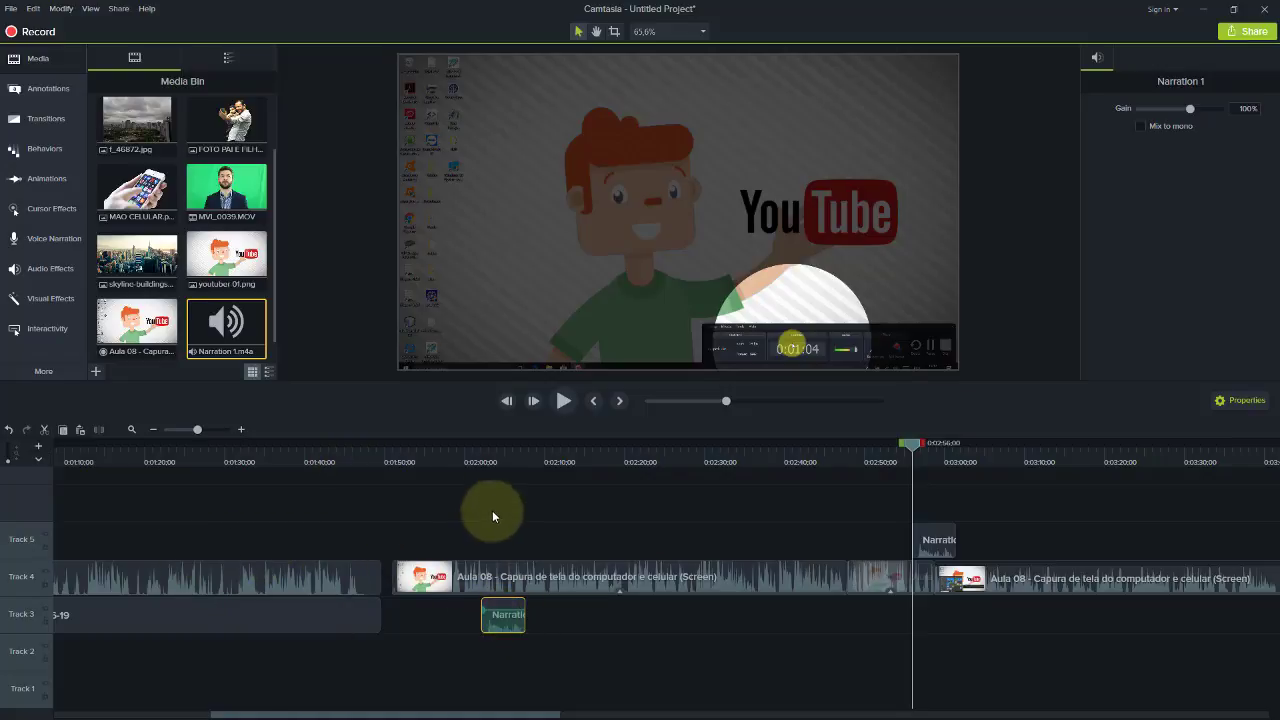
click(483, 463)
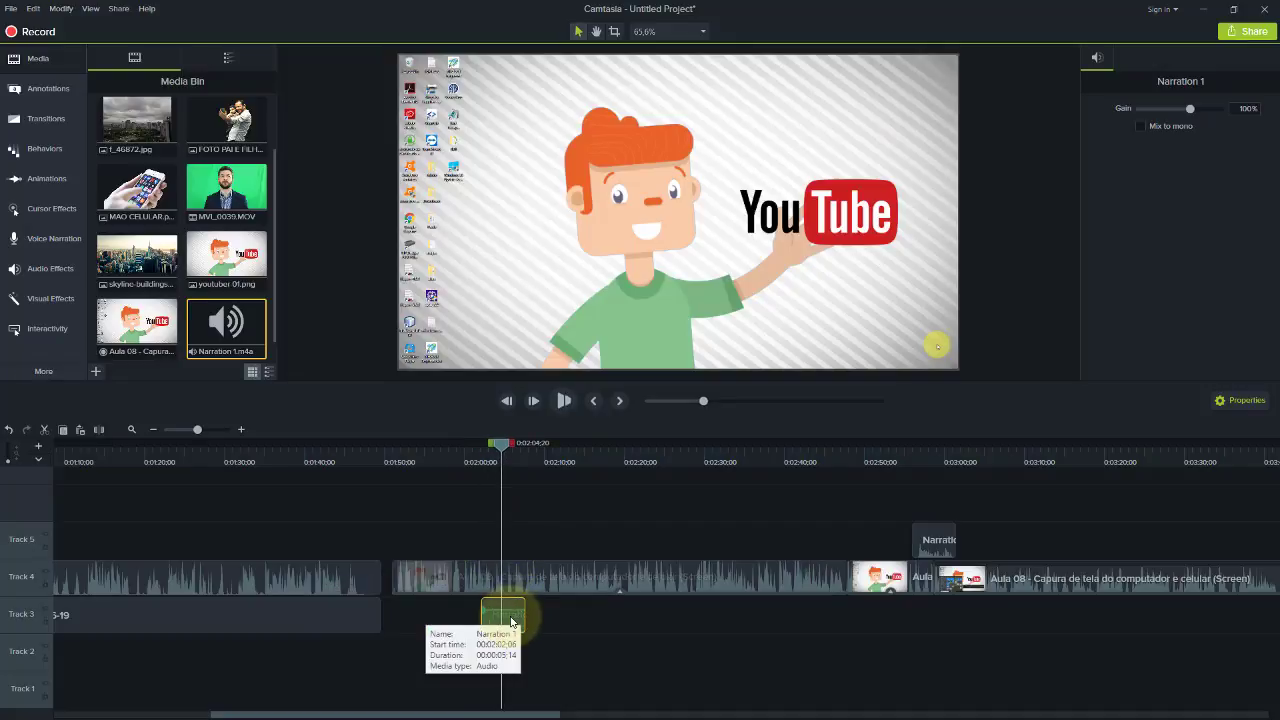
key(space)
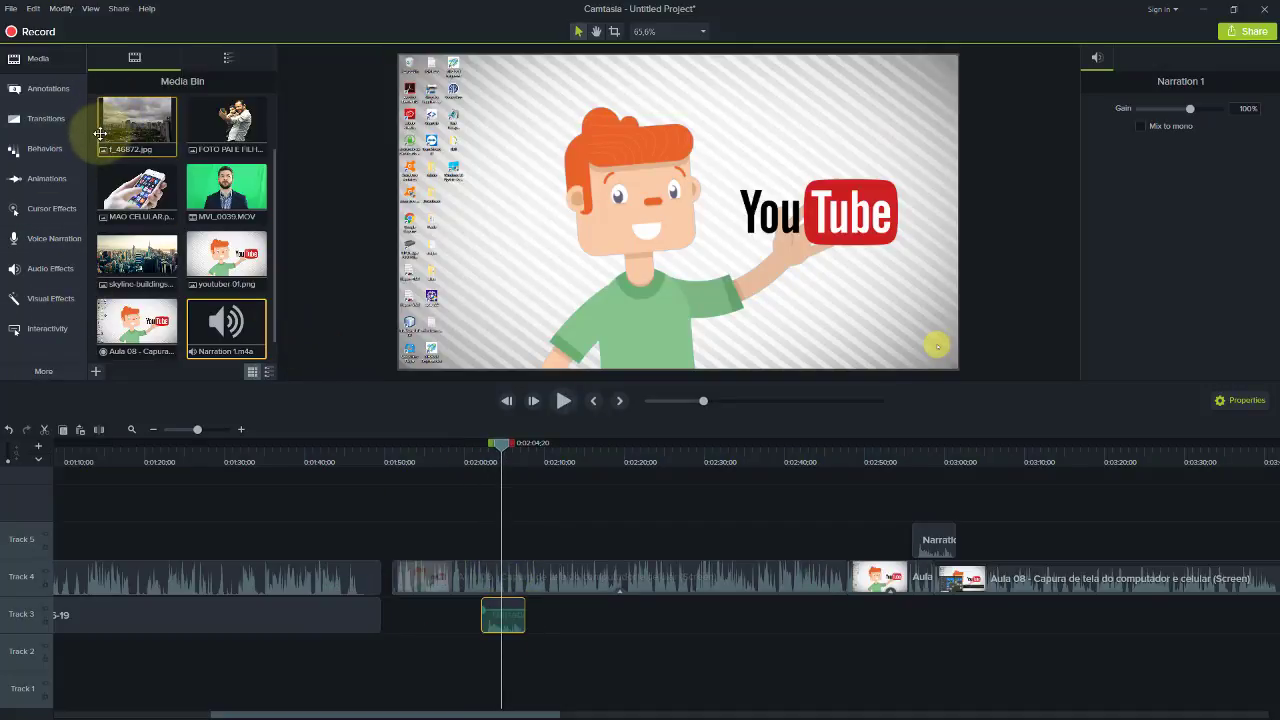
Step: Apply the Colorize effect to the first Aula 08 segment on Track 4 with purple color and a 36% amount
click(45, 298)
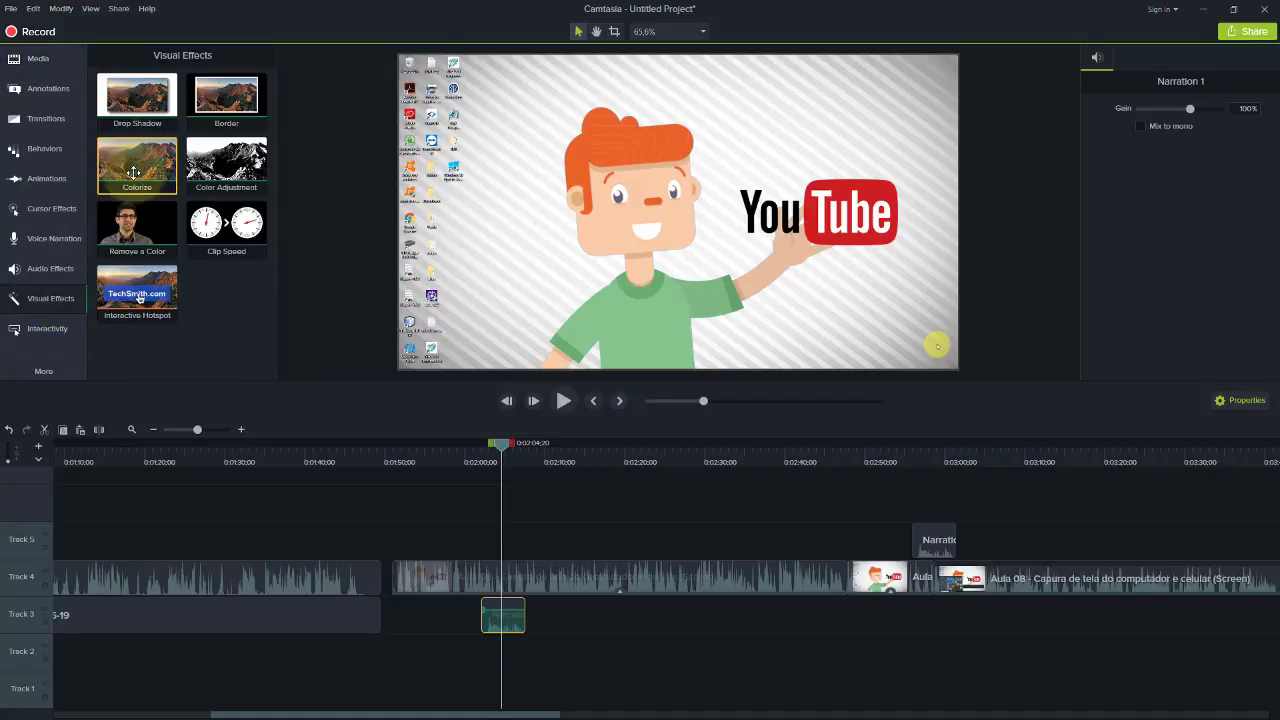
drag(133, 172, 566, 578)
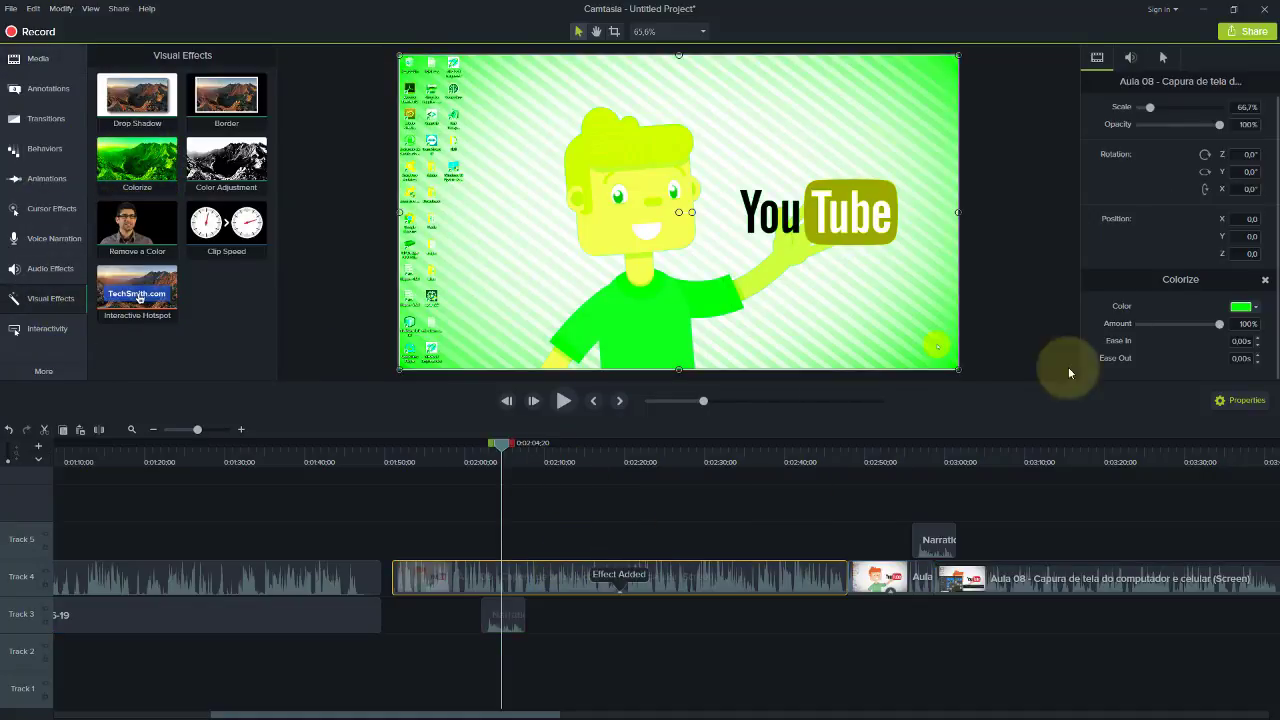
drag(1218, 326, 1170, 322)
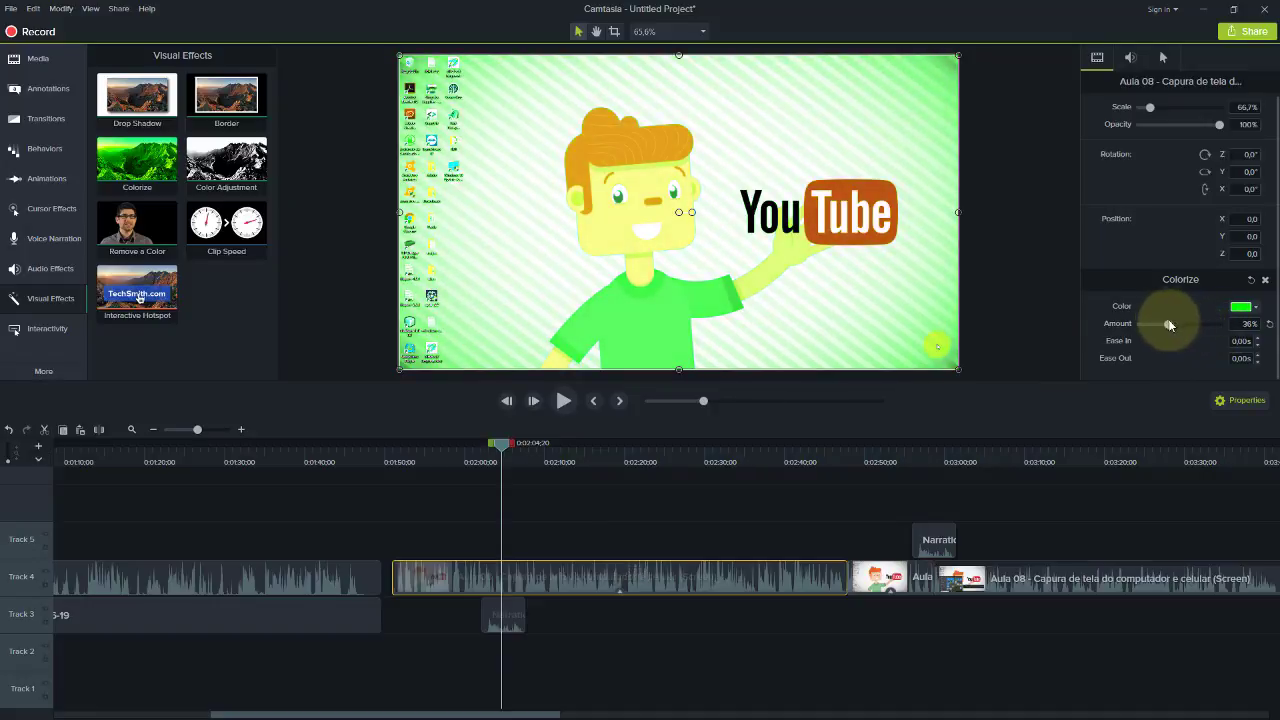
click(1256, 311)
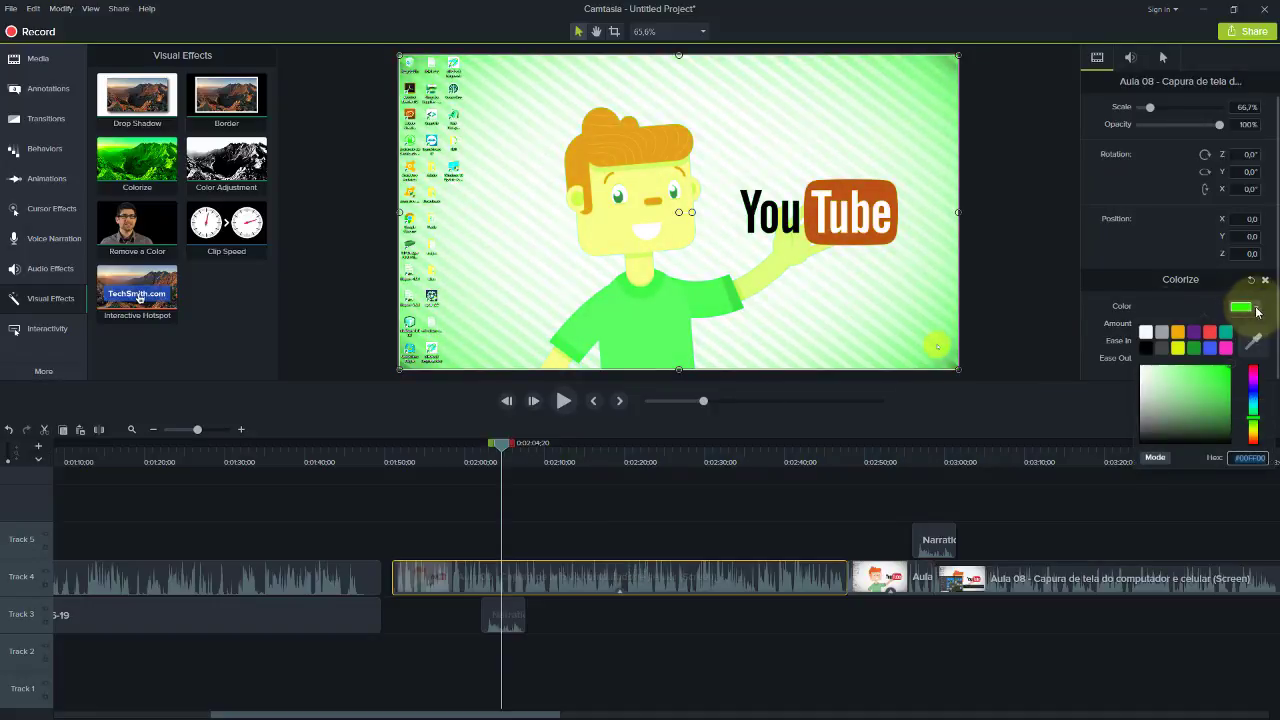
click(1196, 341)
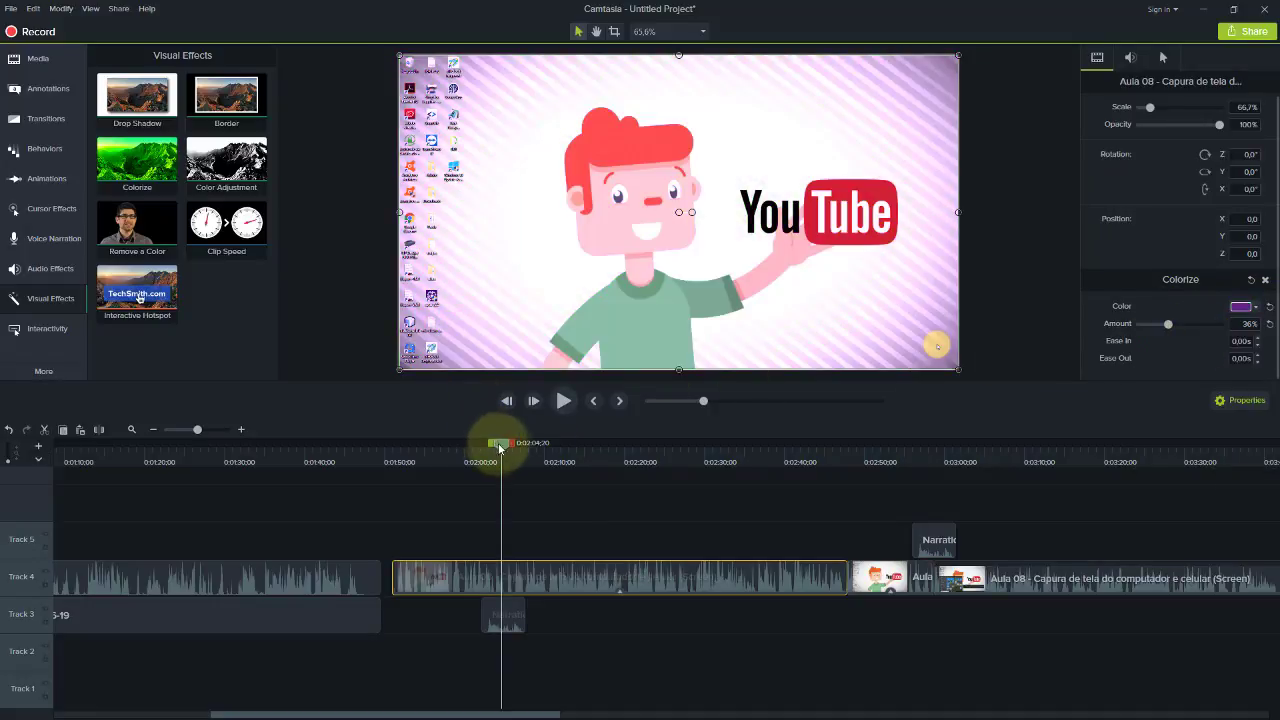
drag(500, 444, 507, 452)
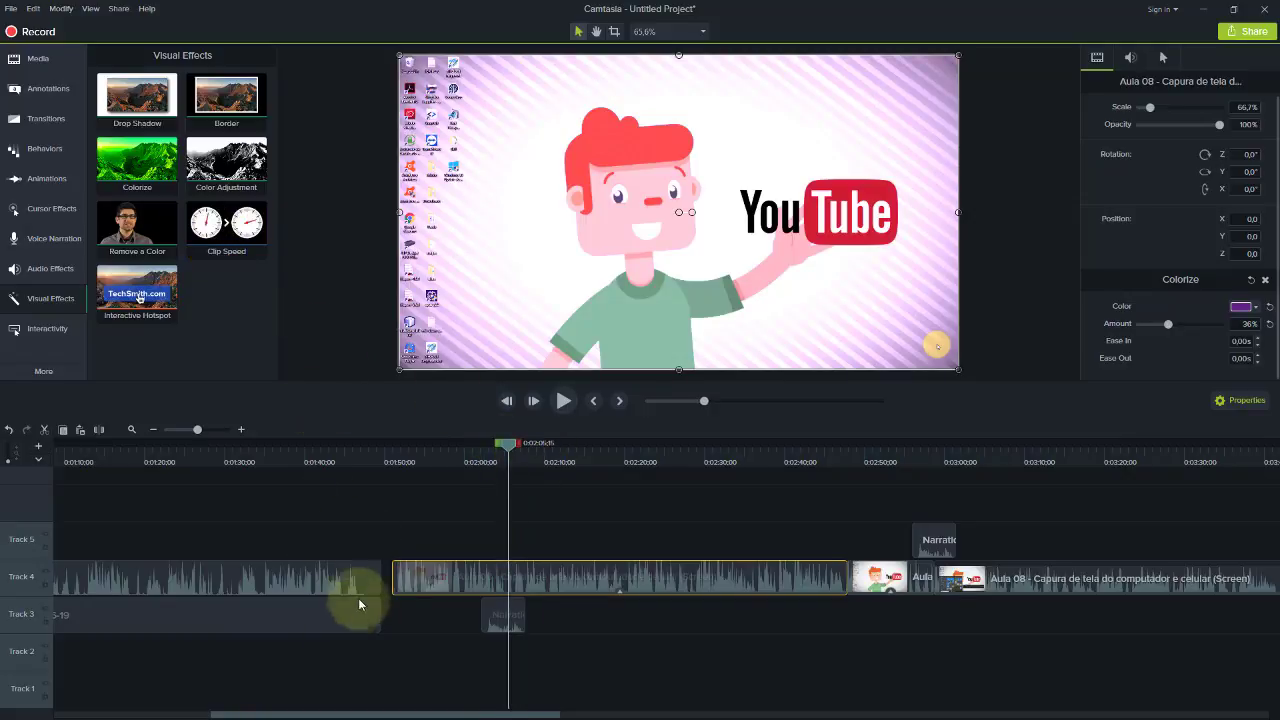
Step: Apply Clip Speed to the last Aula 08 segment on Track 4, set its speed to 3x, and play part of it
drag(445, 716, 852, 714)
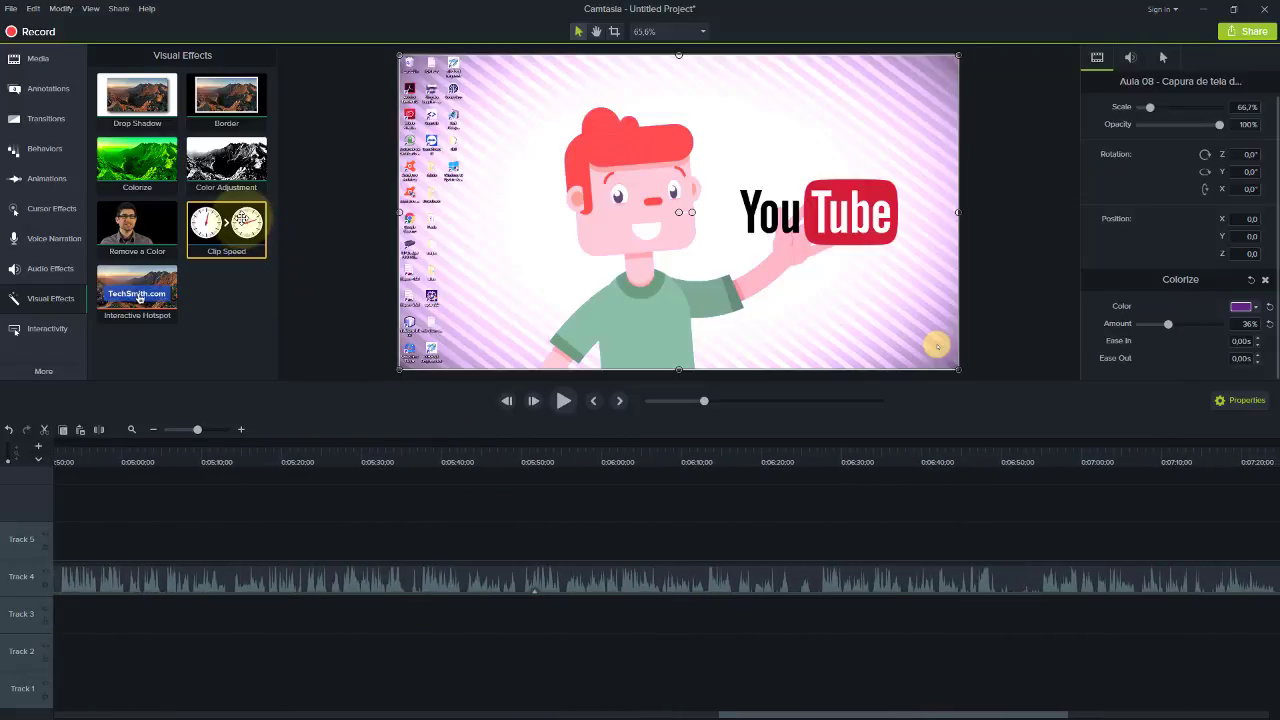
drag(240, 218, 648, 585)
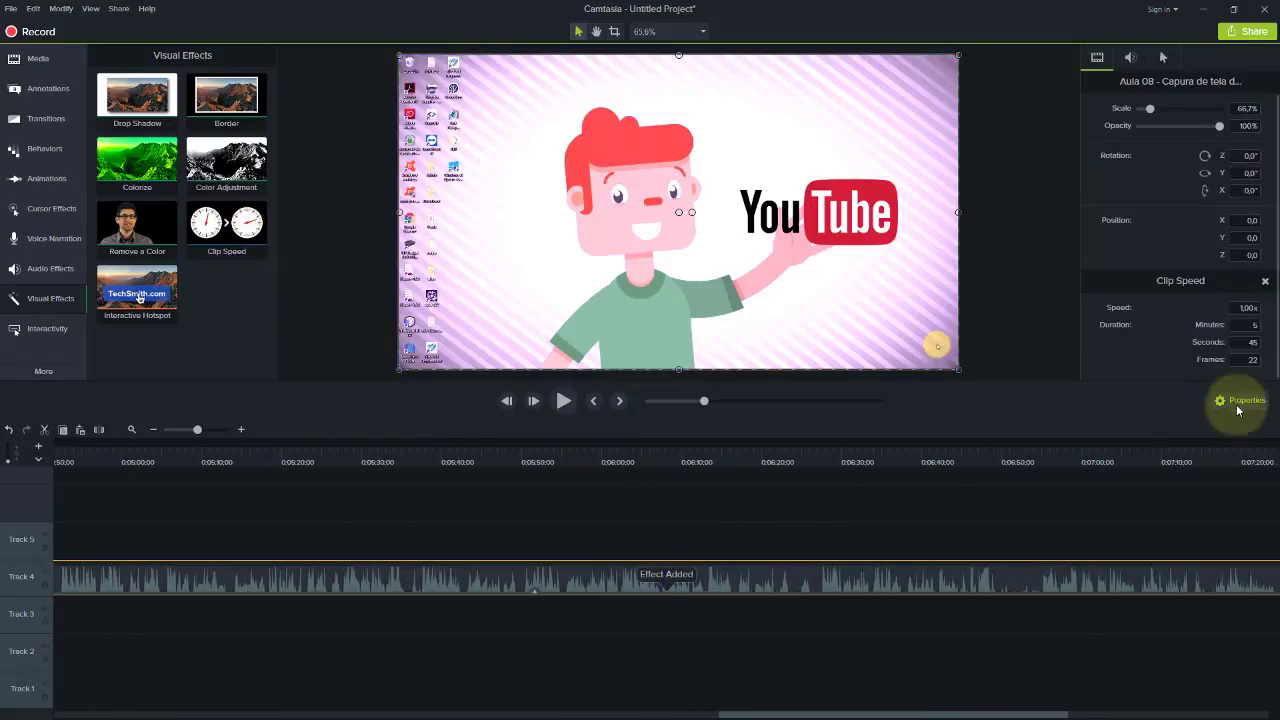
click(1241, 307)
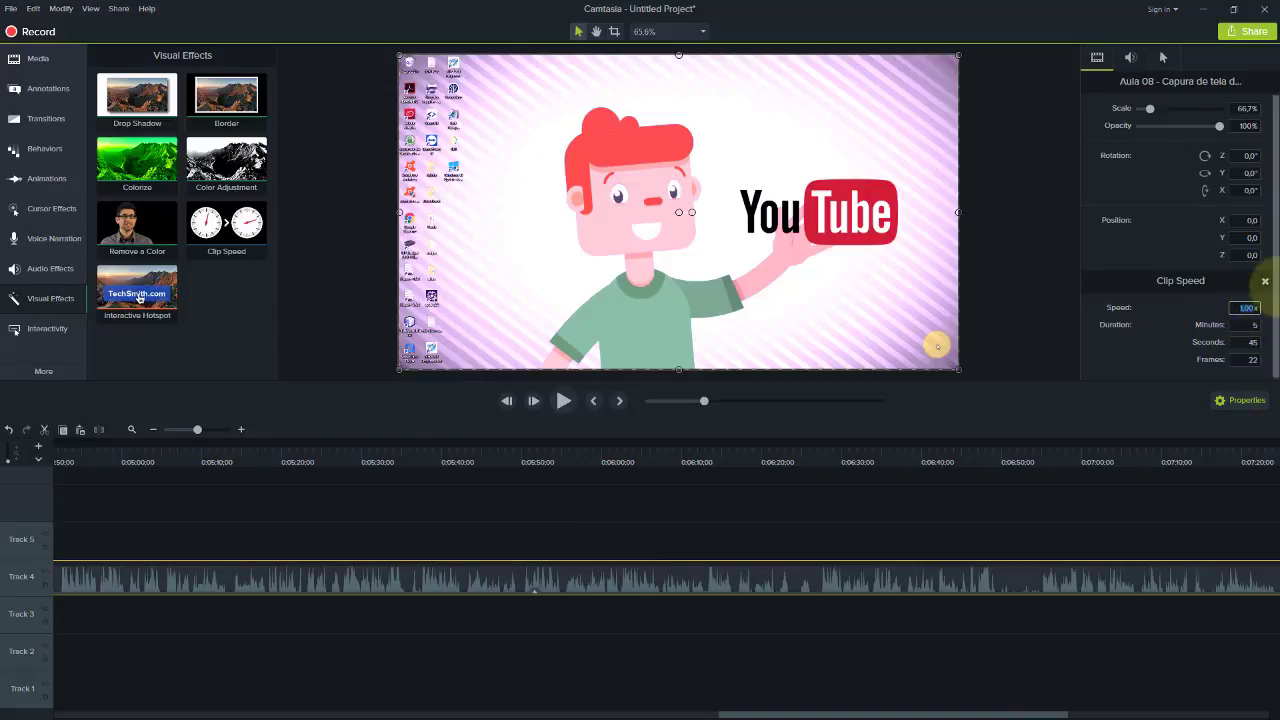
text(3x)
key(Return)
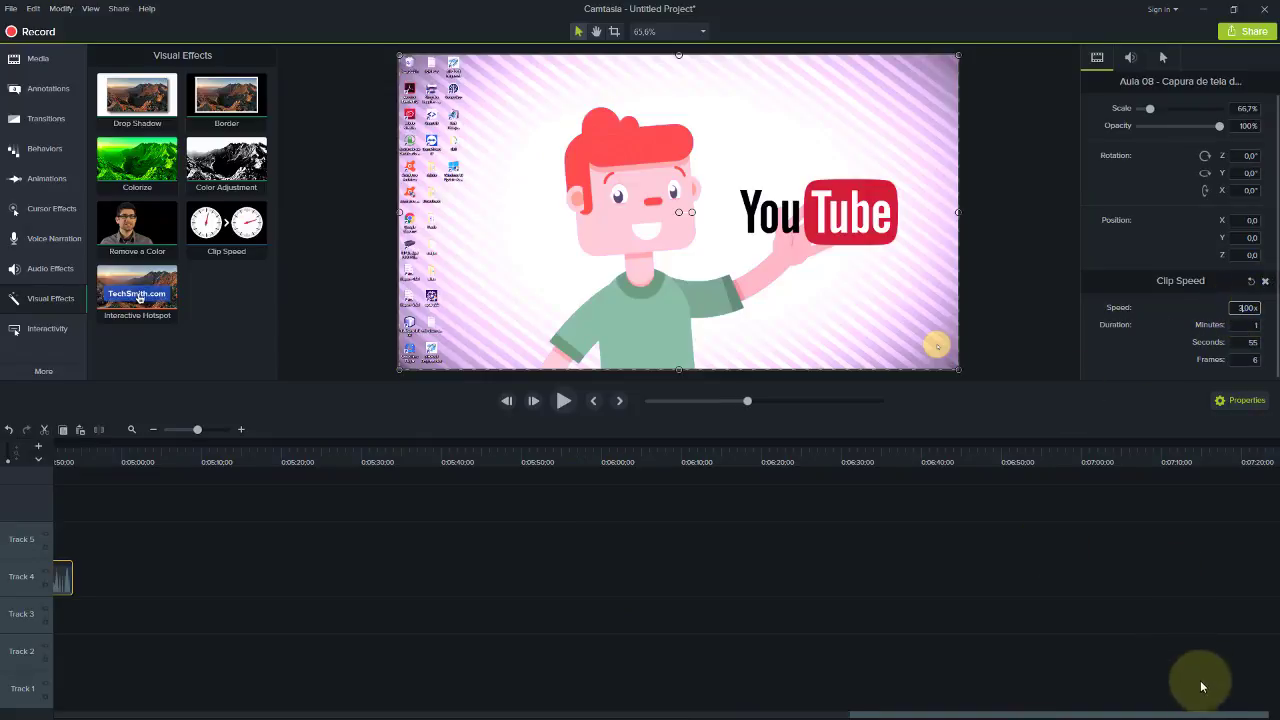
drag(1184, 716, 1043, 712)
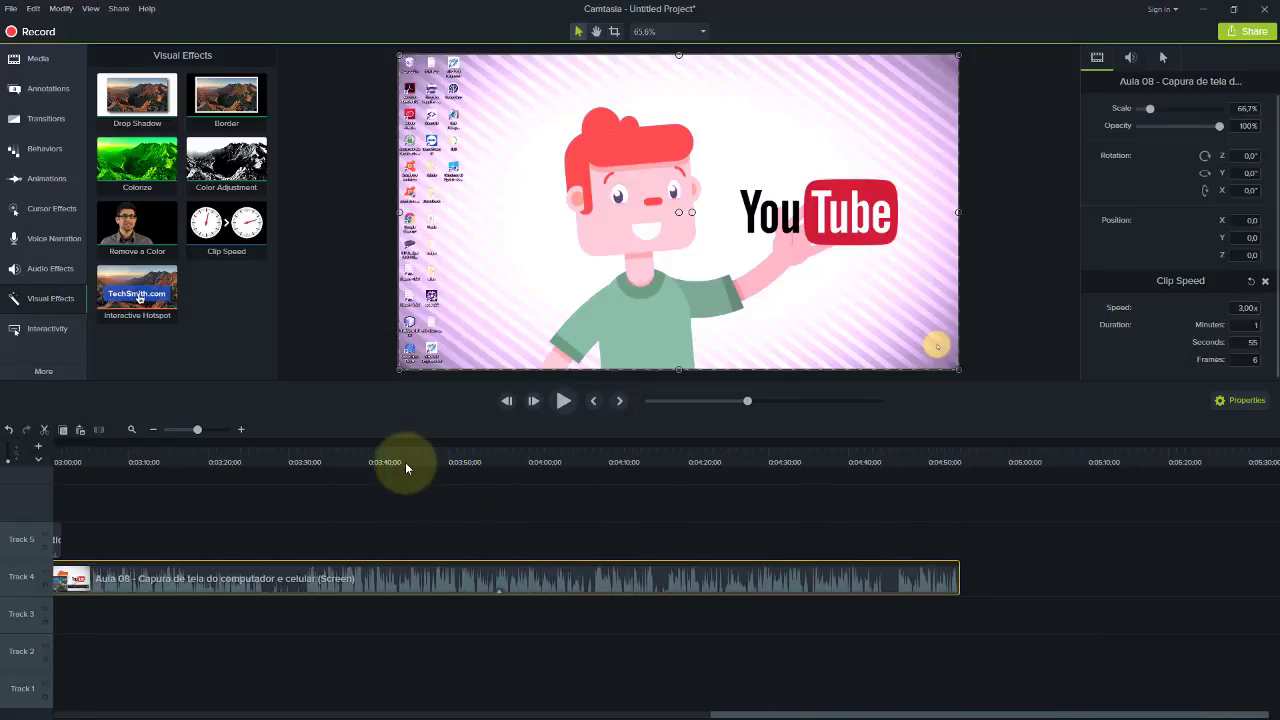
click(405, 462)
key(space)
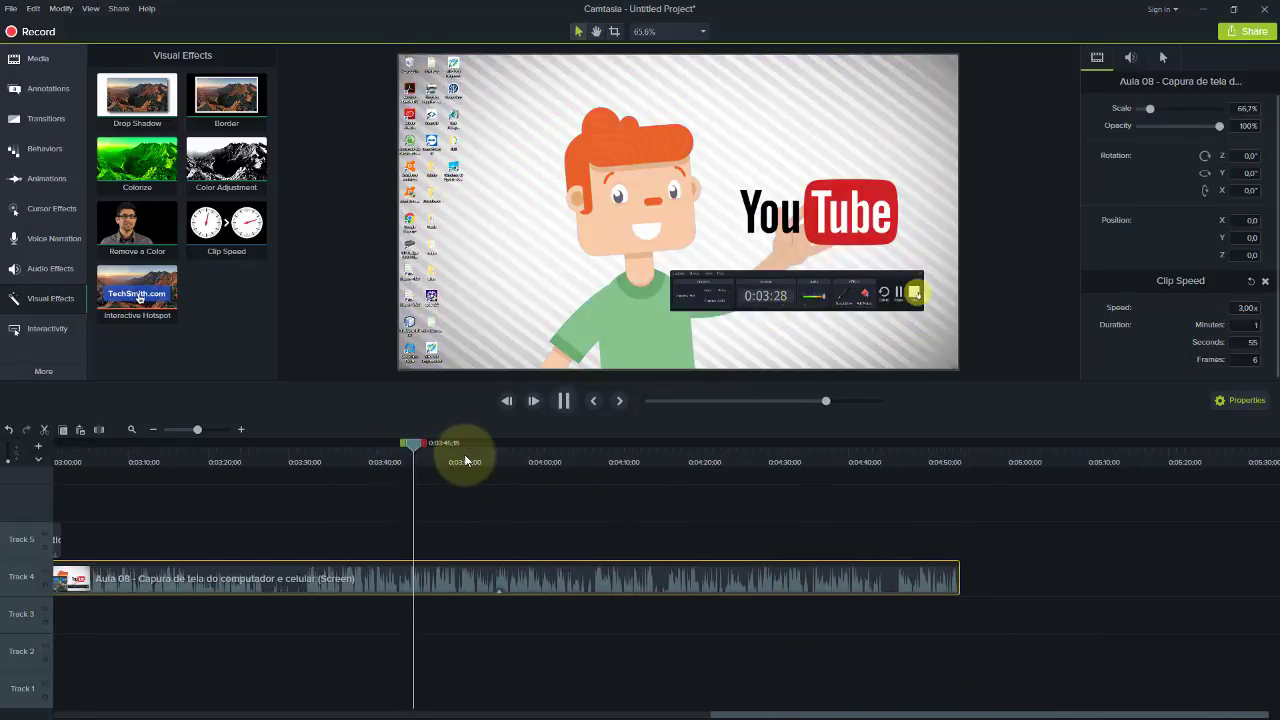
key(space)
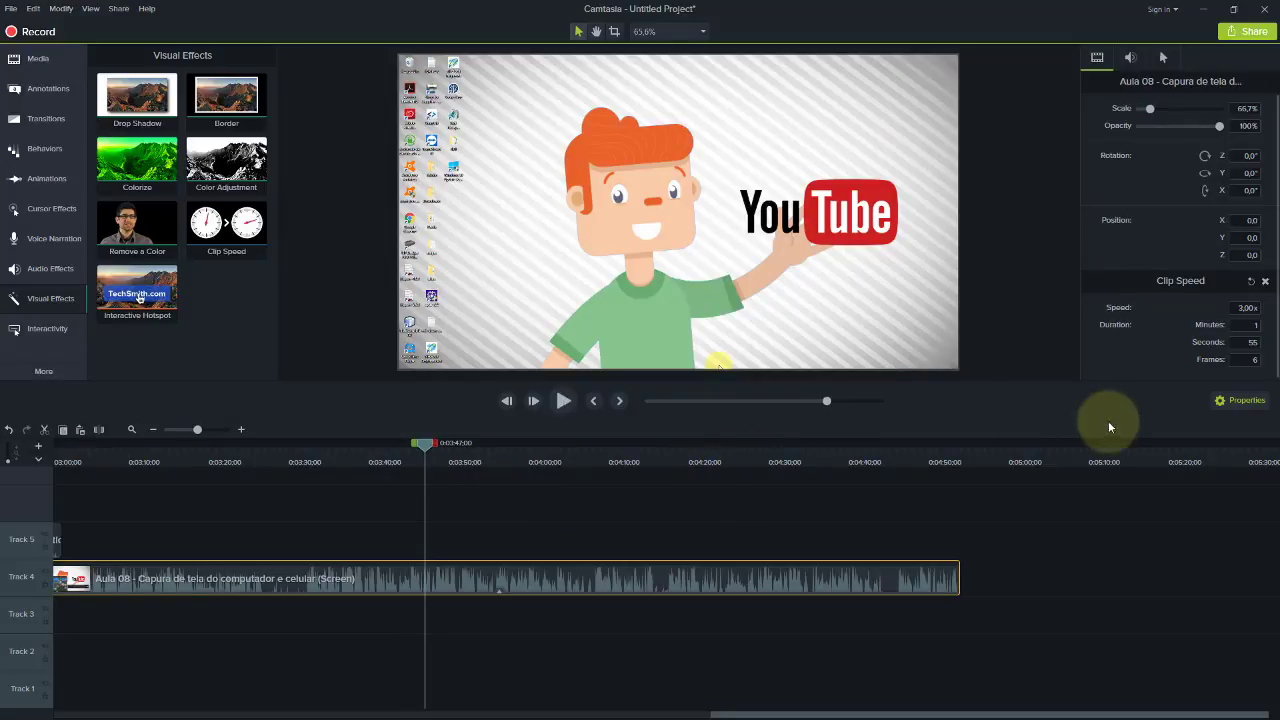
Step: Set the last Aula 08 segment's clip speed to 1x and play it from about 0:03:50
click(1236, 308)
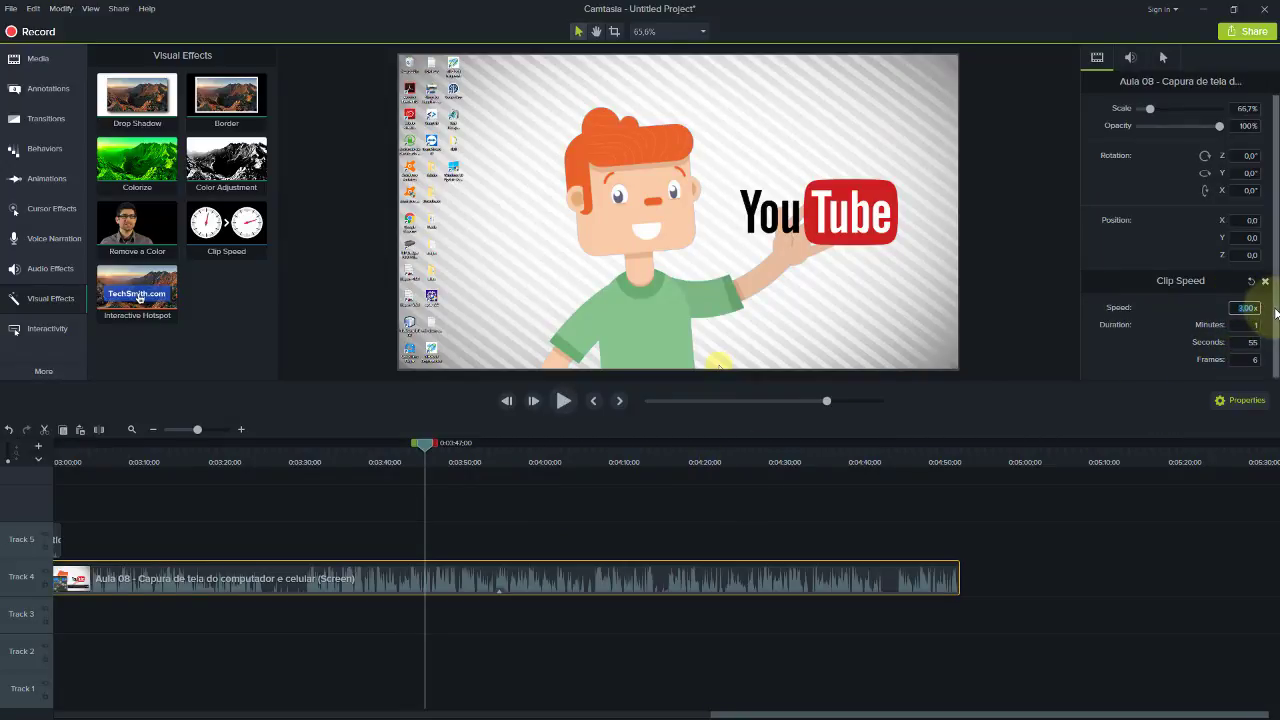
text(1x)
key(Return)
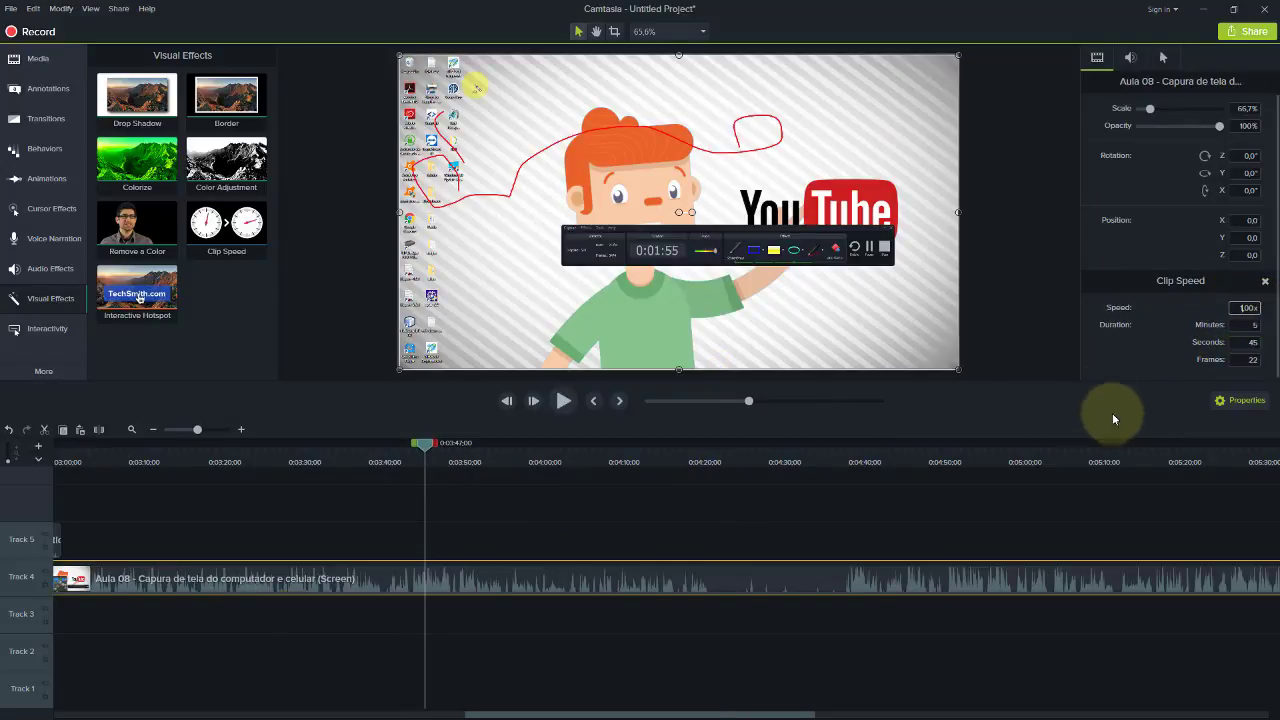
click(468, 452)
key(space)
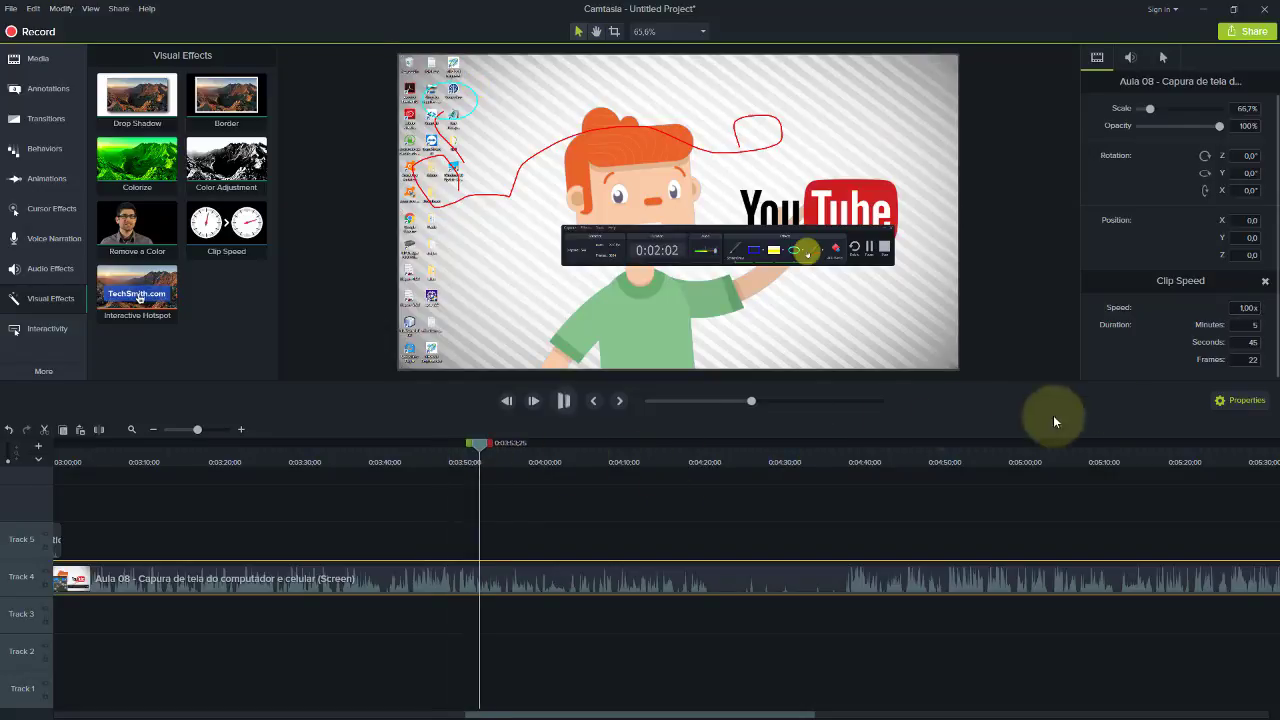
key(space)
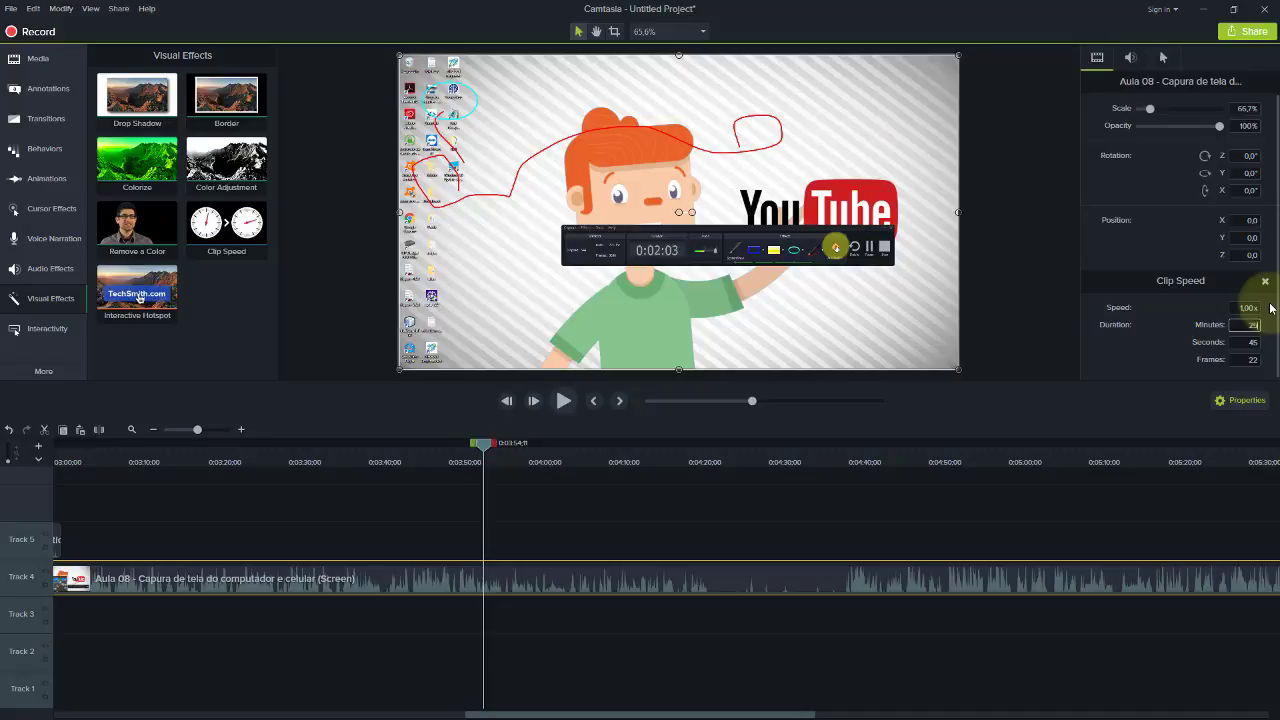
Step: Set the minutes of the last Aula 08 segment's Clip Speed duration to 2 and play the result
text(2)
key(Return)
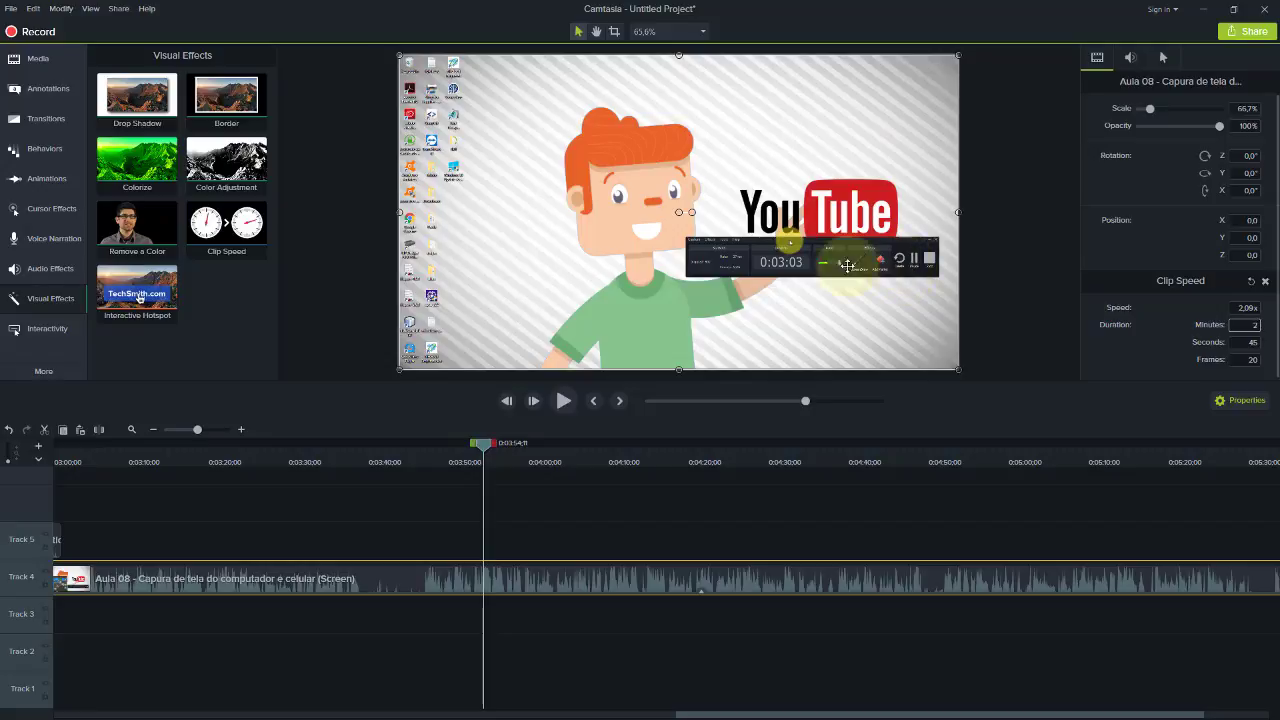
click(563, 401)
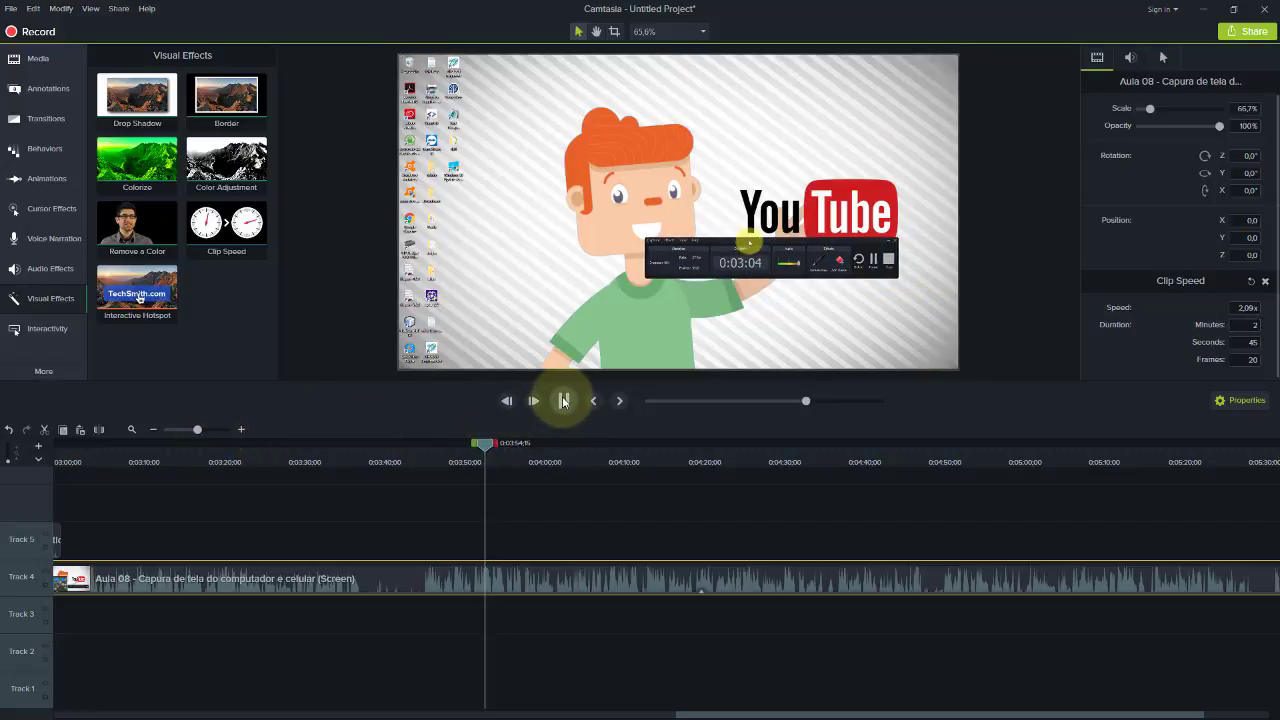
Step: Set the minutes of the last Aula 08 segment's Clip Speed duration to 7 and play part of the result
click(1240, 342)
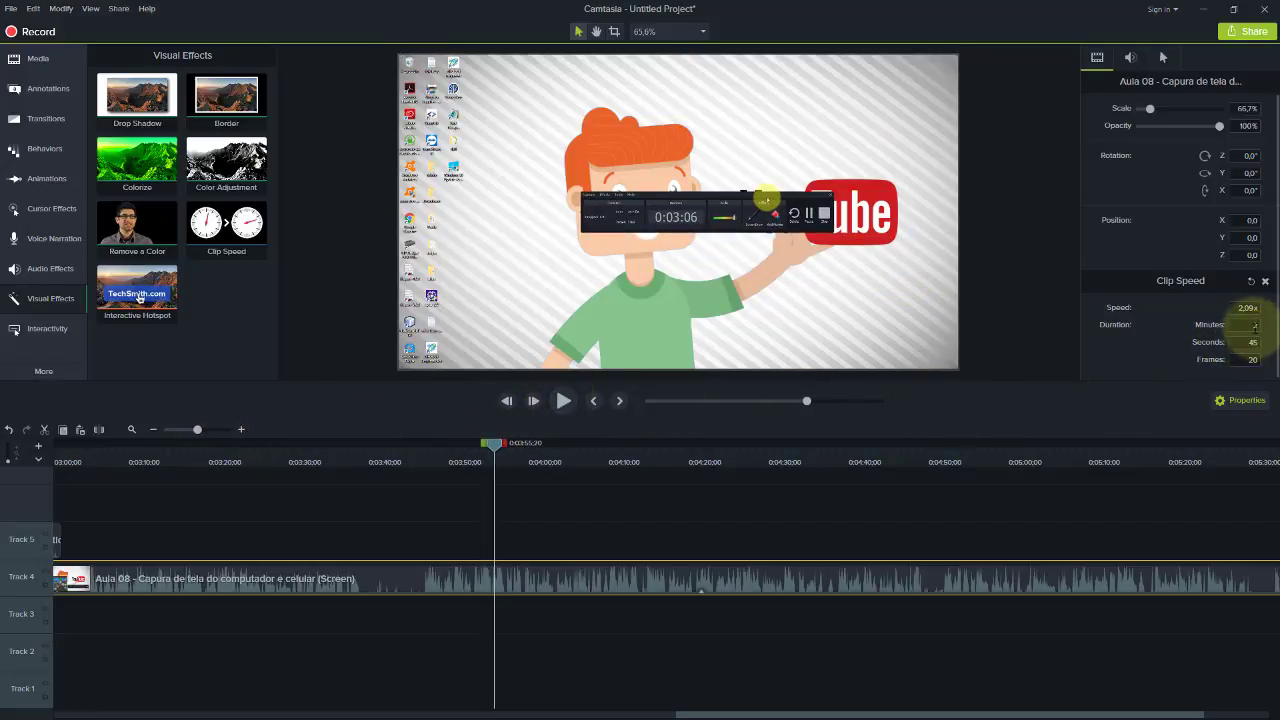
click(1262, 326)
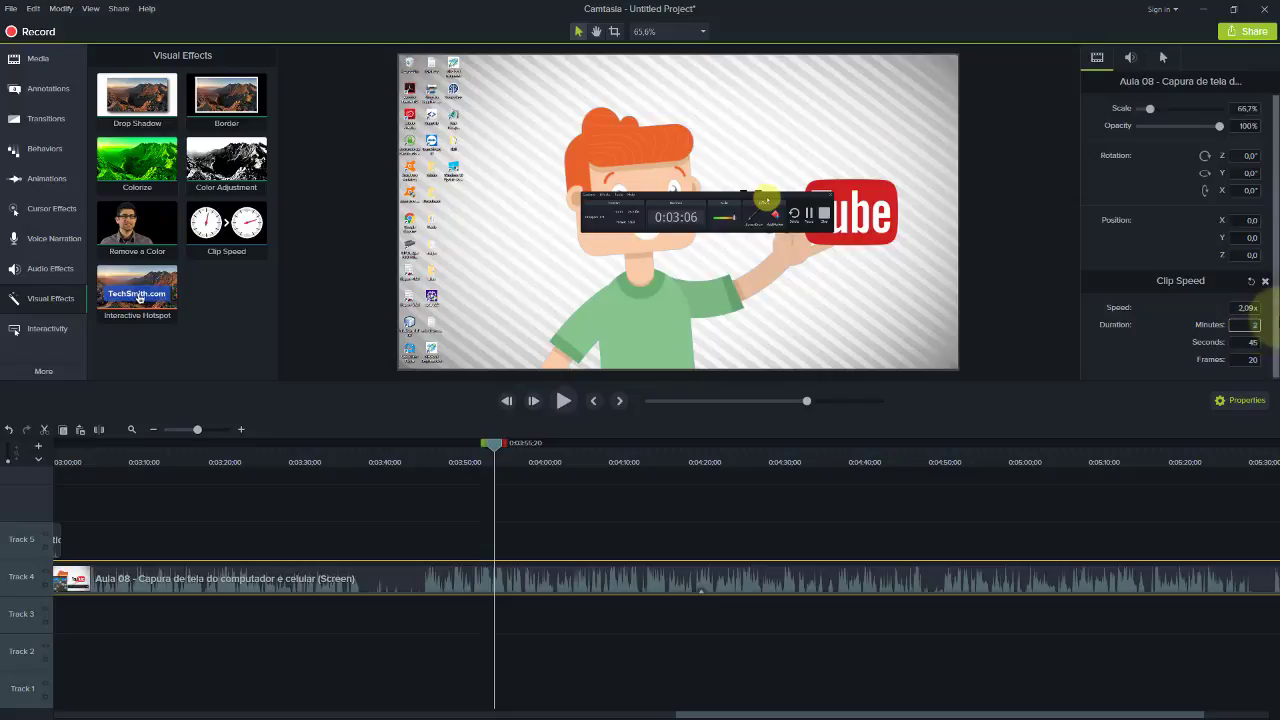
key(Return)
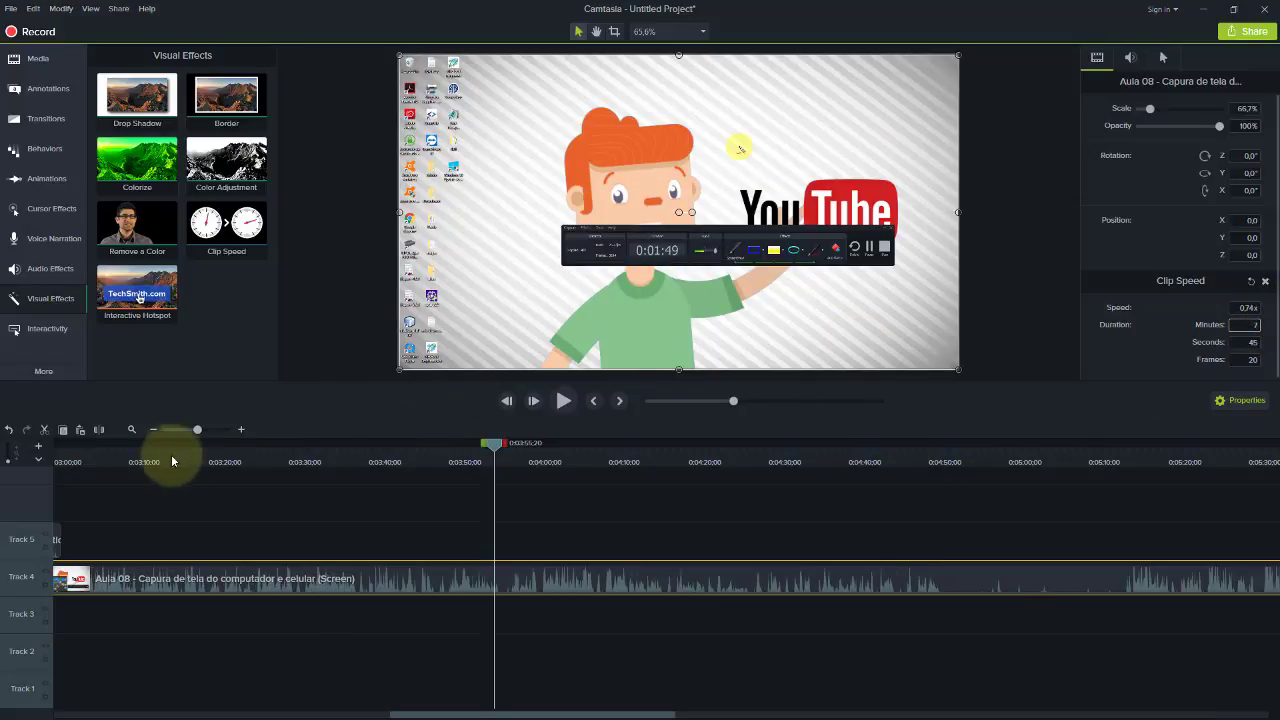
click(564, 401)
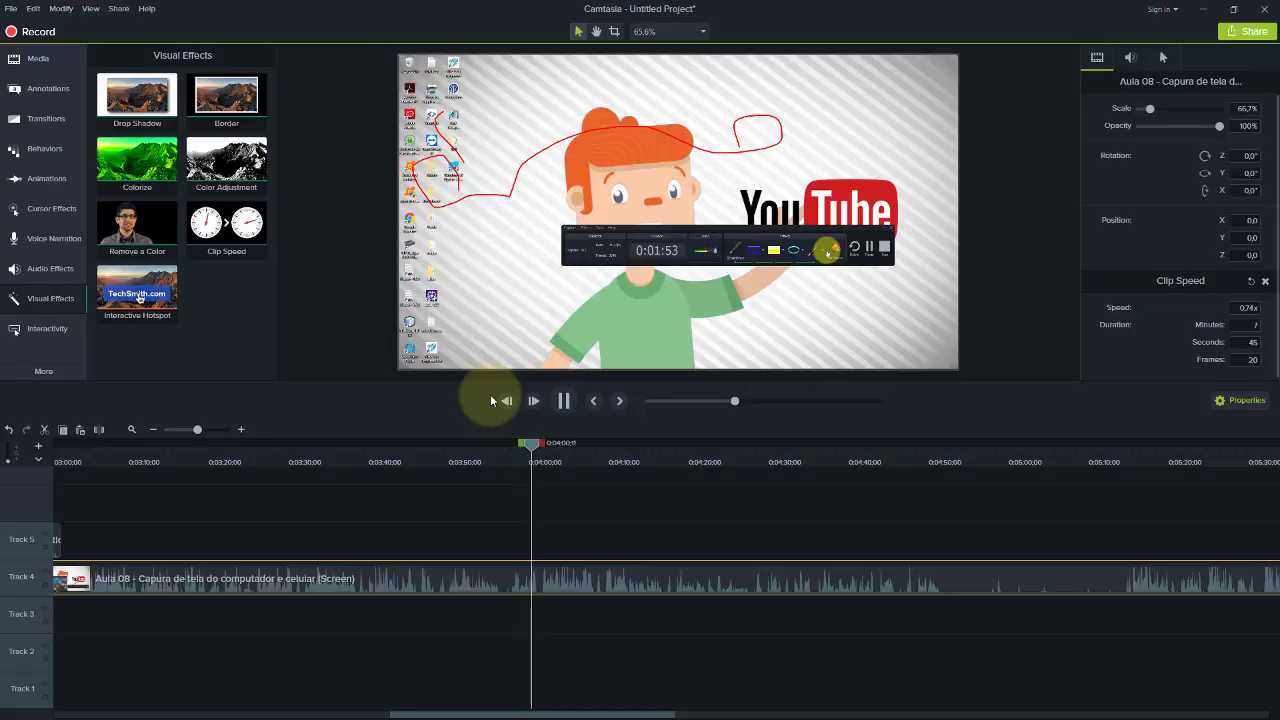
key(space)
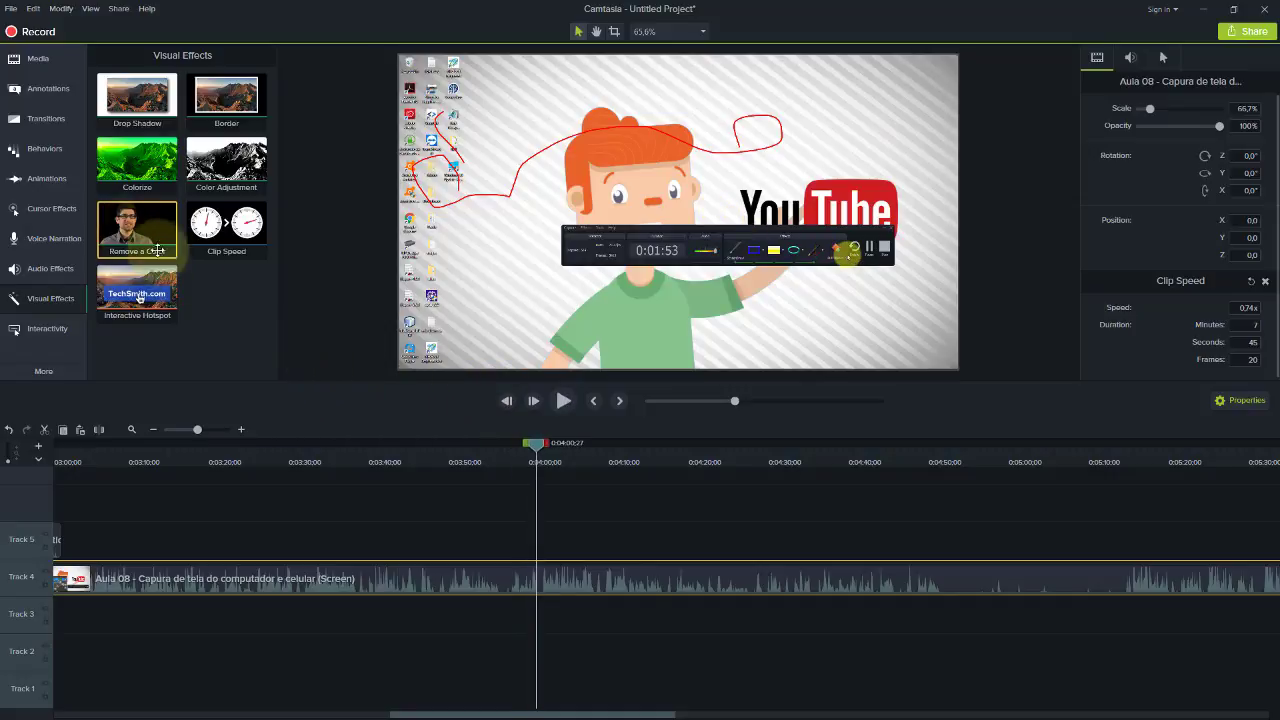
Step: Browse the annotation categories: callouts, arrows and lines, shapes, blur and highlight, and sketch motion
click(55, 122)
click(47, 97)
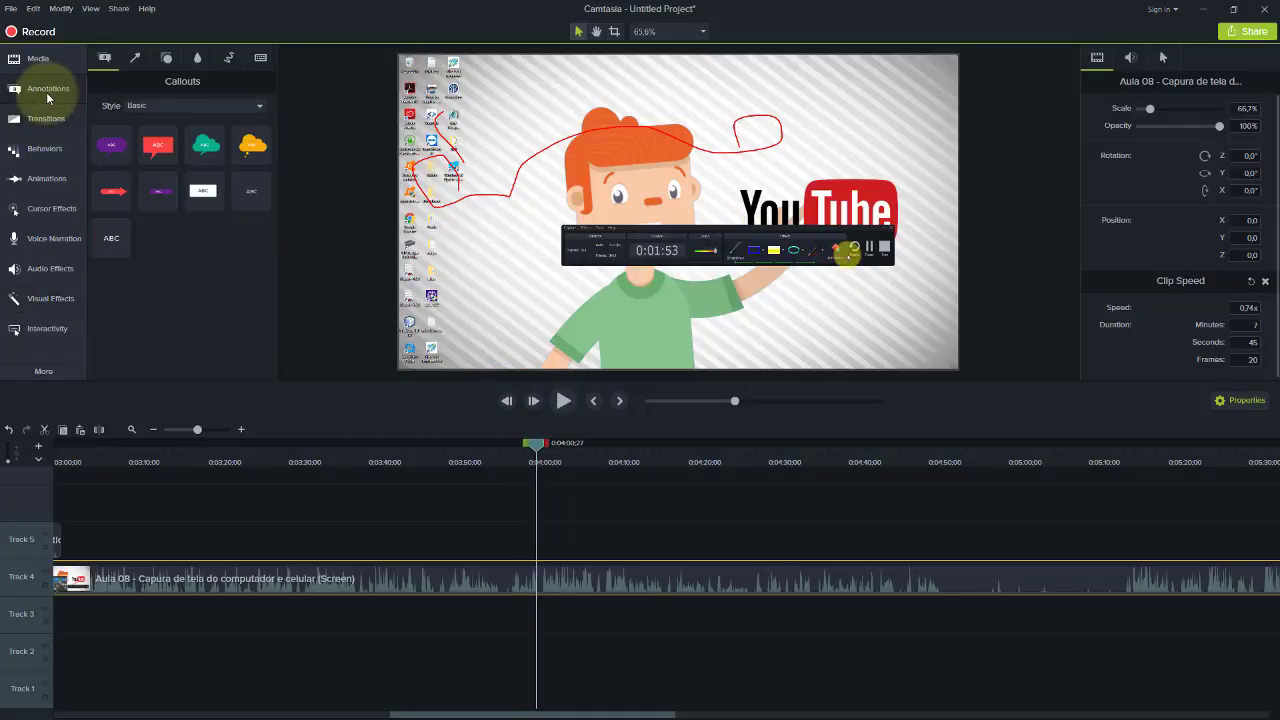
click(134, 60)
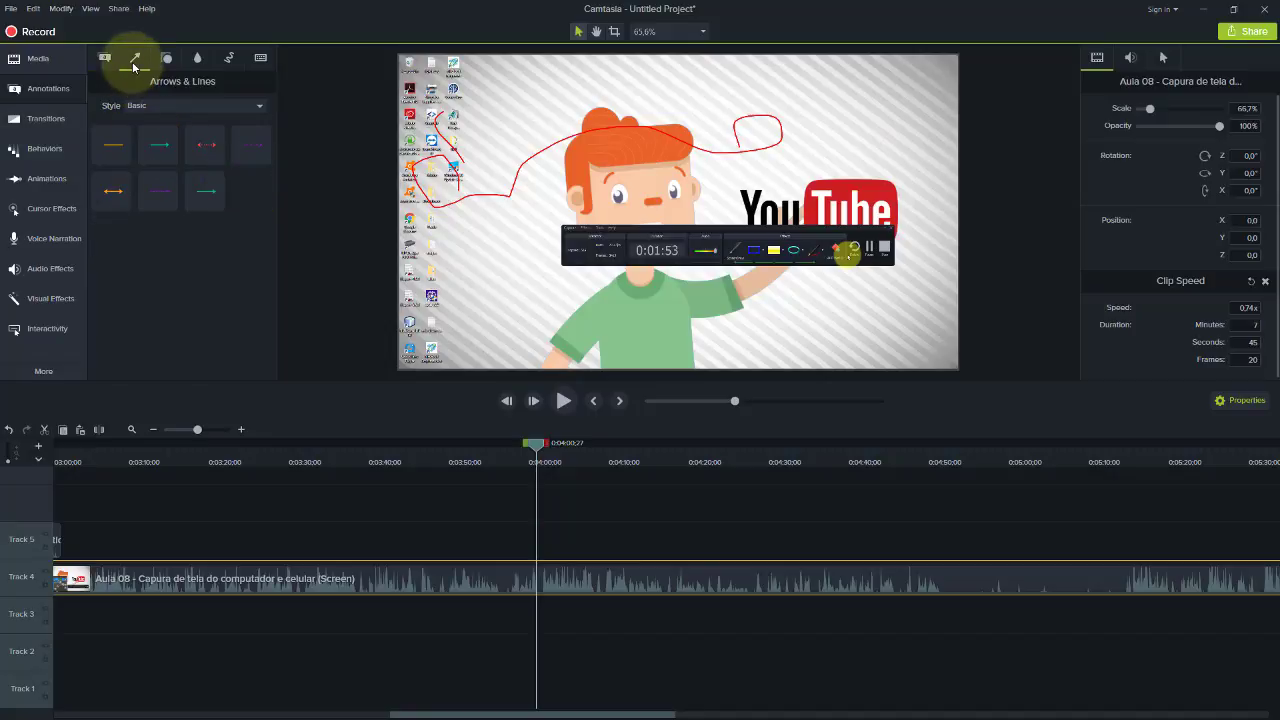
click(164, 59)
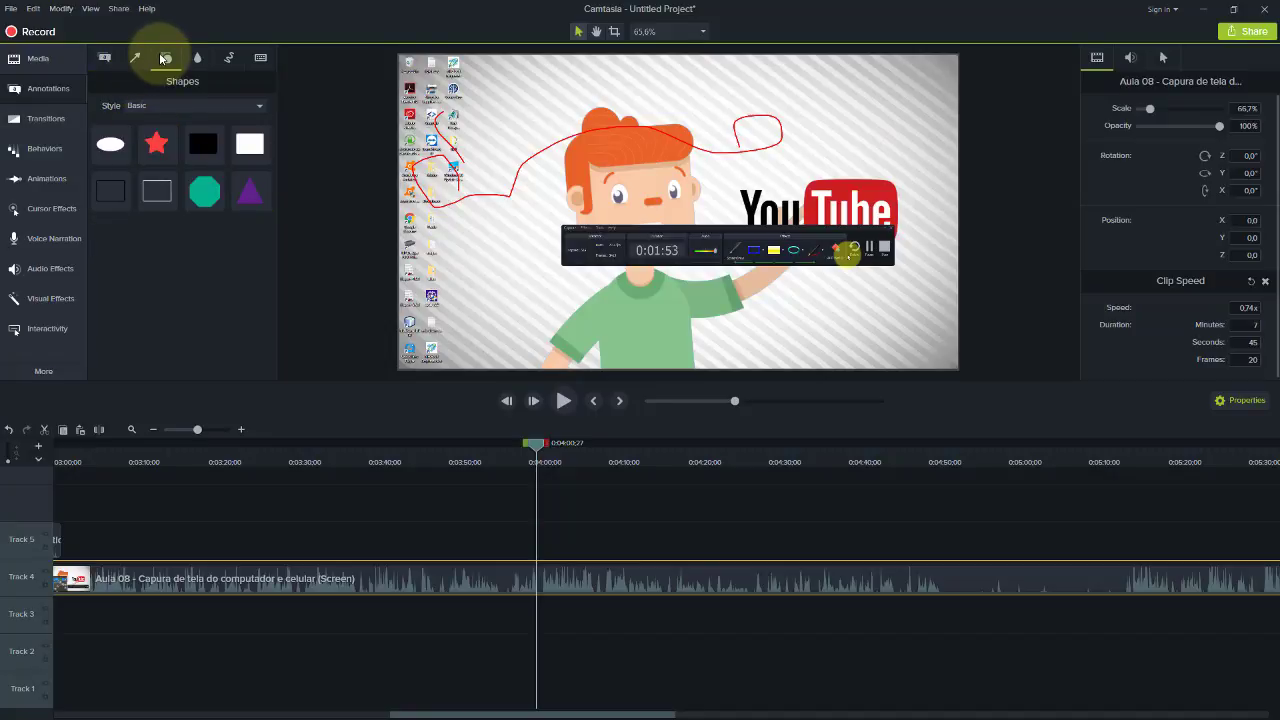
click(198, 60)
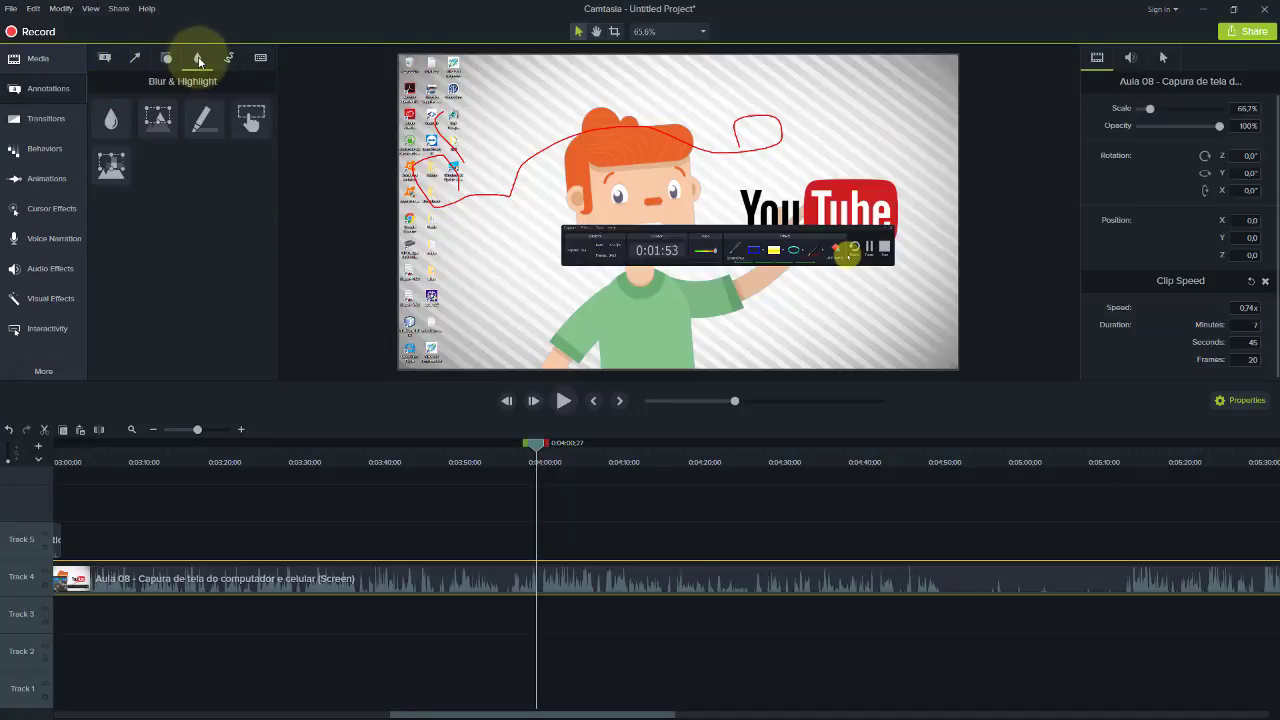
click(228, 62)
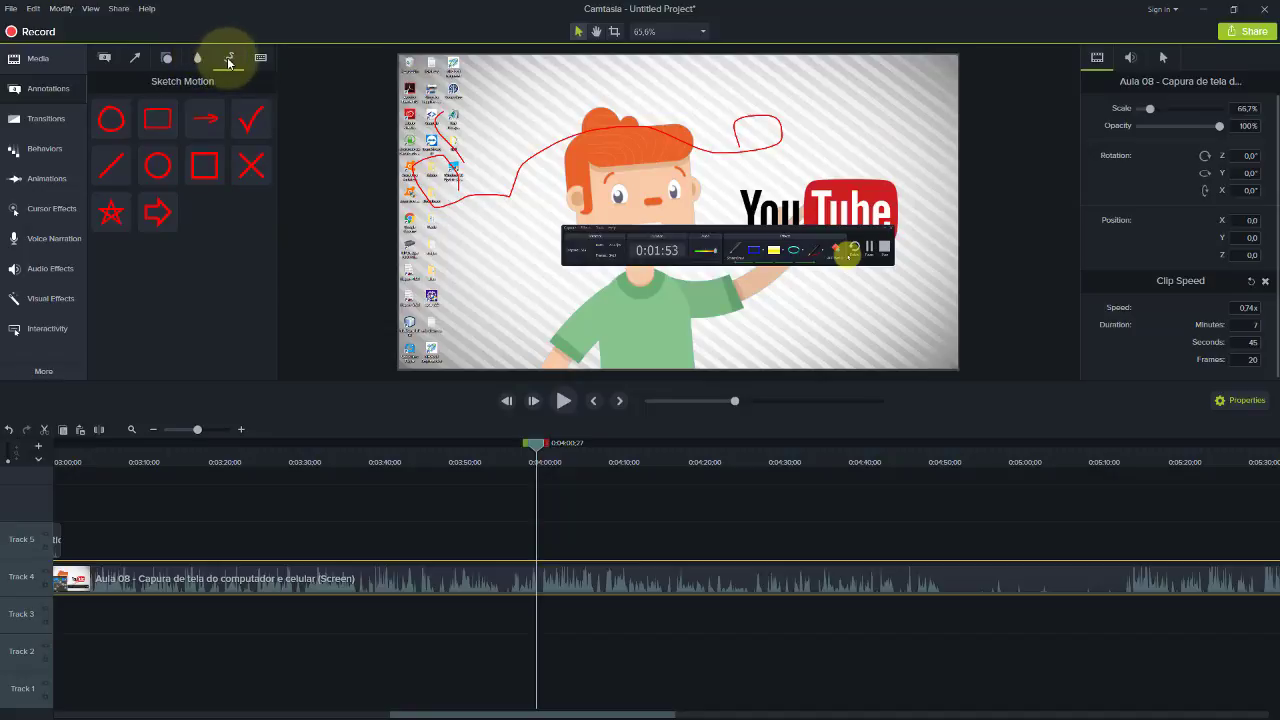
Step: Add a Sketch Motion rectangle to Track 5 at about 0:03:56;28
click(600, 342)
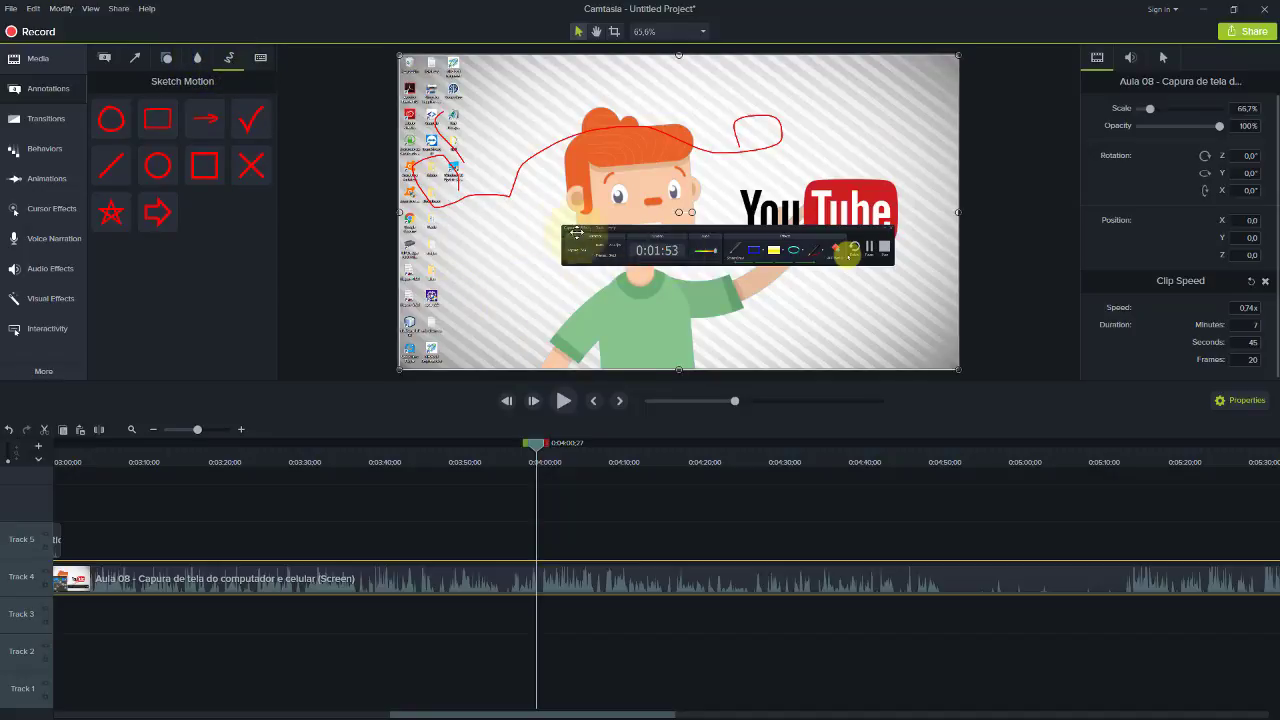
mouse_move(524, 444)
mouse_down()
mouse_move(491, 449)
mouse_move(502, 449)
mouse_up()
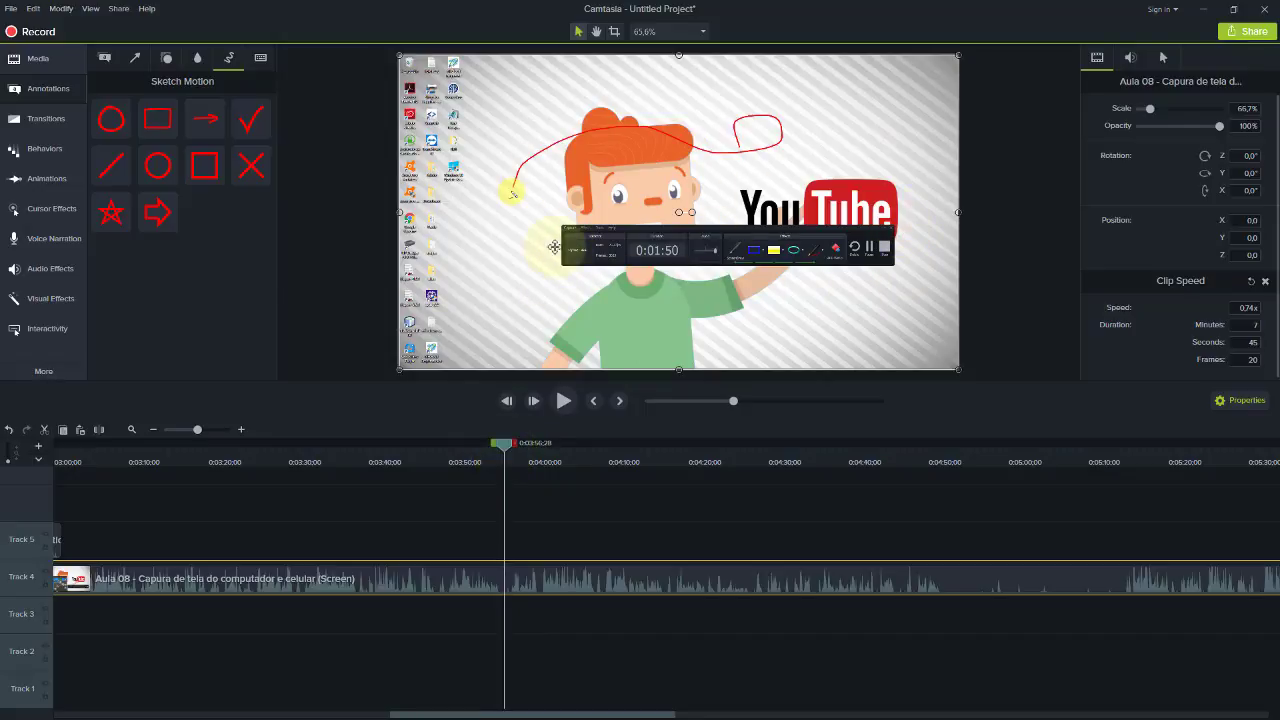
mouse_move(157, 118)
mouse_down()
mouse_move(371, 337)
mouse_move(509, 537)
mouse_up()
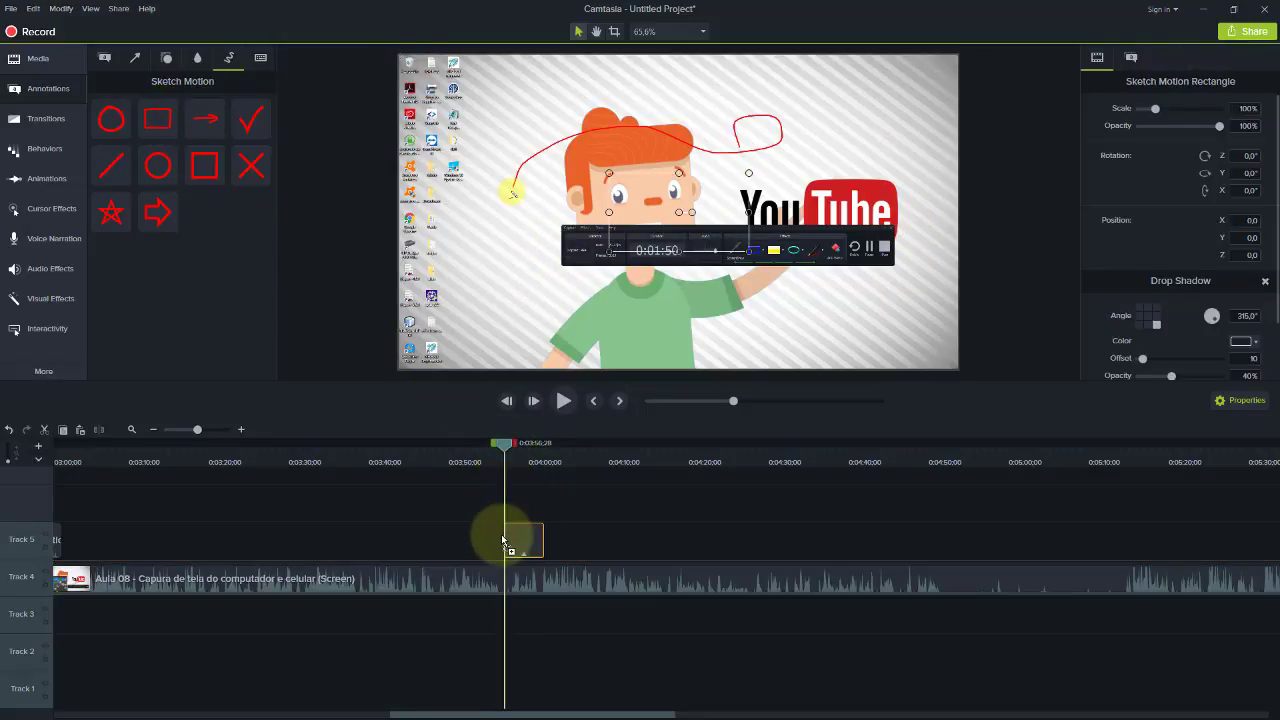
Step: Position and widen the Sketch Motion rectangle to frame the recorder toolbar, and extend its Track 5 clip to about 10 seconds
drag(498, 465, 517, 443)
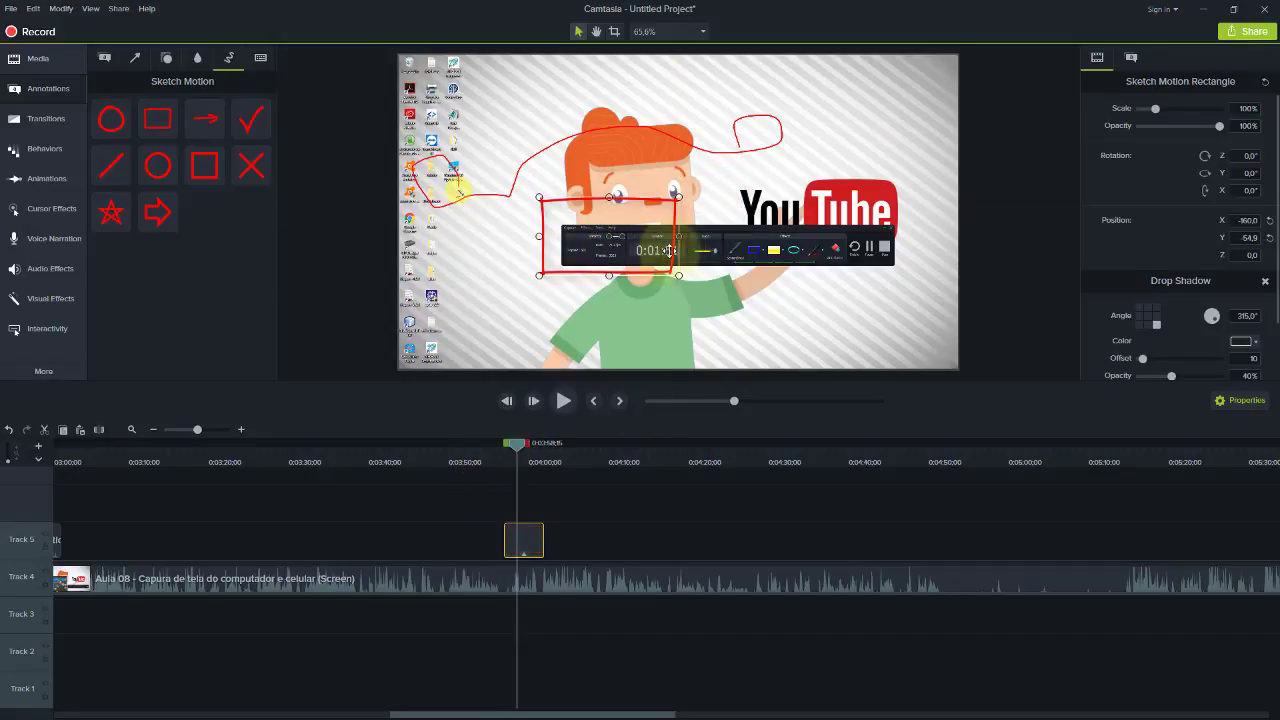
drag(678, 236, 917, 237)
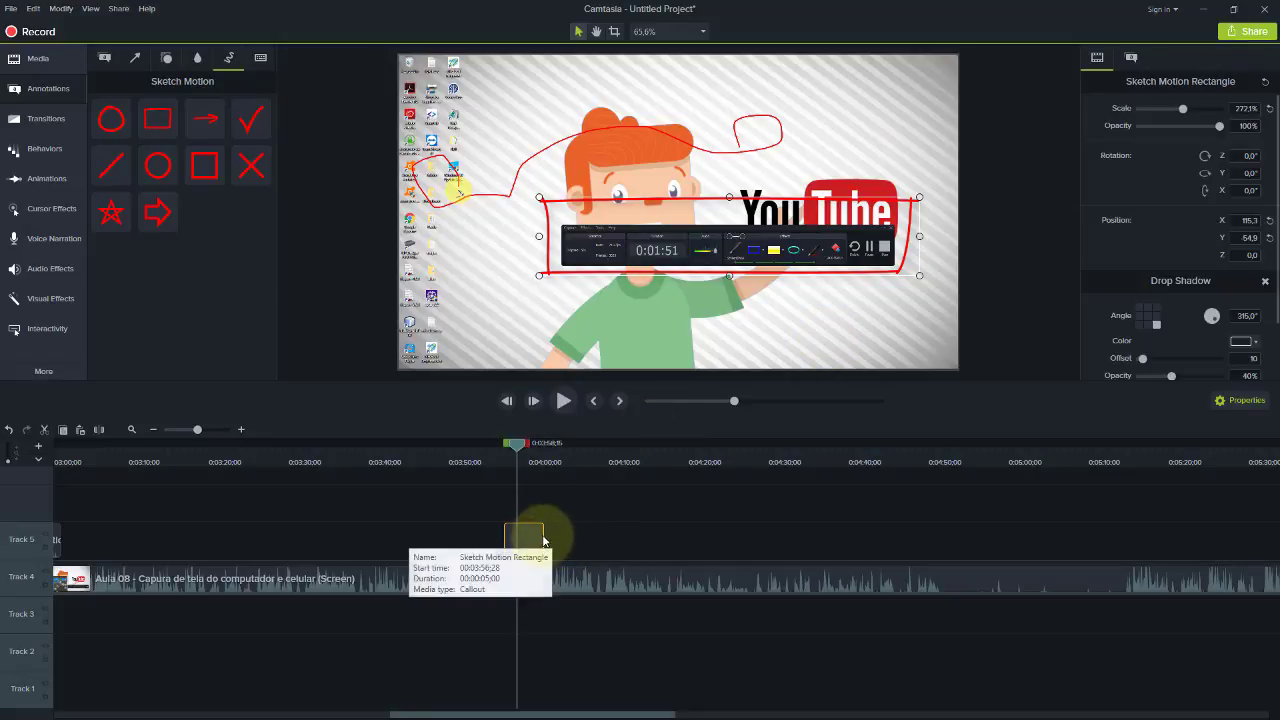
drag(543, 540, 582, 540)
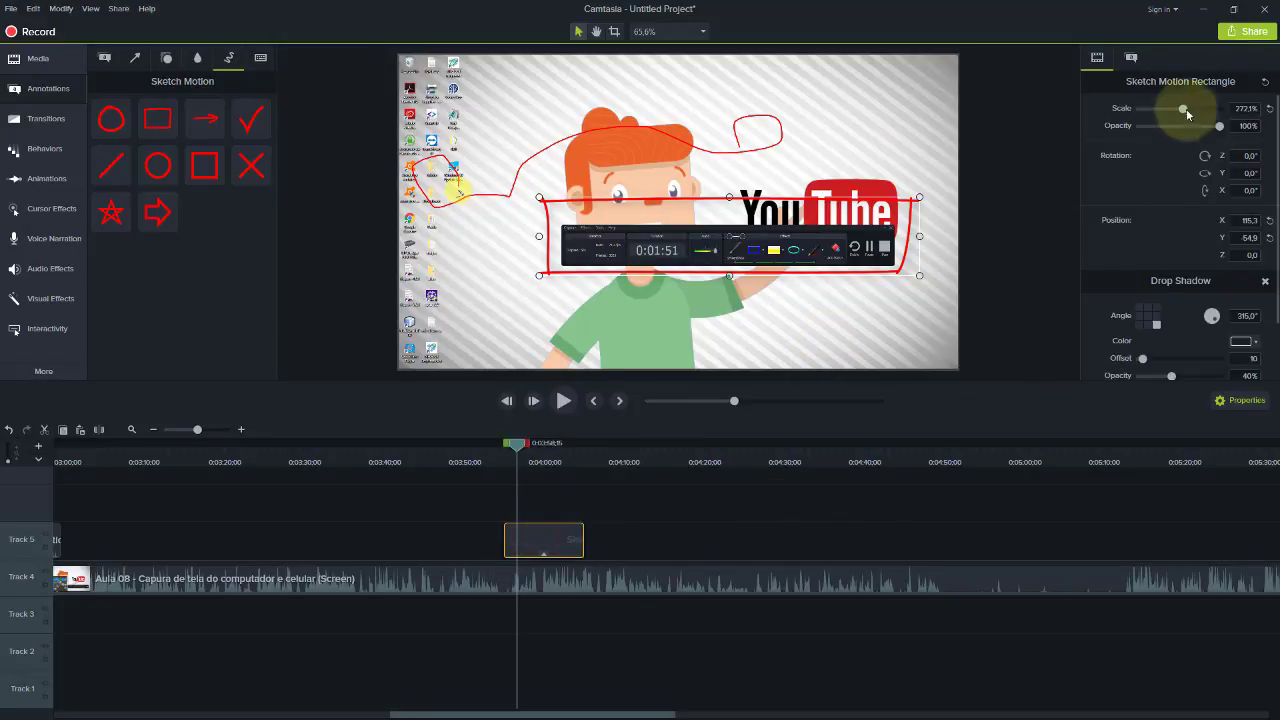
Step: Set the Sketch Motion rectangle's color to yellow and play its drawing animation
click(811, 194)
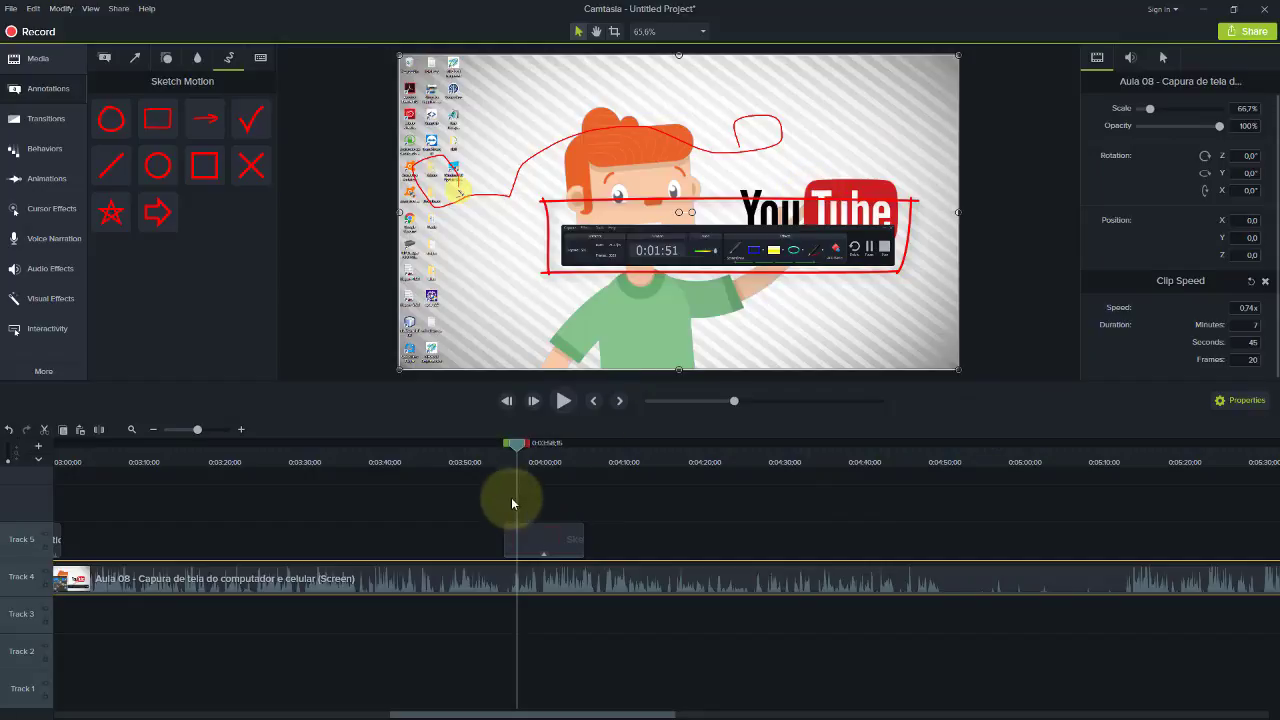
click(529, 536)
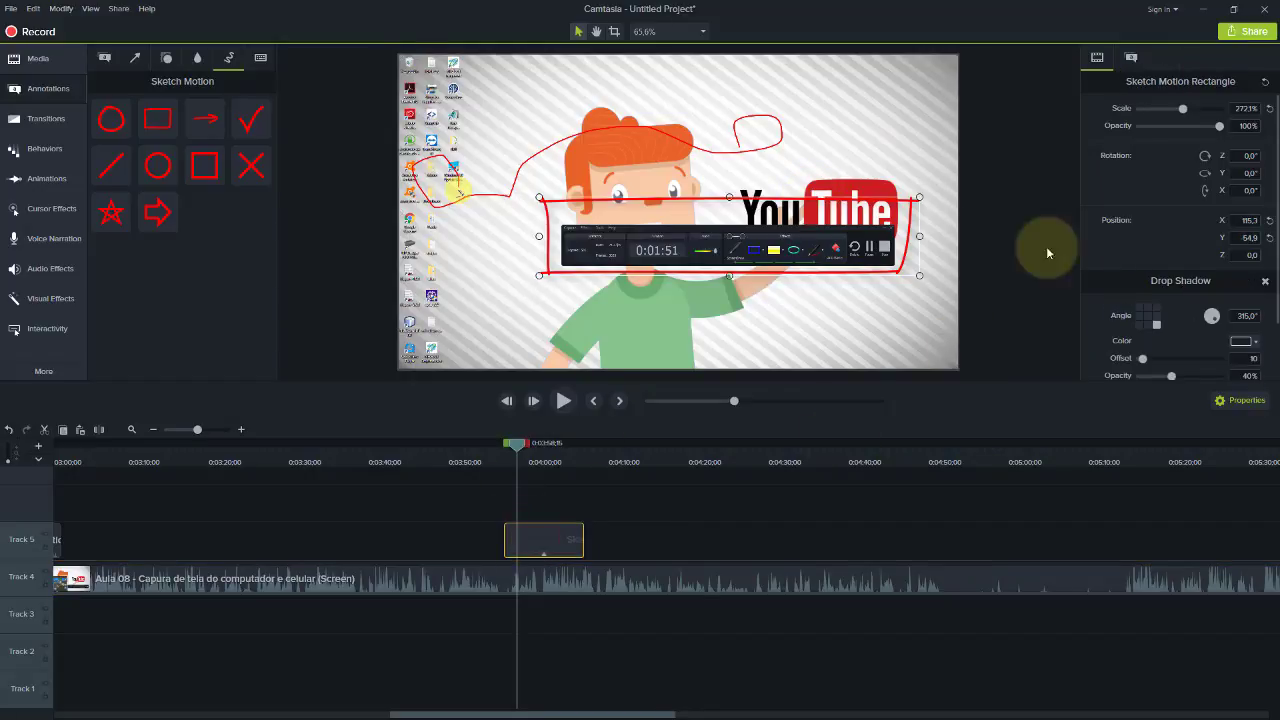
click(1131, 57)
click(1243, 131)
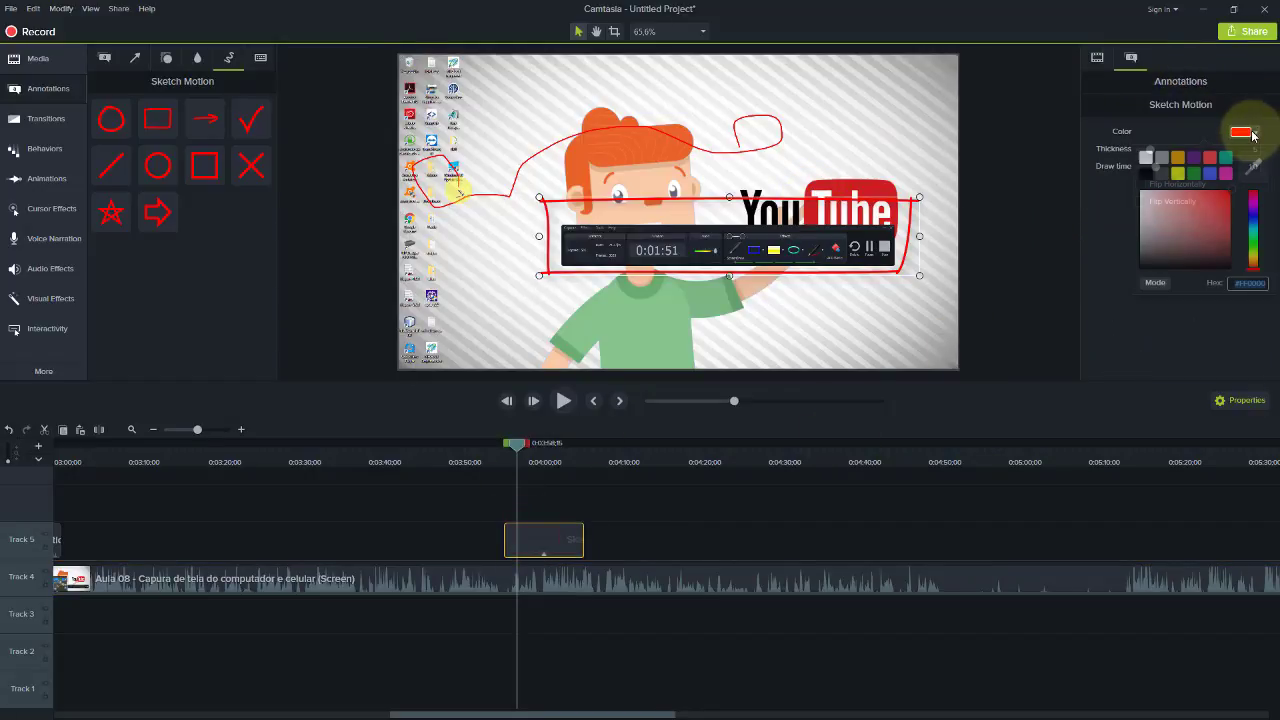
click(1178, 173)
click(504, 460)
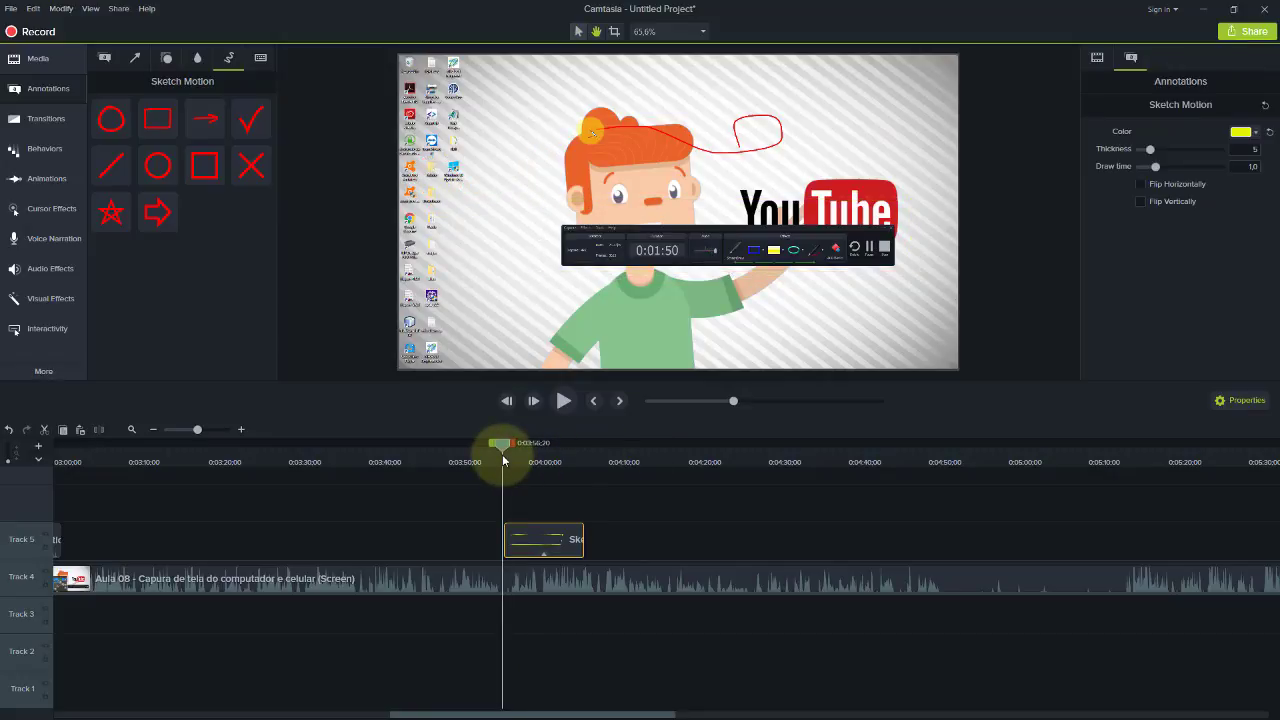
key(space)
key(space)
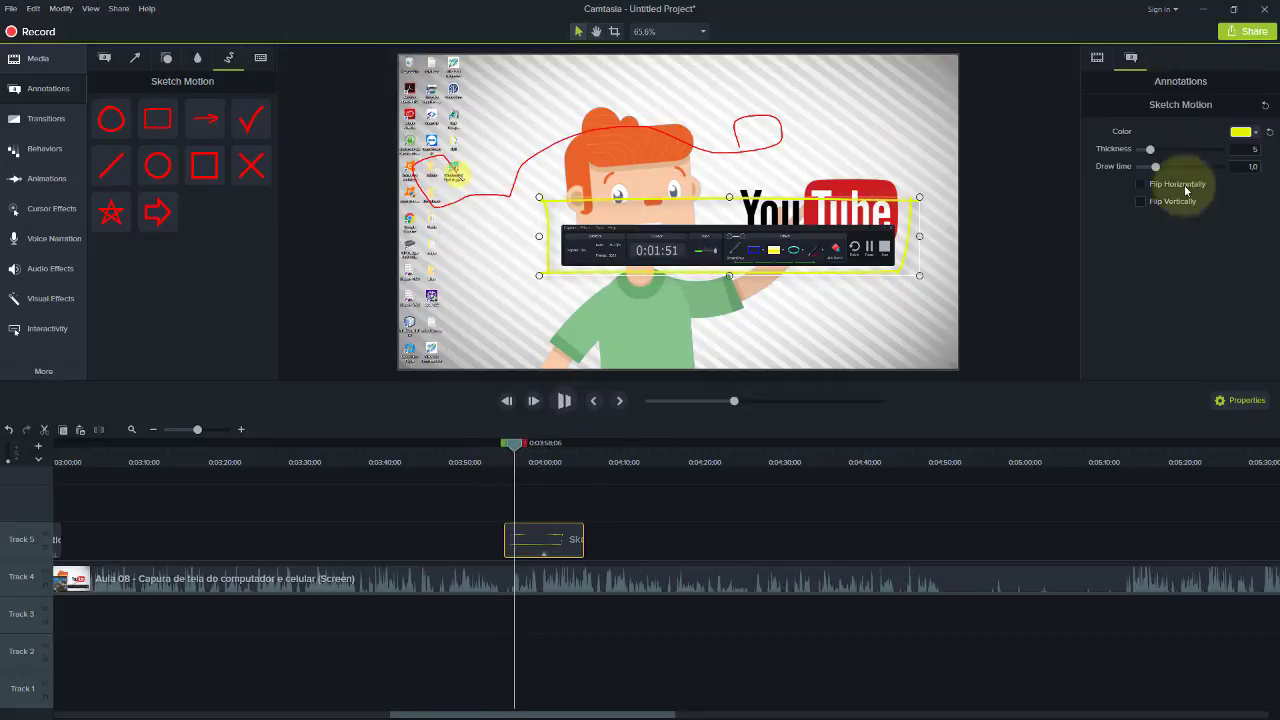
Step: Set the Sketch Motion rectangle's color to blue and play it from about 0:03:54
click(1257, 132)
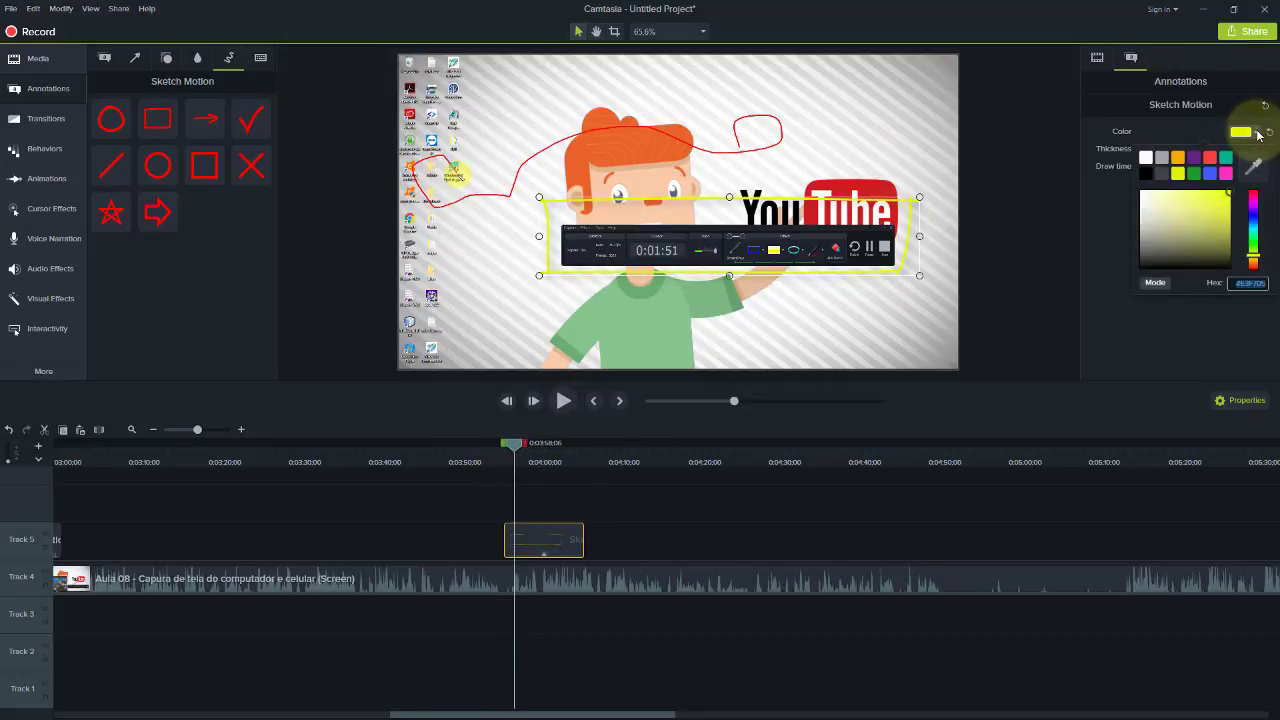
click(1209, 179)
click(485, 463)
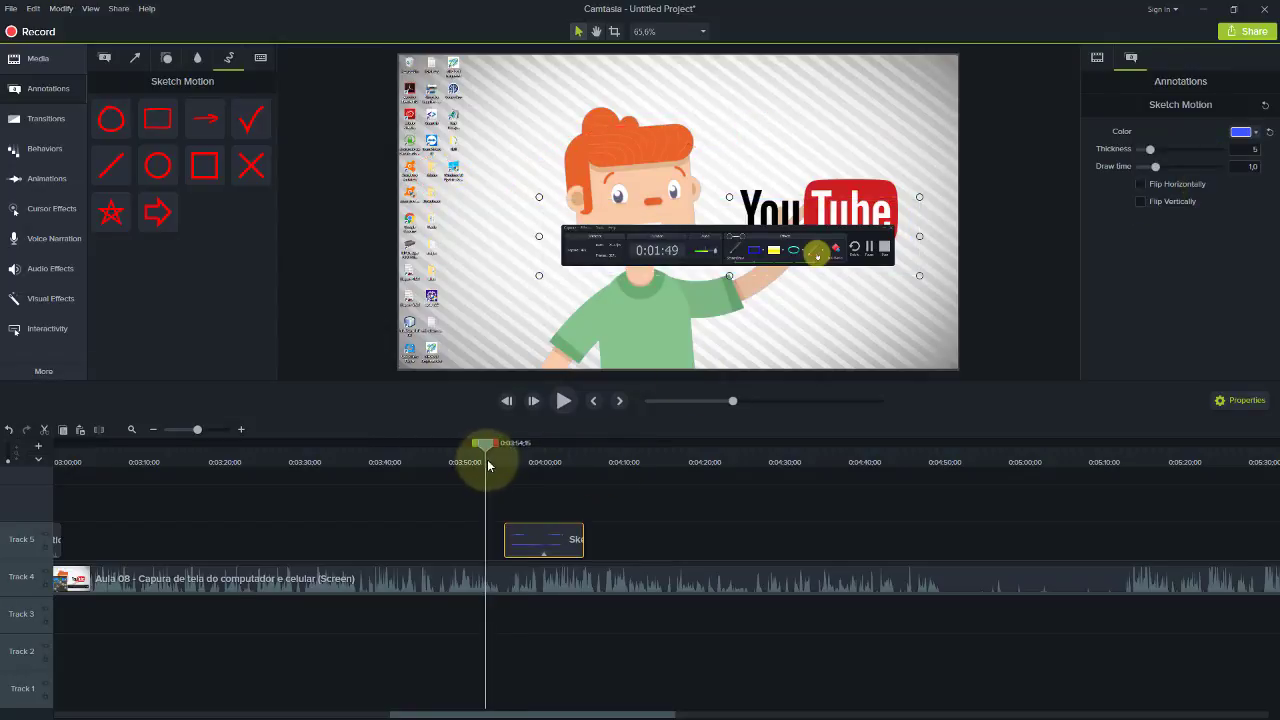
key(space)
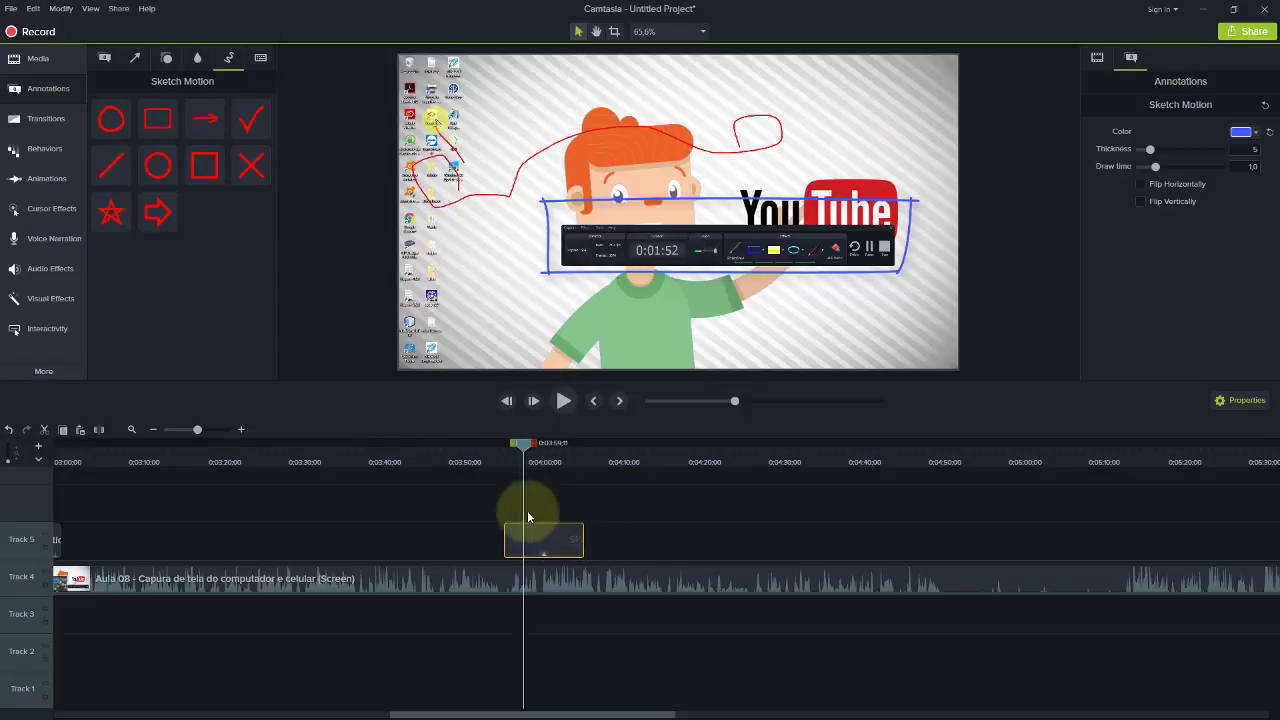
Step: Shorten the Sketch Motion rectangle's clip on Track 5 so it ends at about 0:04:01
drag(574, 531, 556, 531)
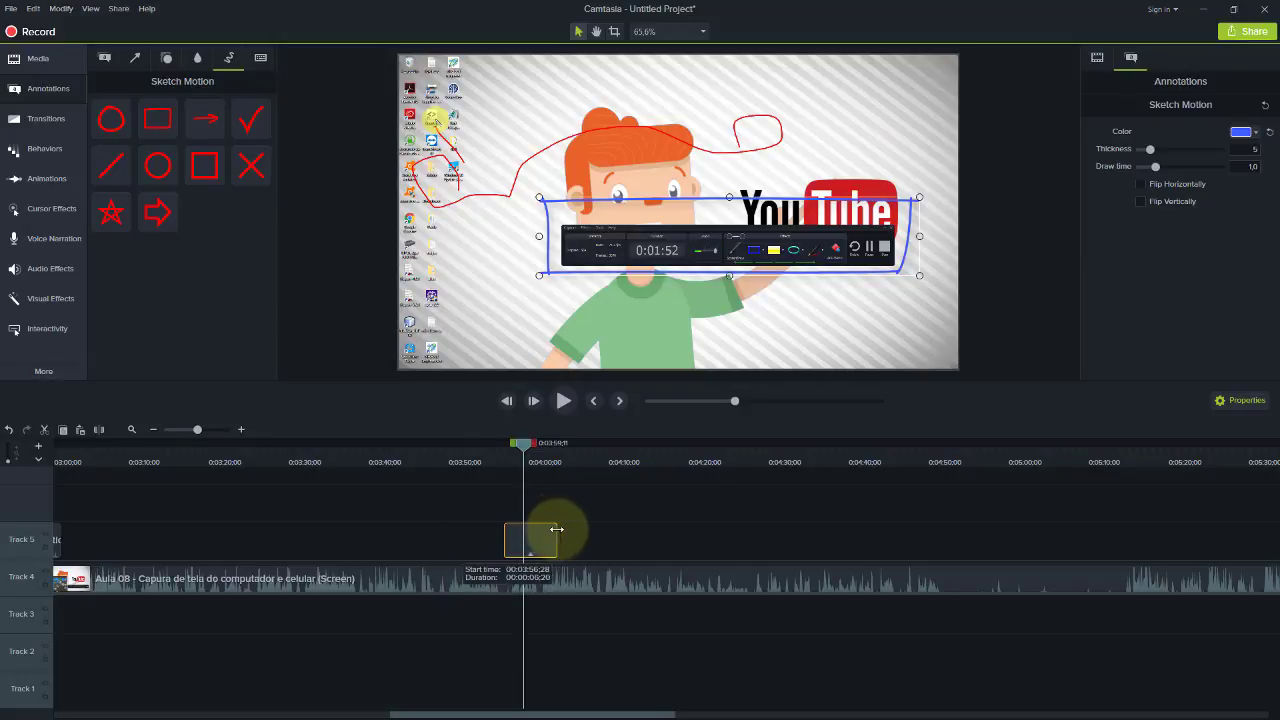
mouse_move(523, 443)
mouse_down()
mouse_move(491, 443)
mouse_move(513, 443)
mouse_up()
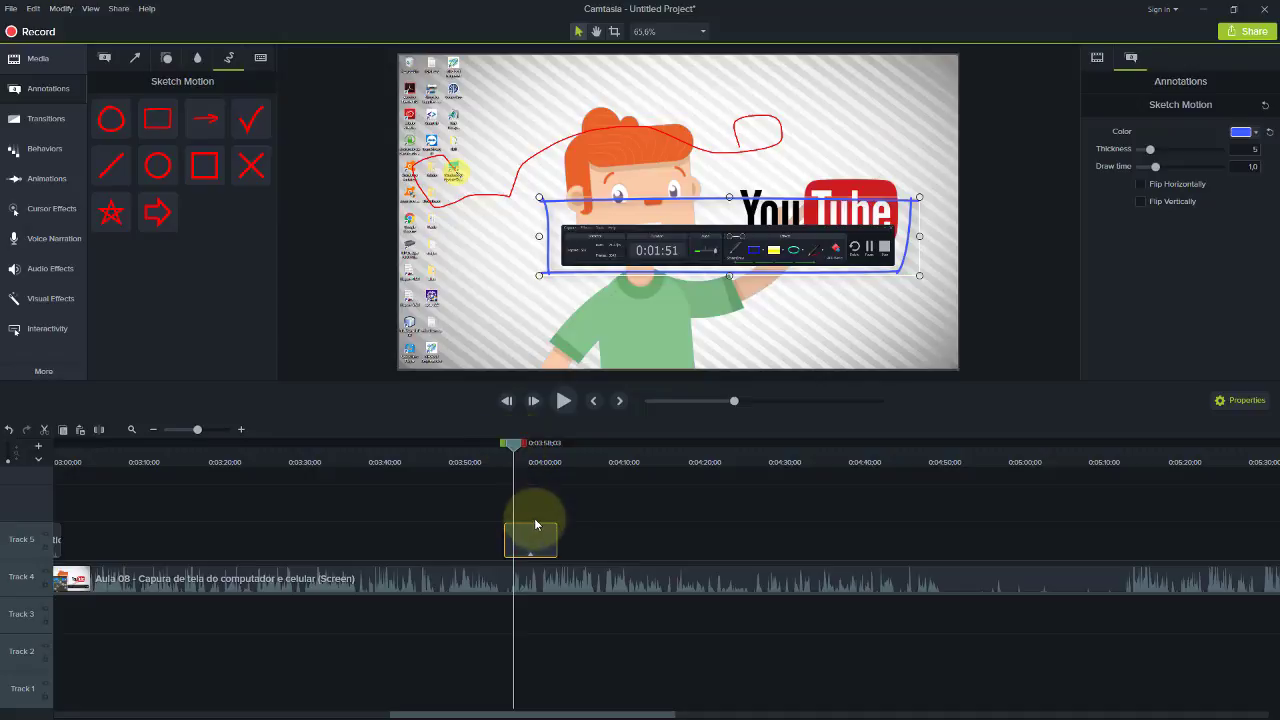
drag(556, 535, 541, 541)
click(543, 605)
Step: Split the Aula 08 clip on Track 4 at about 0:04:00;28 and again at 0:04:06;05
click(533, 449)
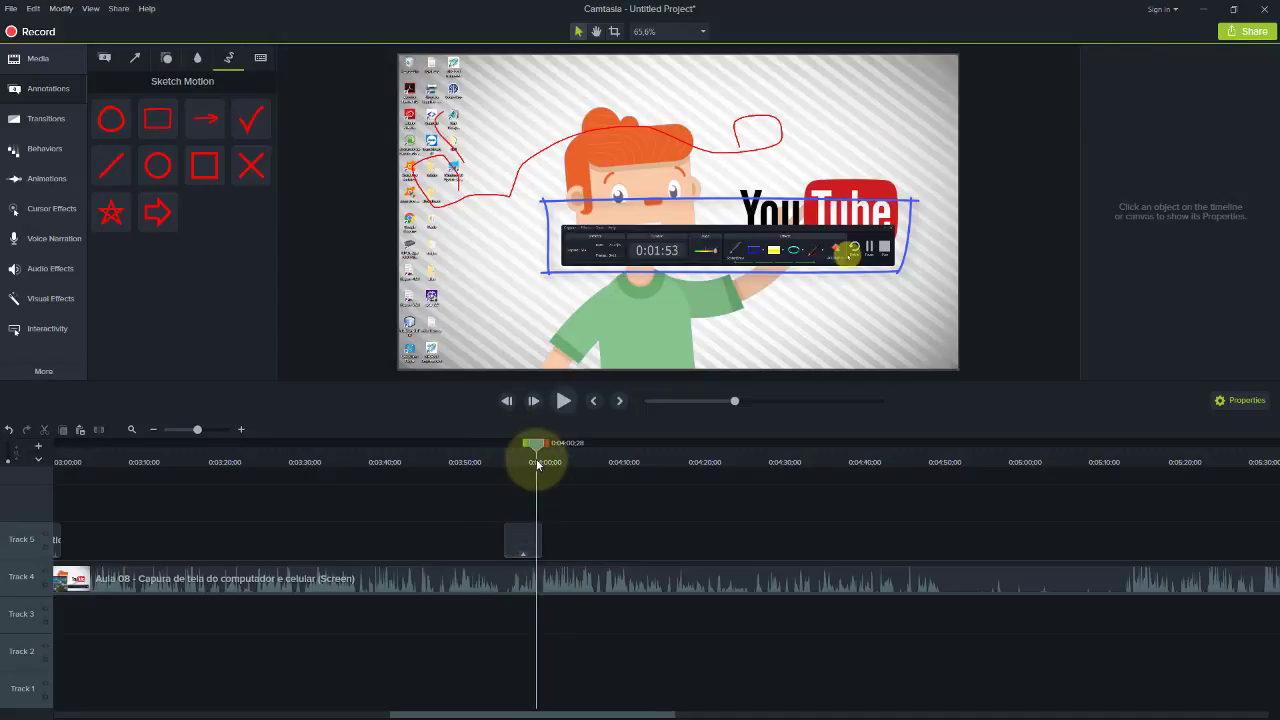
click(580, 580)
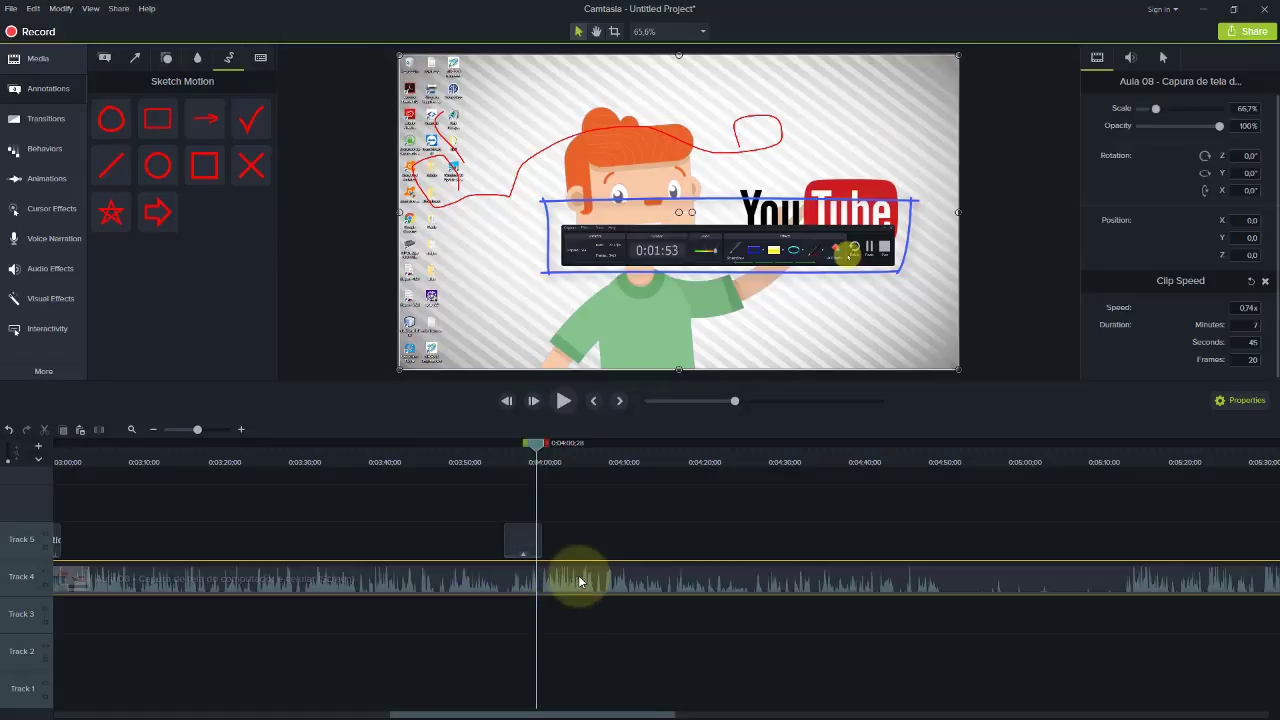
click(99, 430)
click(576, 451)
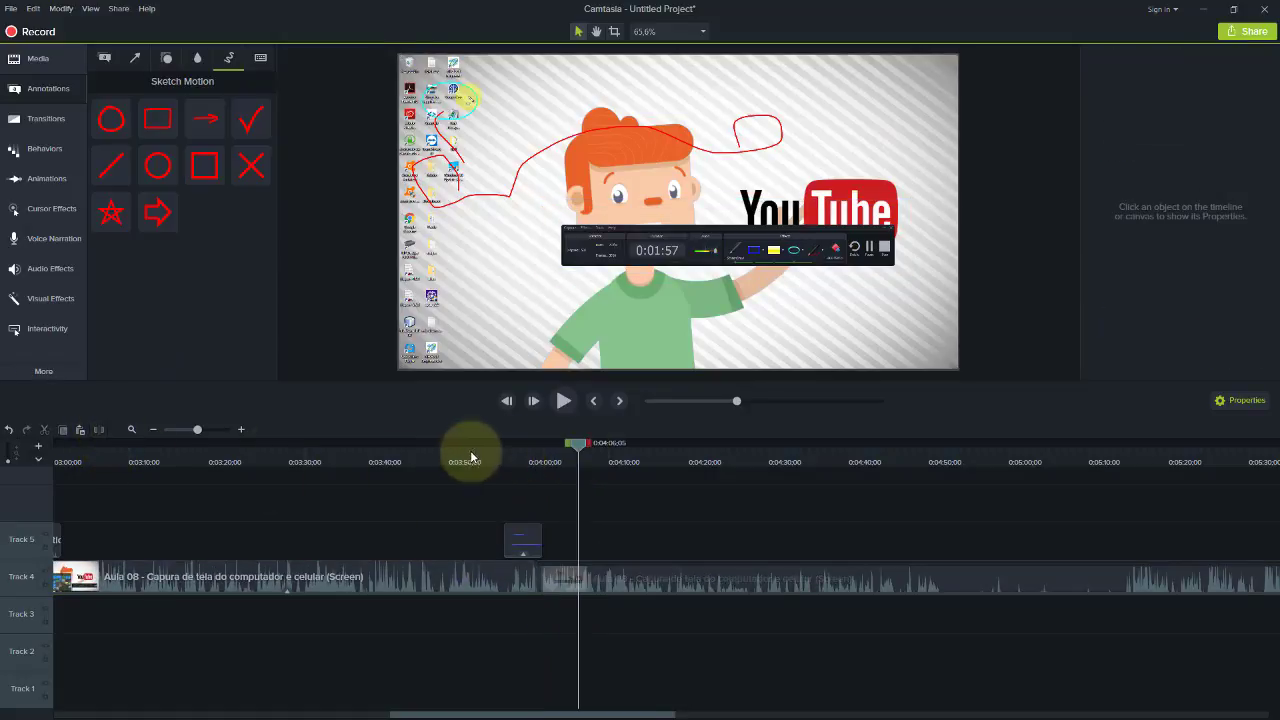
click(583, 580)
click(99, 430)
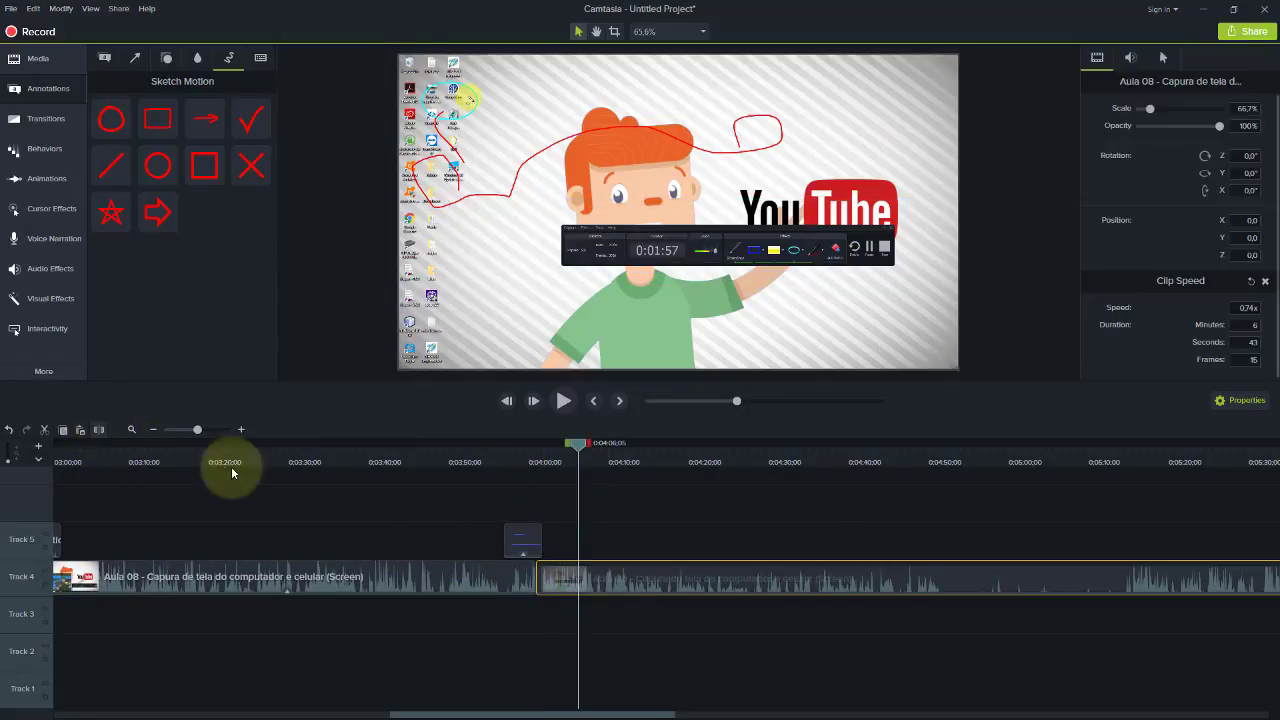
Step: Delete the short Aula 08 segment between the two splits and move the following segment back to close the gap
click(563, 578)
key(Delete)
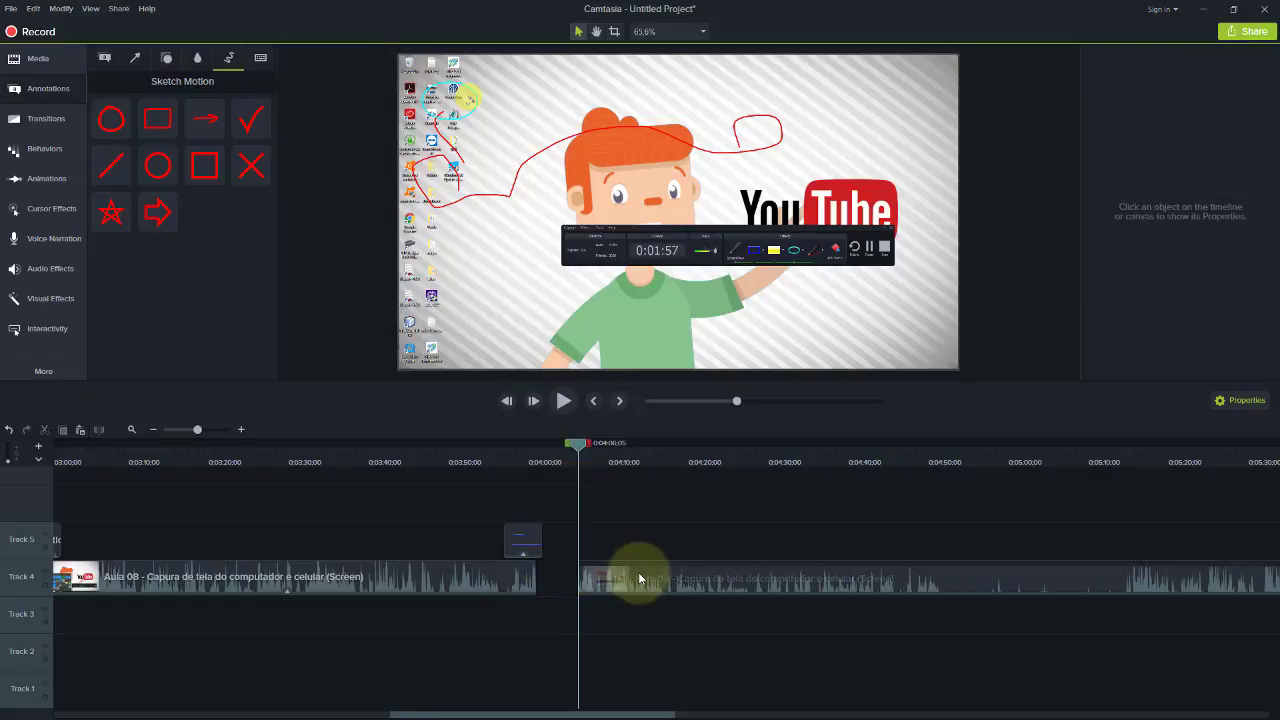
click(606, 577)
drag(606, 577, 591, 577)
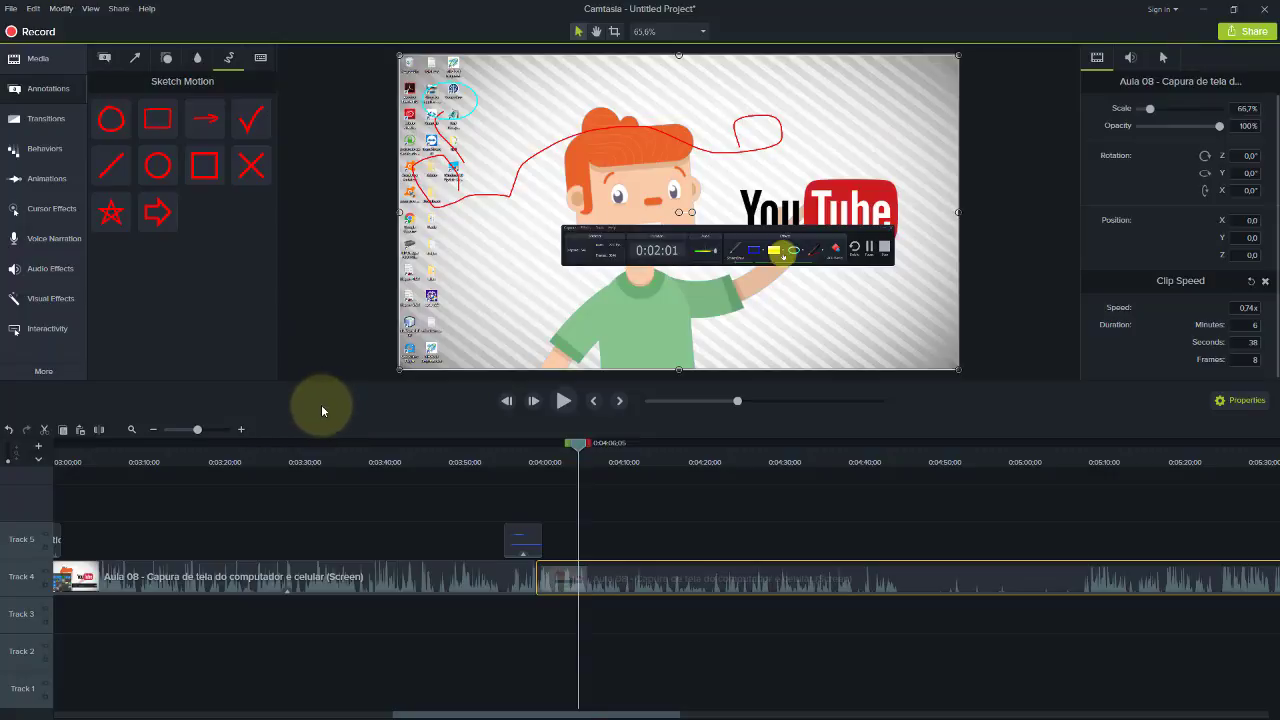
Step: Save the project as "Aula 13 - Edição por Computador" in the Aulas Youtuber folder
click(14, 10)
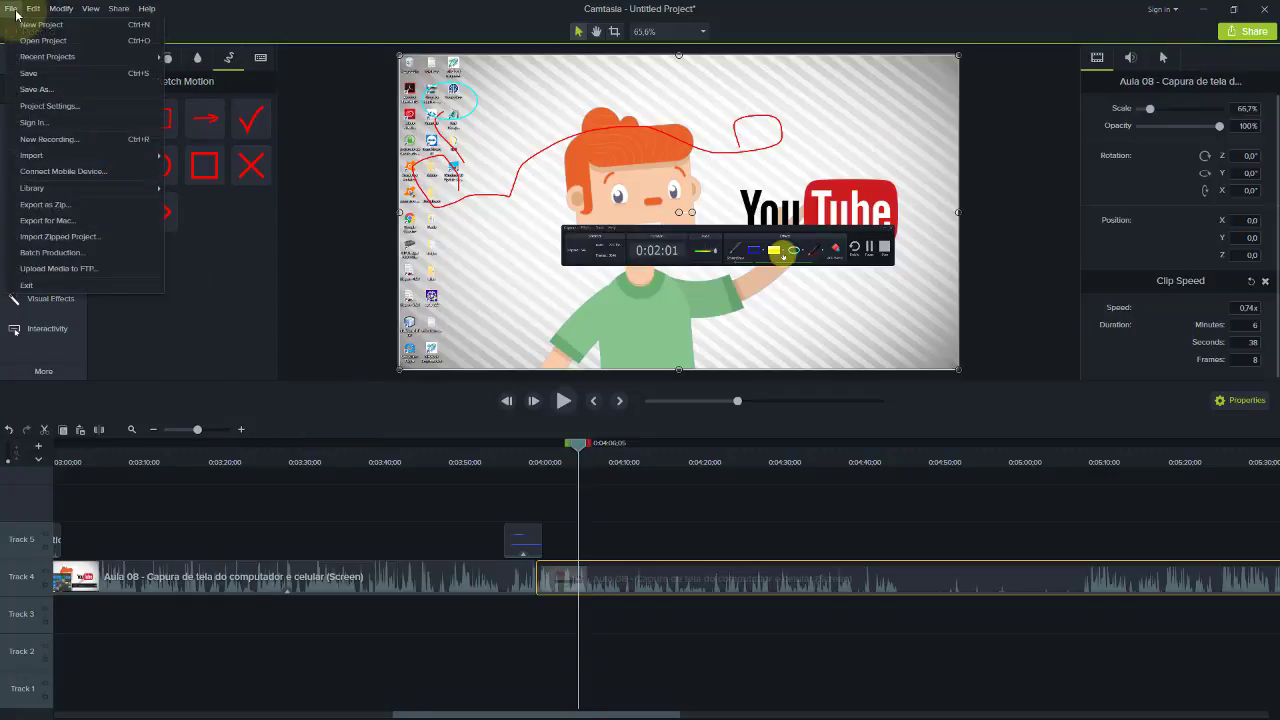
click(36, 74)
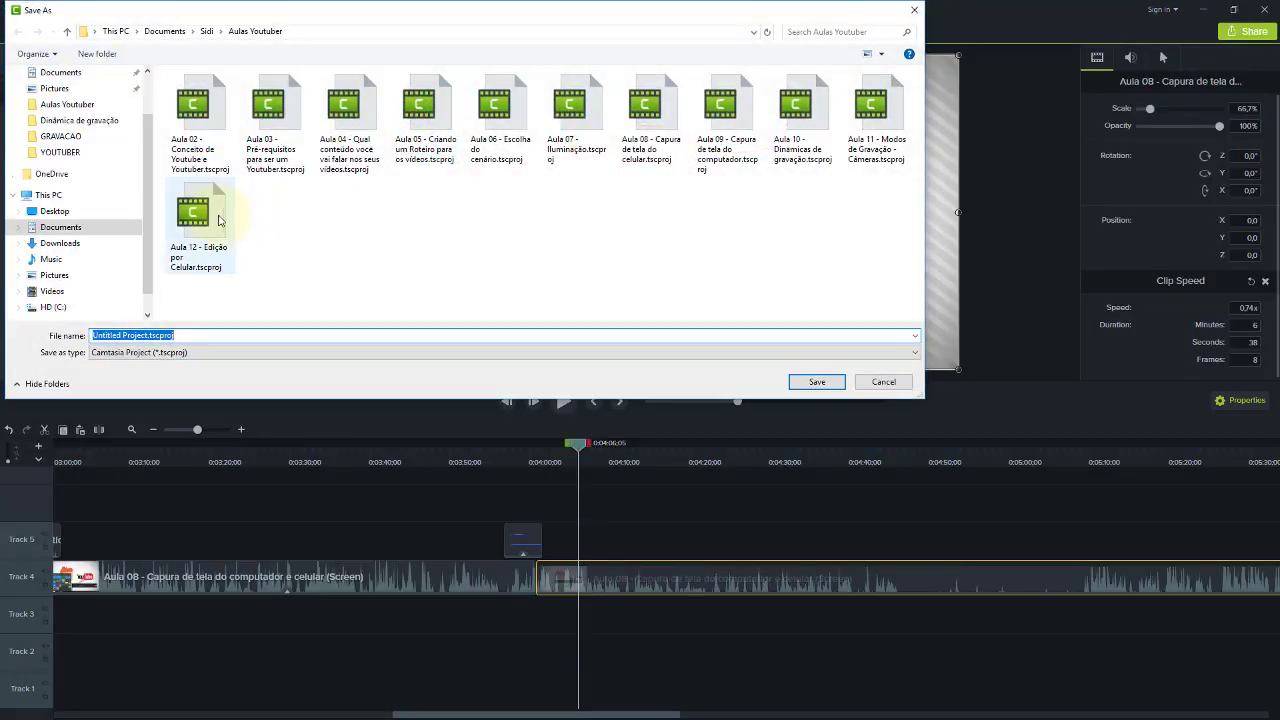
click(205, 215)
click(116, 337)
click(116, 337)
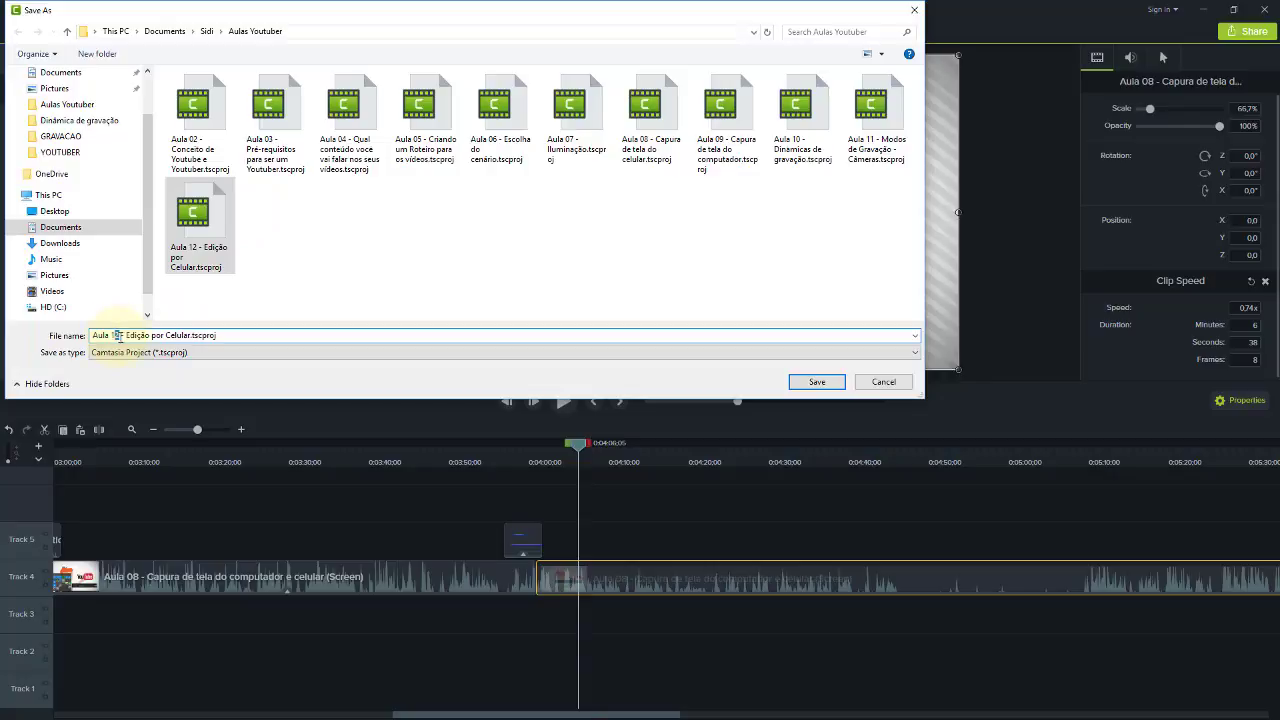
key(BackSpace)
text(3)
drag(252, 334, 175, 340)
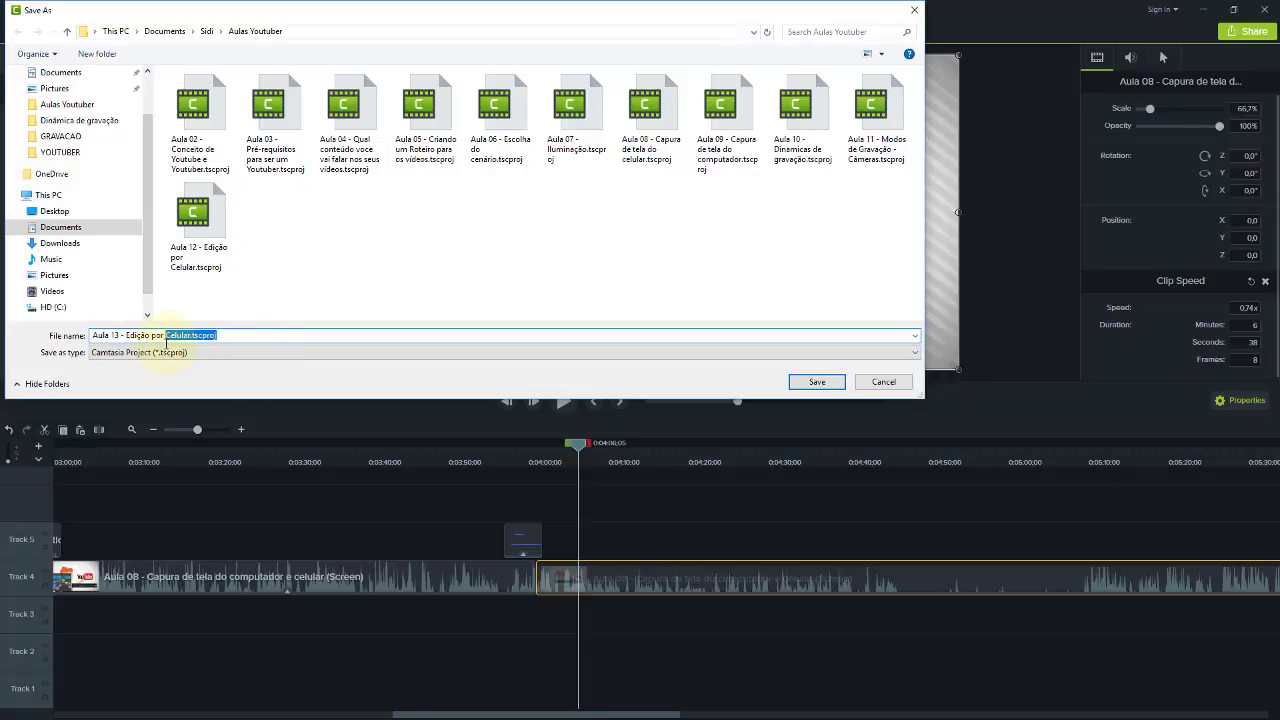
text(omputado)
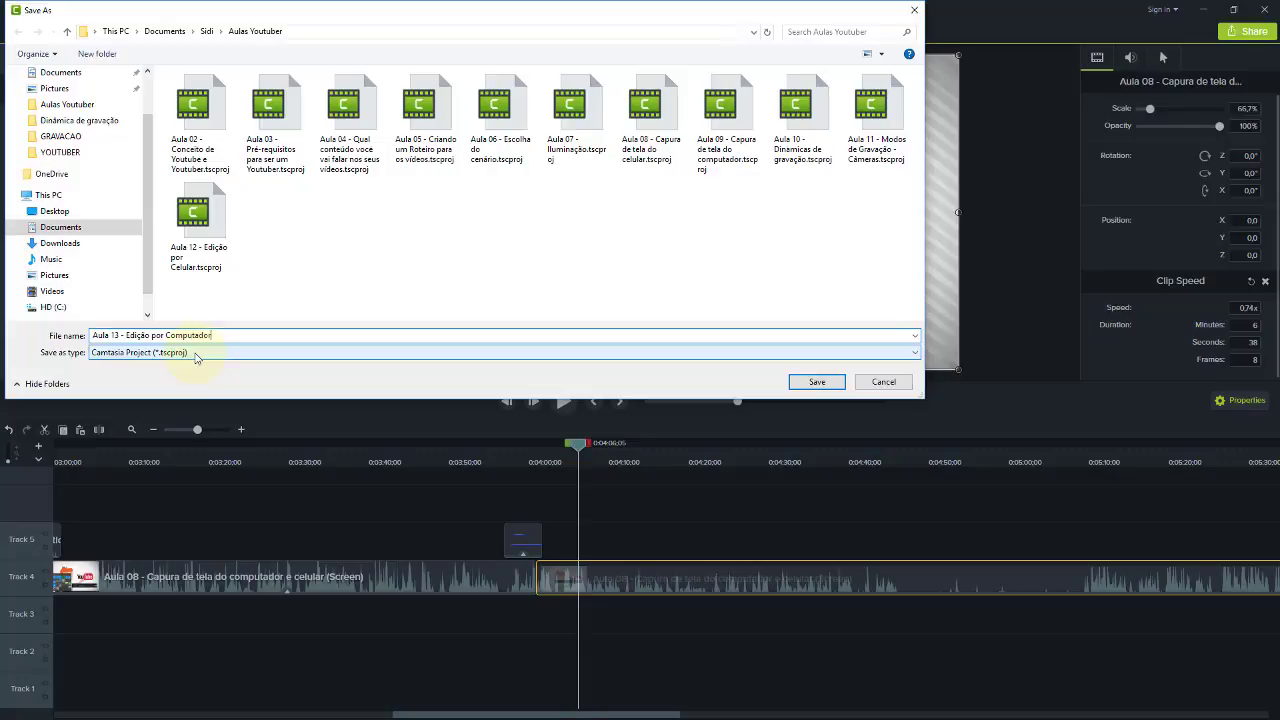
key(Return)
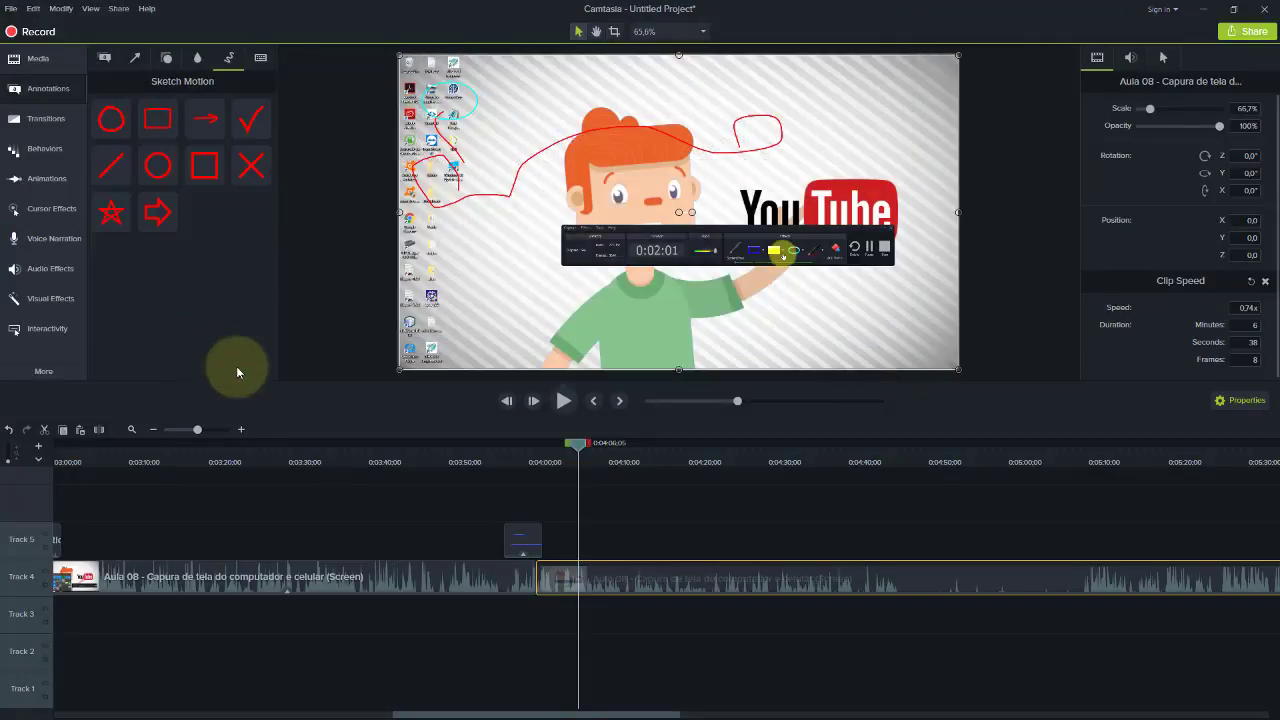
Step: Start producing the video to a local file with the "MP4 only (up to 720p)" preset, accepting the unsupported-feature warning
click(1271, 35)
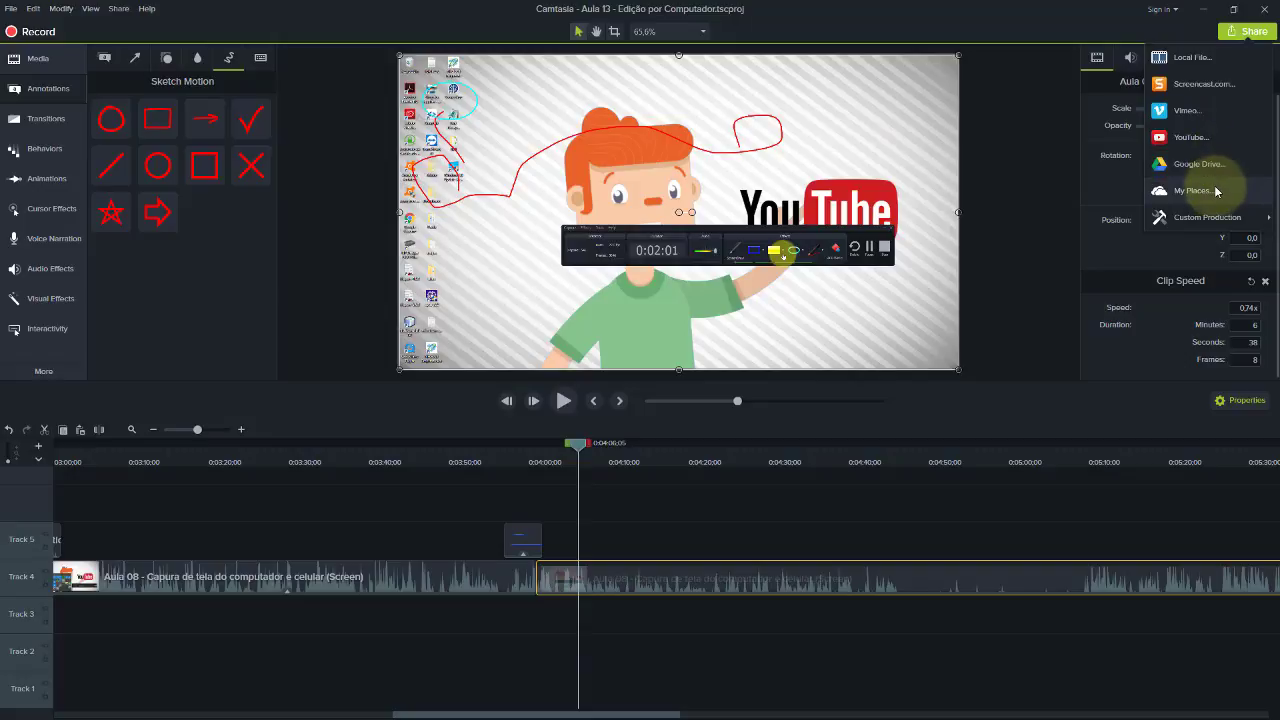
click(1197, 60)
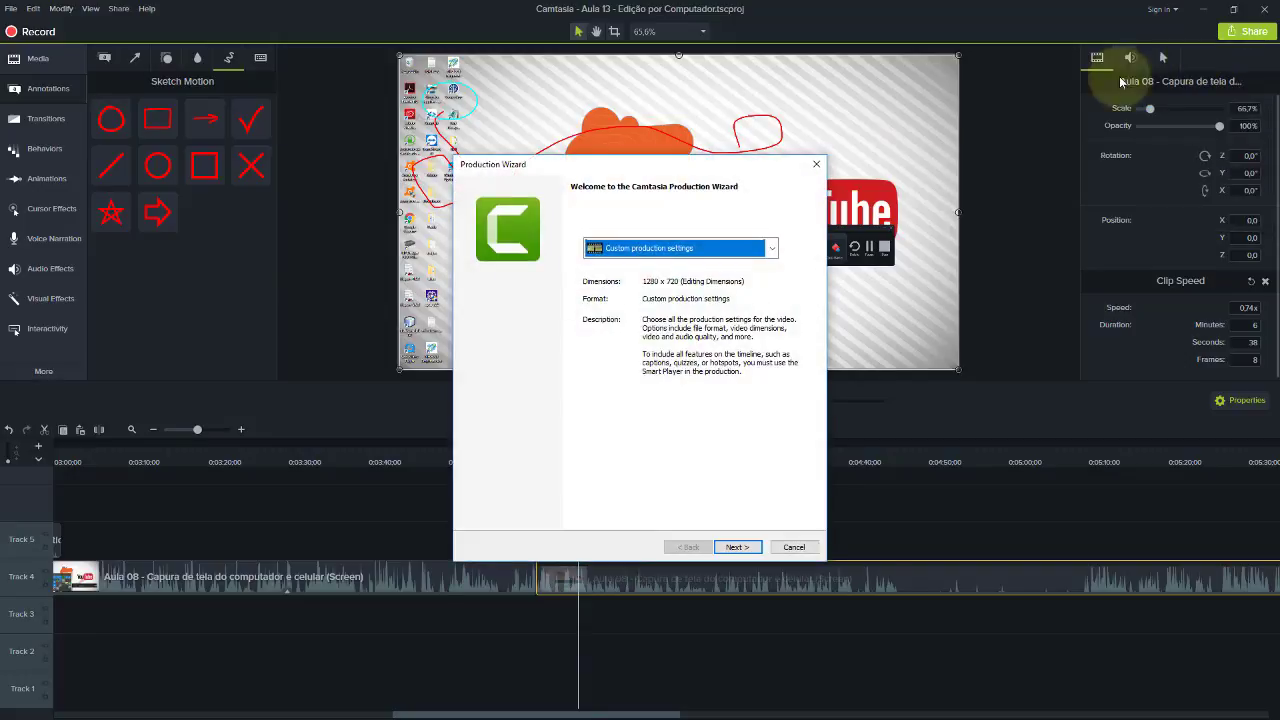
click(705, 247)
scroll(683, 288, up, 1)
click(684, 363)
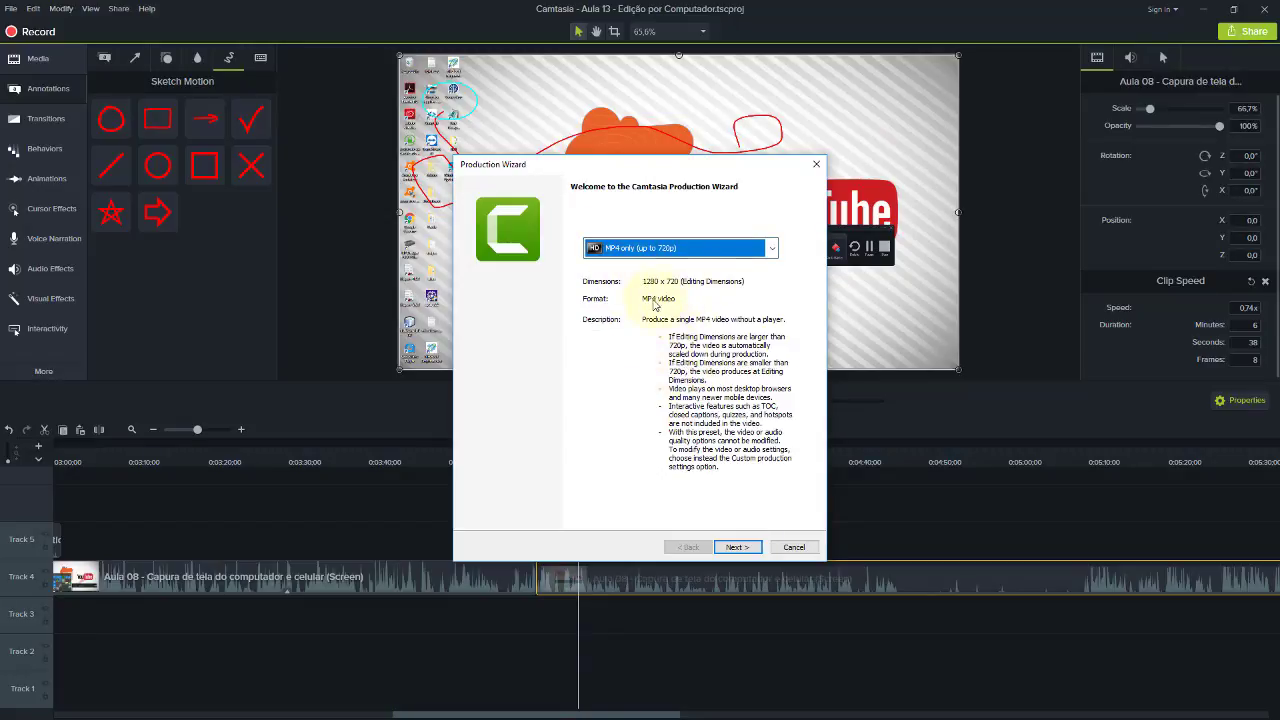
click(737, 547)
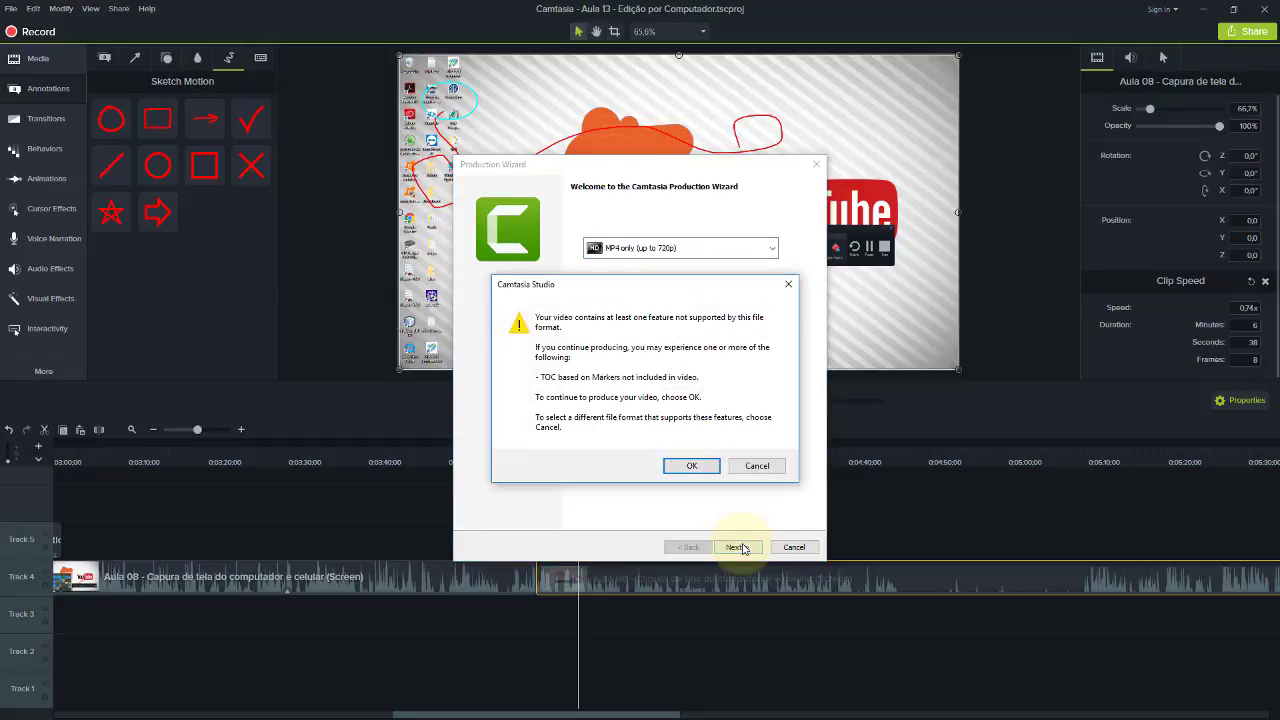
click(696, 464)
Step: Set the output video to "Aula 13 - Edição por Computador" in the Aulas Youtuber folder and start rendering it
click(784, 282)
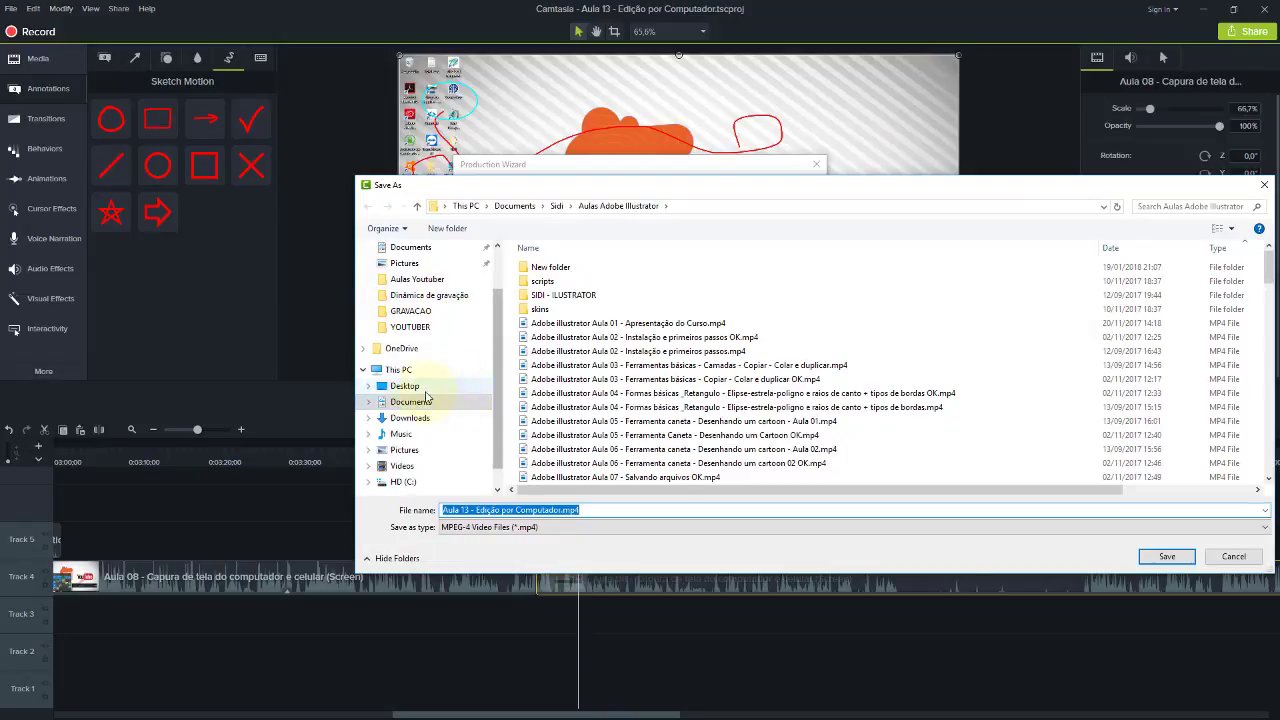
click(437, 283)
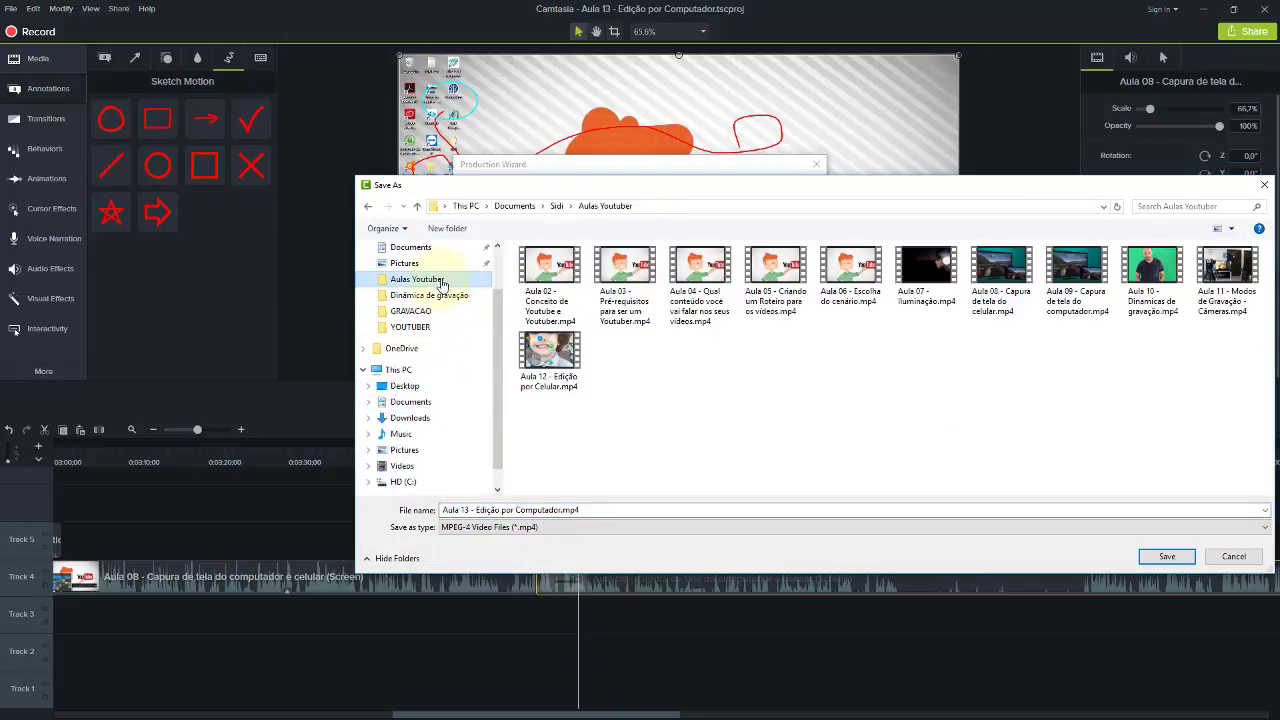
click(549, 358)
click(543, 510)
click(543, 510)
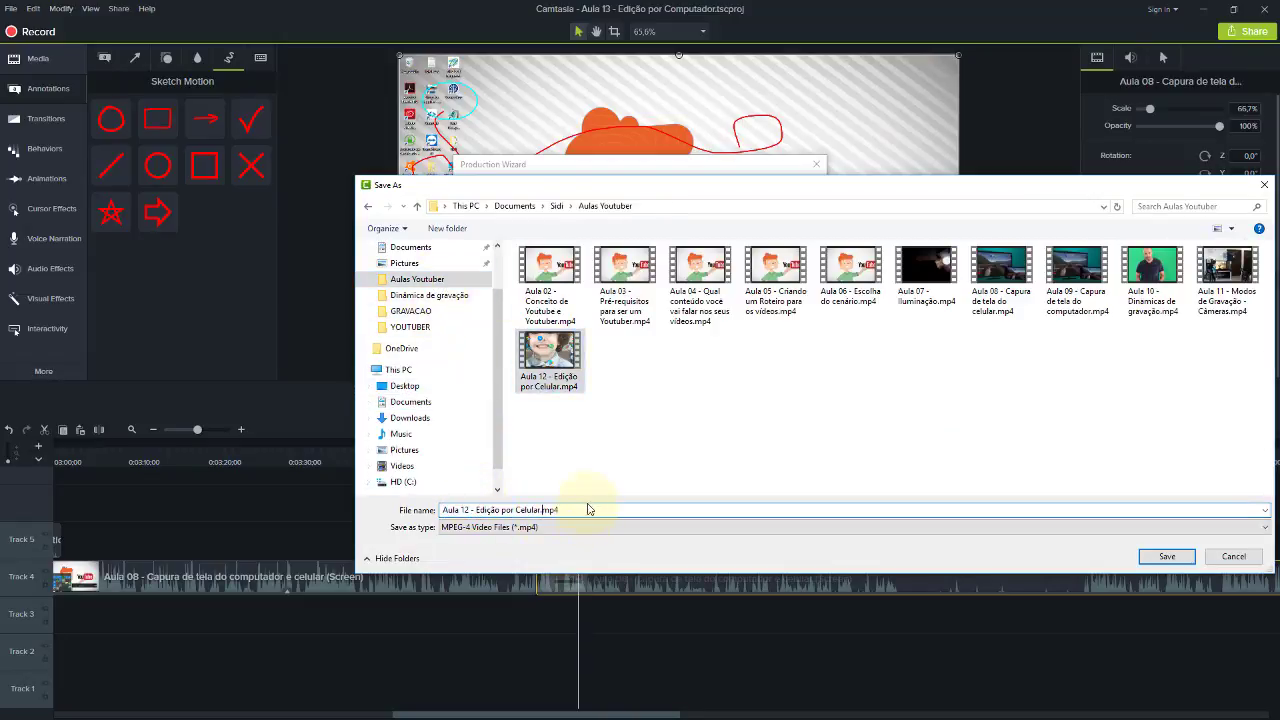
drag(576, 508, 476, 512)
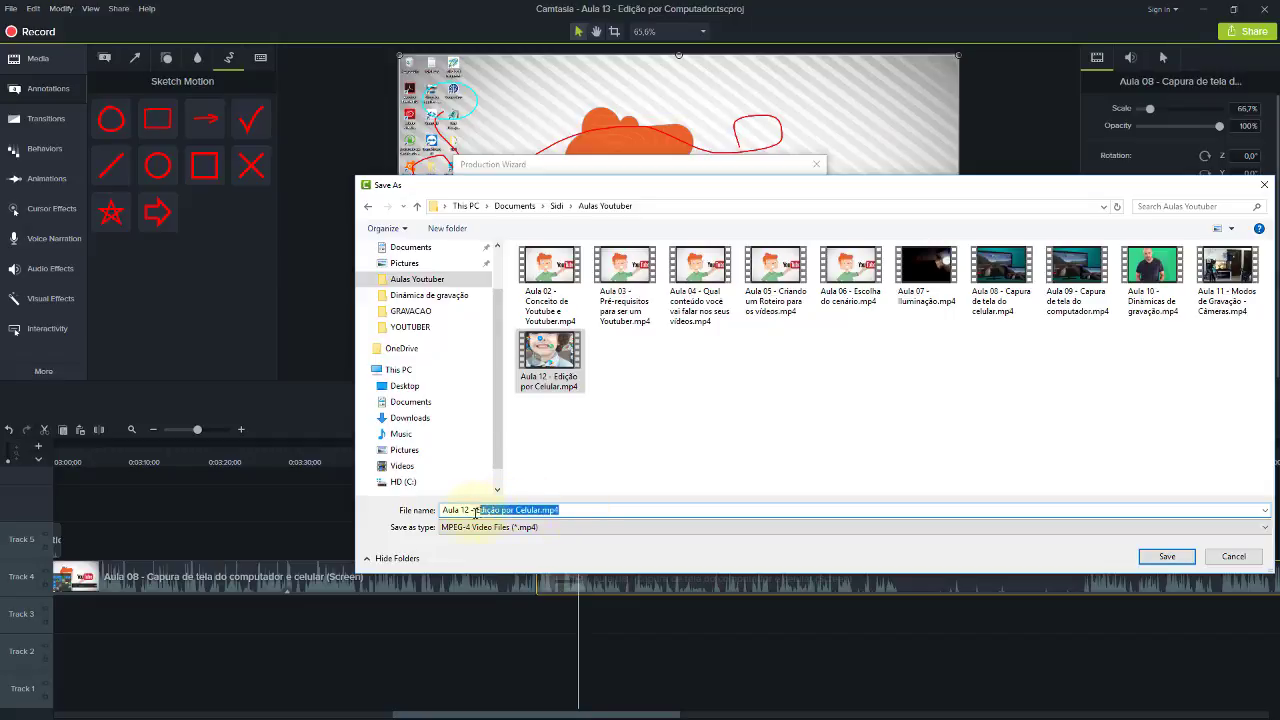
text(3)
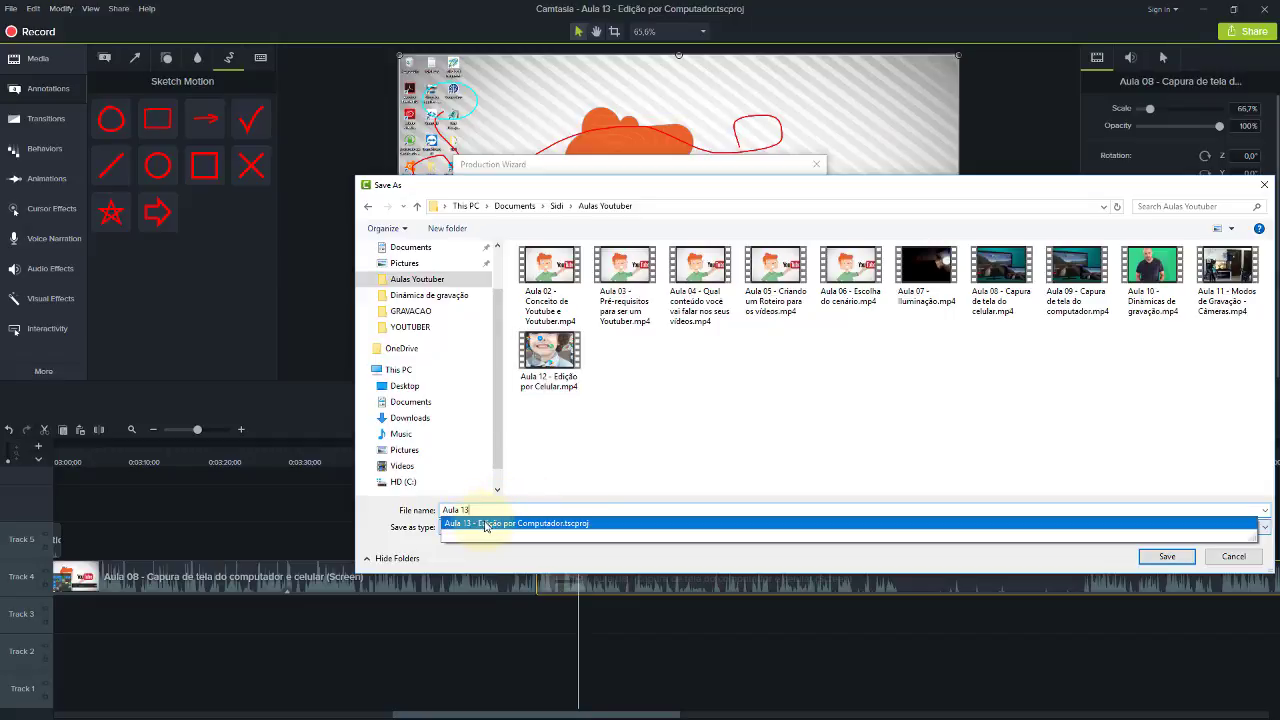
click(487, 523)
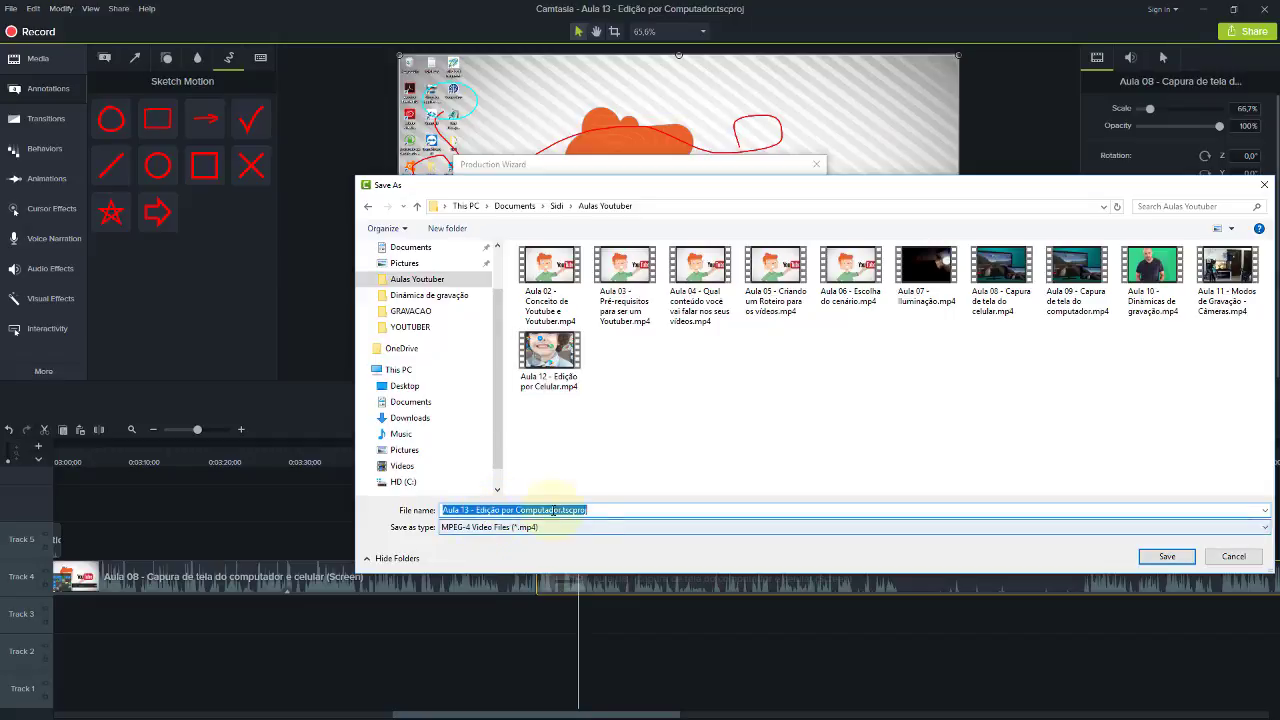
click(609, 510)
key(BackSpace)
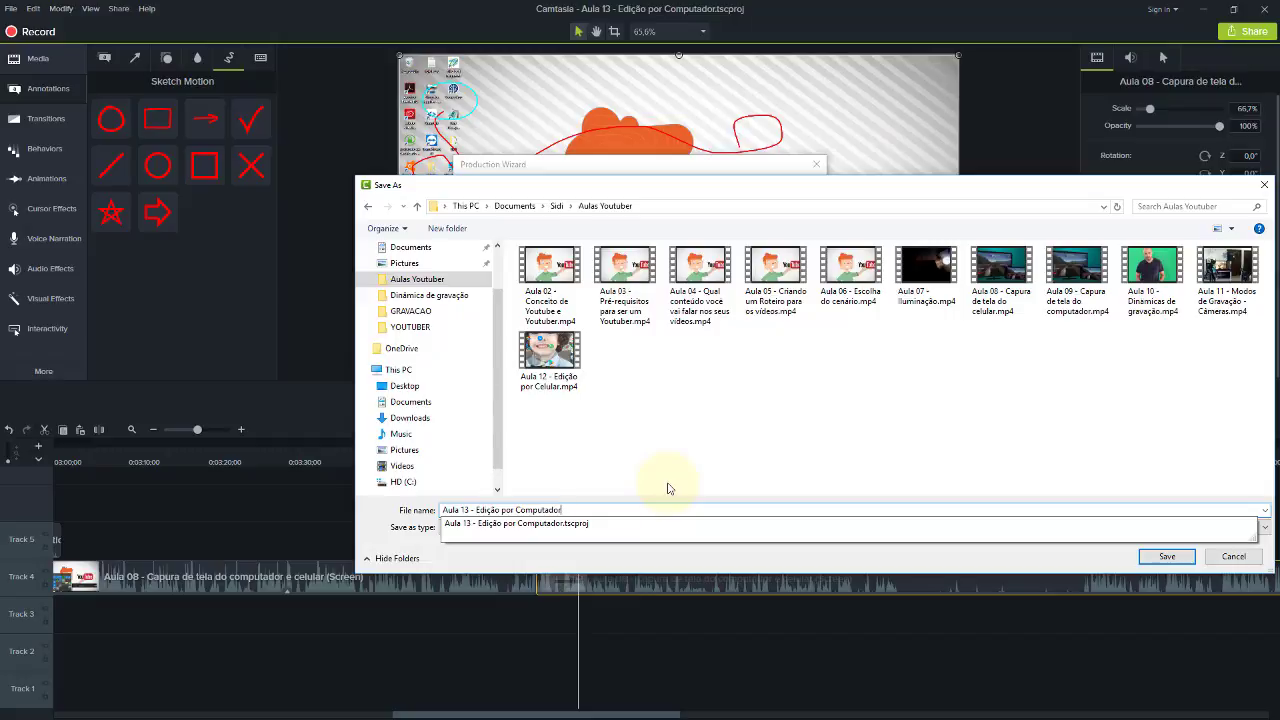
click(672, 431)
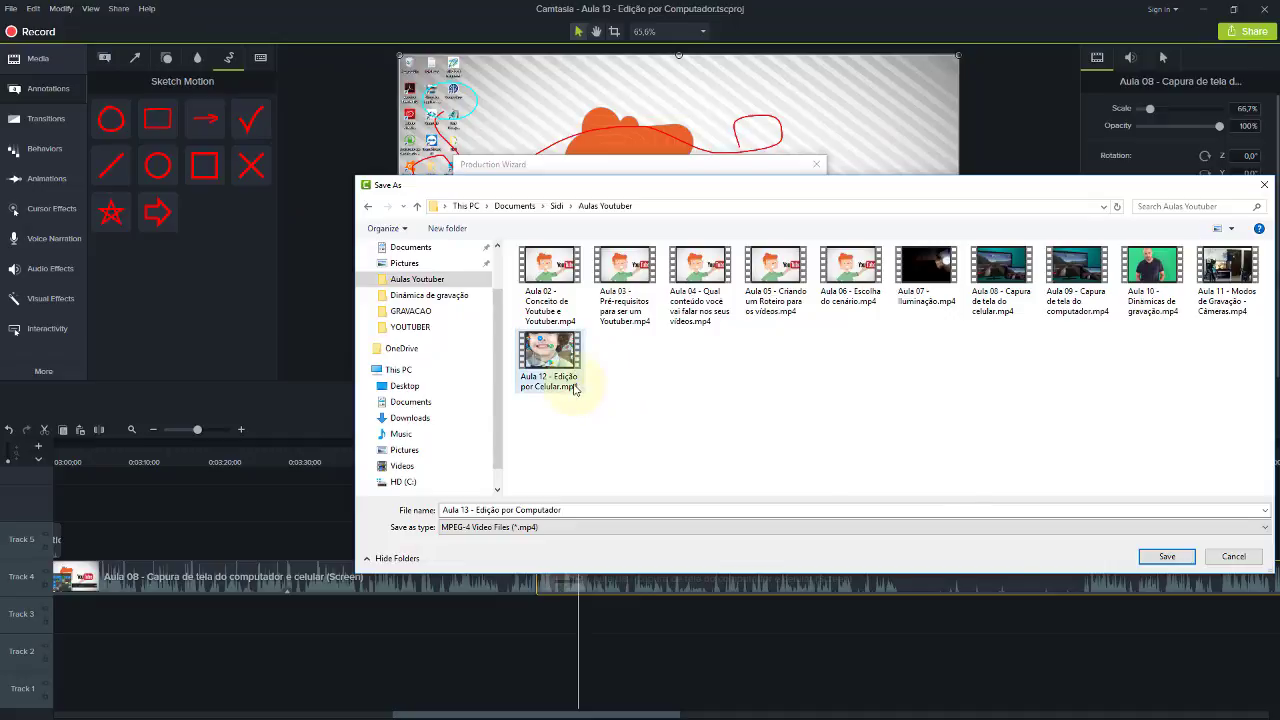
click(1164, 558)
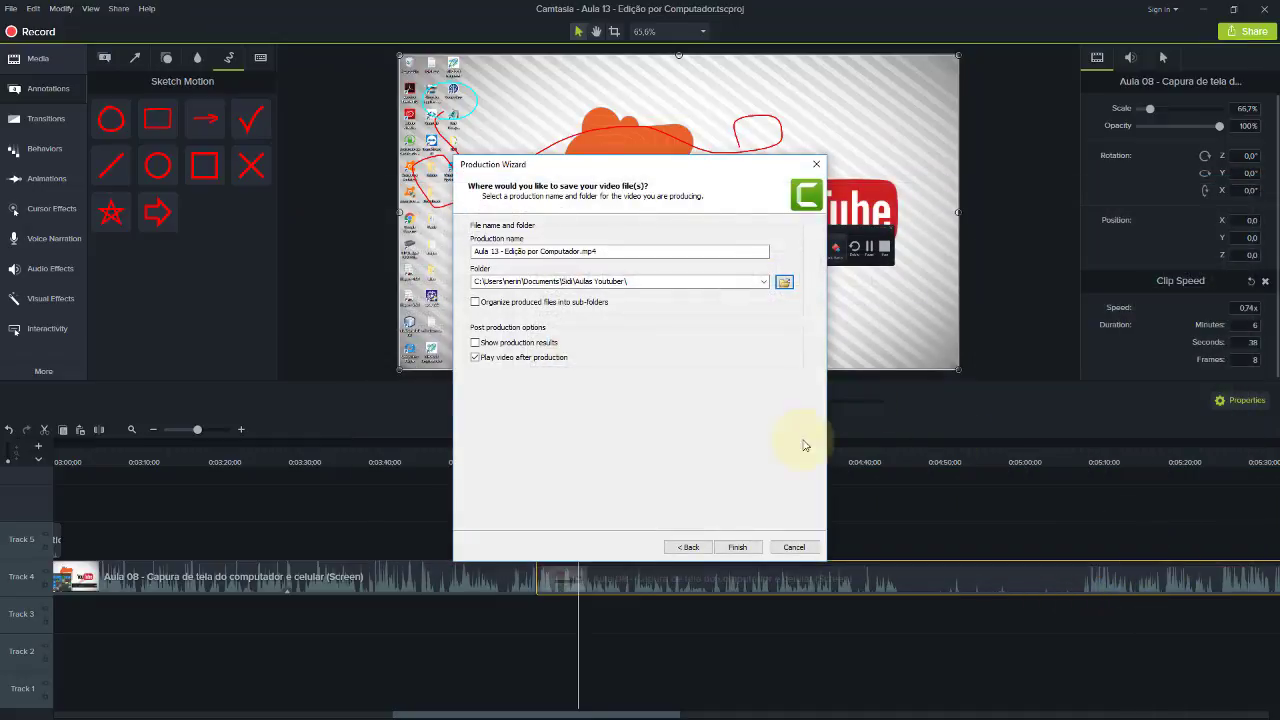
click(736, 550)
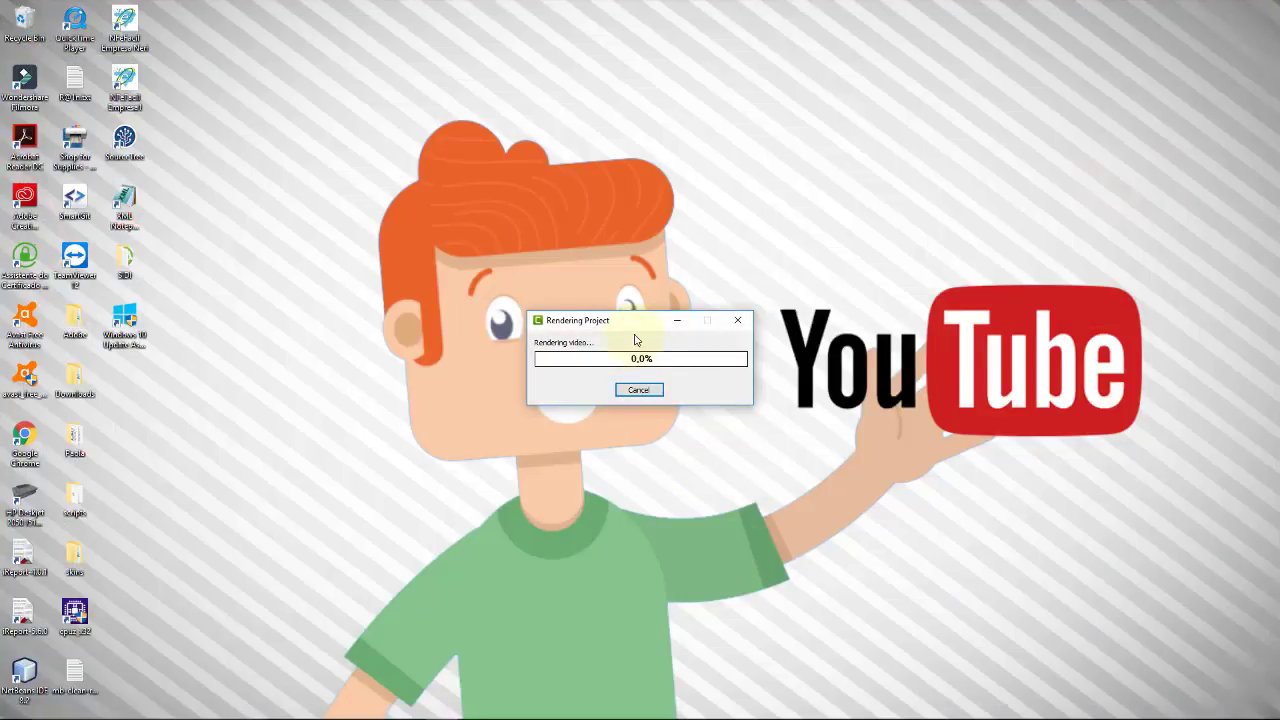